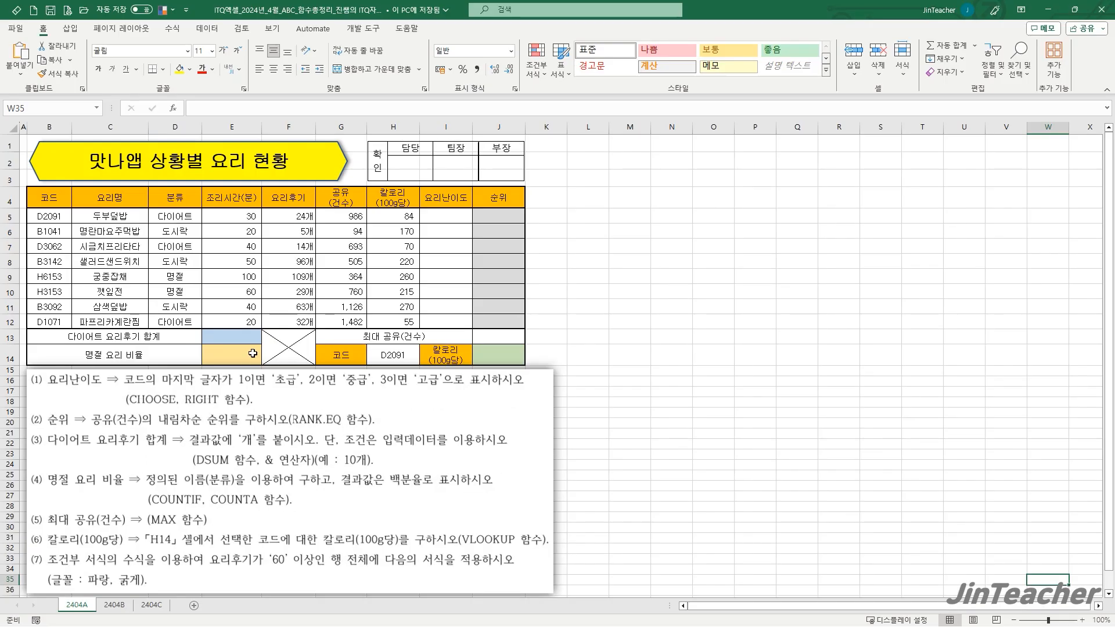
Start a formula-based conditional formatting rule for the table data B5:J12 on sheet 2404A
drag(288, 216, 285, 317)
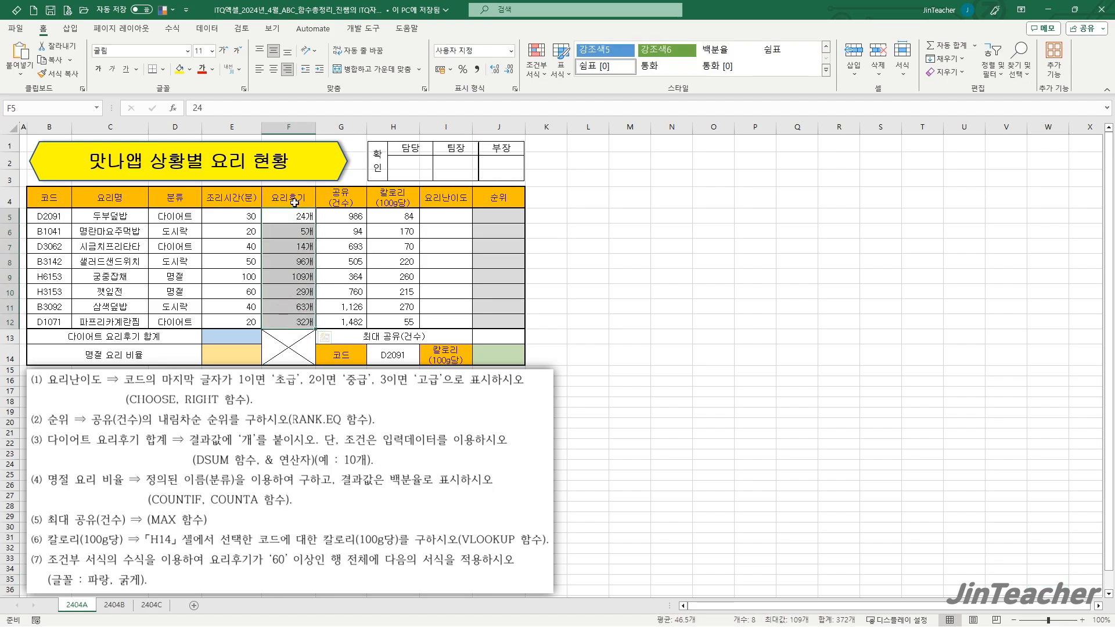
click(291, 129)
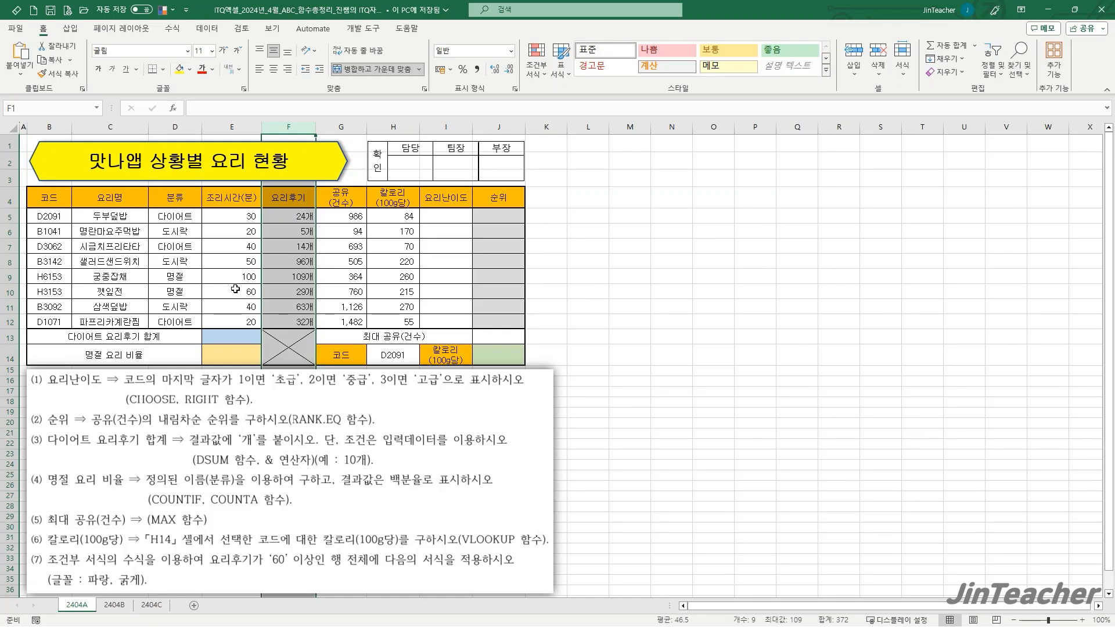
click(135, 235)
drag(61, 216, 498, 319)
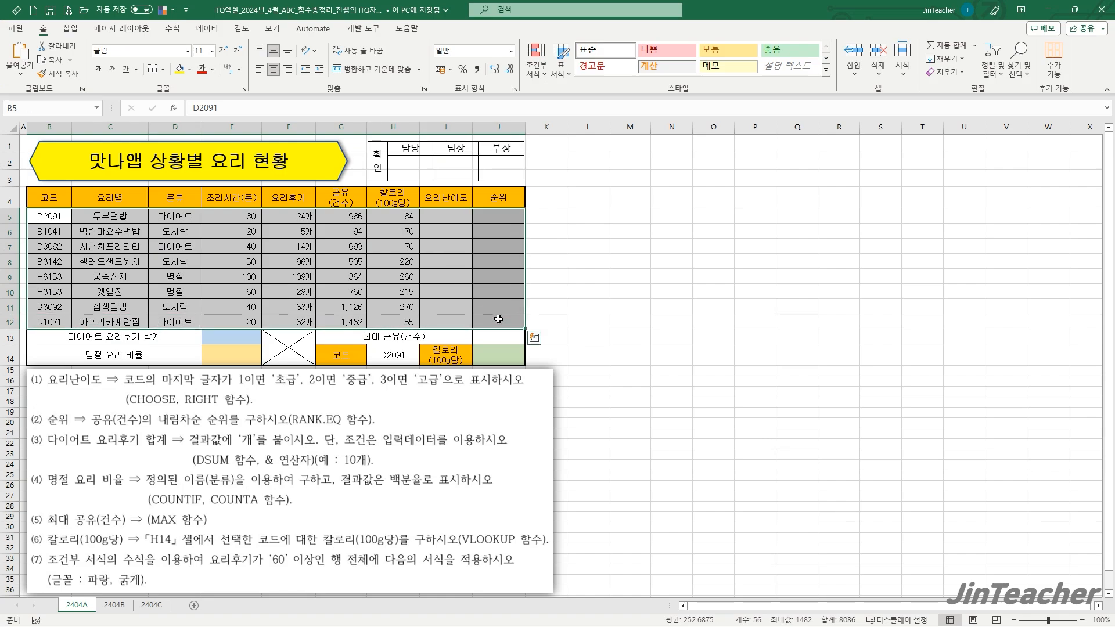
click(537, 68)
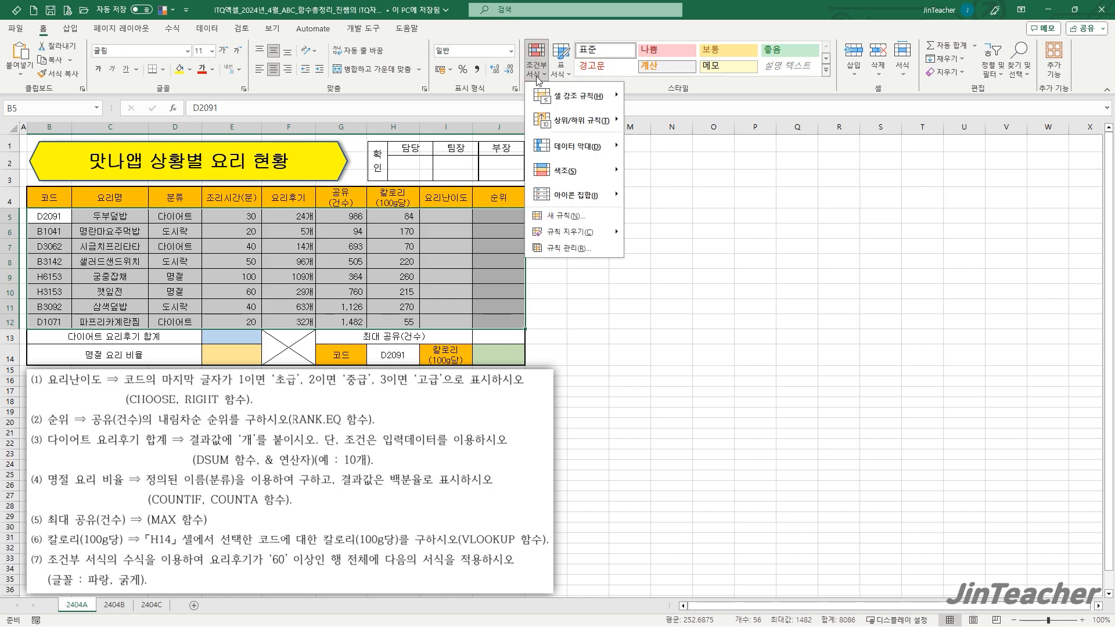
click(584, 218)
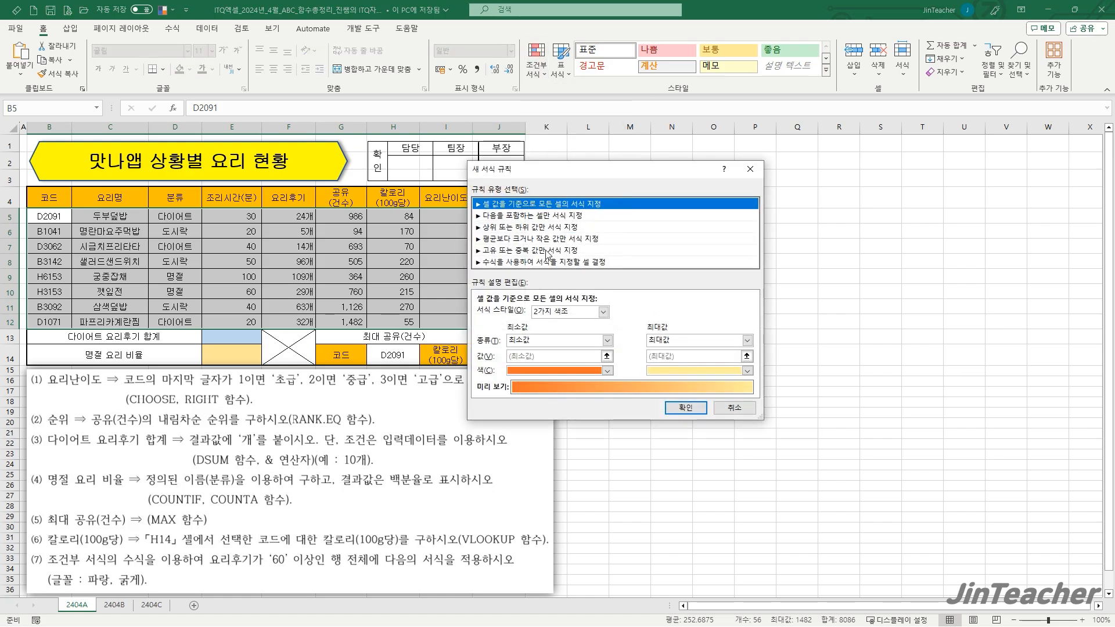
click(527, 263)
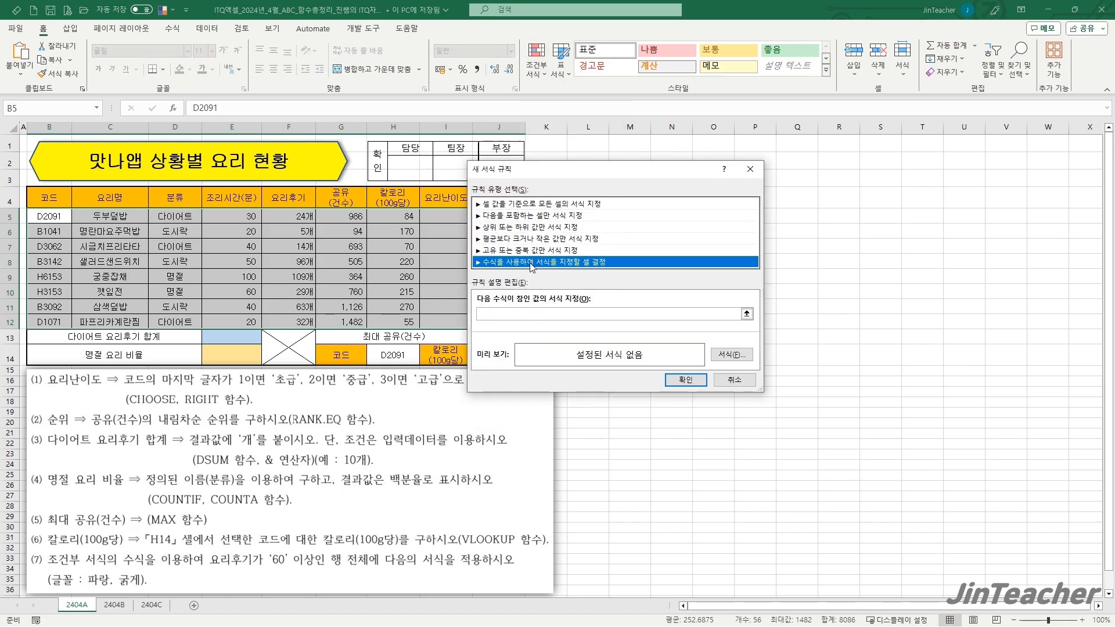
Enter =$F5>=60 as the rule's formula, locking only the column of the 요리후기 reference
click(507, 312)
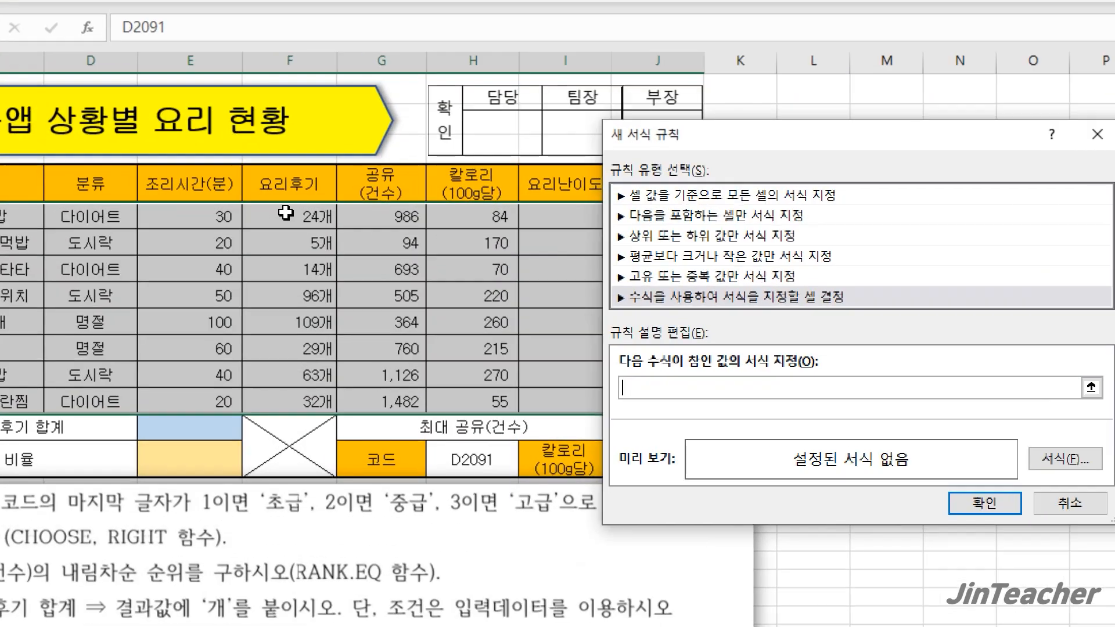
click(286, 215)
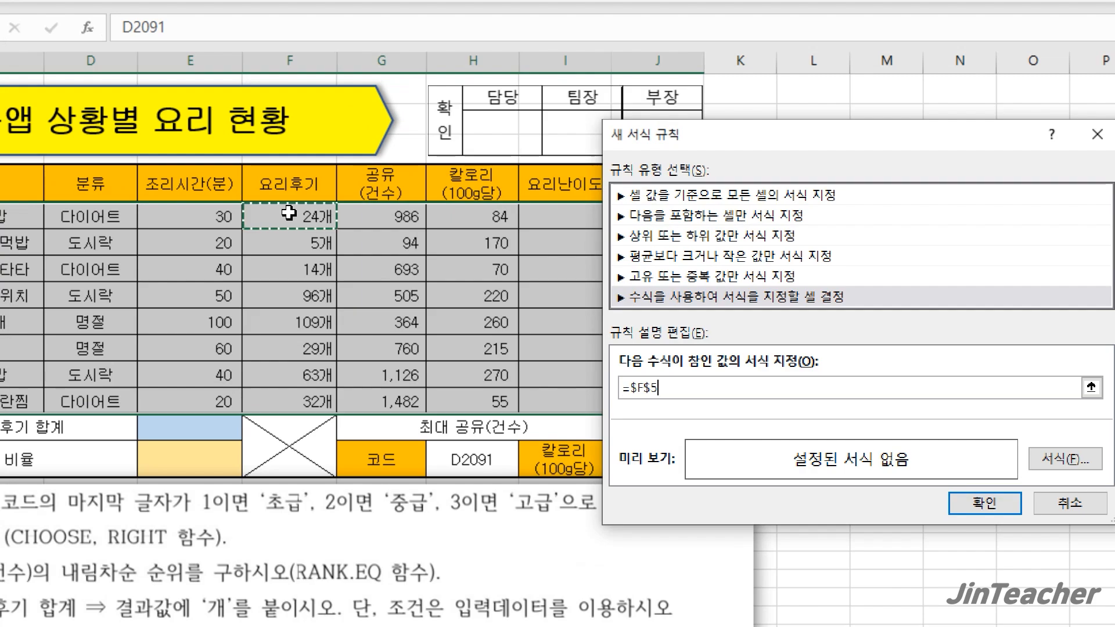
drag(729, 132, 530, 96)
click(449, 356)
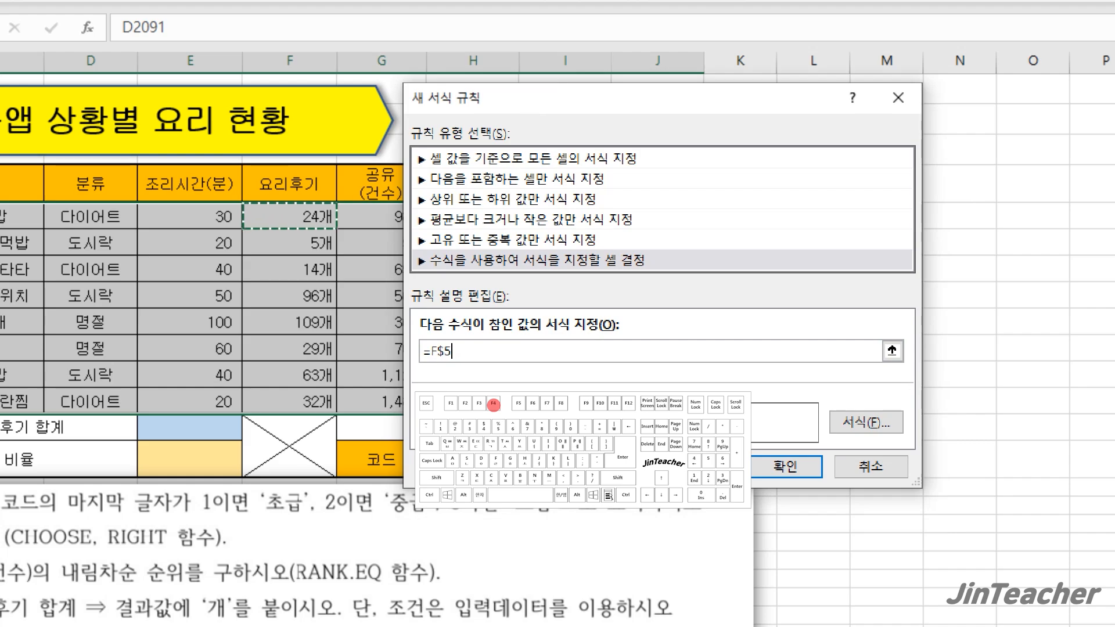
key(F4)
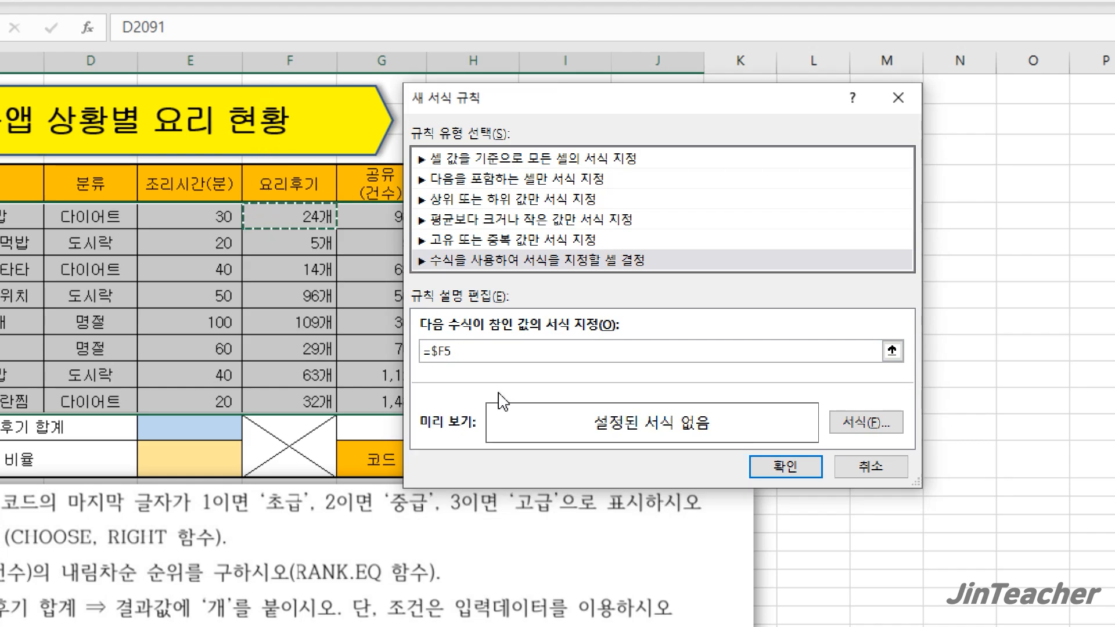
text(>=60)
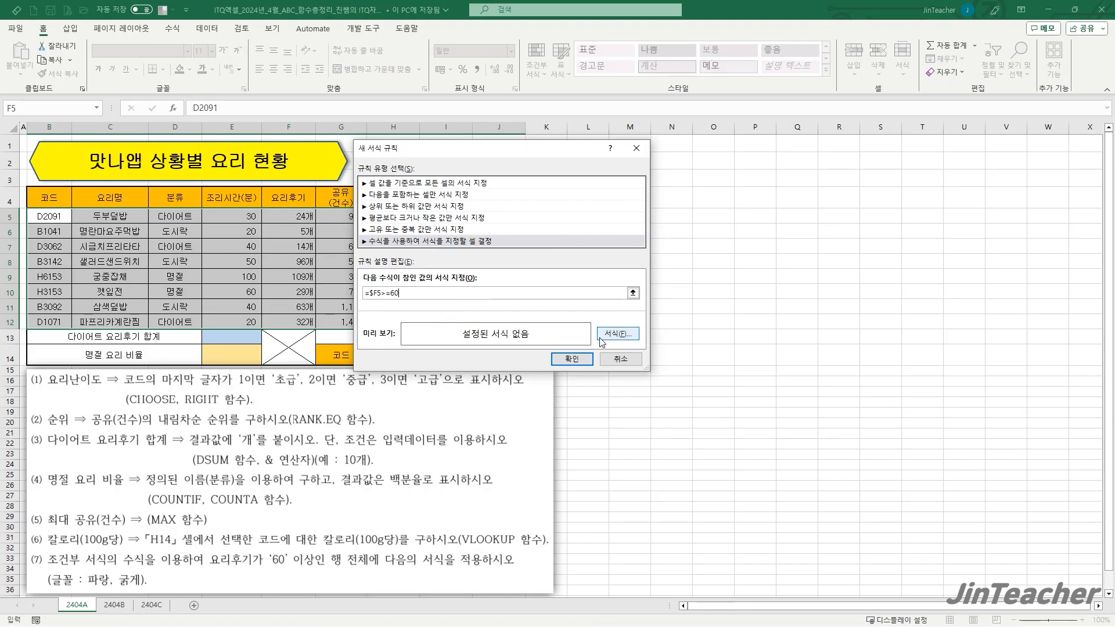
Give the 요리후기 rule a bold (굵게) font in standard blue and apply it to the table
click(604, 335)
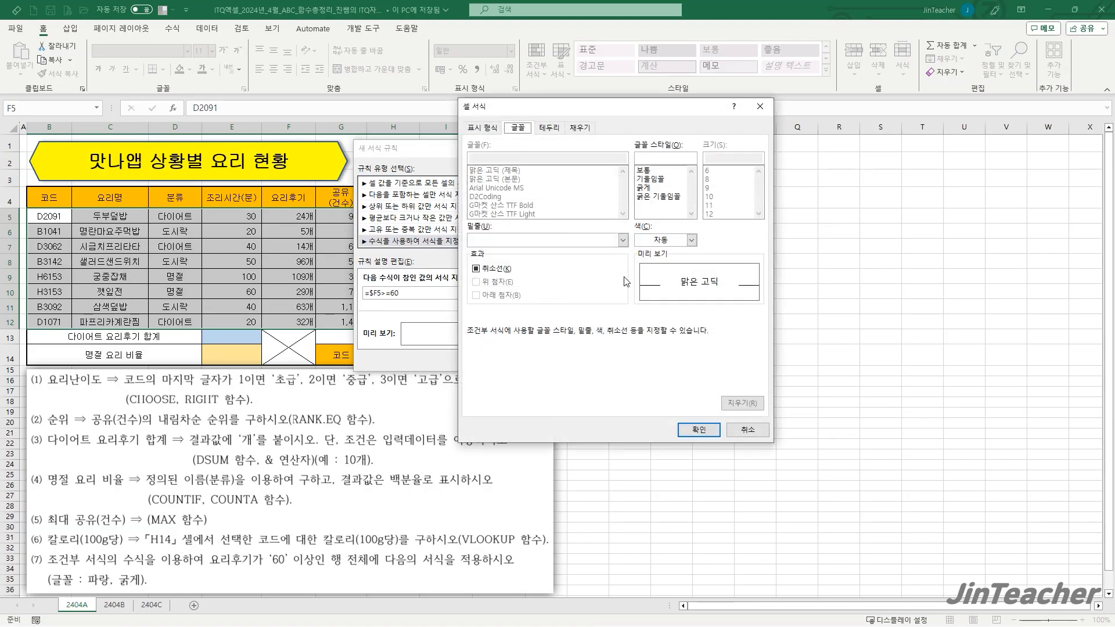
click(643, 188)
click(674, 241)
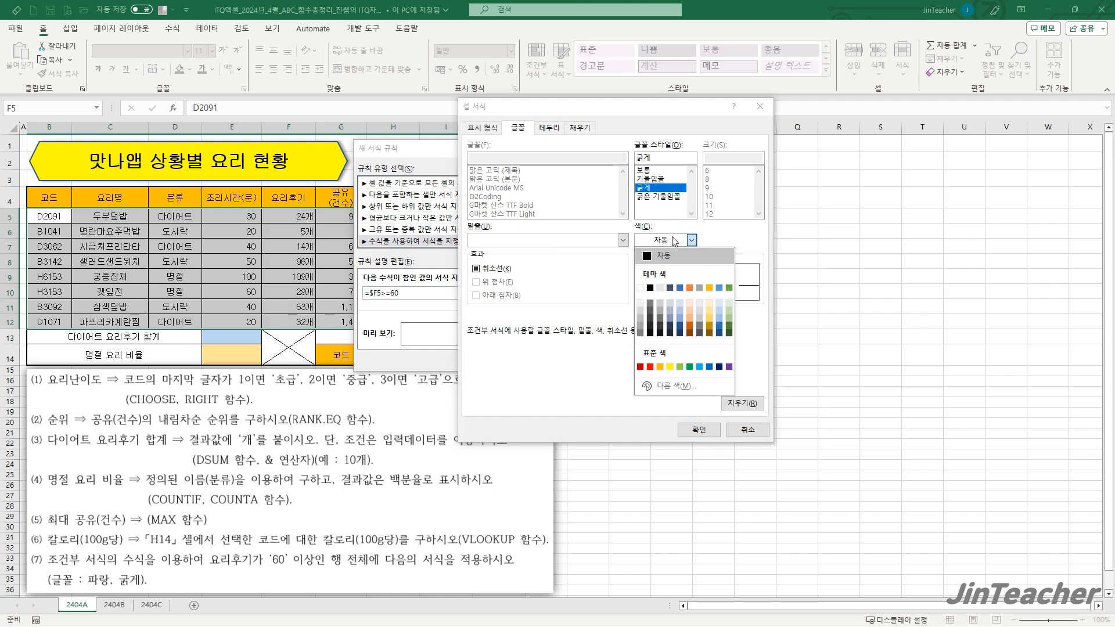
click(709, 367)
click(693, 430)
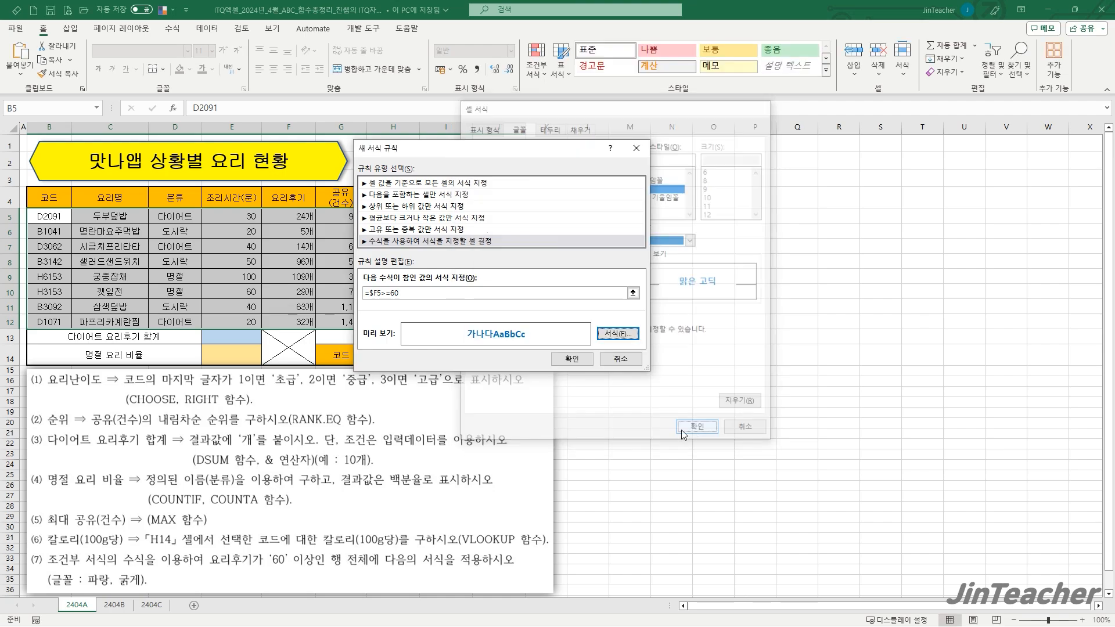
click(574, 360)
click(298, 282)
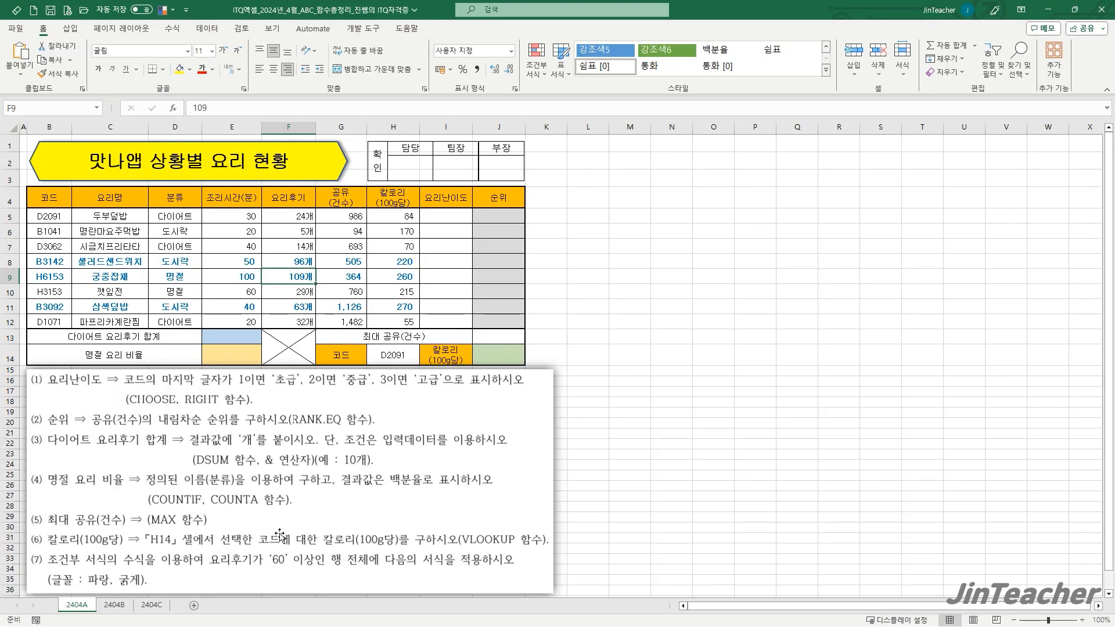
On sheet 2404B, start a formula-based conditional formatting rule for the table data B5:J12
click(114, 605)
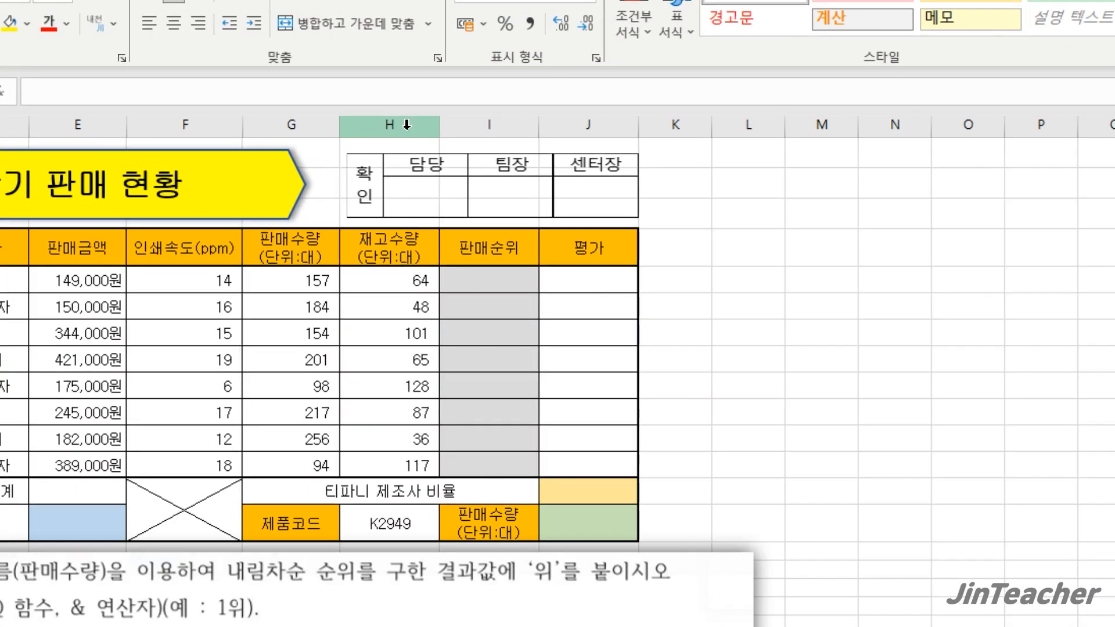
click(404, 127)
drag(415, 281, 407, 452)
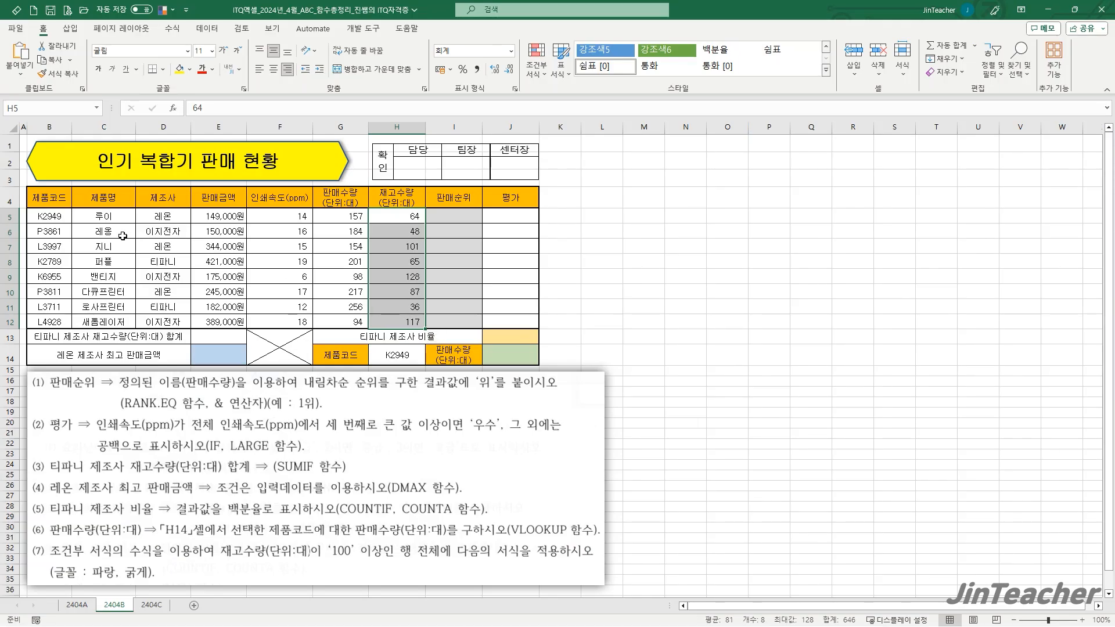
drag(46, 217, 501, 319)
click(535, 71)
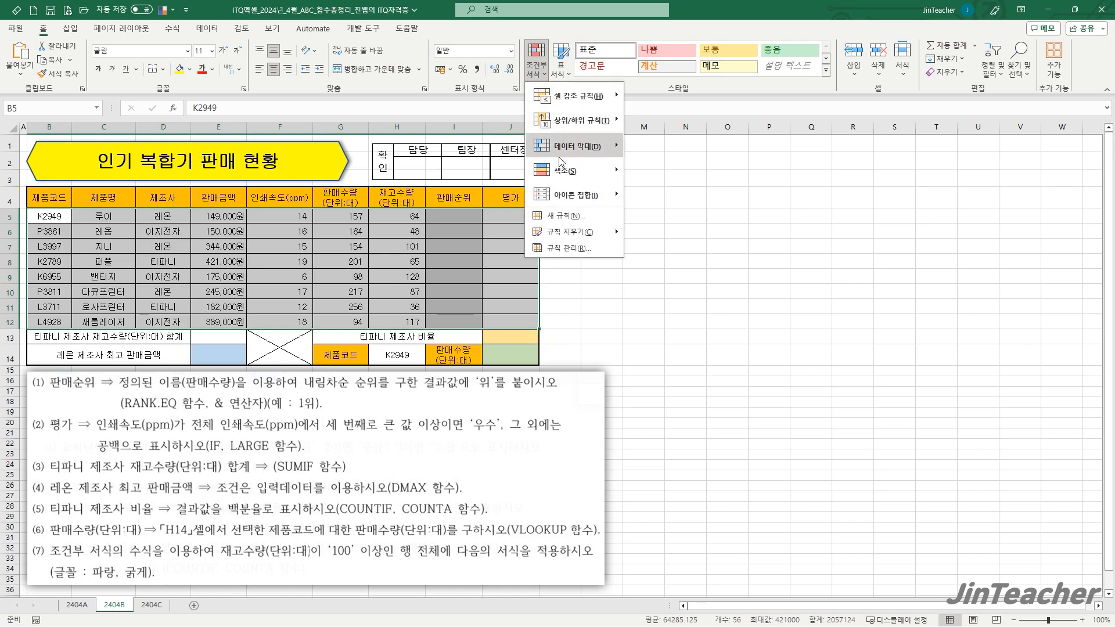
click(566, 216)
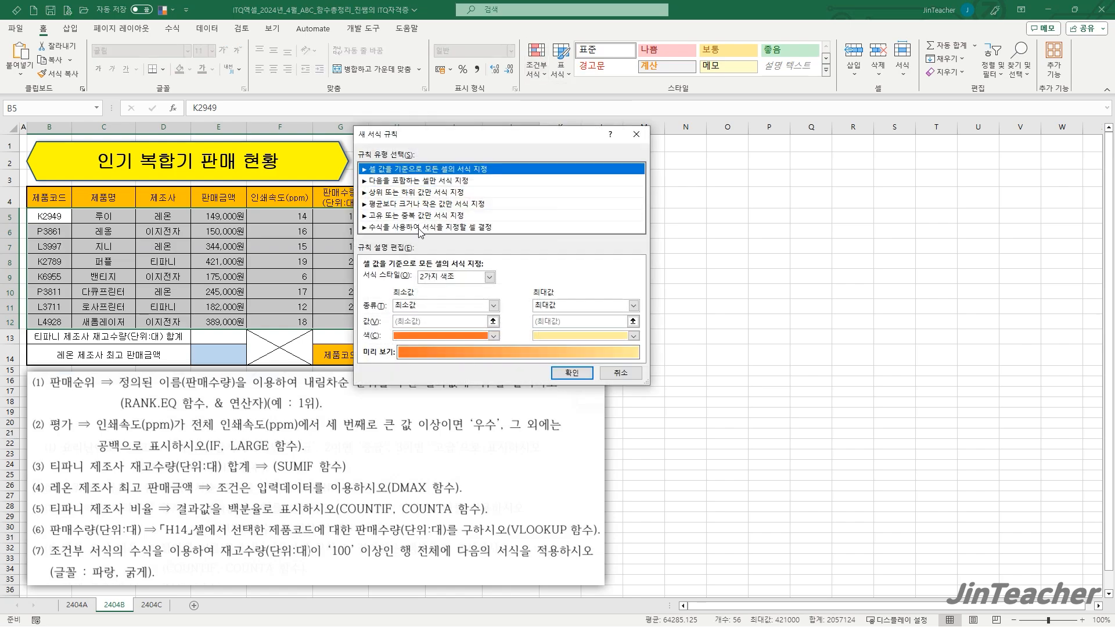
click(419, 227)
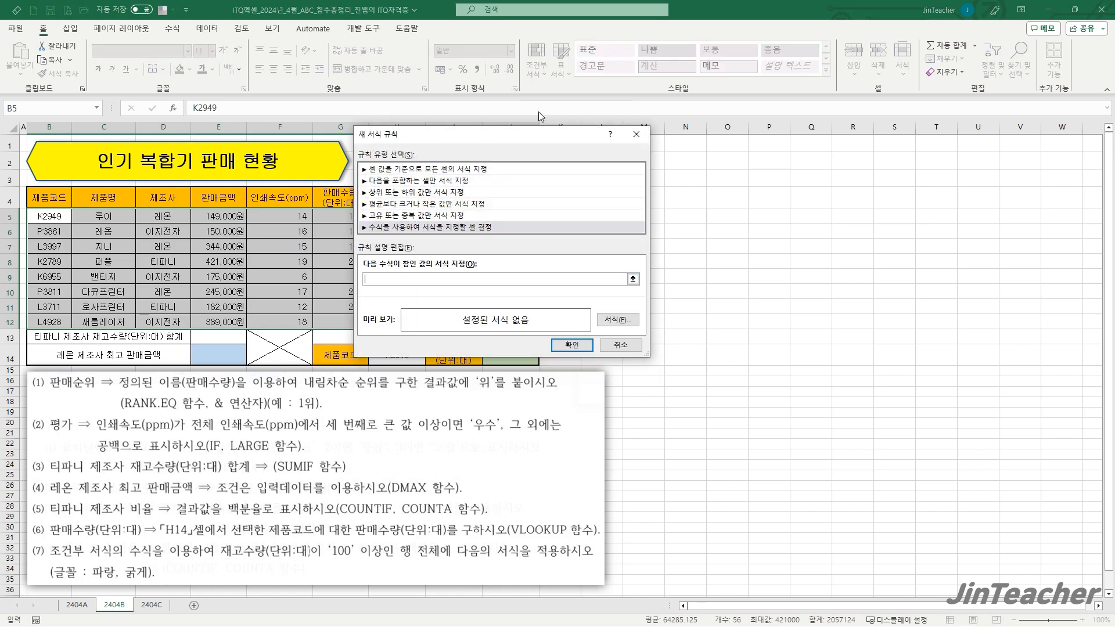
Enter =$H5>=100 as the rule's formula, locking only the column of the 재고수량 reference
drag(516, 136, 631, 109)
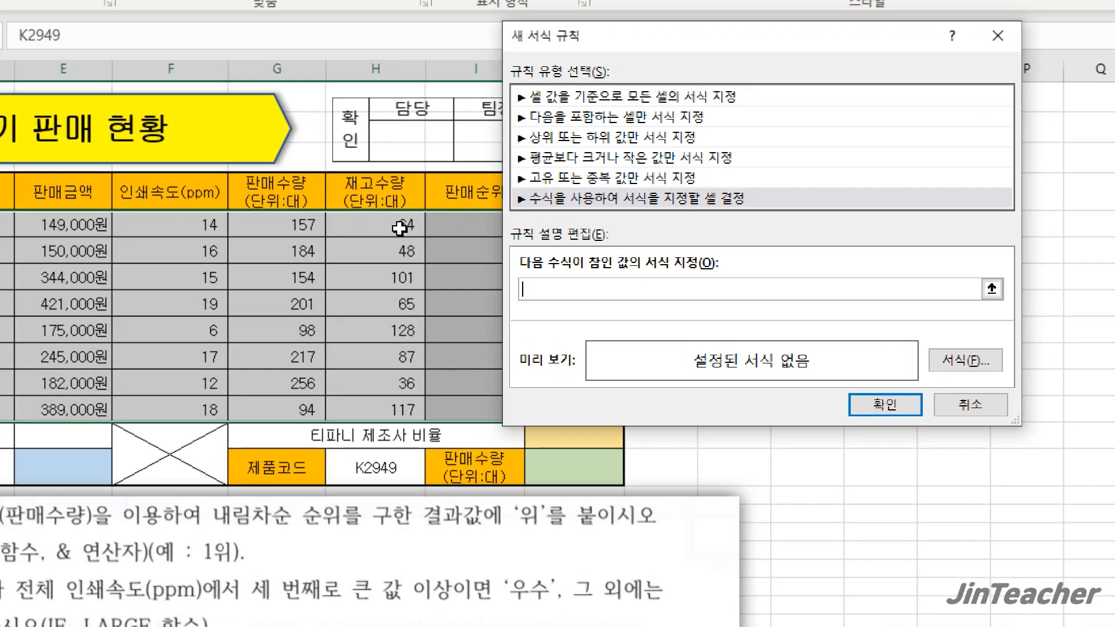
click(400, 228)
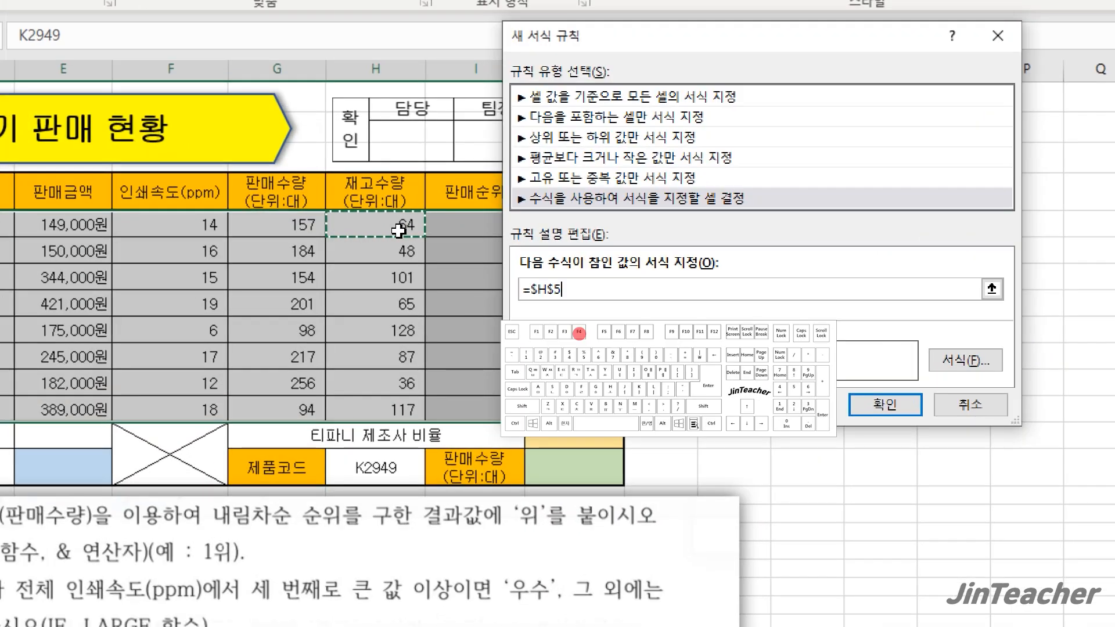
key(F4)
key(F4)
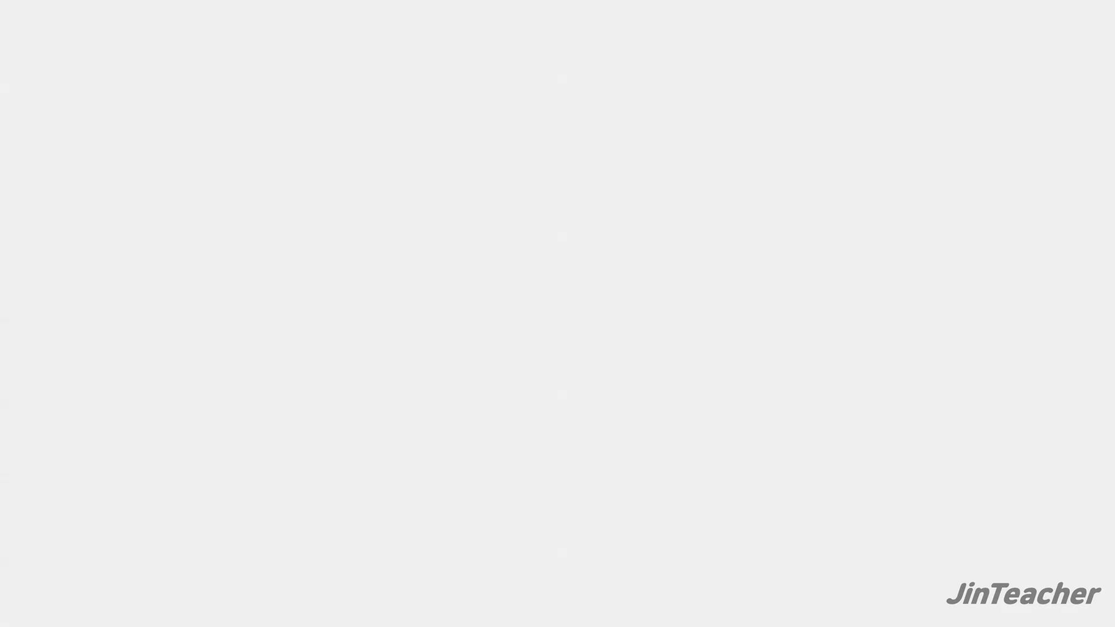
text(>=100)
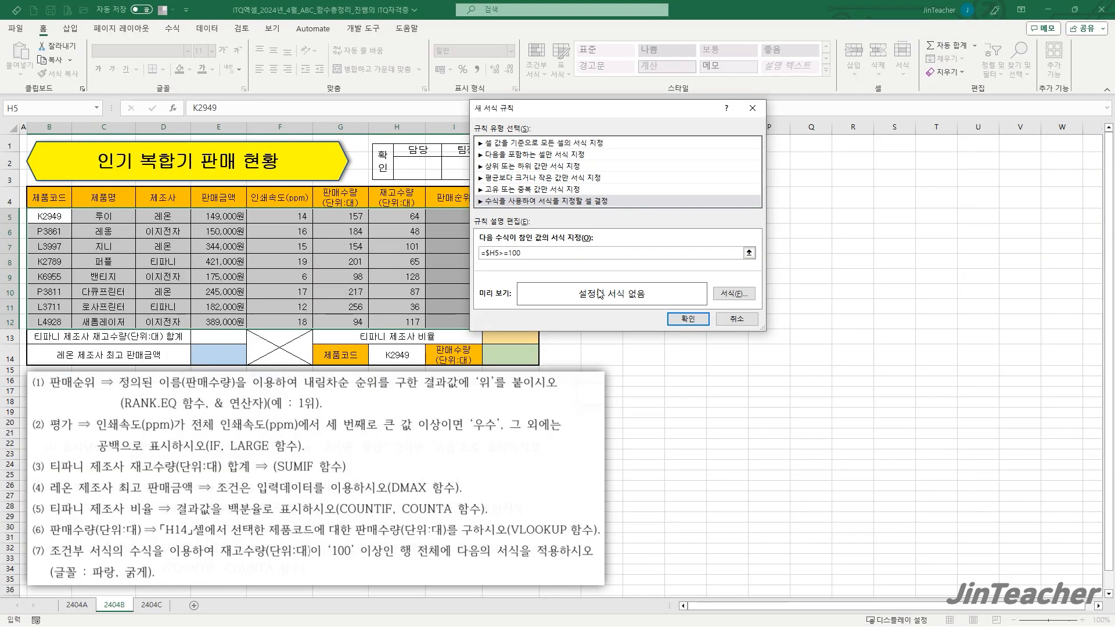
Give the 재고수량 rule a bold (굵게) font in standard blue and apply it to the table
click(734, 294)
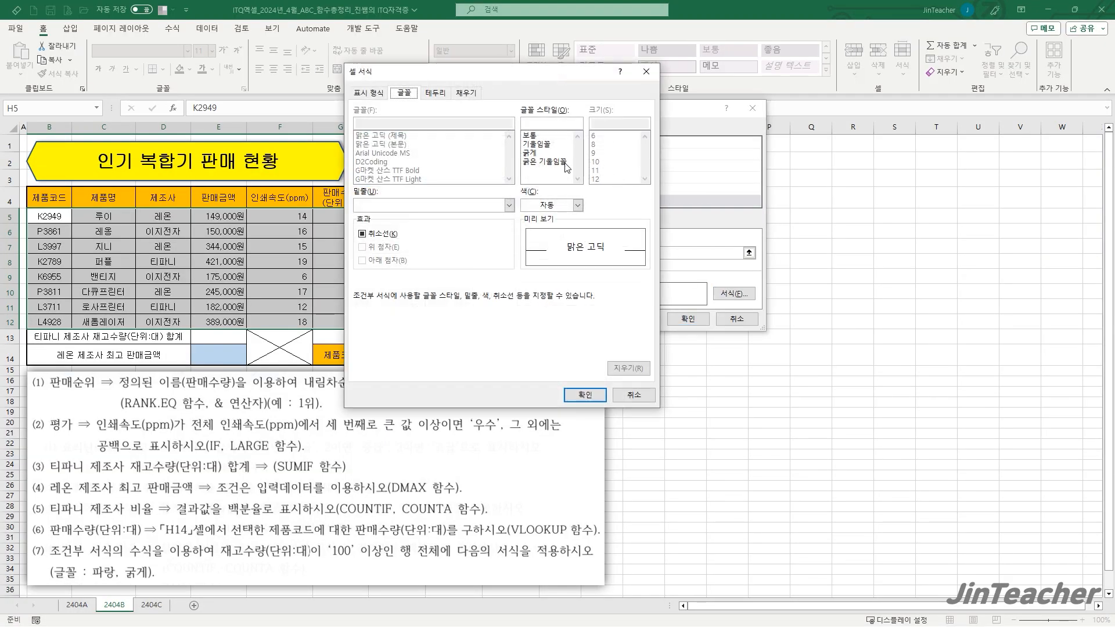
click(533, 153)
click(577, 205)
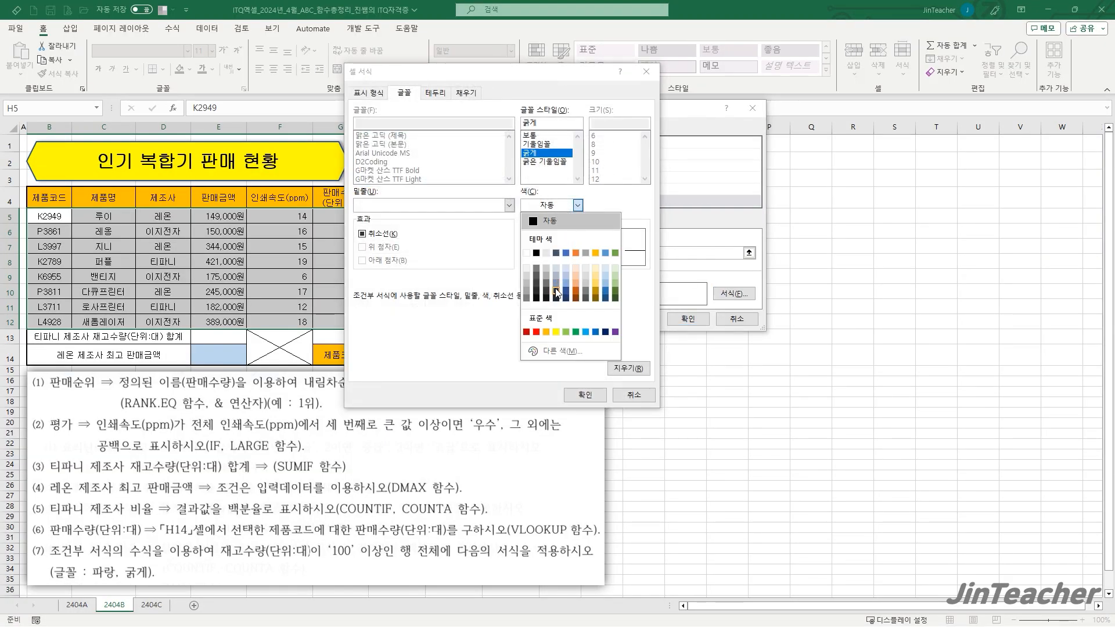
click(595, 332)
click(585, 395)
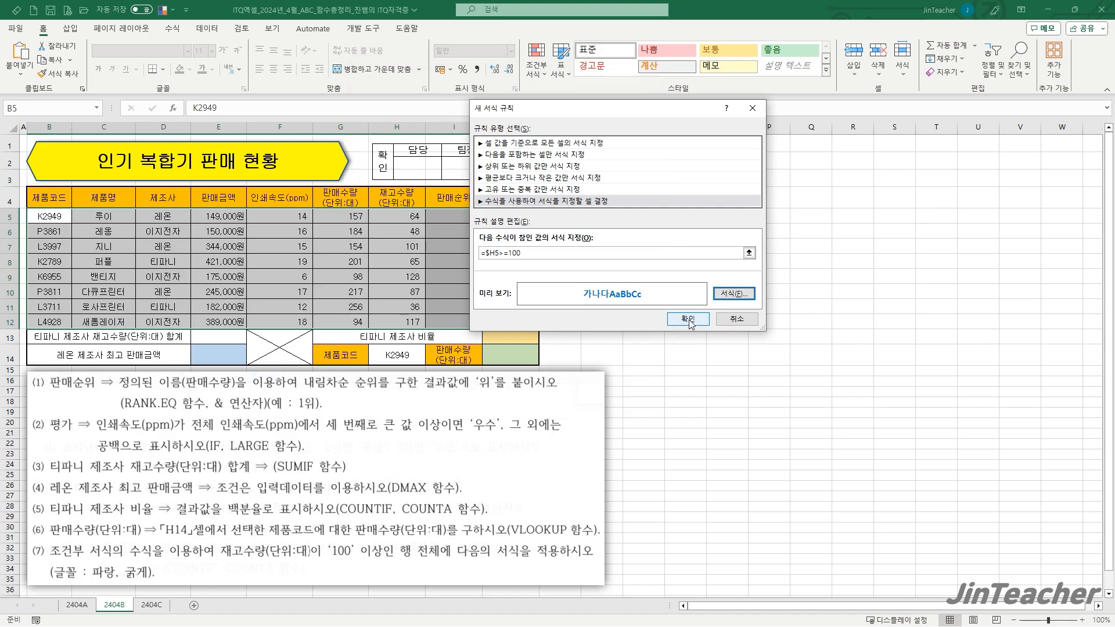
click(687, 320)
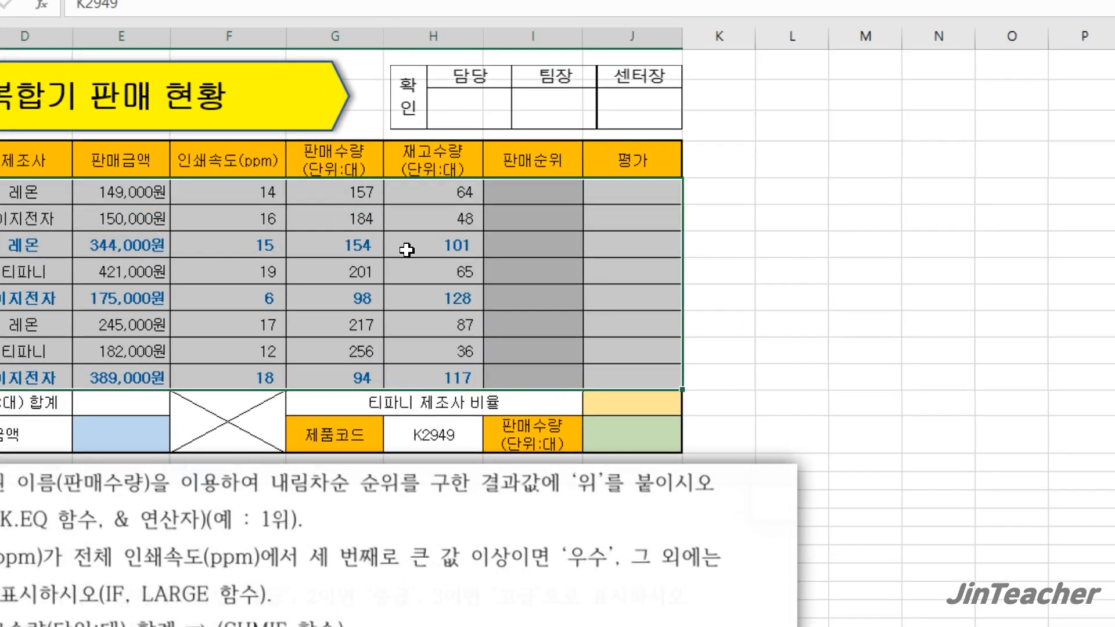
click(389, 248)
click(344, 248)
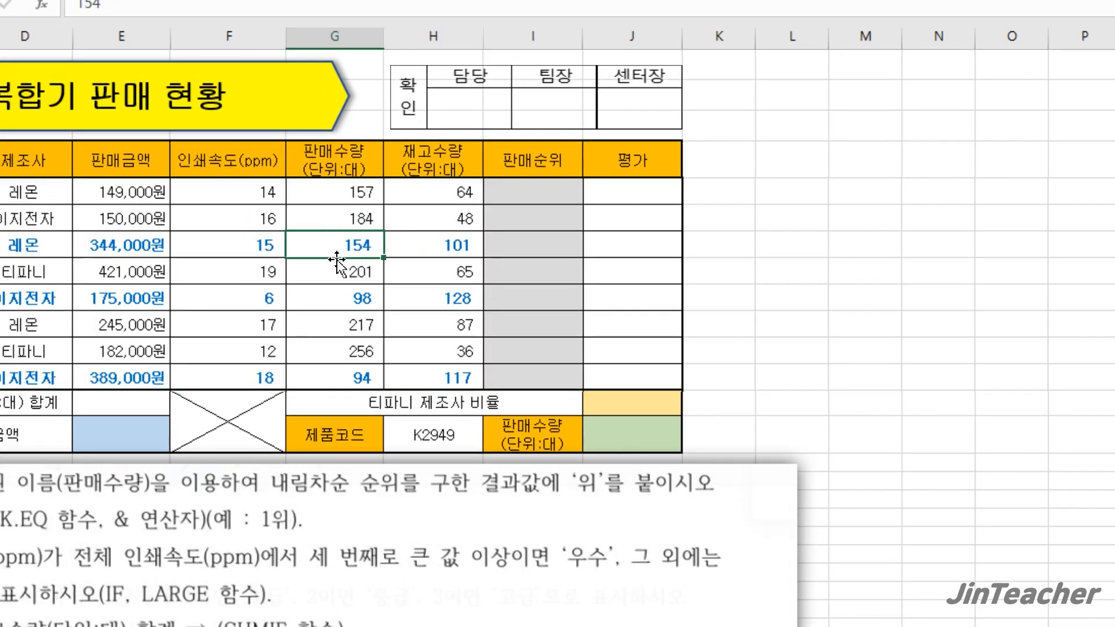
click(444, 375)
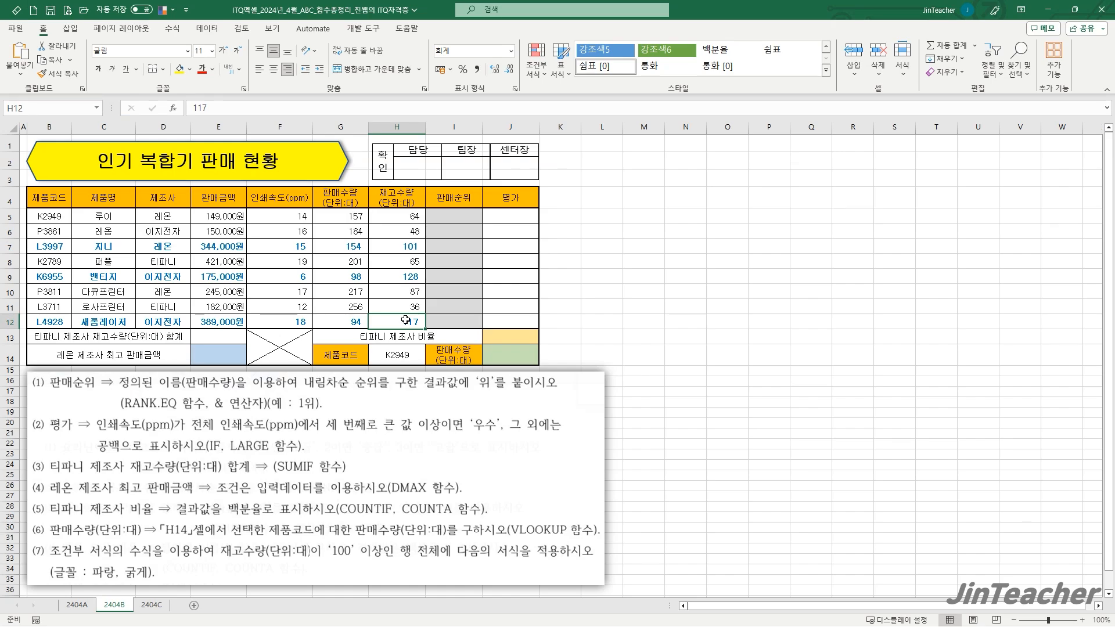
On sheet 2404C, start a formula-based conditional formatting rule for the table data B5:J12
click(166, 605)
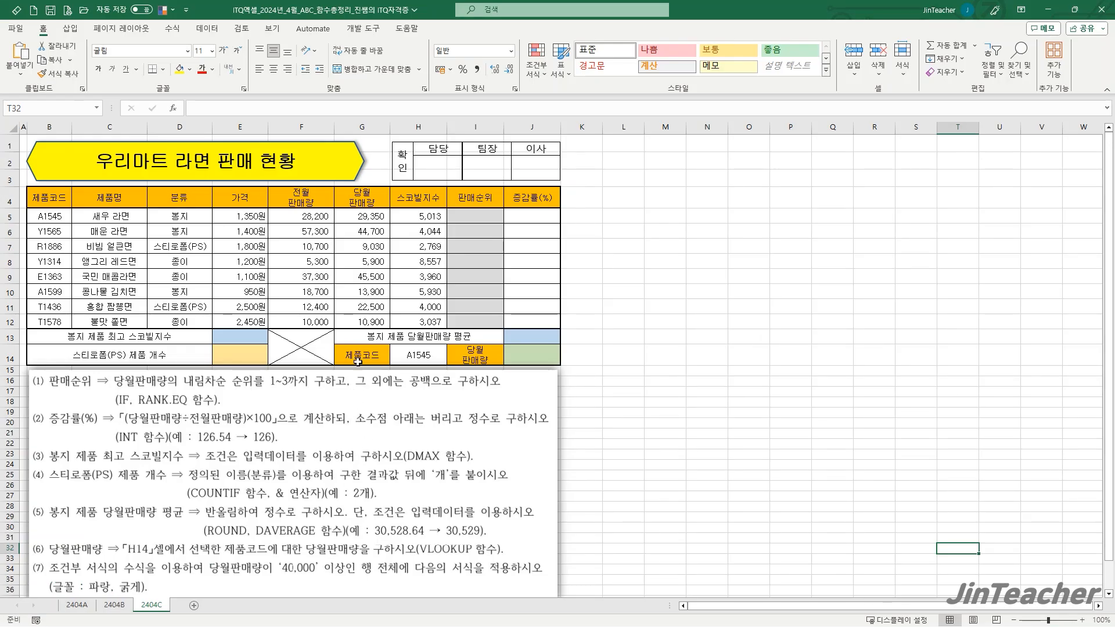
click(372, 219)
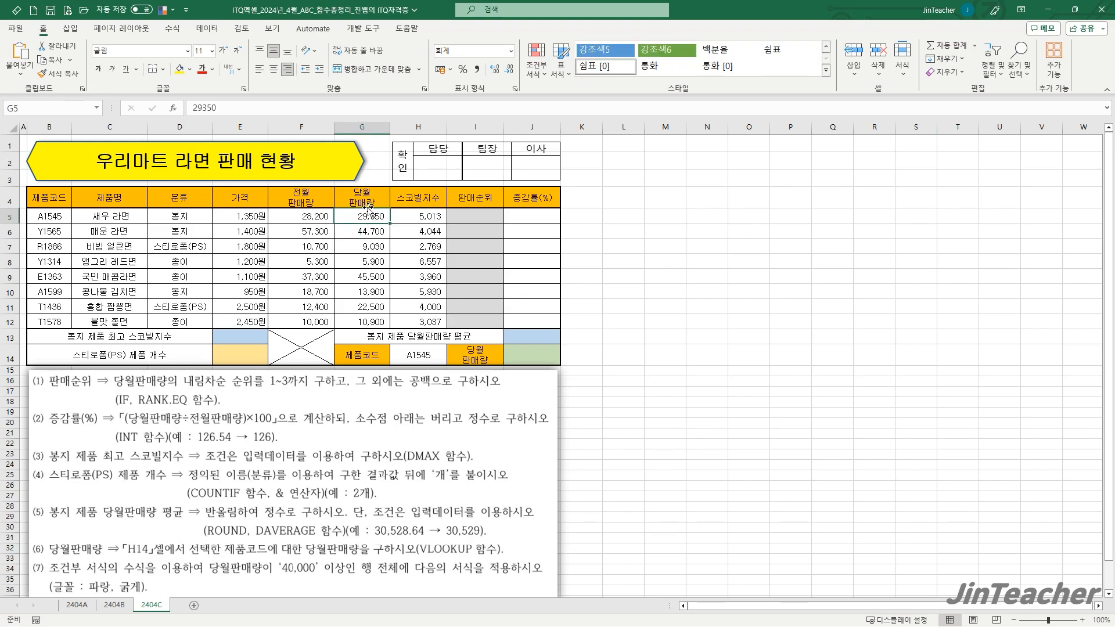
drag(367, 213, 369, 317)
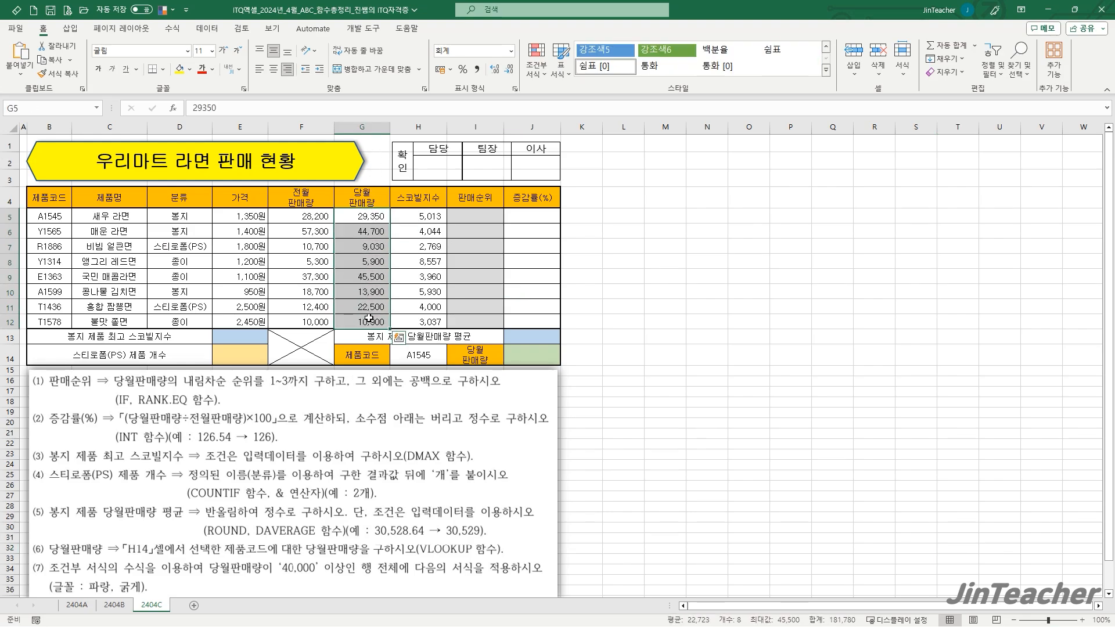
drag(49, 216, 531, 323)
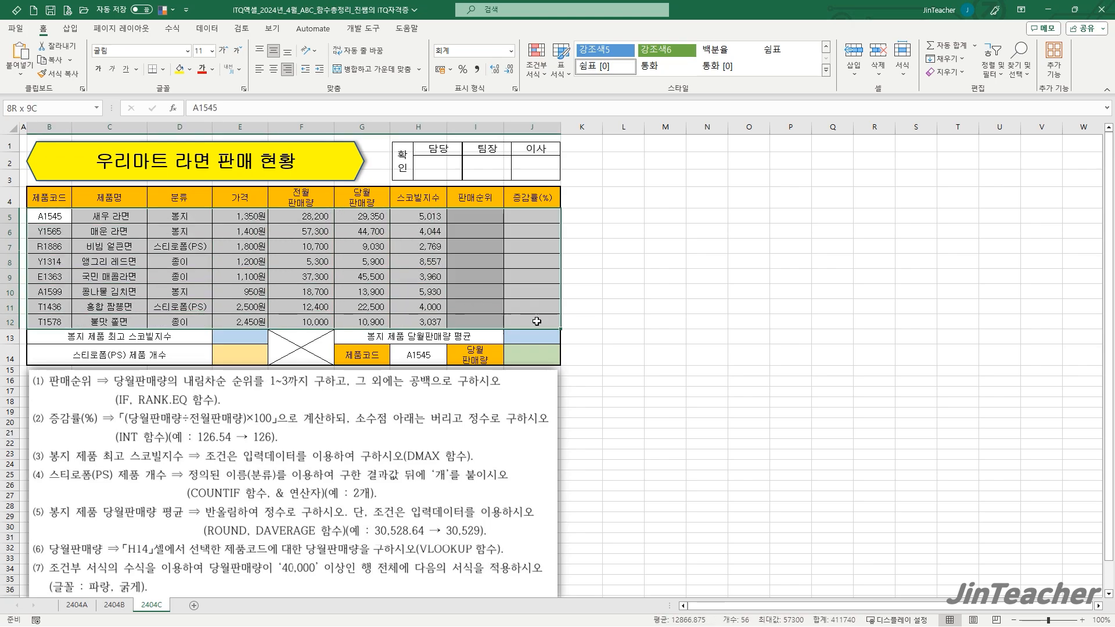
click(534, 74)
click(563, 216)
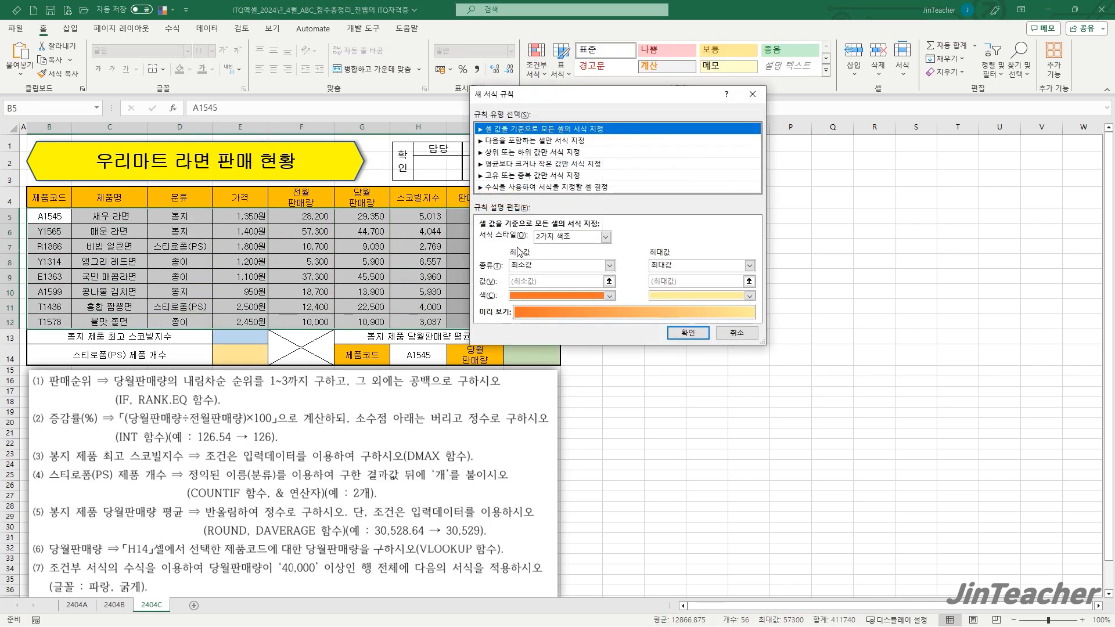
click(513, 189)
Enter =$G5>=40000 as the rule's formula, locking only the column of the 당월판매량 reference
click(512, 238)
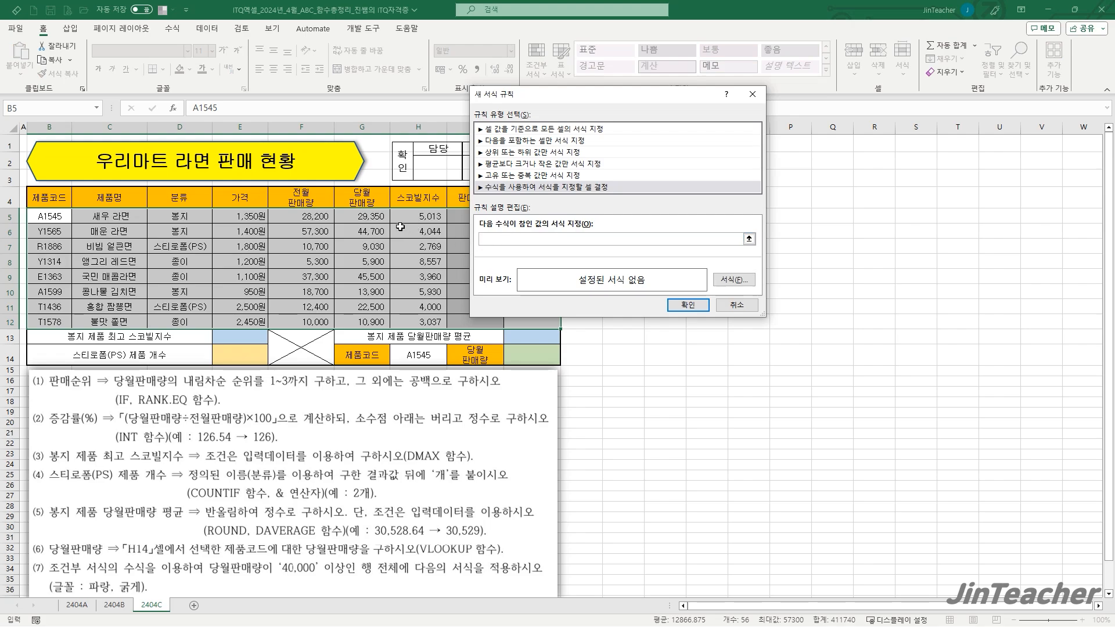
click(379, 217)
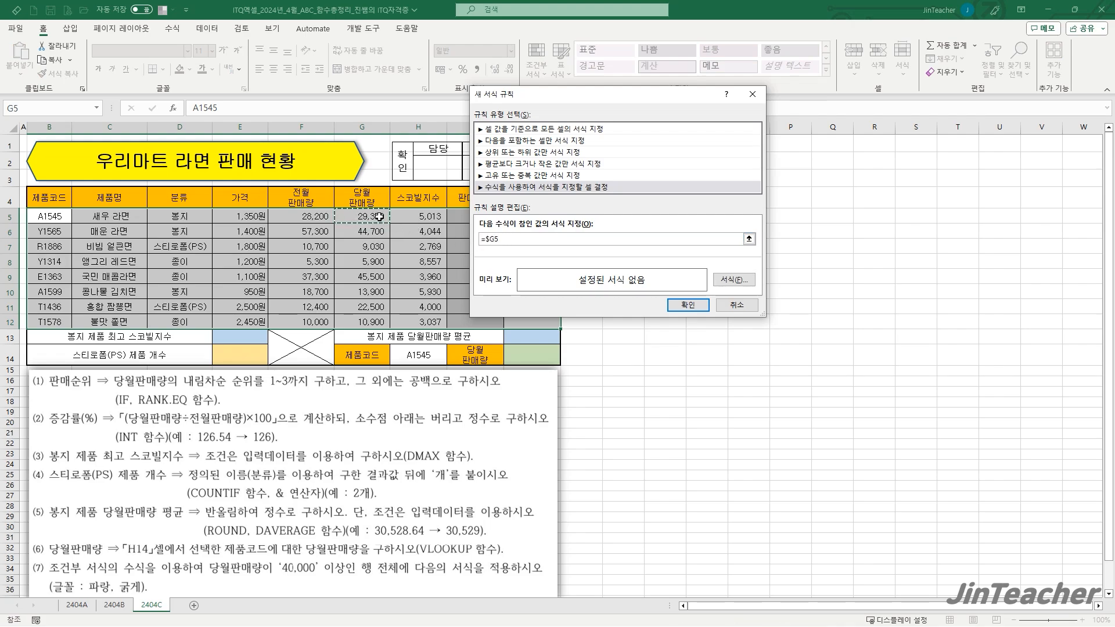
text(>=40000)
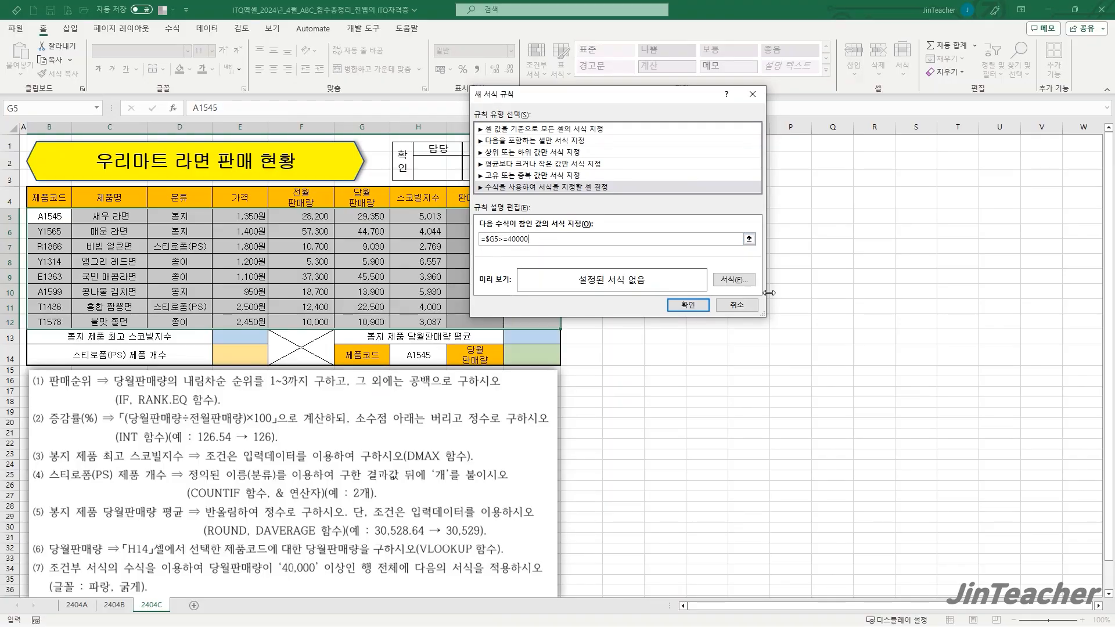
Give the 당월판매량 rule a bold (굵게) font in standard blue and apply it to the table
click(991, 326)
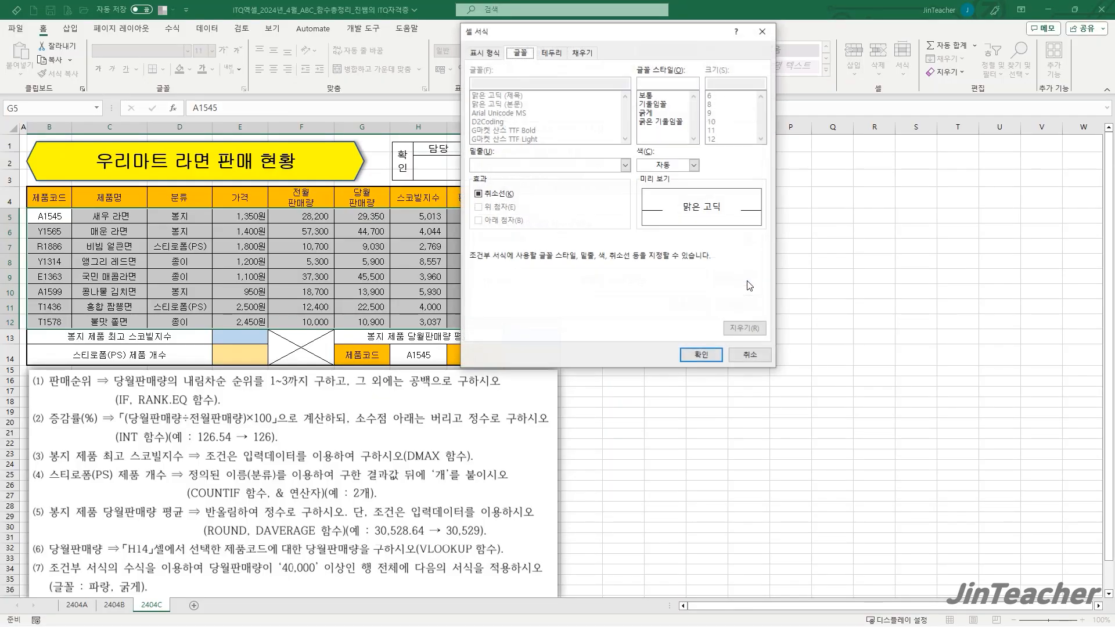
click(650, 113)
click(694, 165)
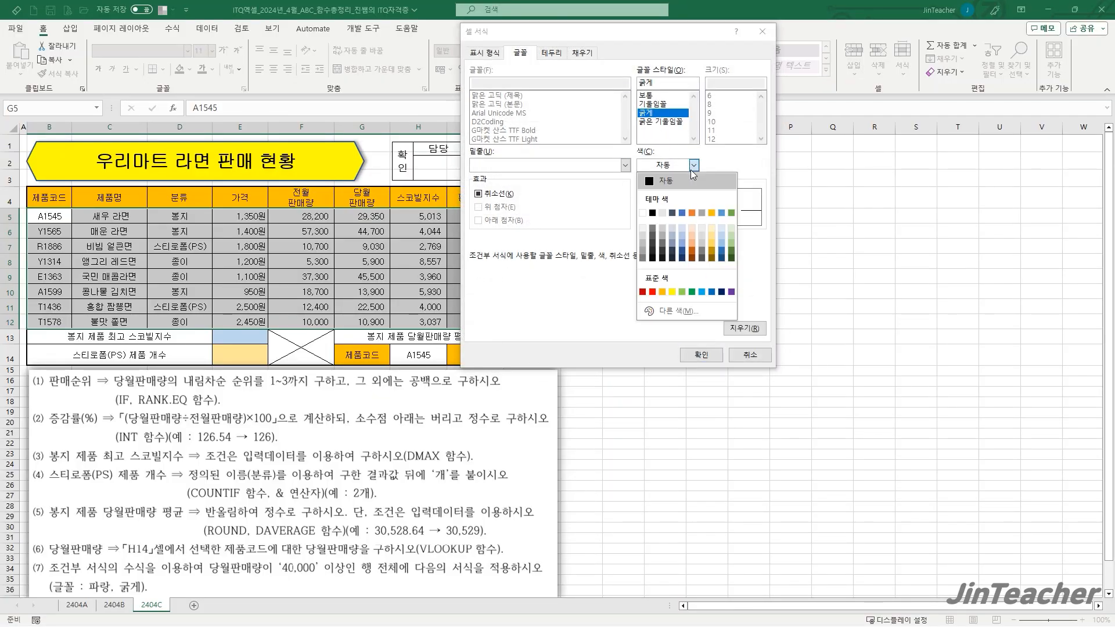
click(713, 292)
click(701, 354)
click(687, 305)
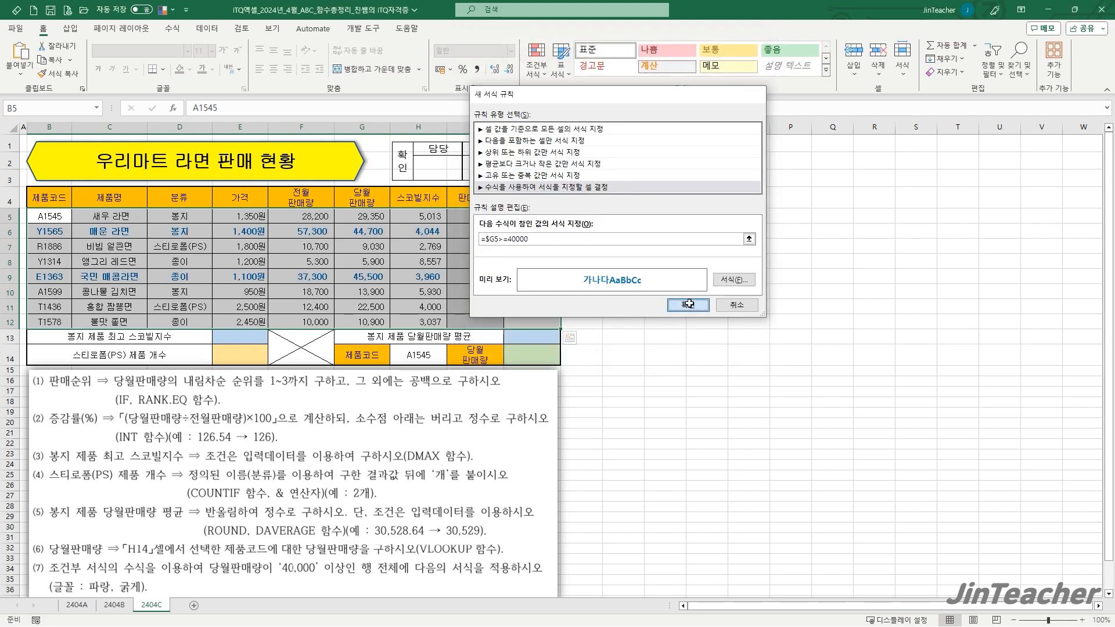
click(427, 236)
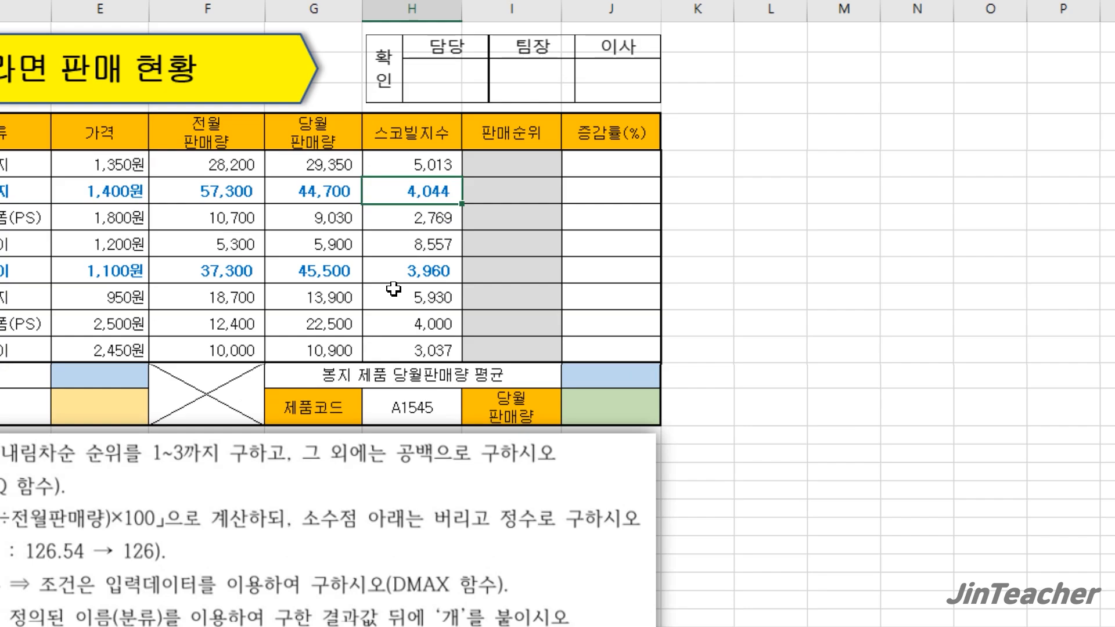
click(318, 268)
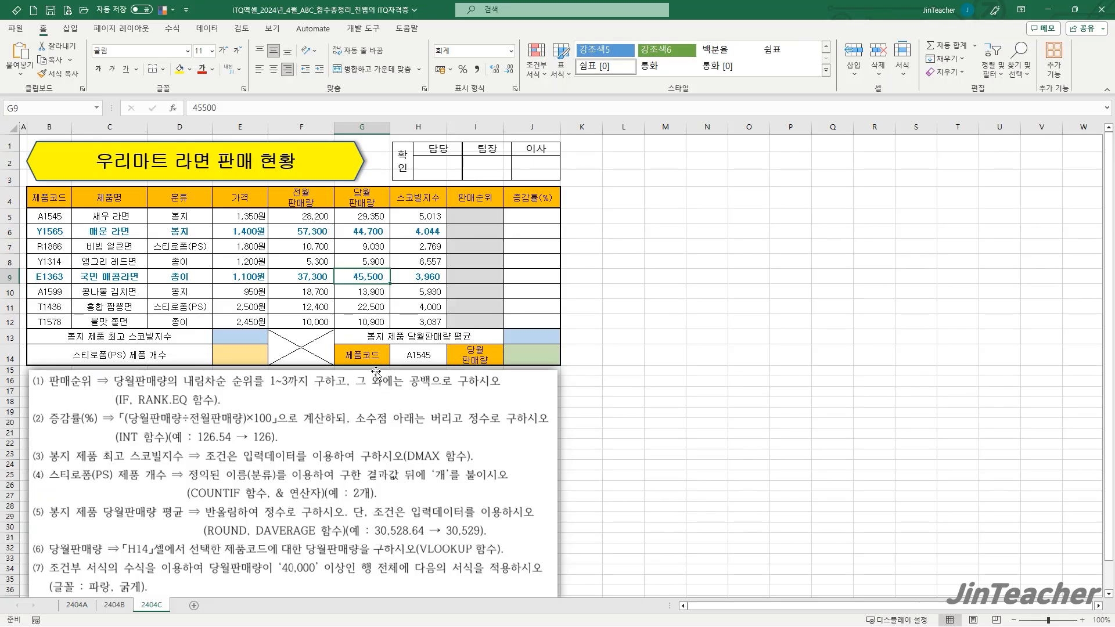
Examine the 제품코드 and 당월판매량 lookup cells in row 14 and their source range B5:G12
click(367, 356)
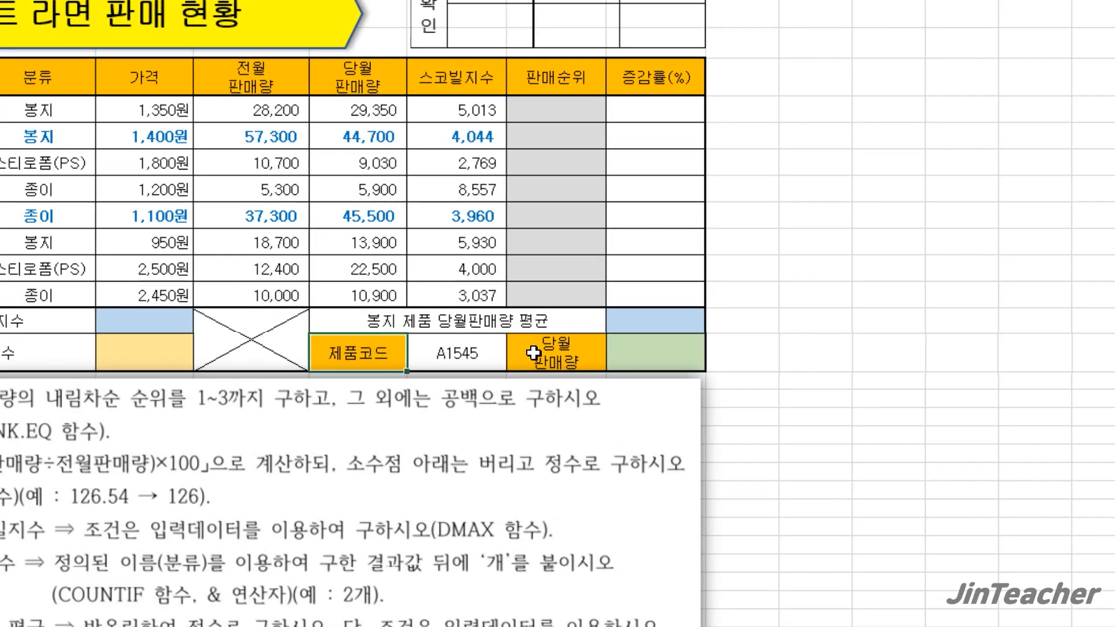
click(533, 352)
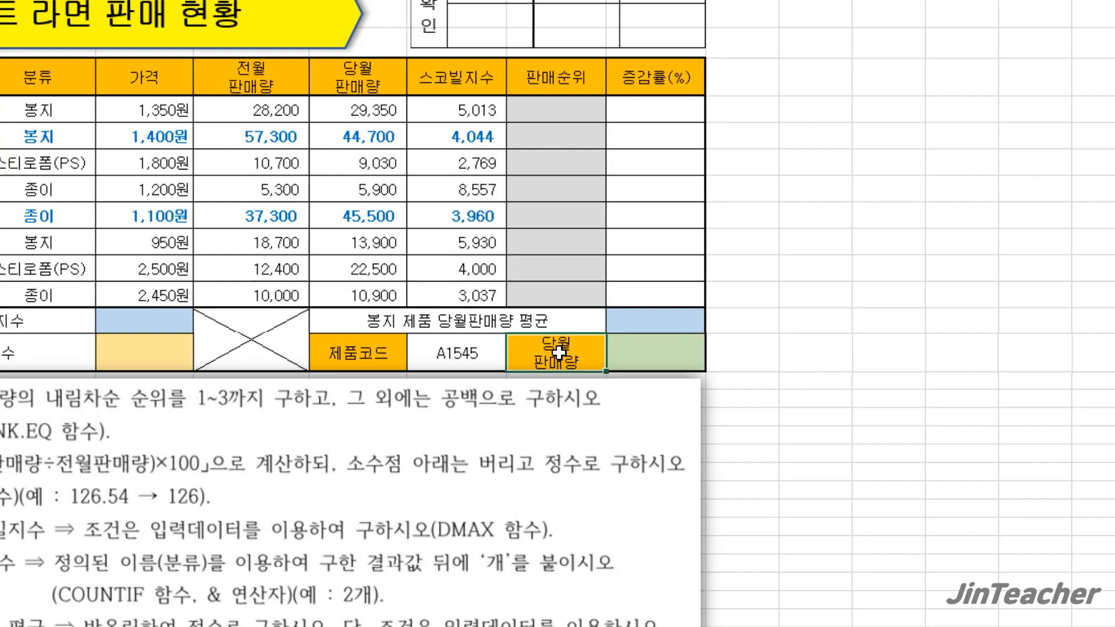
click(476, 363)
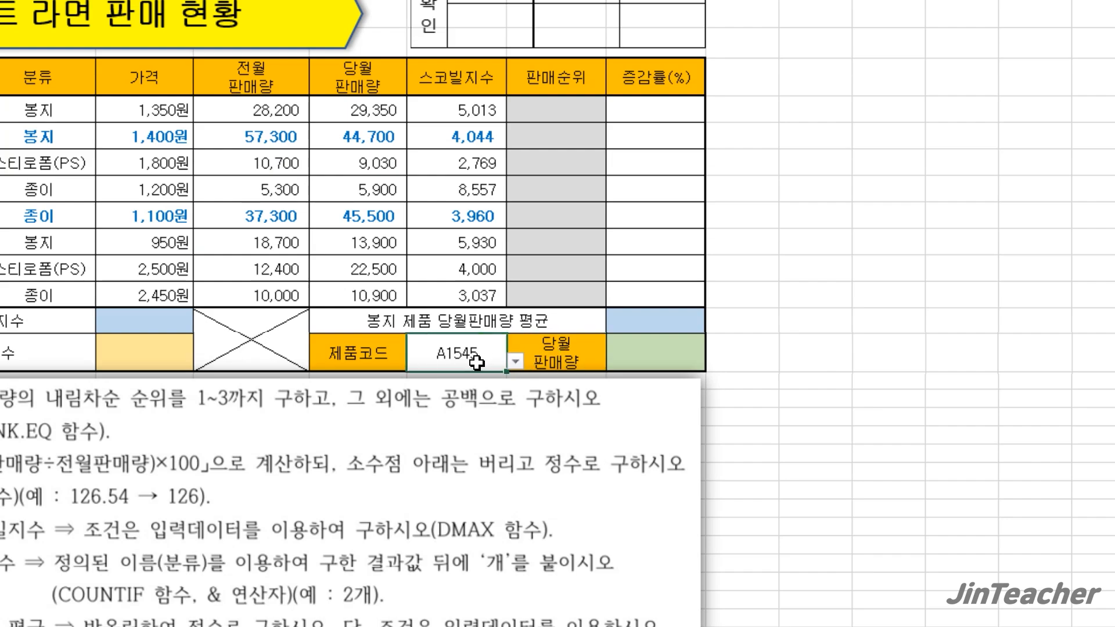
click(646, 344)
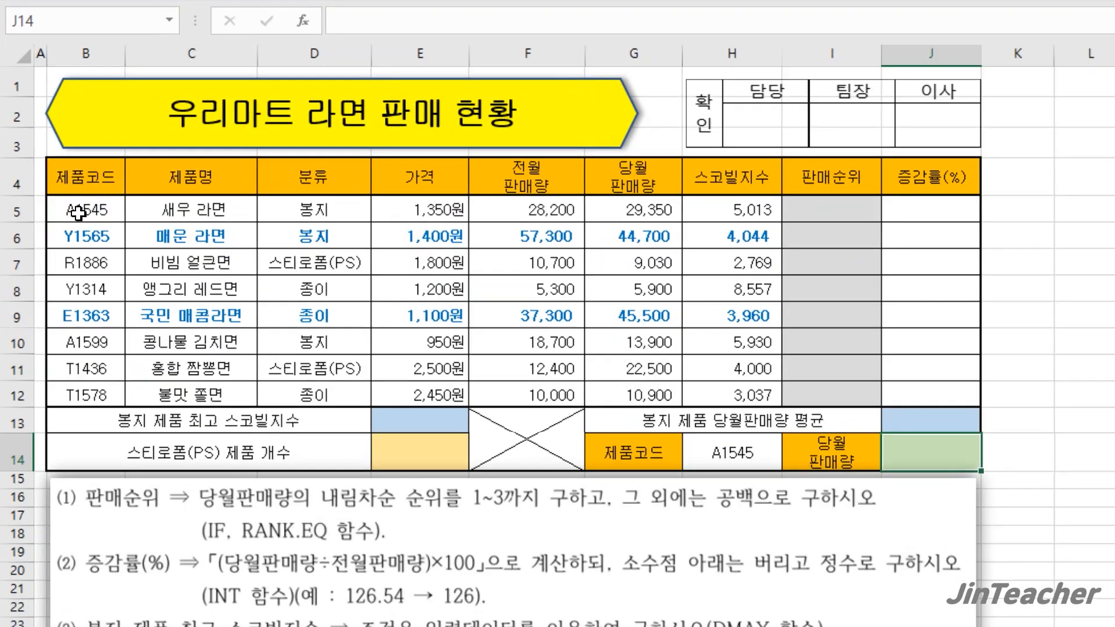
drag(44, 216, 281, 240)
drag(493, 252, 617, 386)
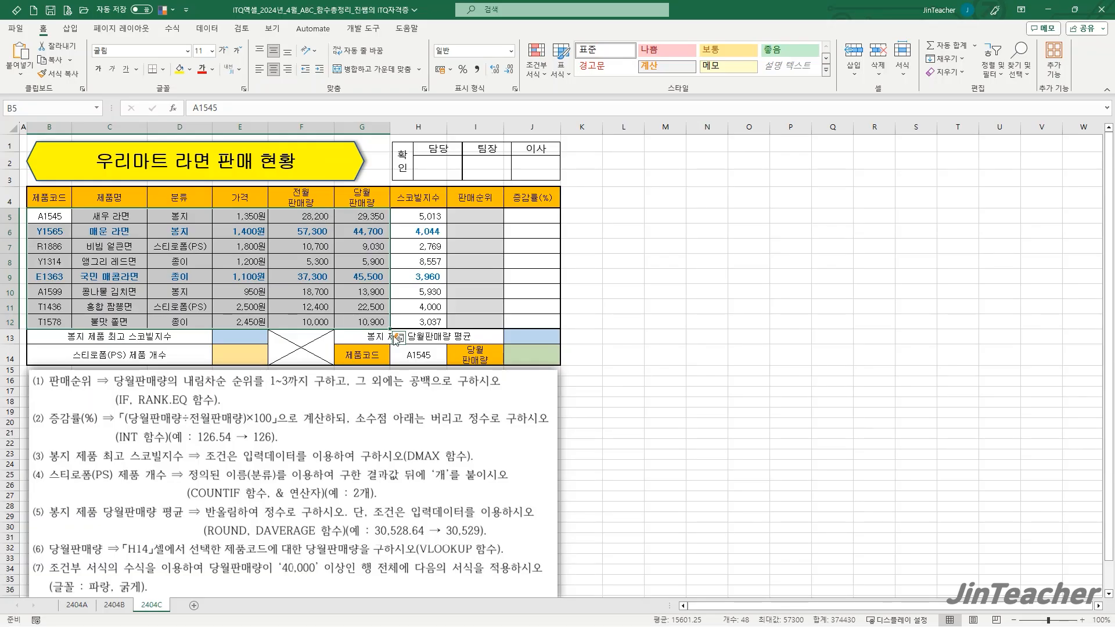
Insert the VLOOKUP function into the 당월판매량 result cell J14, choosing it from the full function list
click(530, 352)
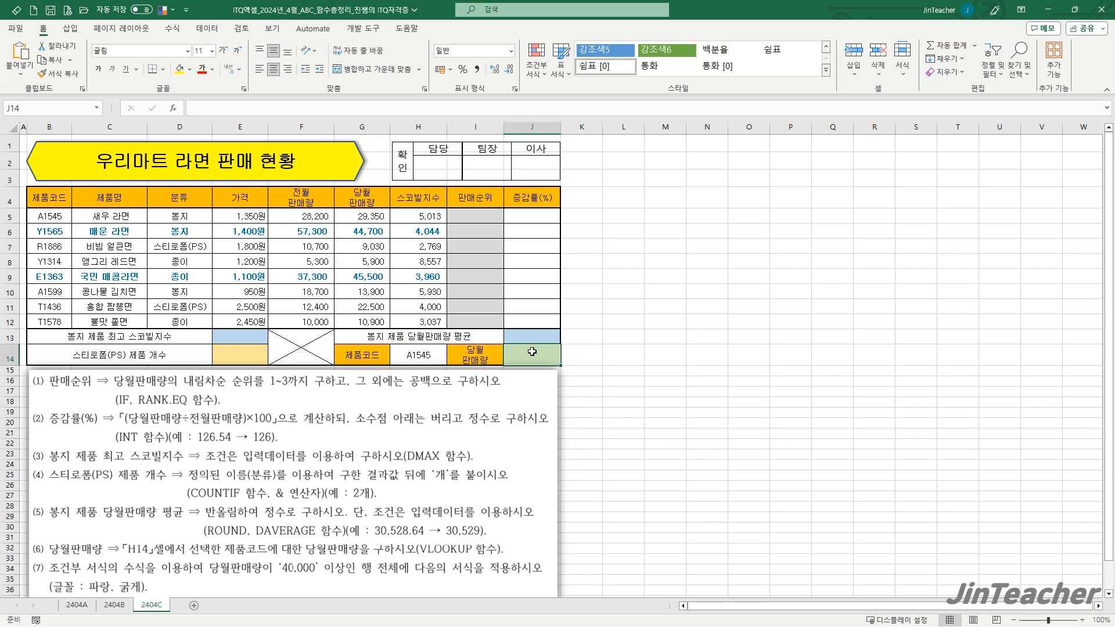
click(173, 109)
drag(551, 168, 645, 167)
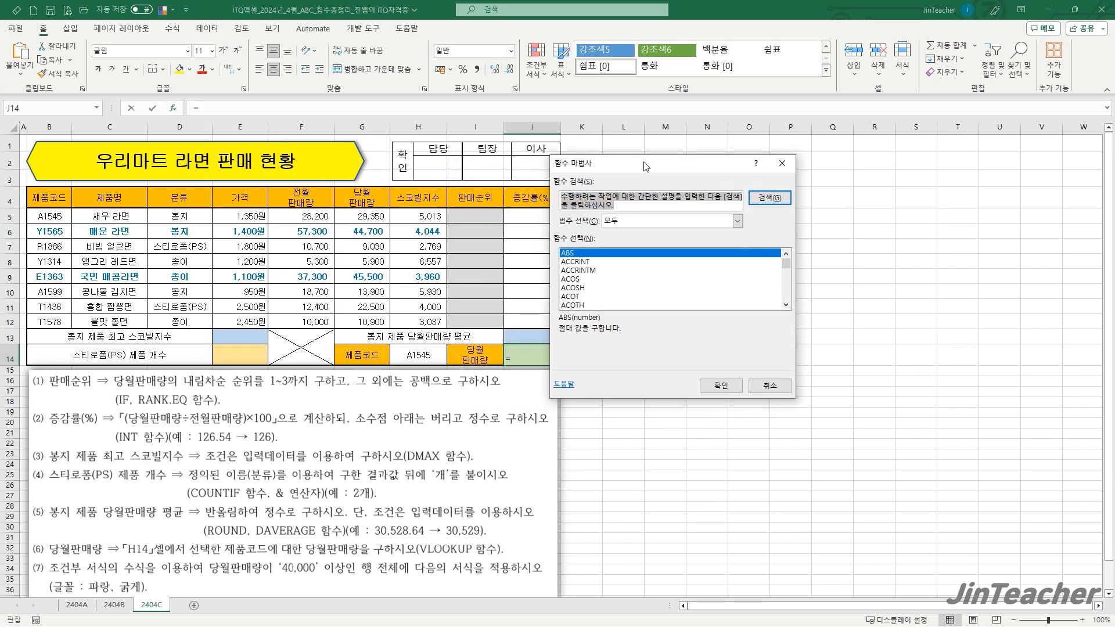
click(663, 222)
click(639, 237)
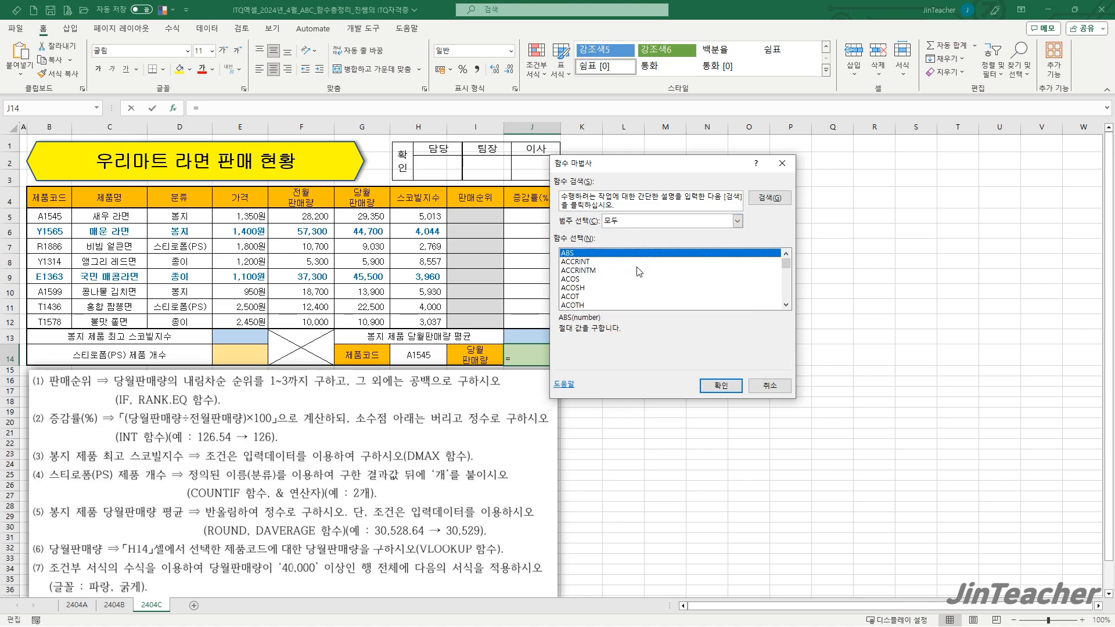
click(635, 280)
key(v)
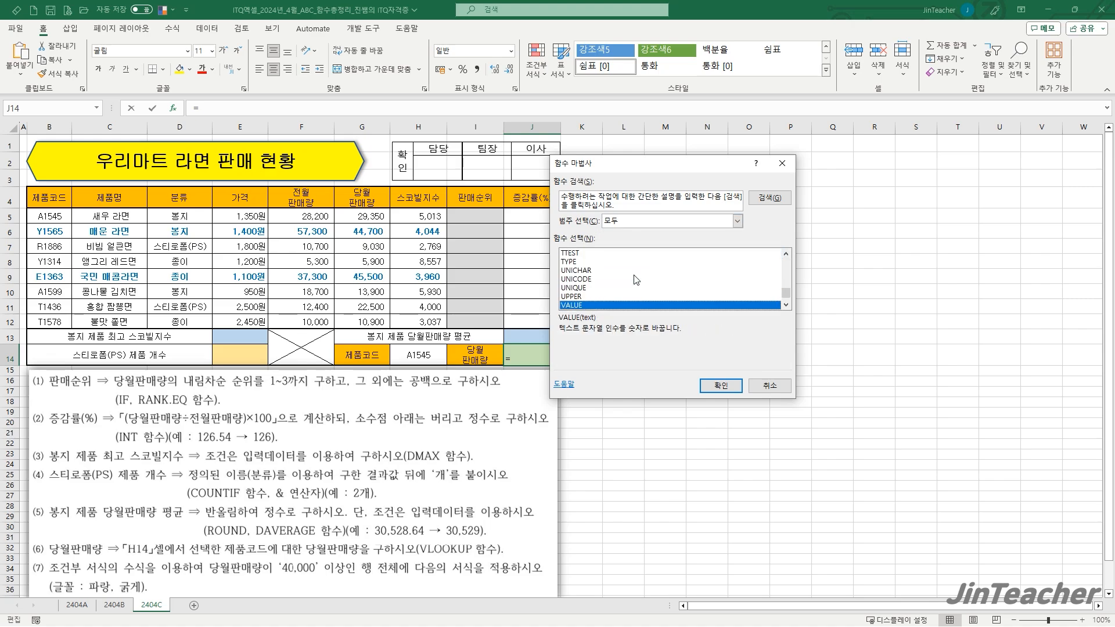
scroll(636, 279, down, 2)
click(580, 305)
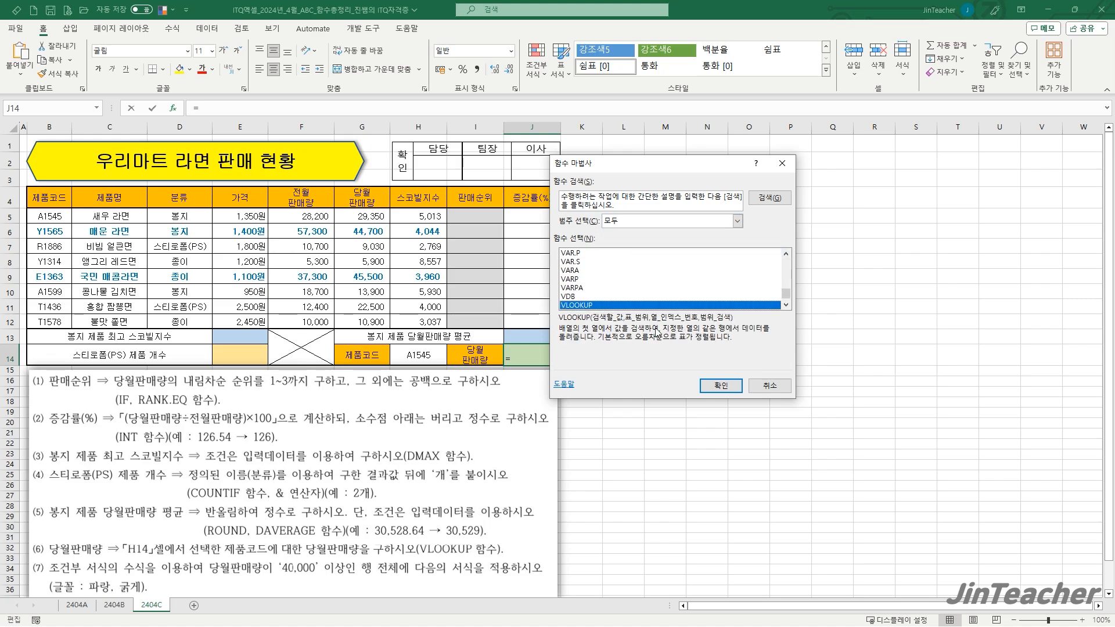
click(717, 386)
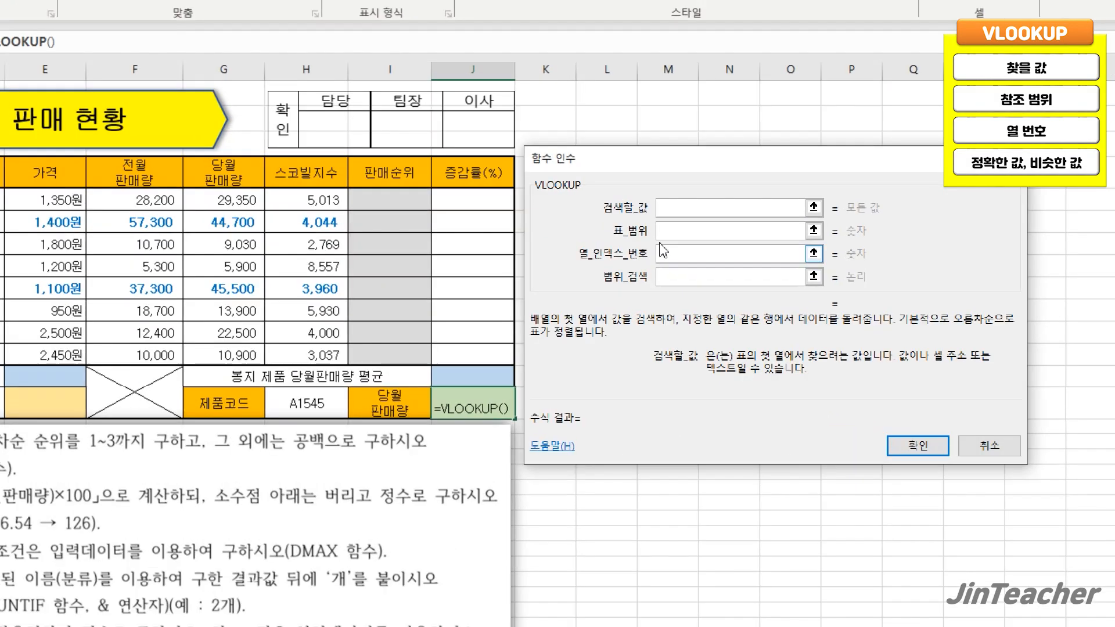
Set VLOOKUP's lookup value (검색할_값) to H14 and its table range (표_범위) to B5:G12
click(600, 212)
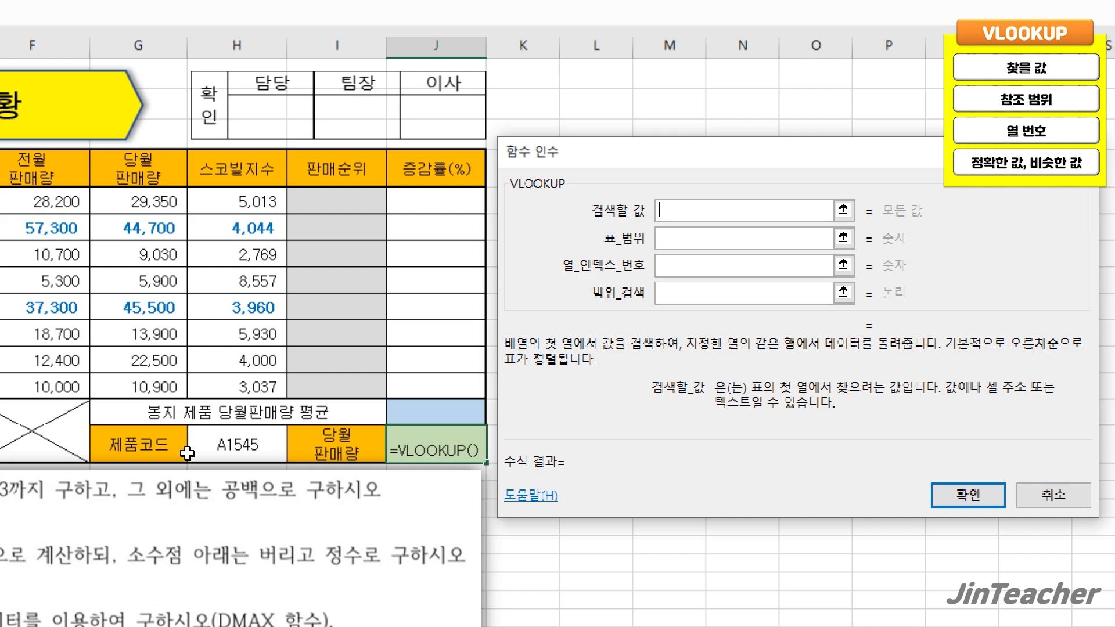
click(232, 450)
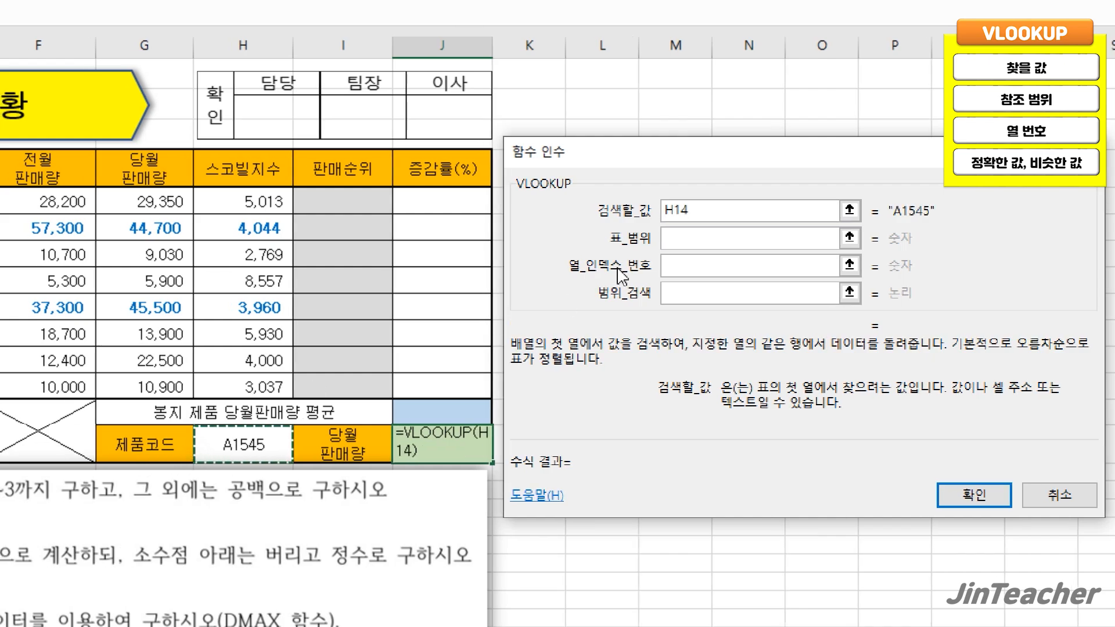
click(692, 235)
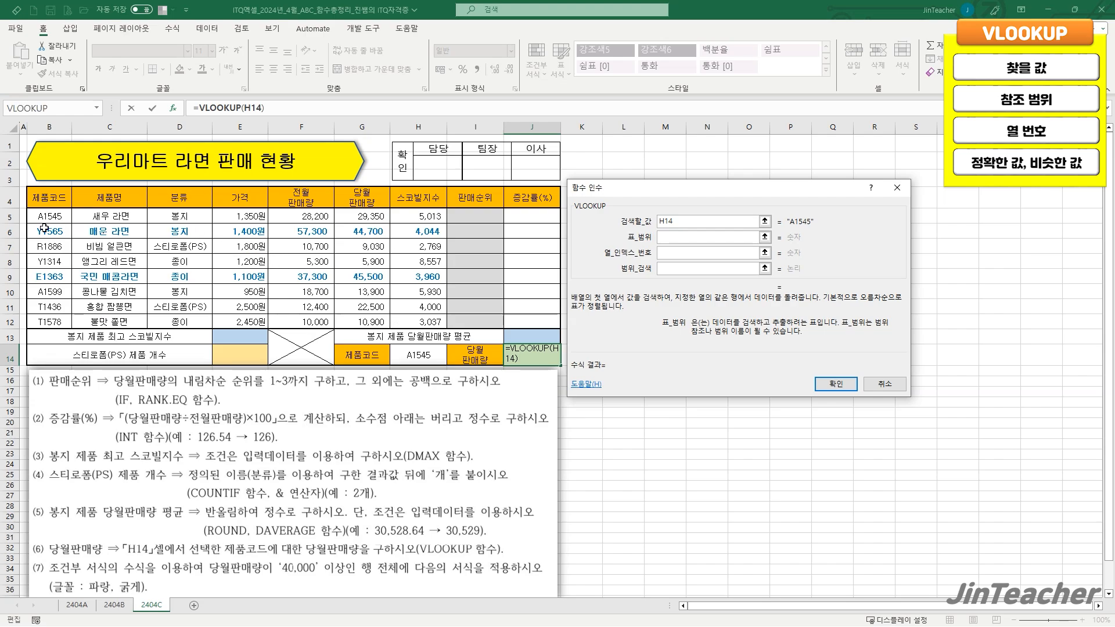
drag(44, 218, 360, 321)
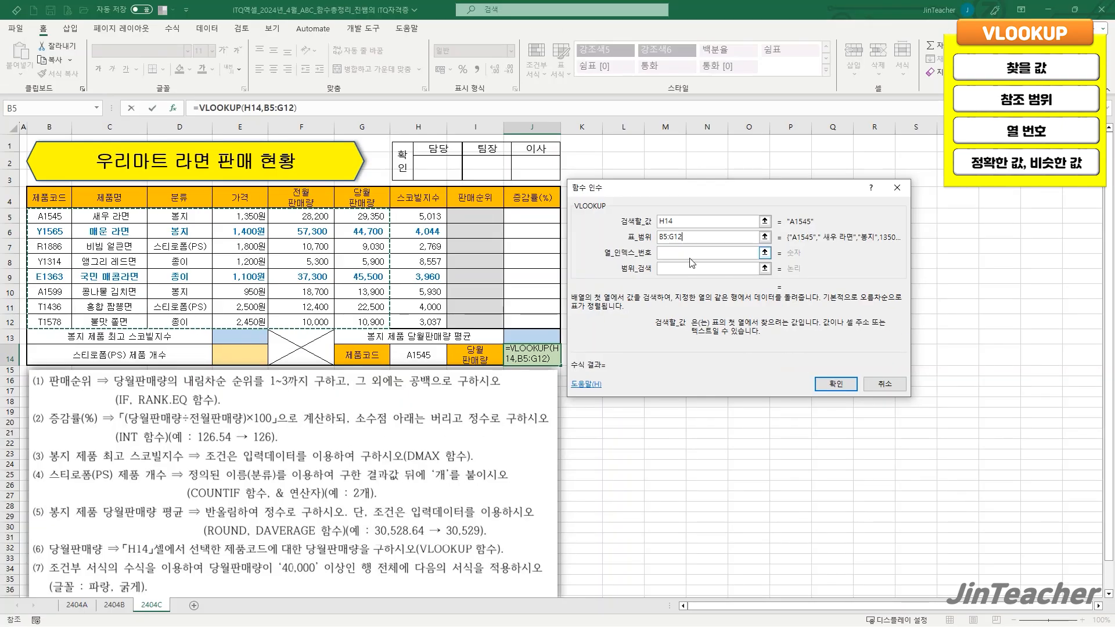
Set the column index (열_인덱스_번호) to 6 and 범위_검색 to 0, complete the formula and check J14 against the A1545 row
click(851, 275)
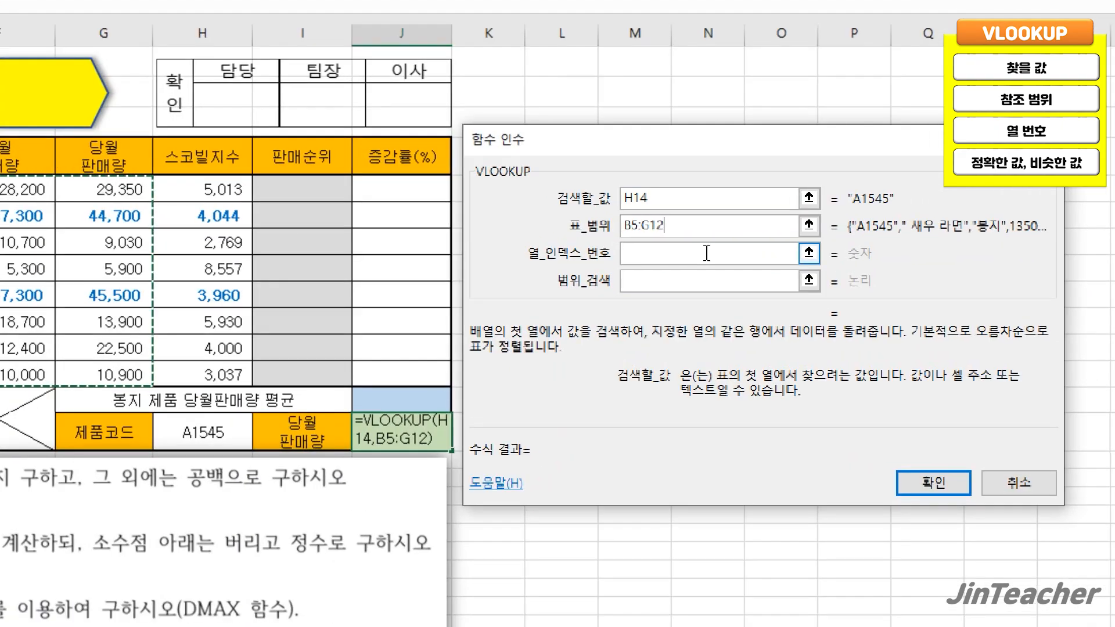
text(6)
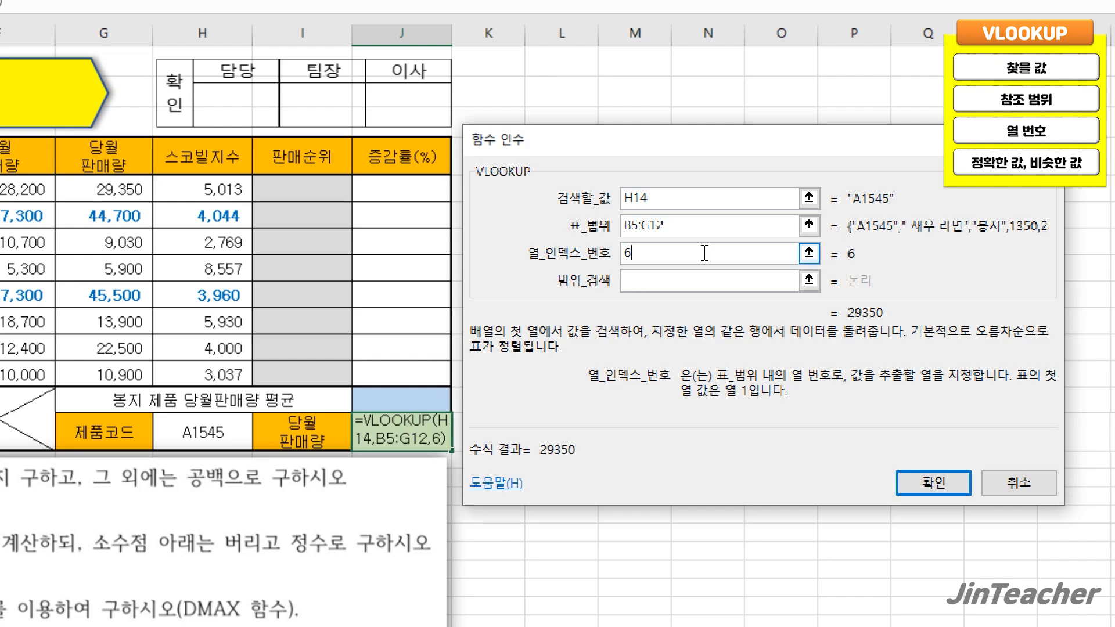
click(691, 281)
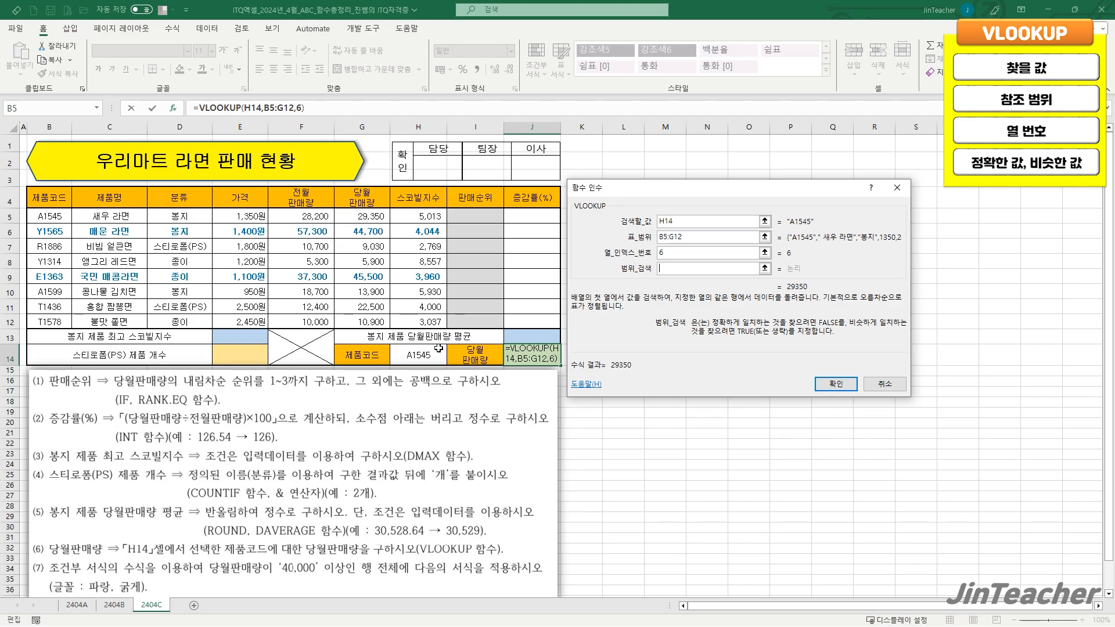
text(0)
click(820, 387)
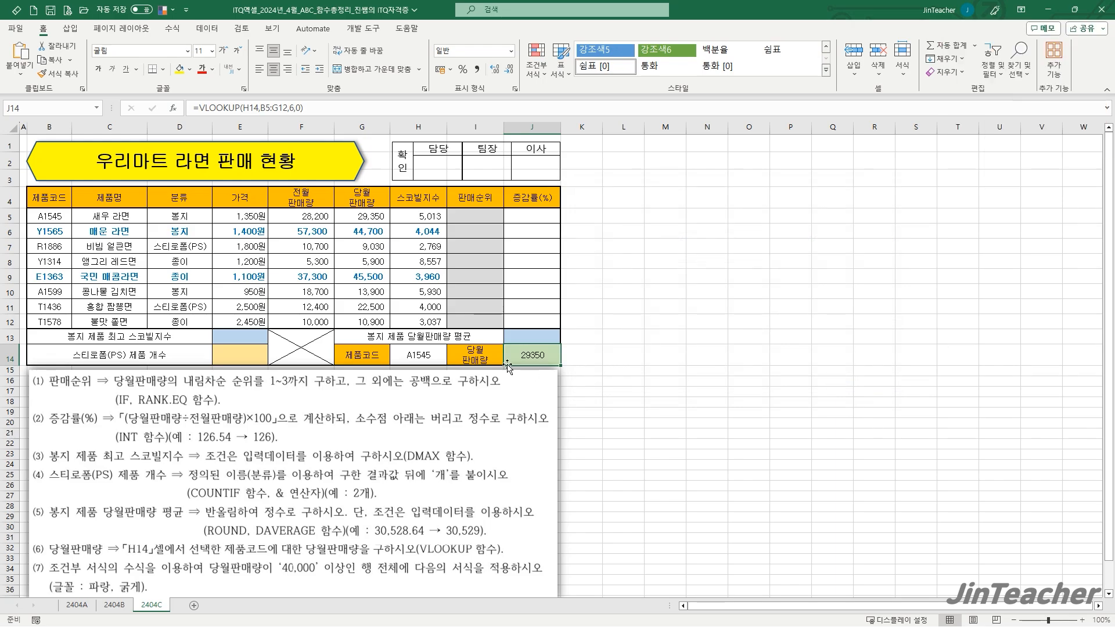
drag(51, 217, 370, 219)
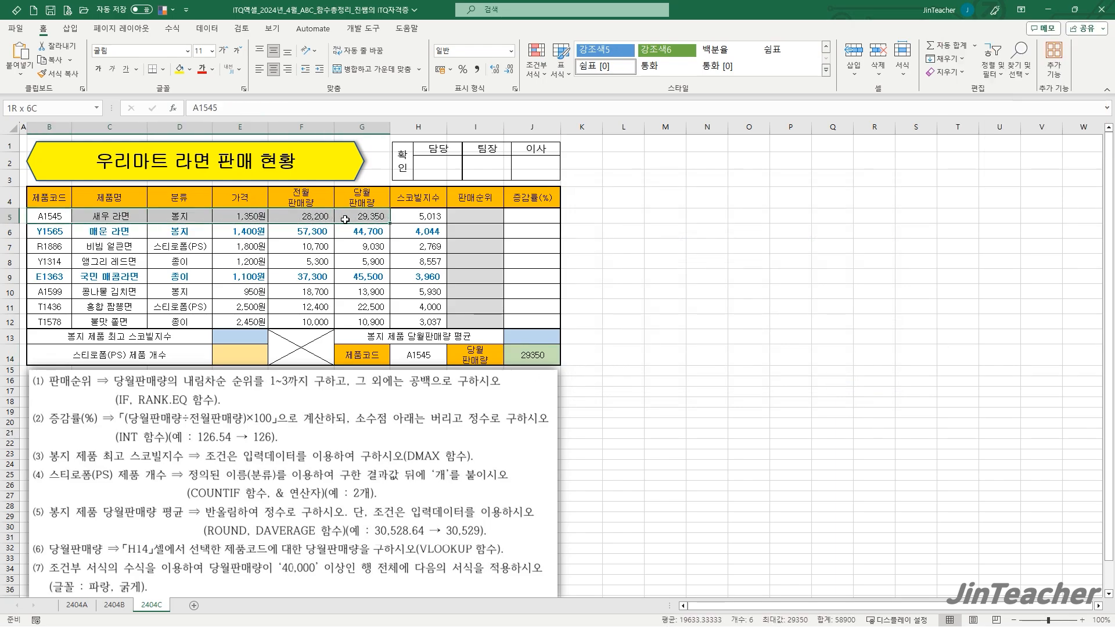
click(372, 219)
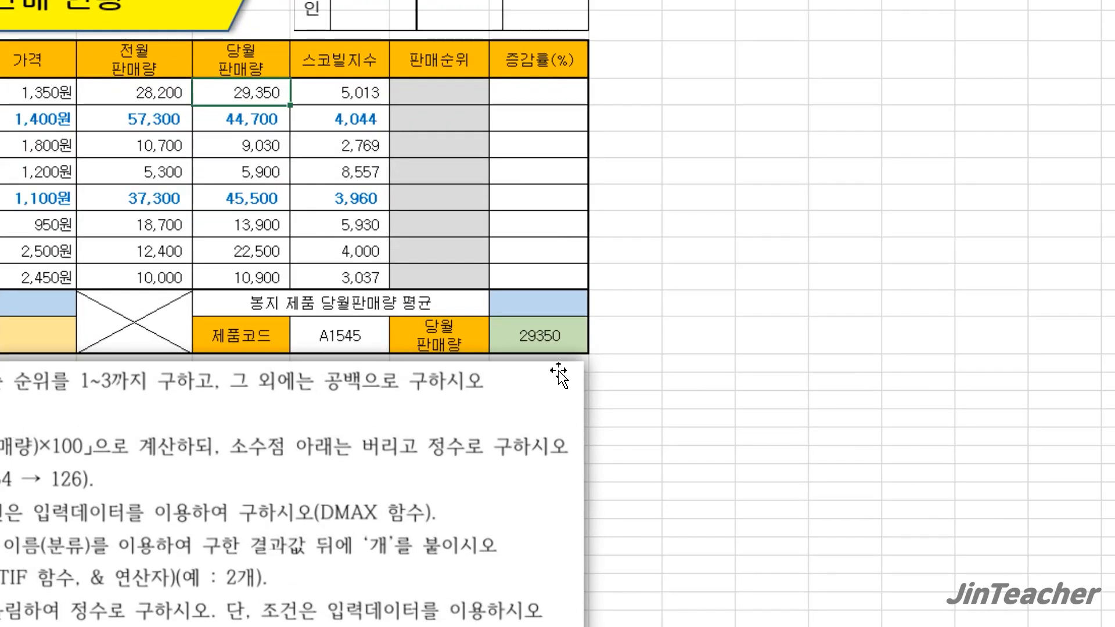
click(555, 364)
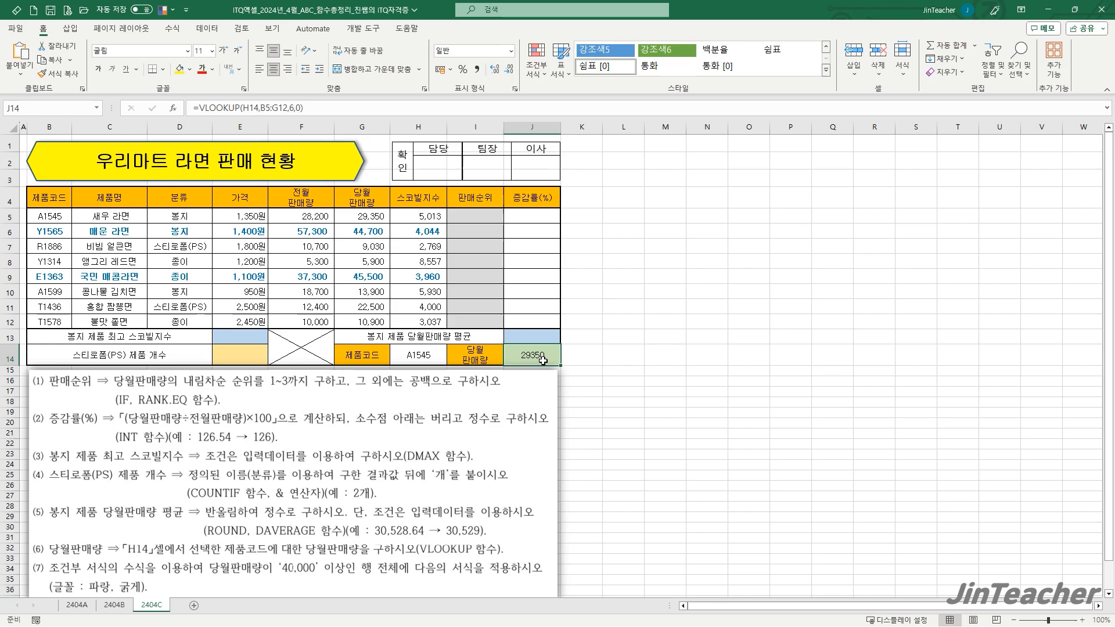
On sheet 2404B, insert the VLOOKUP function into the 판매수량(단위:대) result cell J14, choosing it from the full function list
click(630, 455)
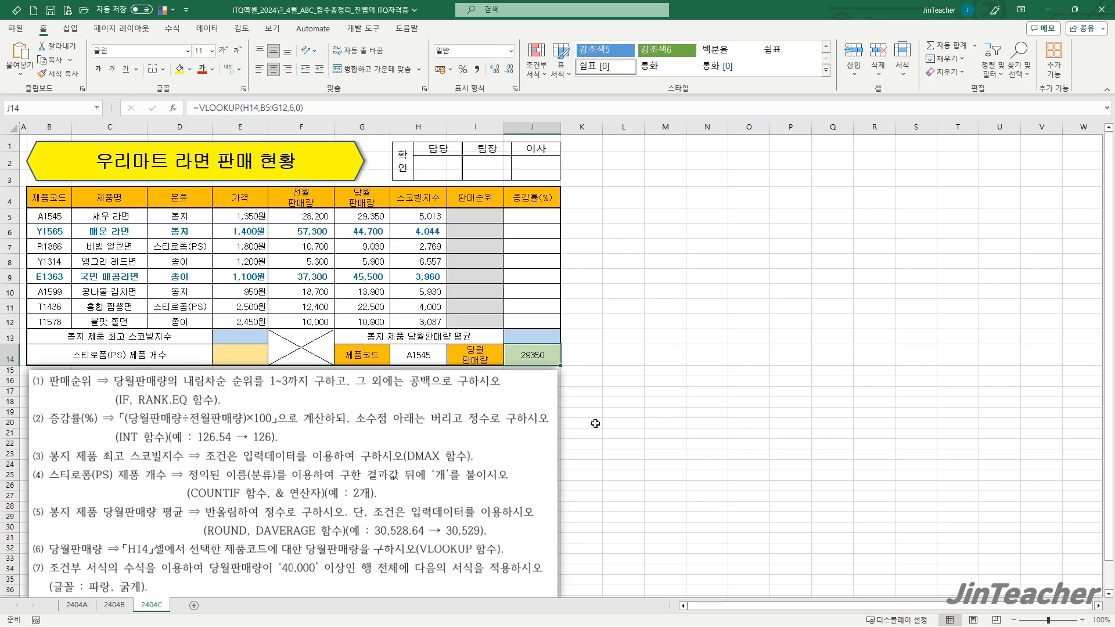
click(123, 605)
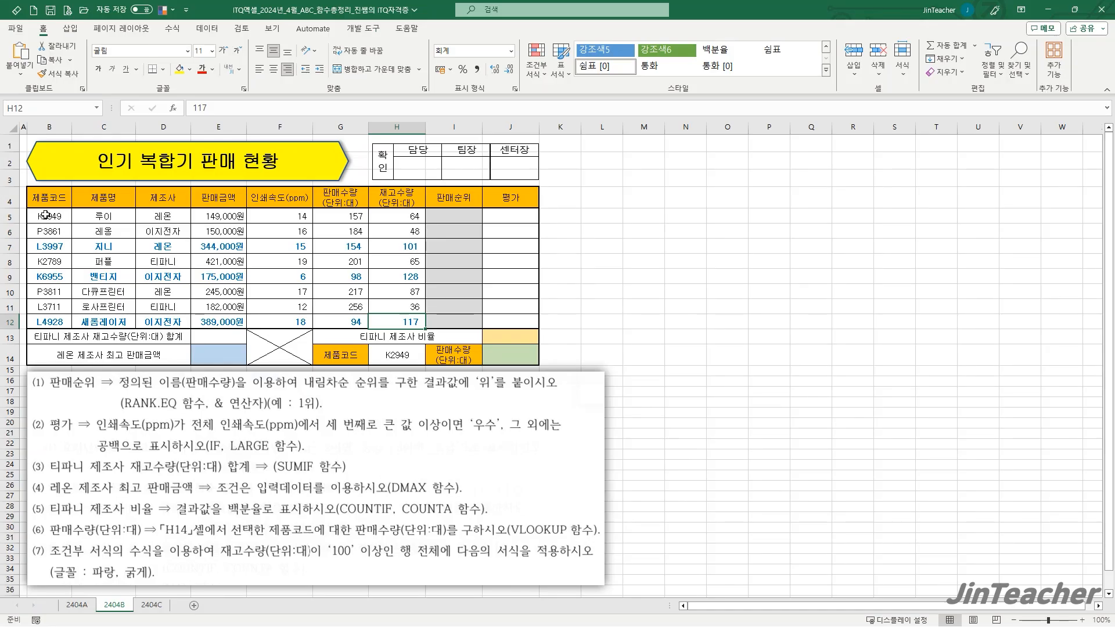
drag(45, 214, 346, 320)
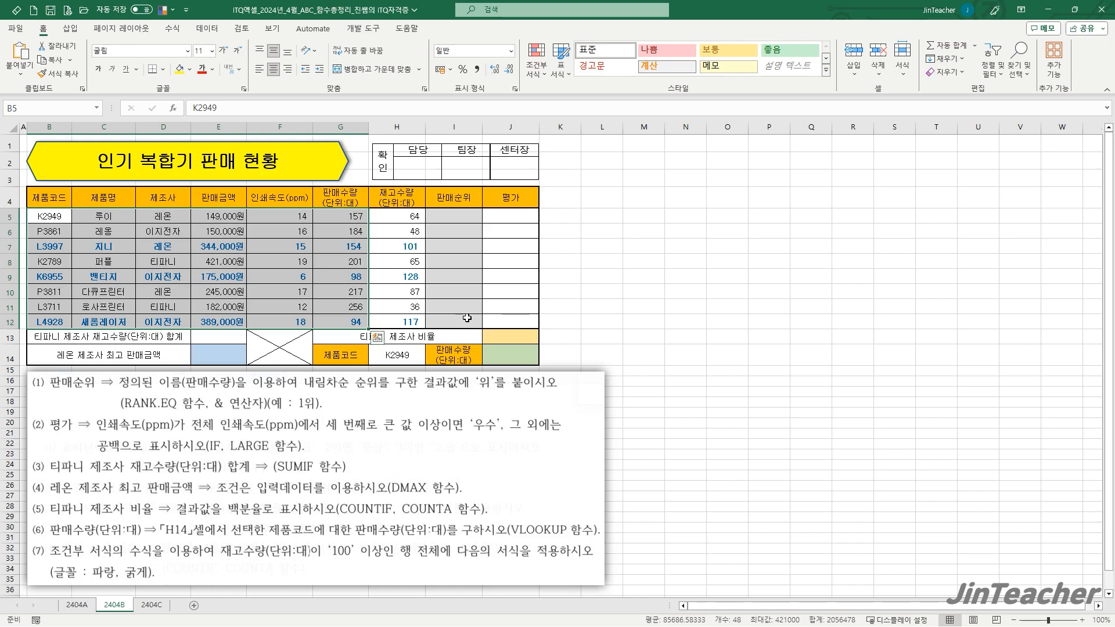
click(524, 355)
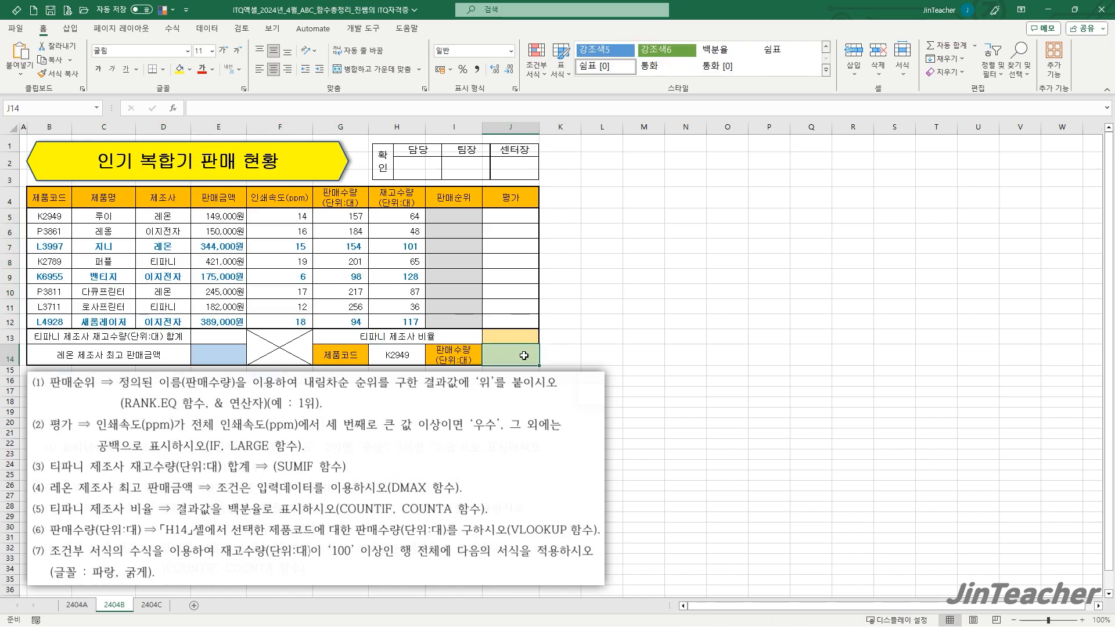
click(172, 110)
click(675, 285)
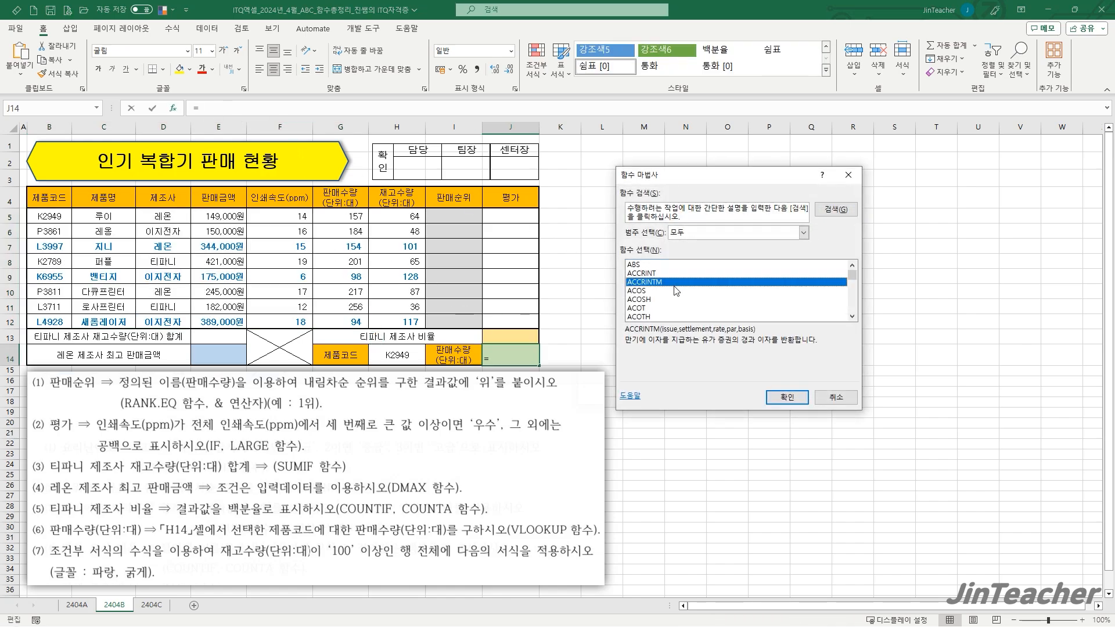
key(v)
scroll(673, 286, down, 5)
scroll(668, 286, up, 1)
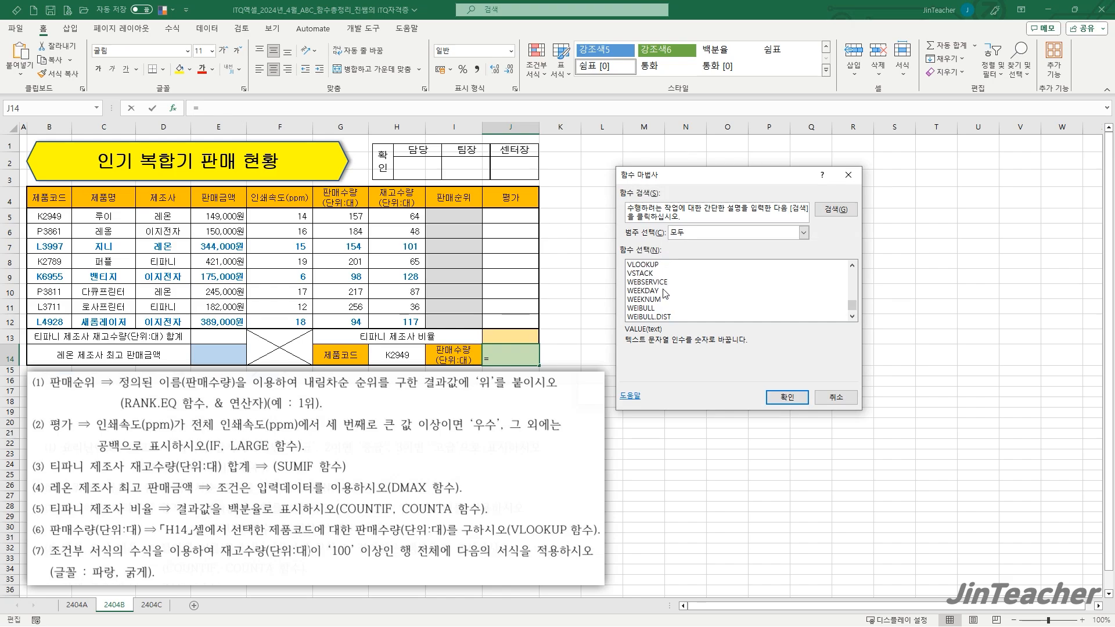
click(650, 264)
click(786, 397)
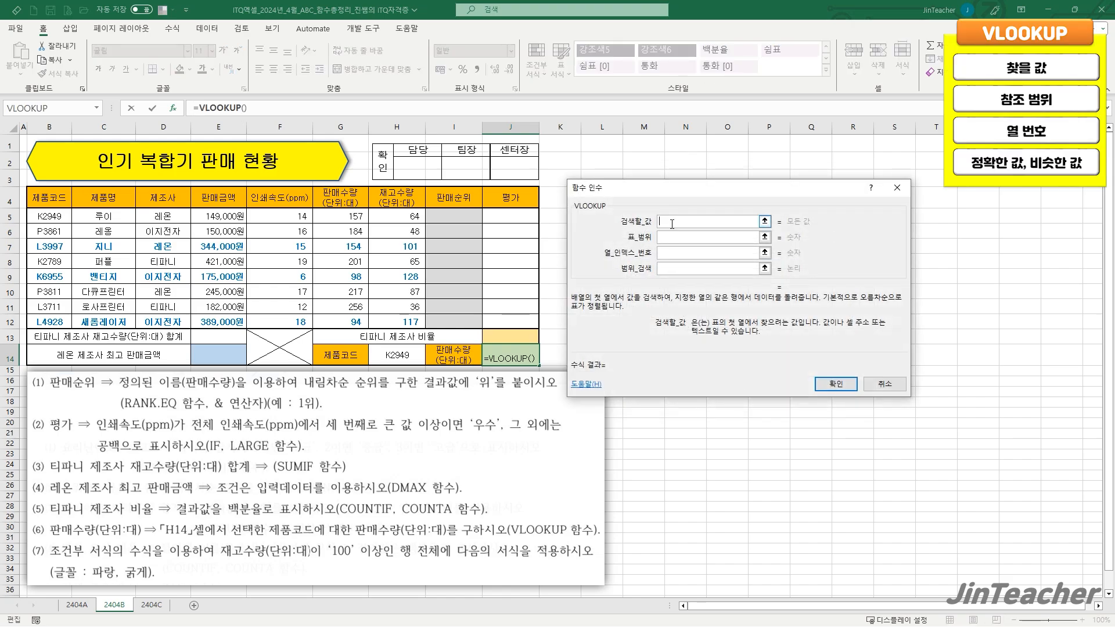
Set VLOOKUP's 검색할_값 to the product code cell H14 and its 표_범위 to B5:G12 on sheet 2404B
click(409, 354)
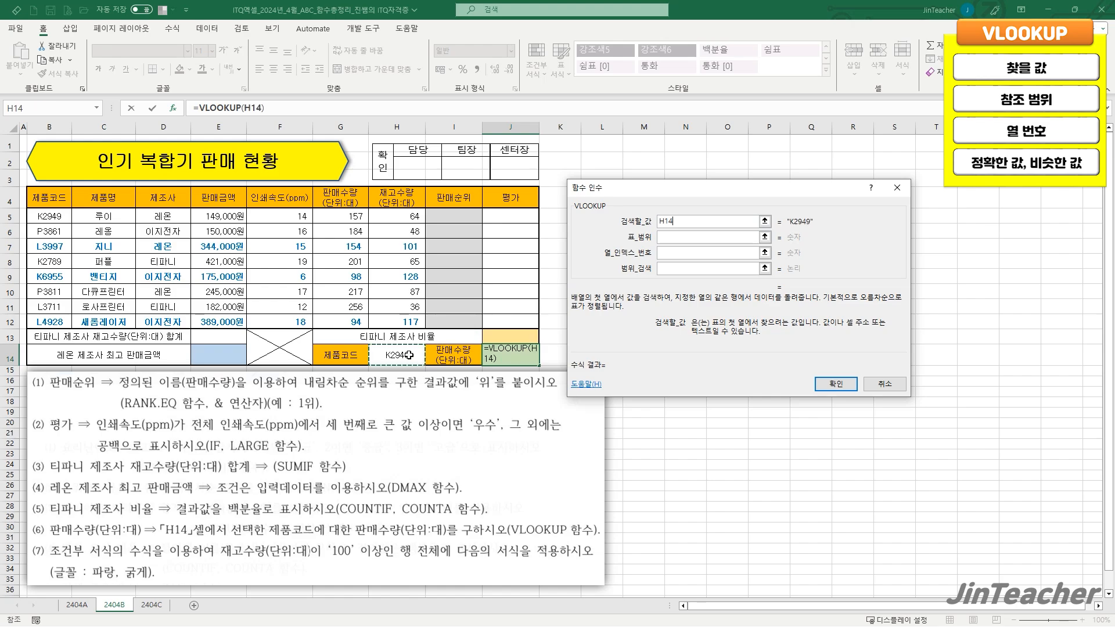
click(677, 240)
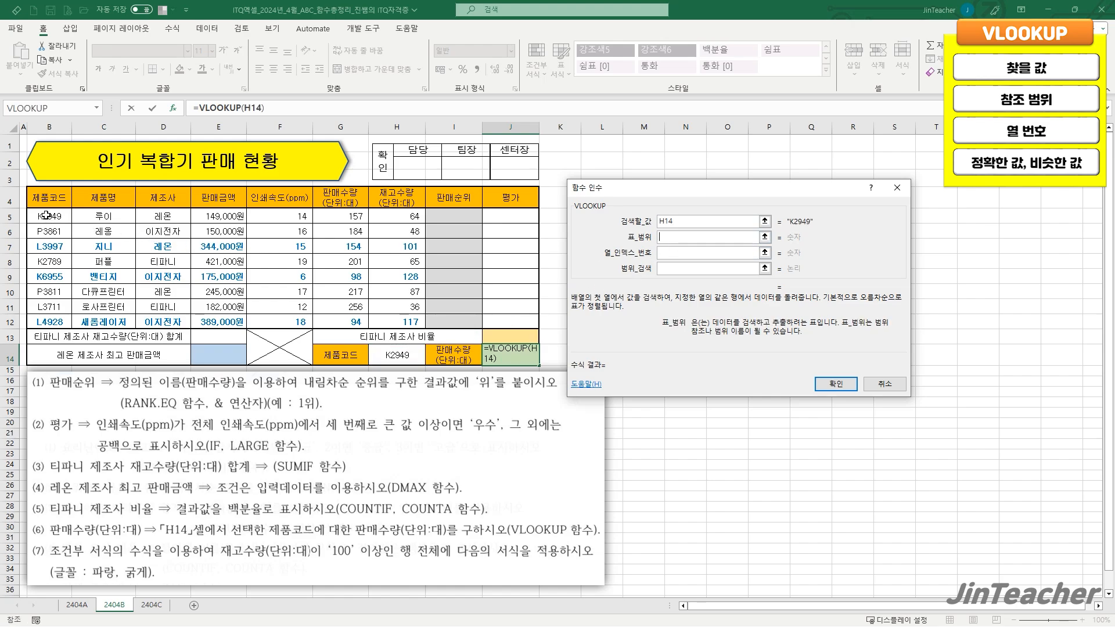
drag(47, 216, 341, 323)
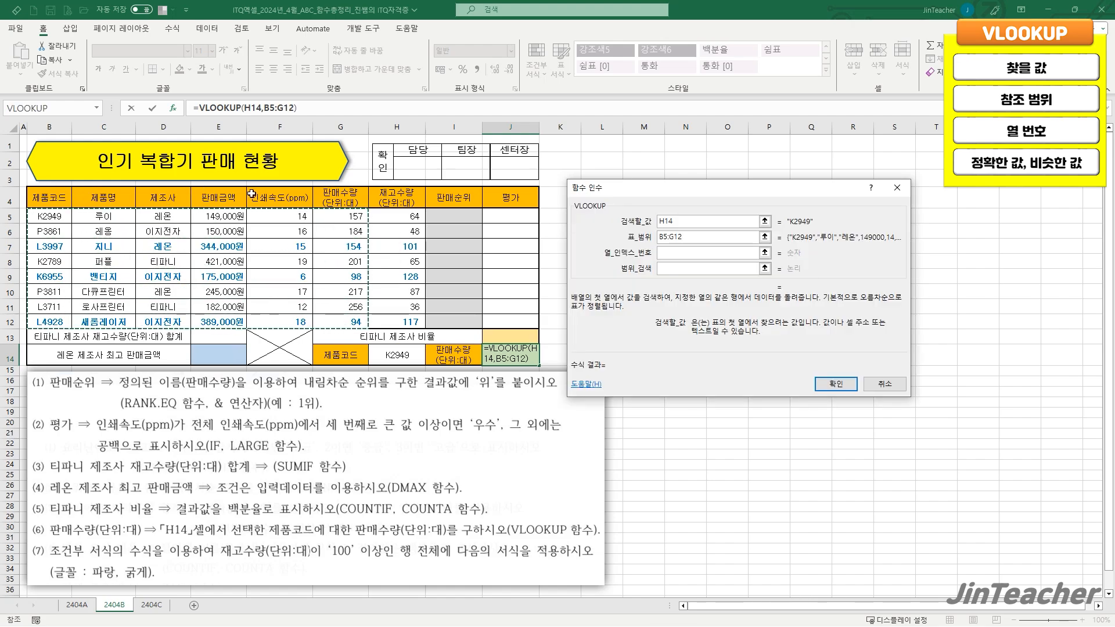
Set 열_인덱스_번호 to 6 and 범위_검색 to 0, complete the formula and check J14 against the K2949 row
click(695, 254)
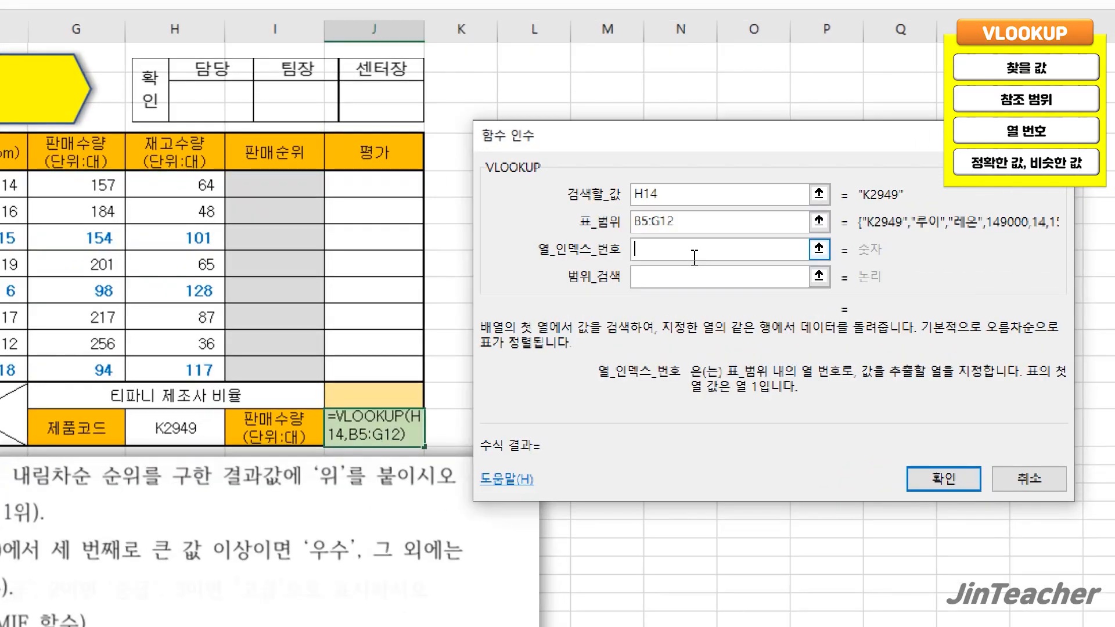
text(6)
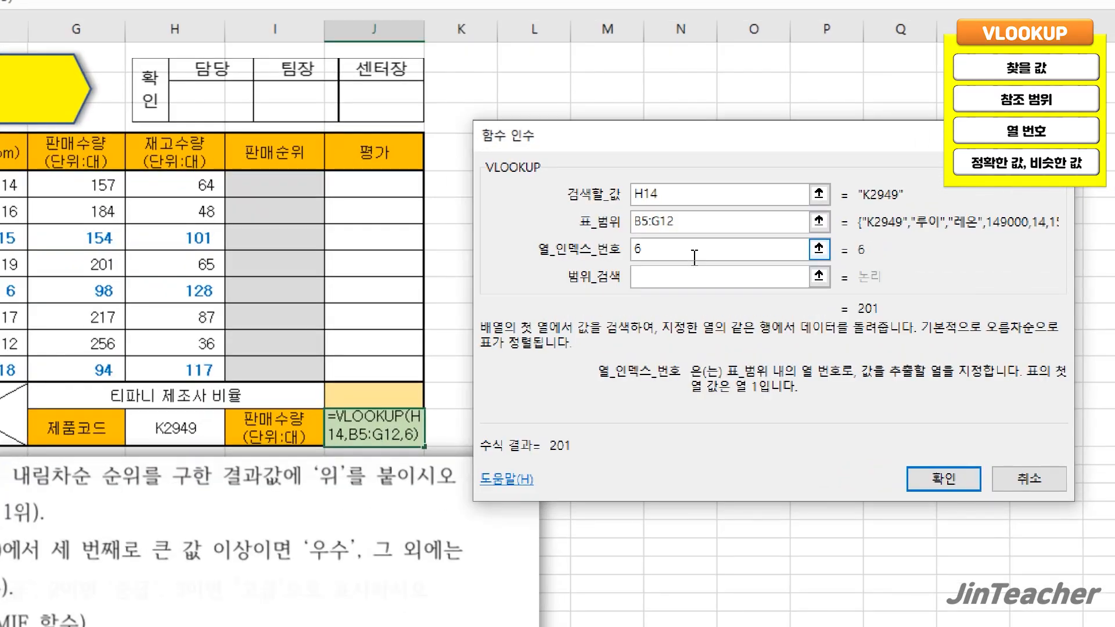
click(674, 275)
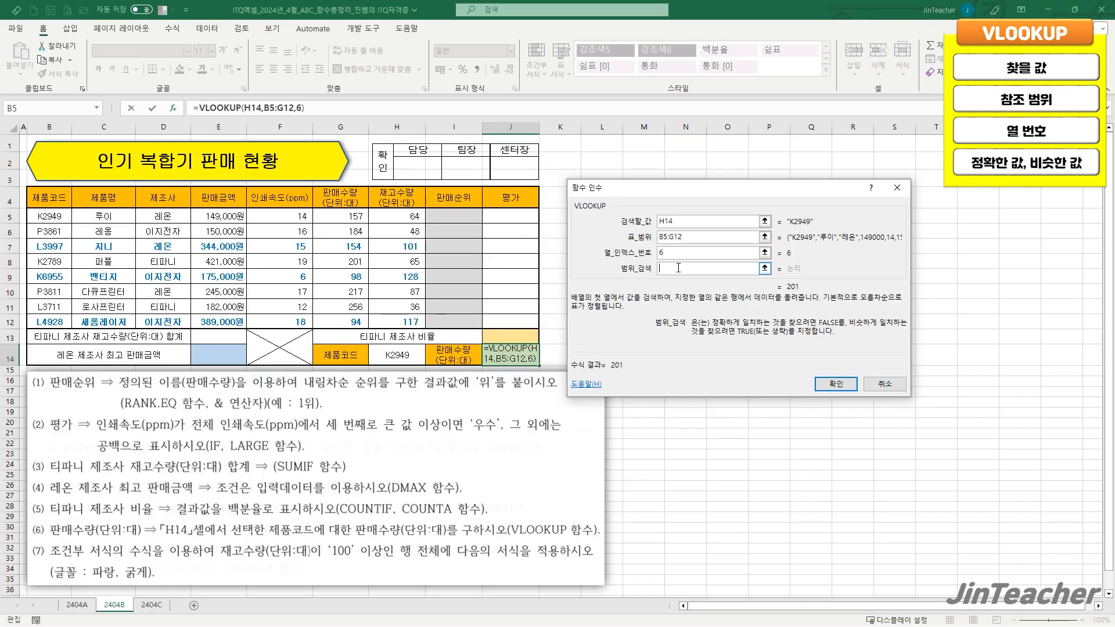
text(0)
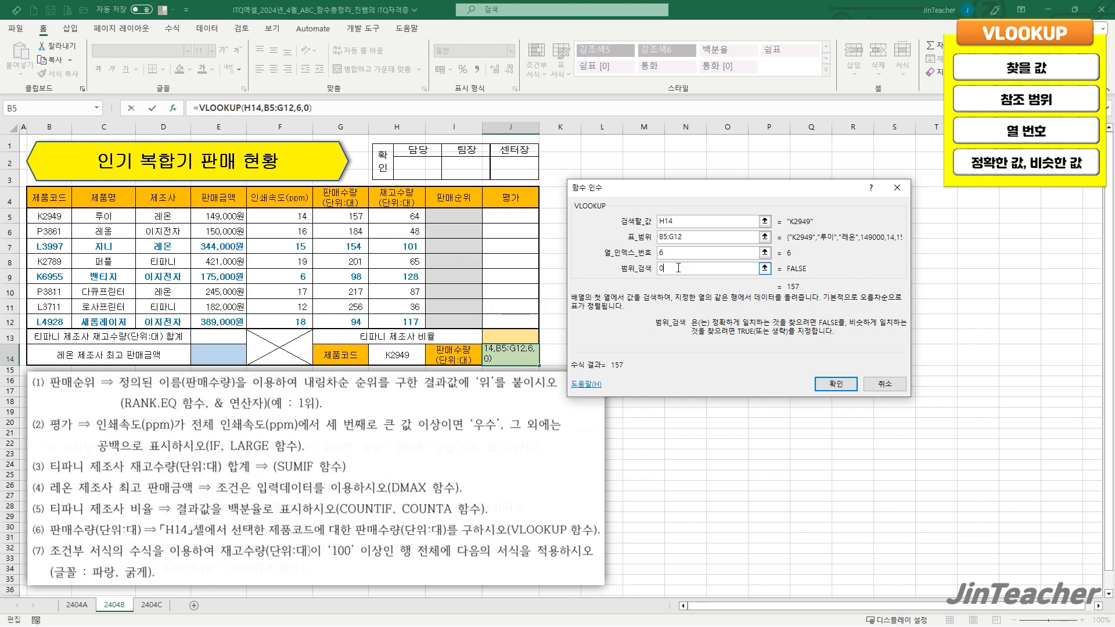
click(836, 384)
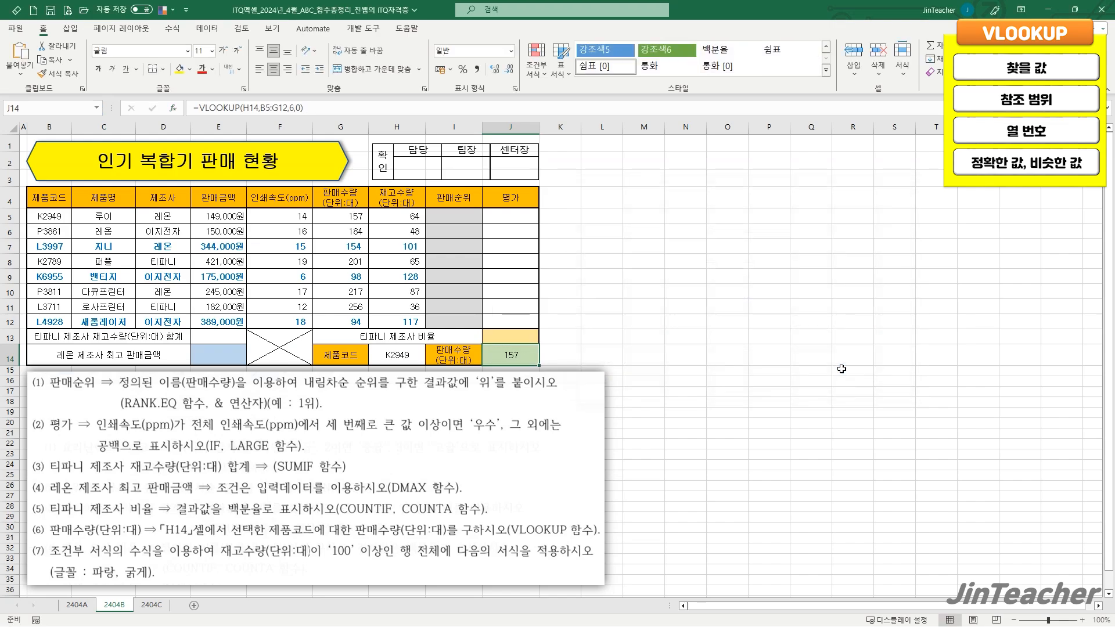
drag(58, 217, 352, 218)
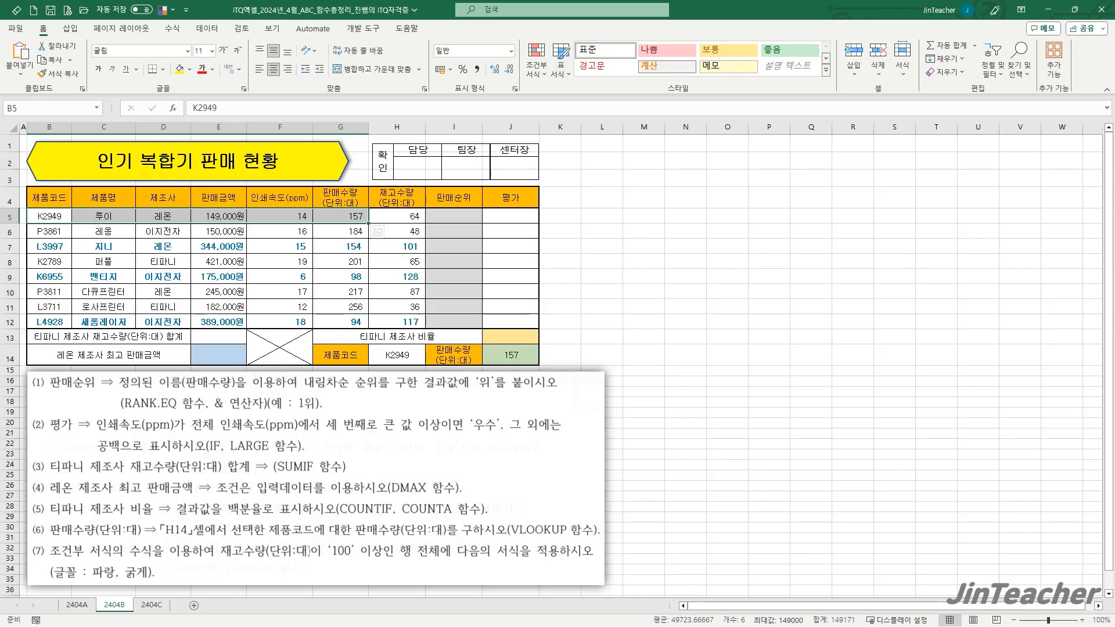
click(492, 358)
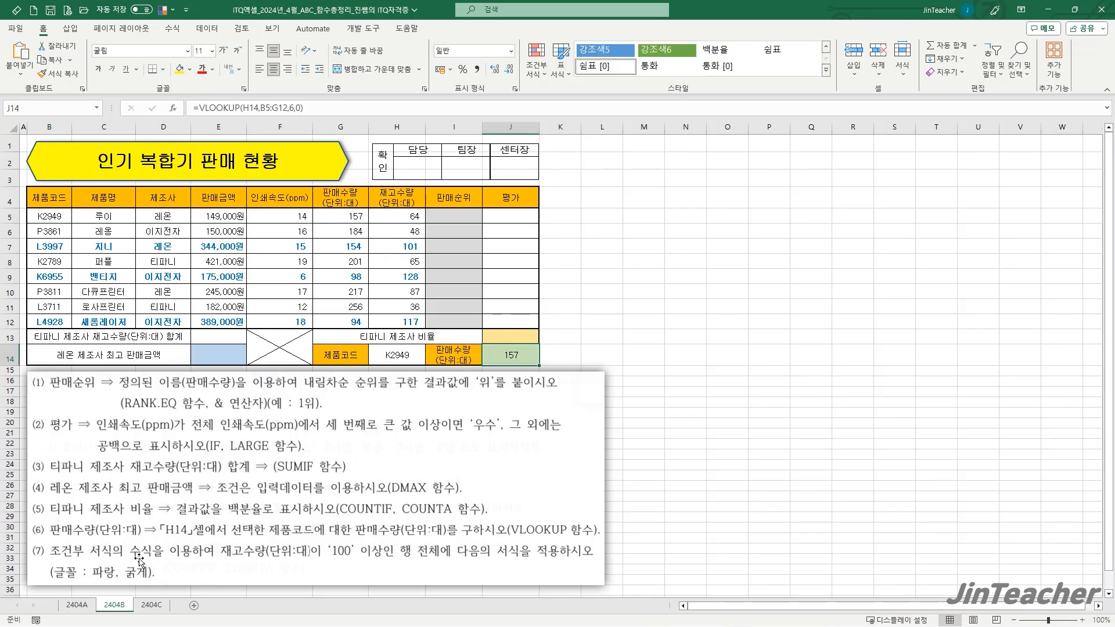
On sheet 2404A, insert the VLOOKUP function into the 칼로리(100g당) result cell J14
click(76, 606)
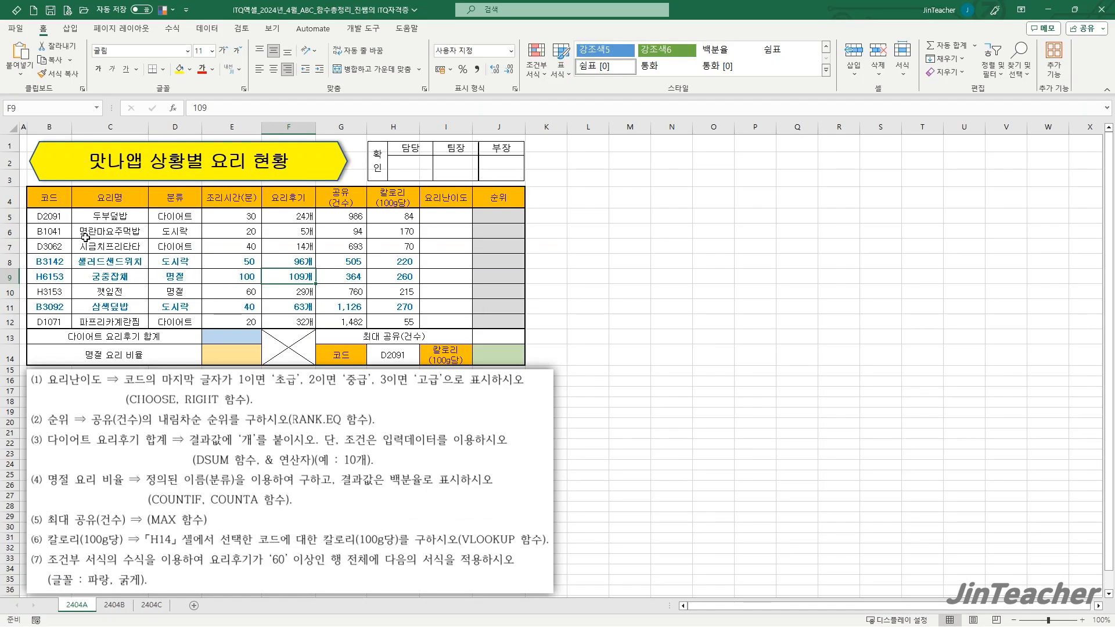
drag(49, 216, 391, 323)
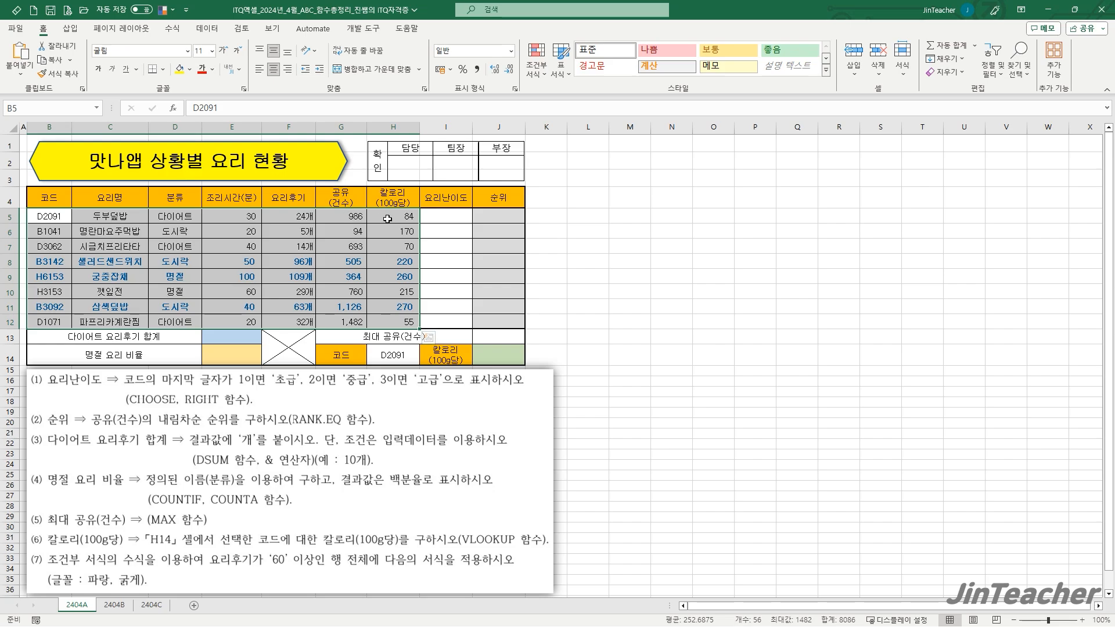
click(509, 353)
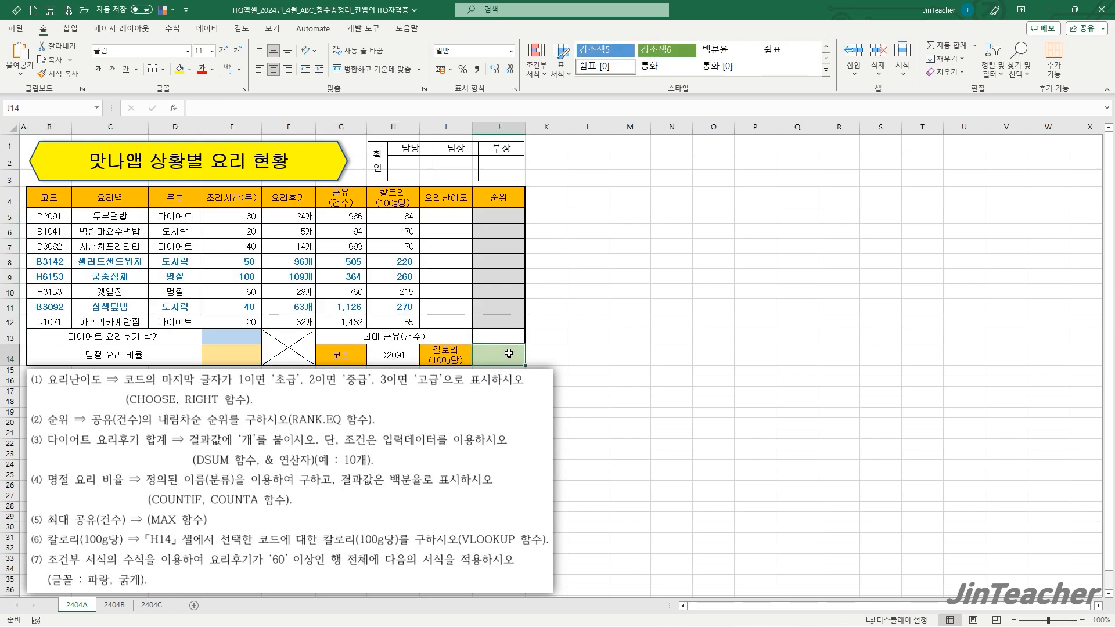
click(173, 108)
click(669, 300)
key(v)
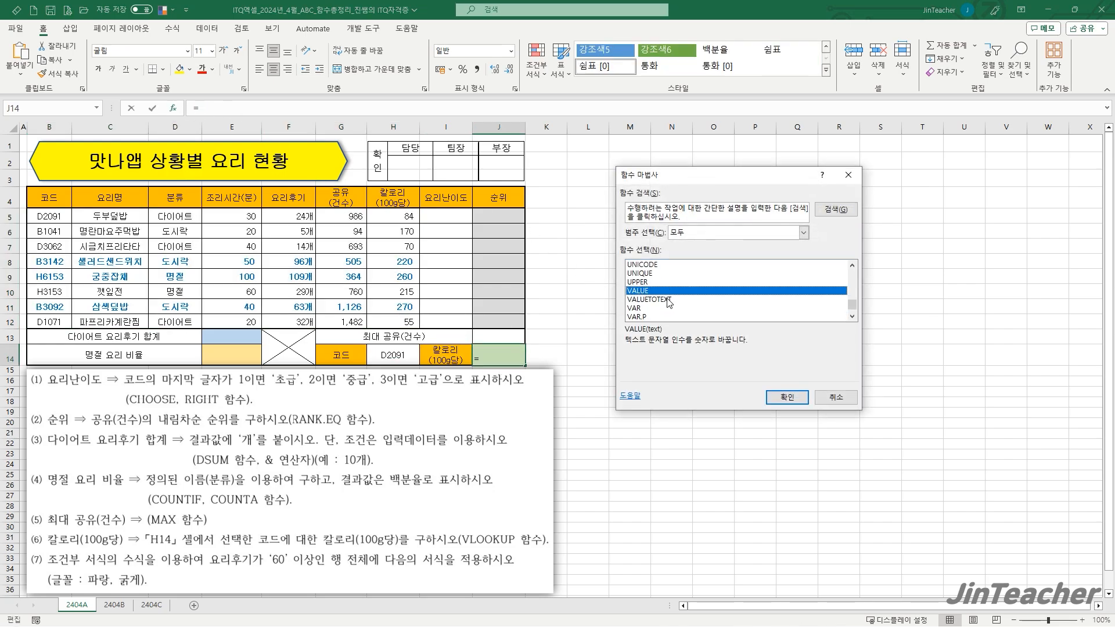
scroll(670, 301, down, 3)
click(675, 291)
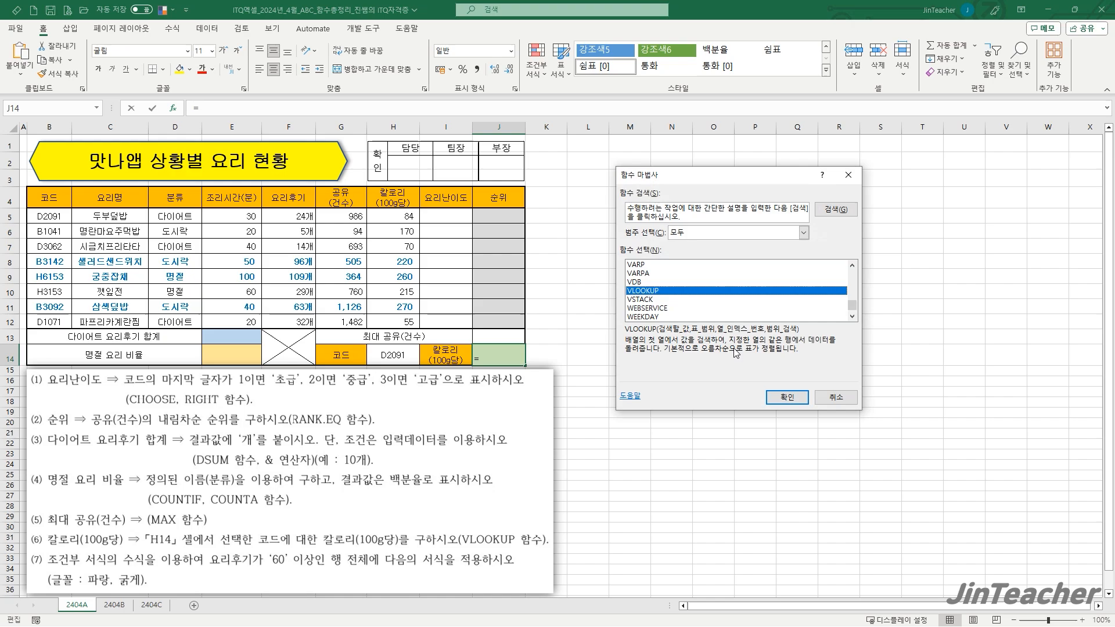
click(787, 397)
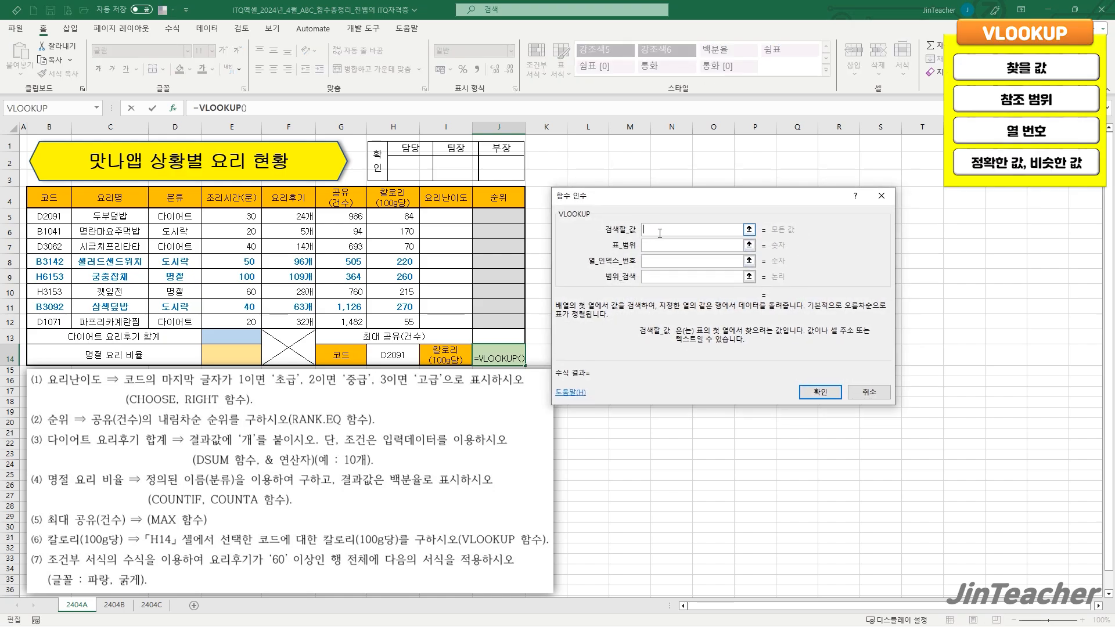
Set VLOOKUP's 검색할_값 to the code cell H14 and its 표_범위 to B5:H12 on sheet 2404A
click(402, 359)
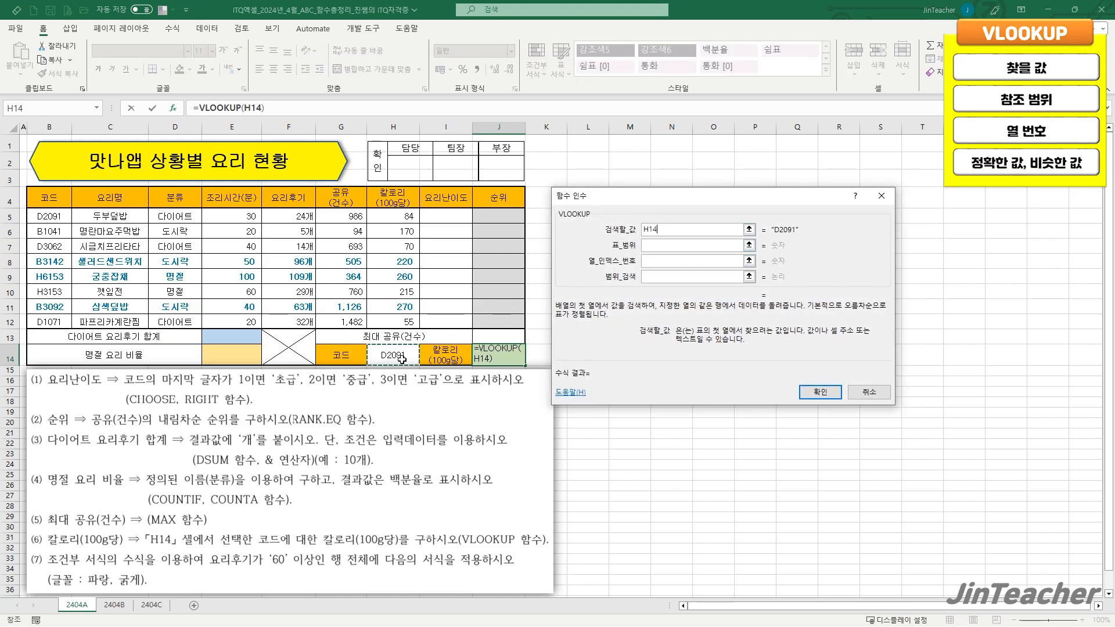
key(Tab)
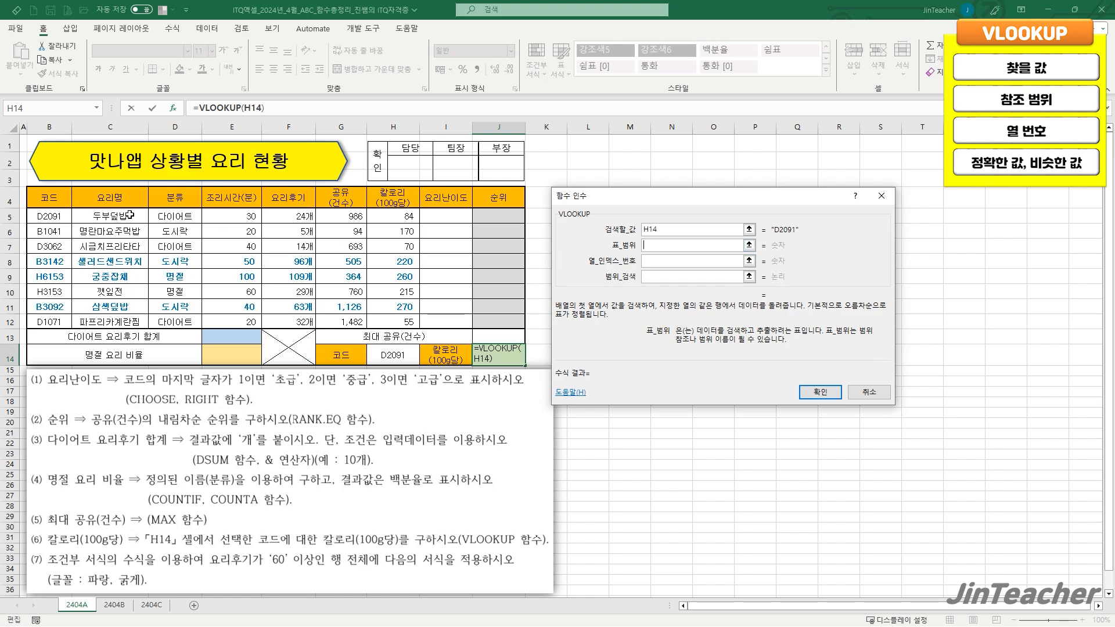
drag(54, 216, 383, 323)
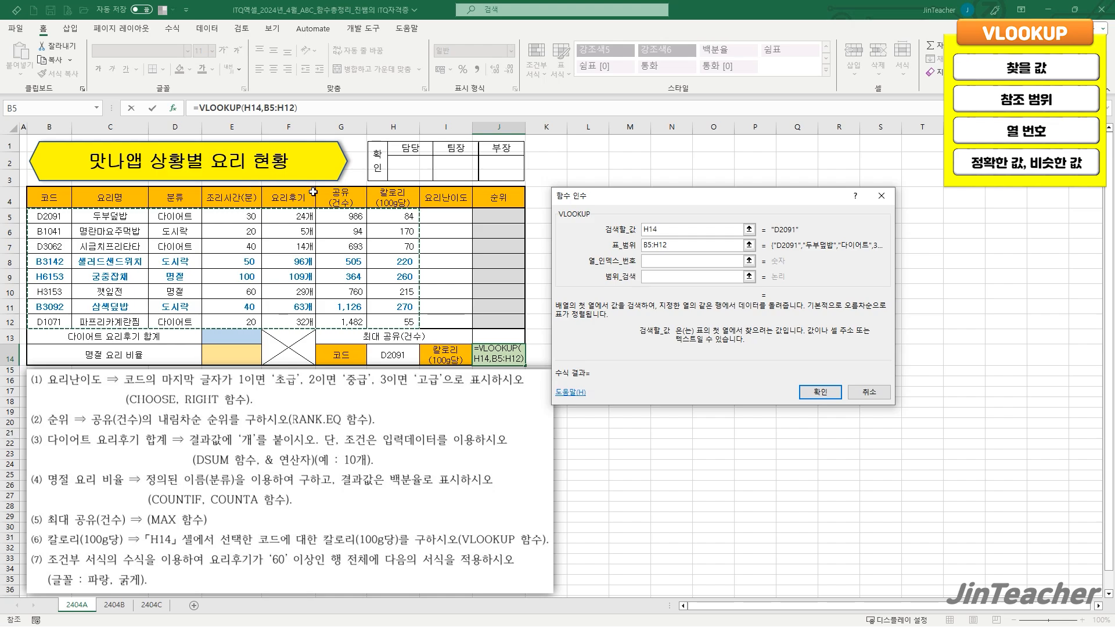
Set 열_인덱스_번호 to 7 and 범위_검색 to 0, complete the formula and check it against the D2091 row
click(647, 259)
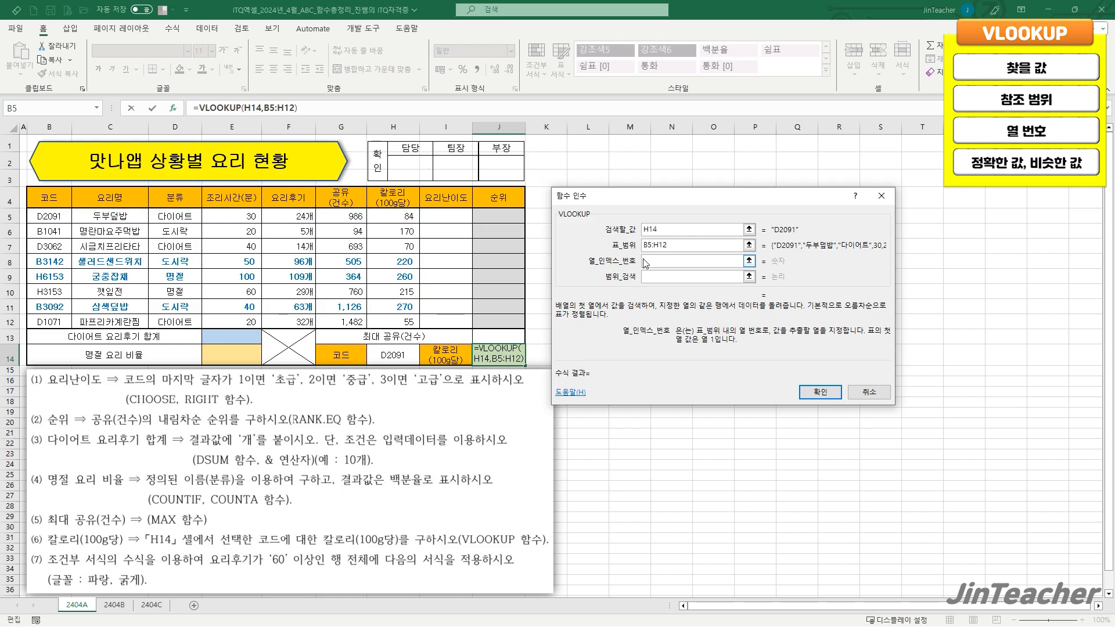
text(7)
click(660, 277)
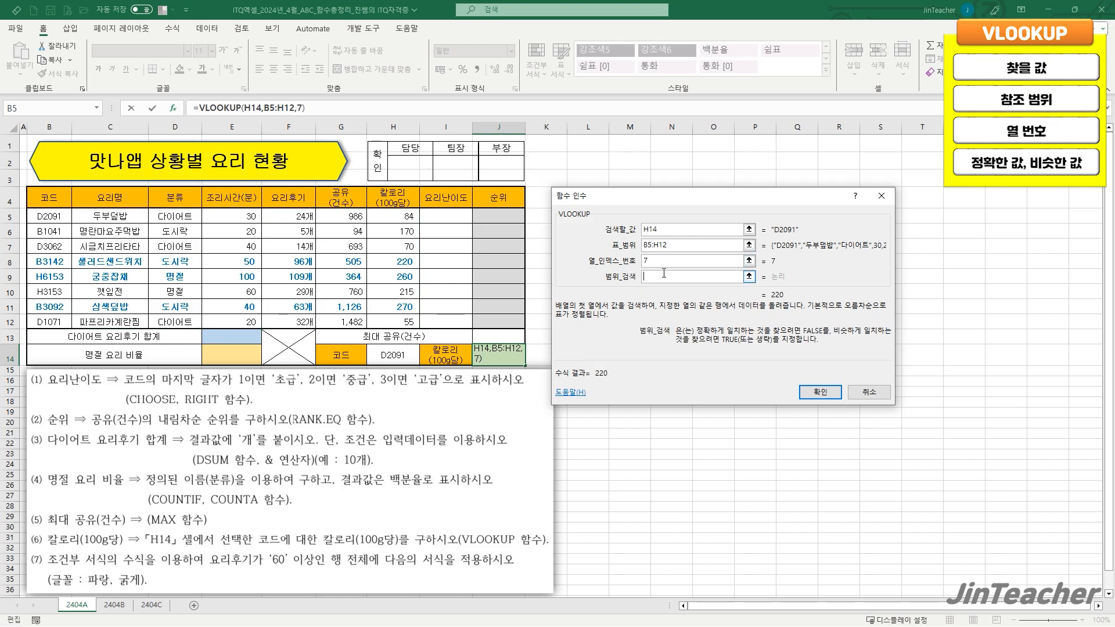
text(0)
click(810, 392)
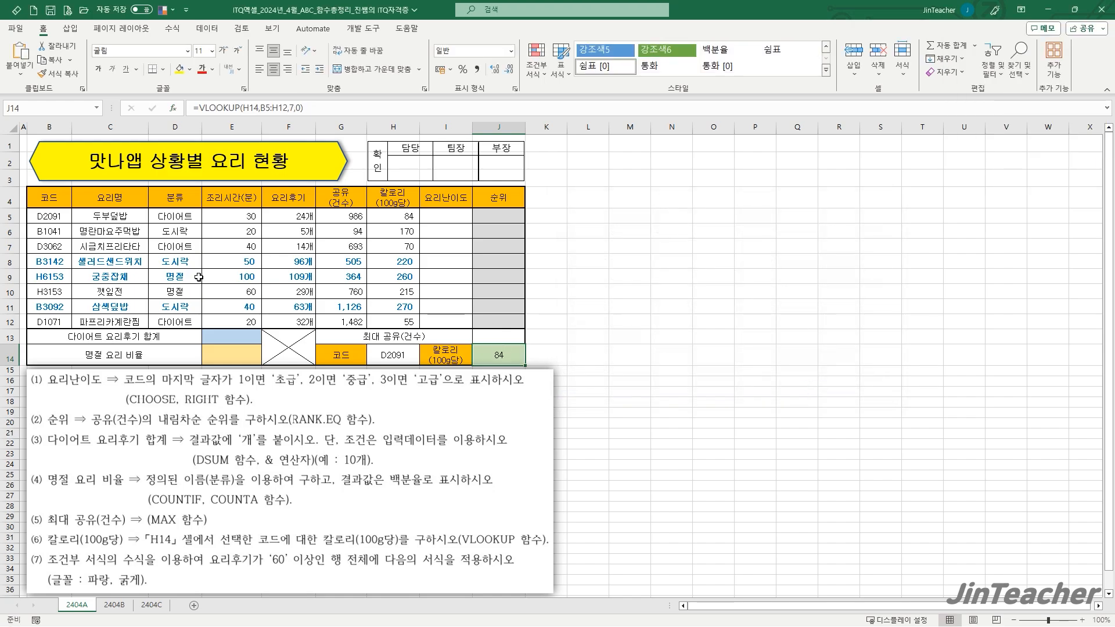
drag(54, 219, 400, 218)
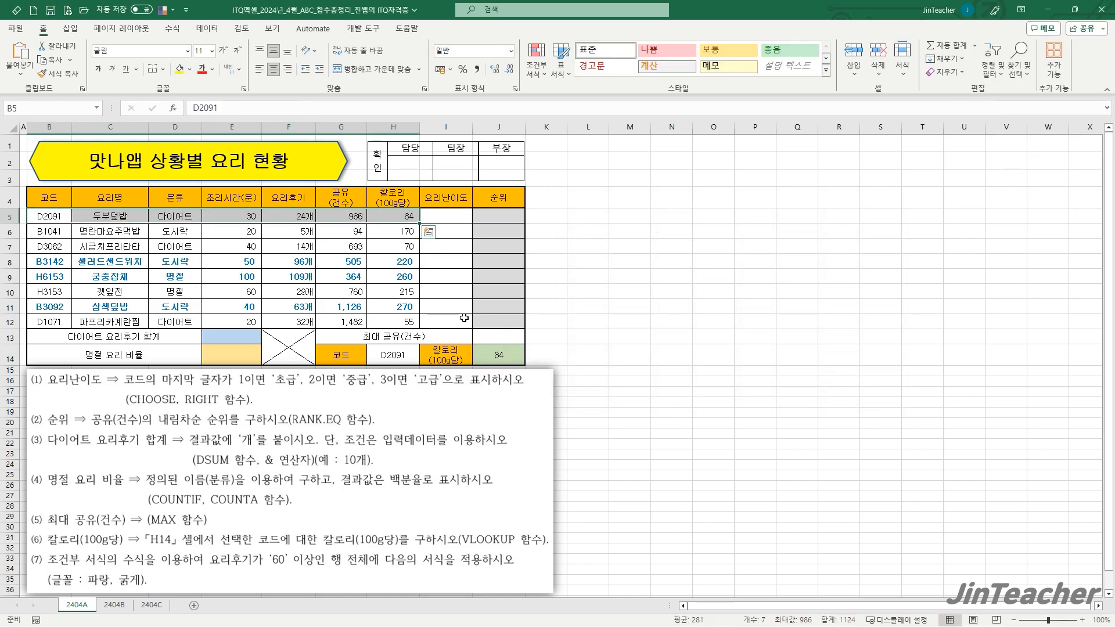
Reopen J14's VLOOKUP arguments, clear 범위_검색 to compare the approximate match, and restore it to 0
click(498, 356)
click(210, 112)
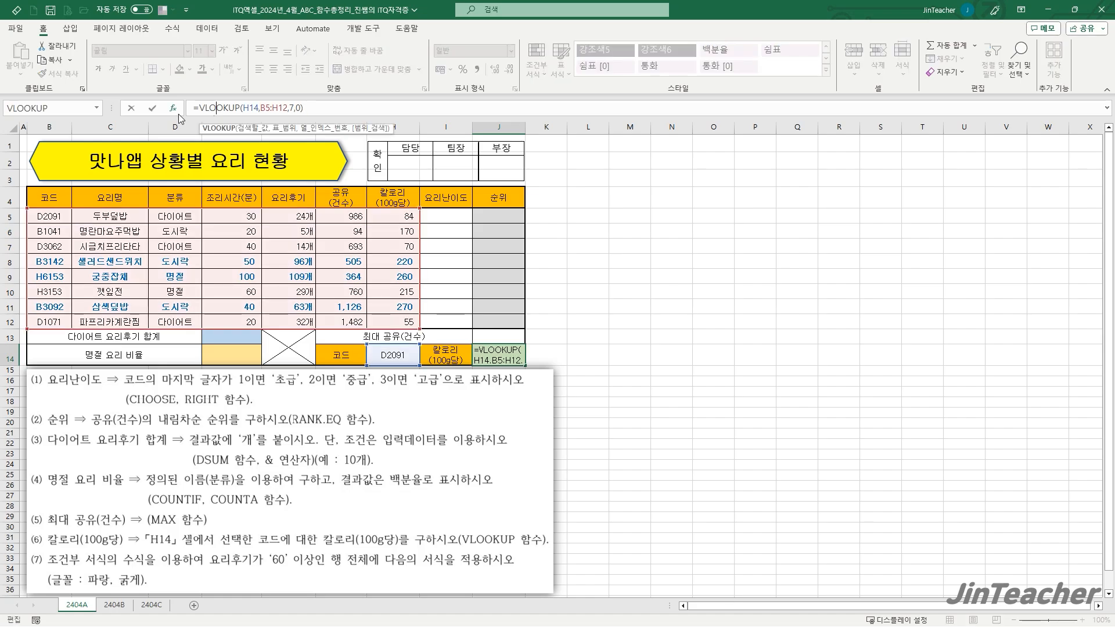
click(173, 108)
click(660, 277)
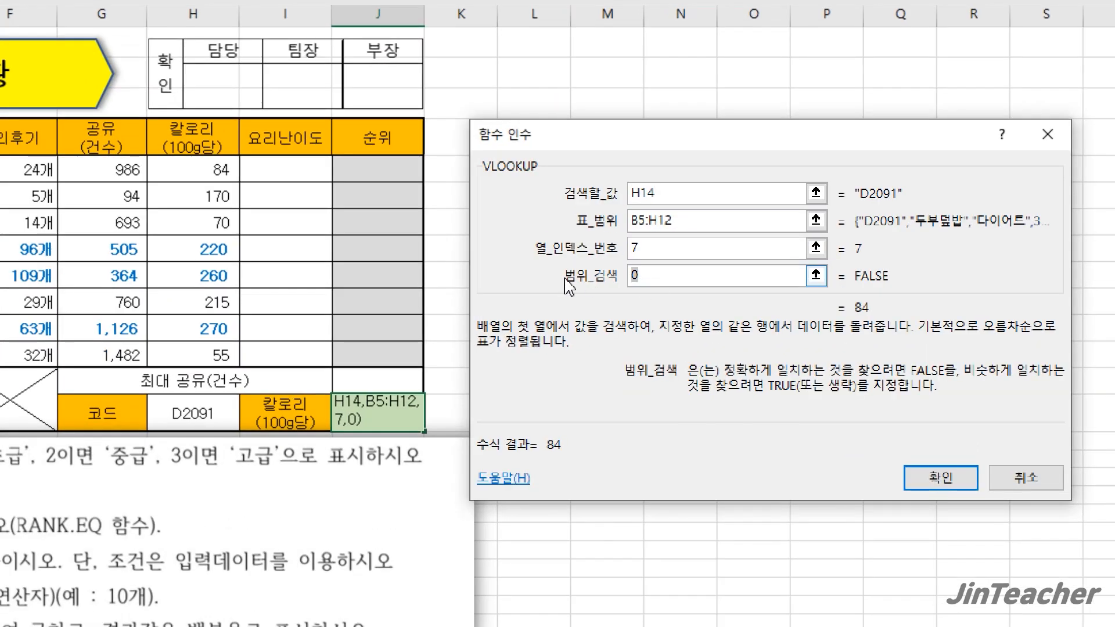
key(BackSpace)
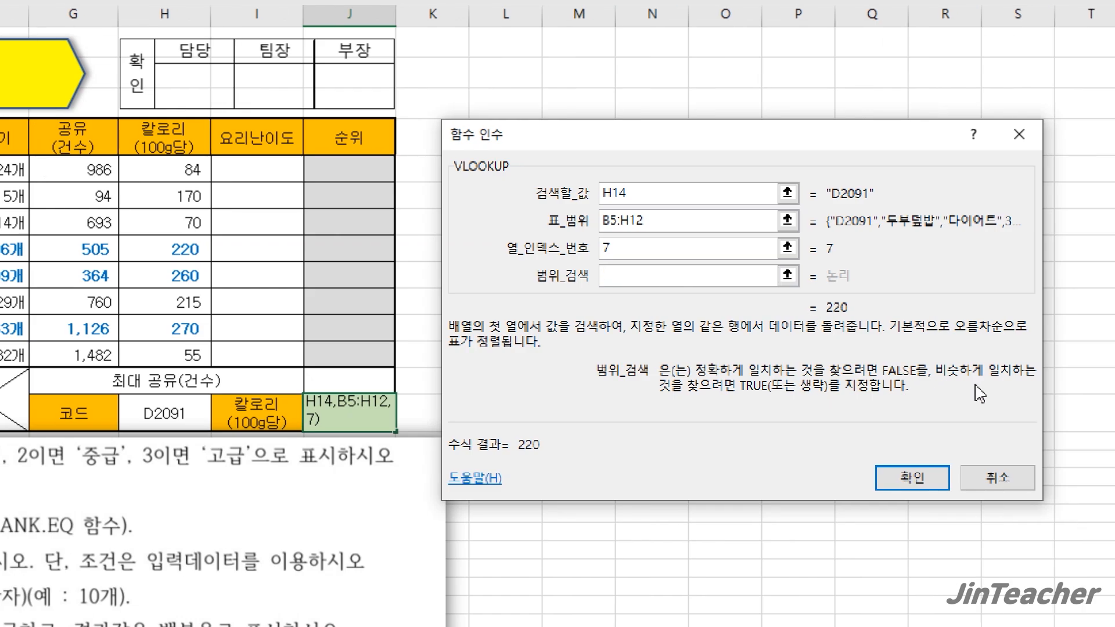
text(0)
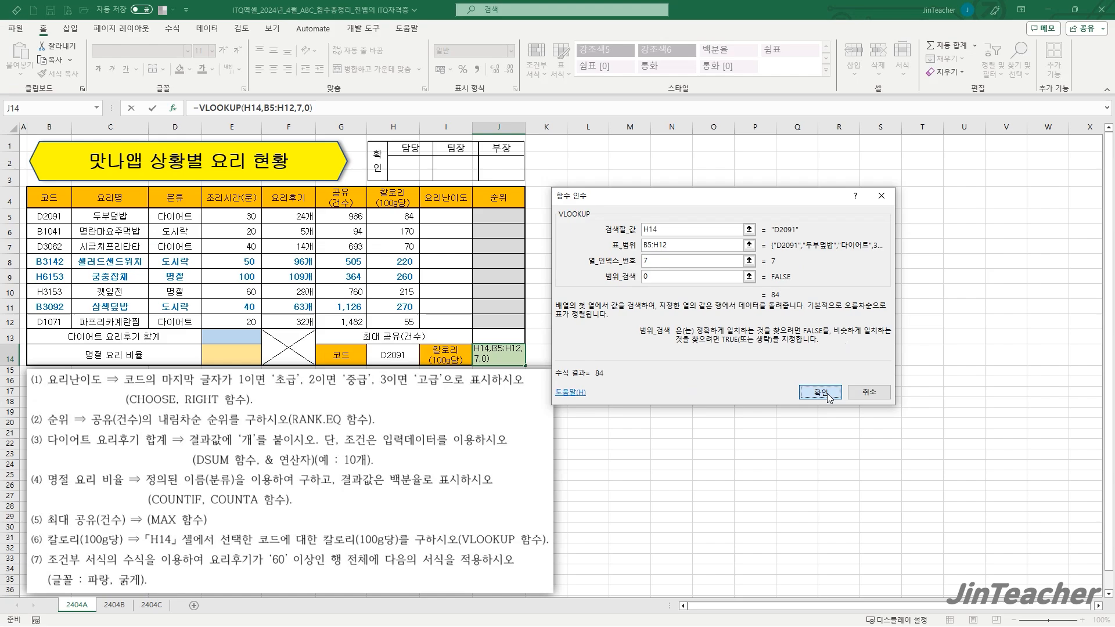
click(906, 476)
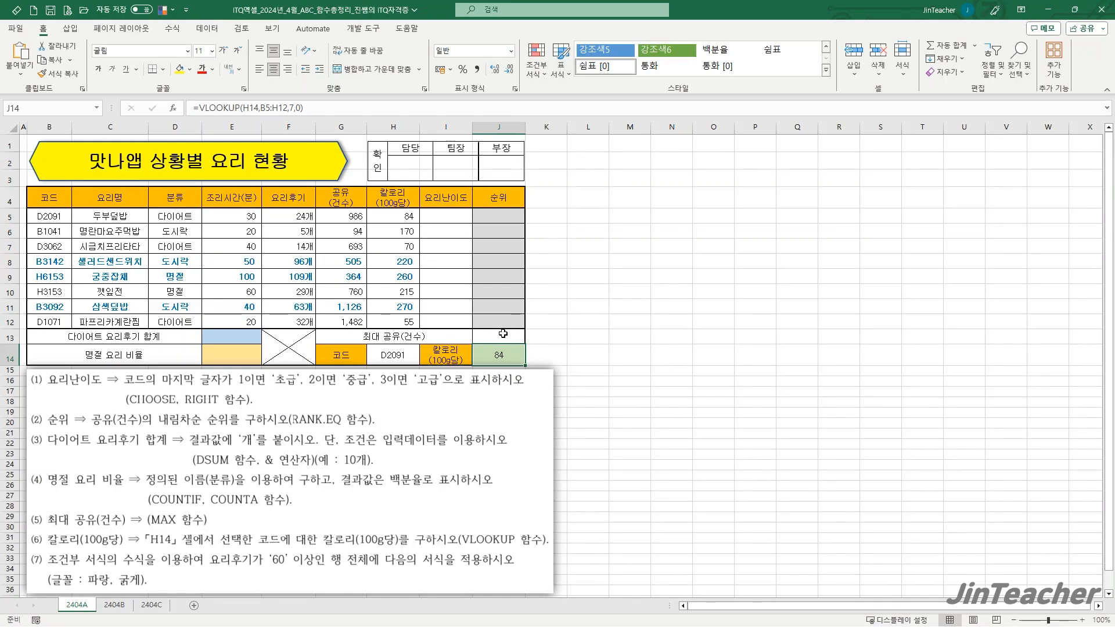
On sheet 2404A, check the 공유(건수) values and insert the MAX function into the 최대 공유(건수) result cell J13
click(503, 333)
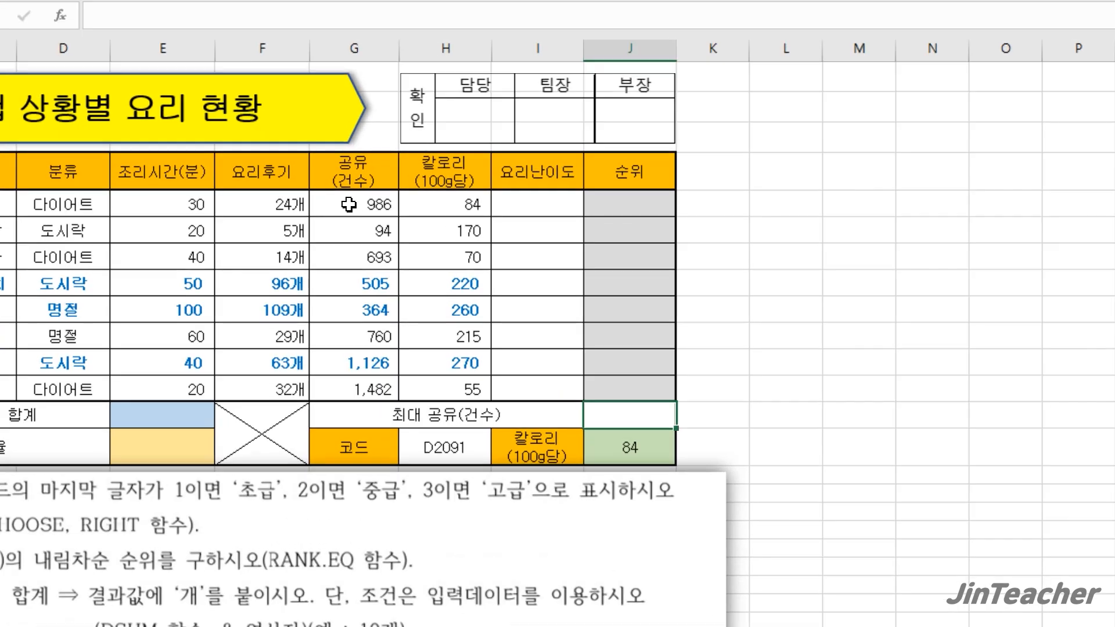
drag(338, 216, 342, 324)
drag(356, 392, 356, 392)
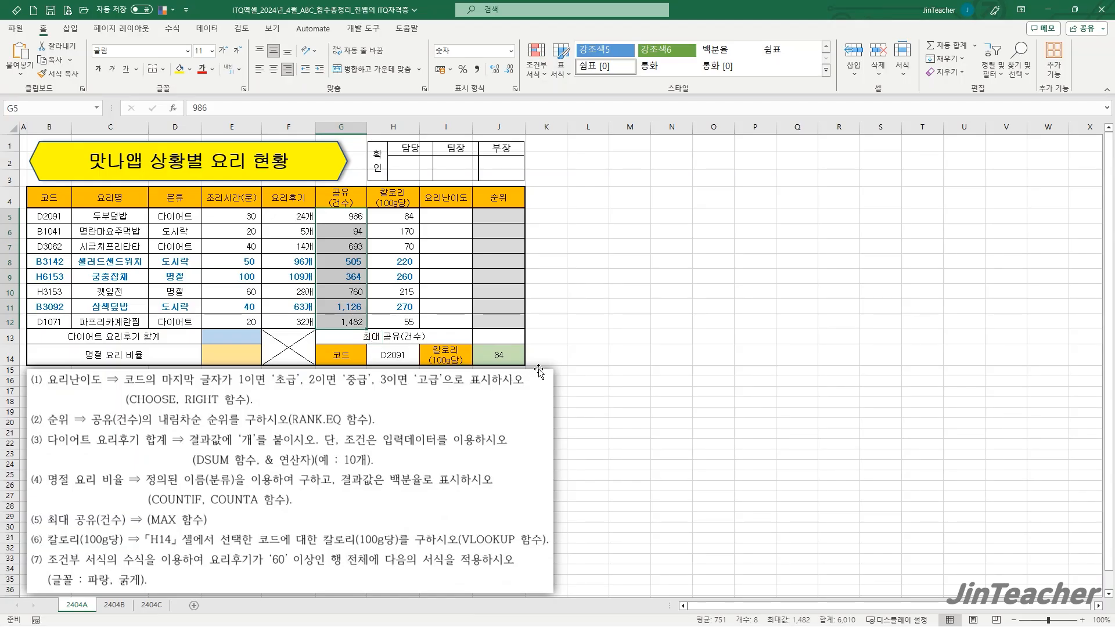
click(629, 415)
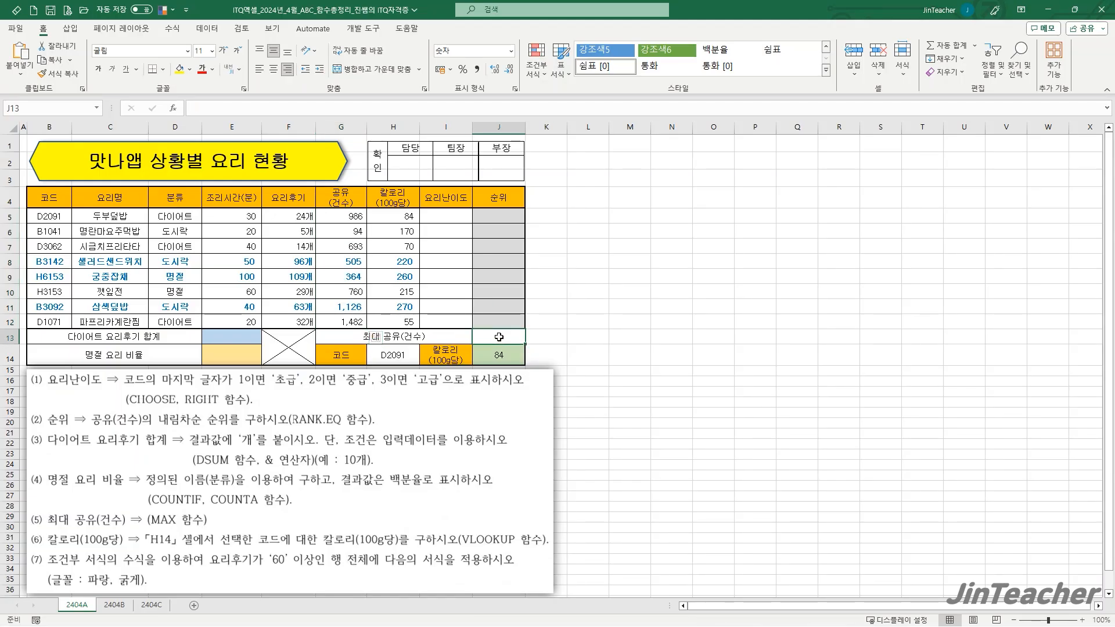
click(172, 108)
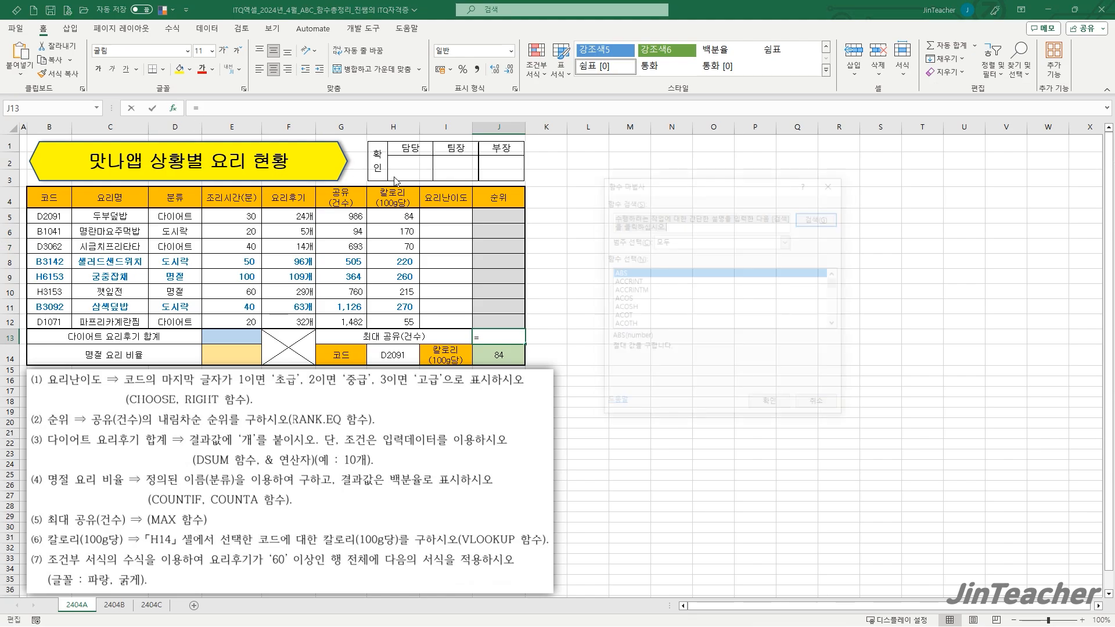
click(658, 308)
key(m)
key(a)
key(x)
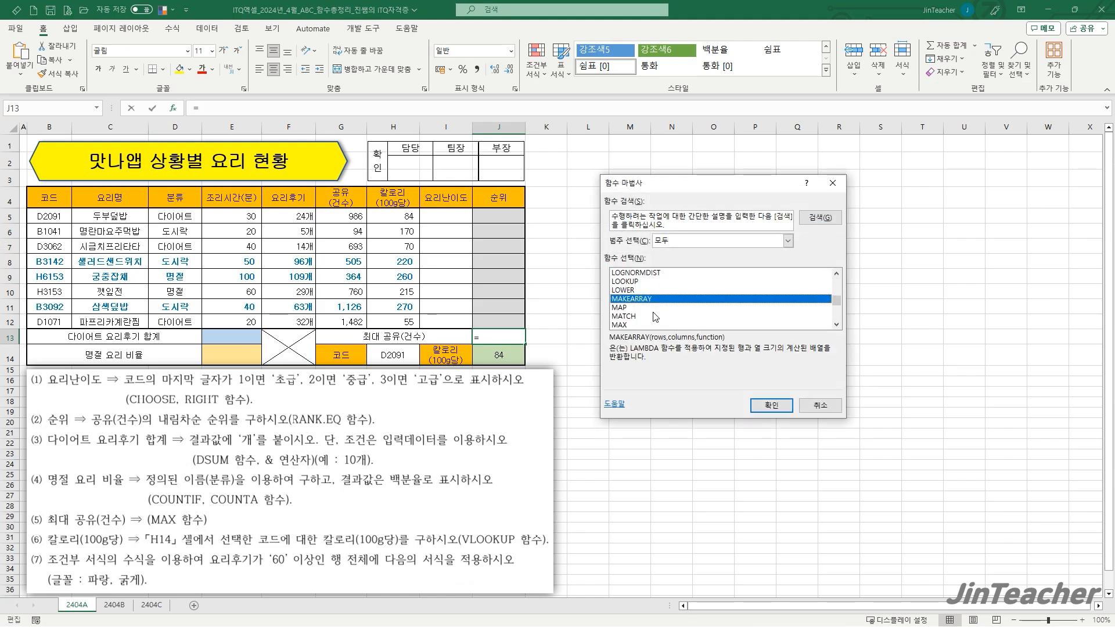
click(655, 325)
click(767, 405)
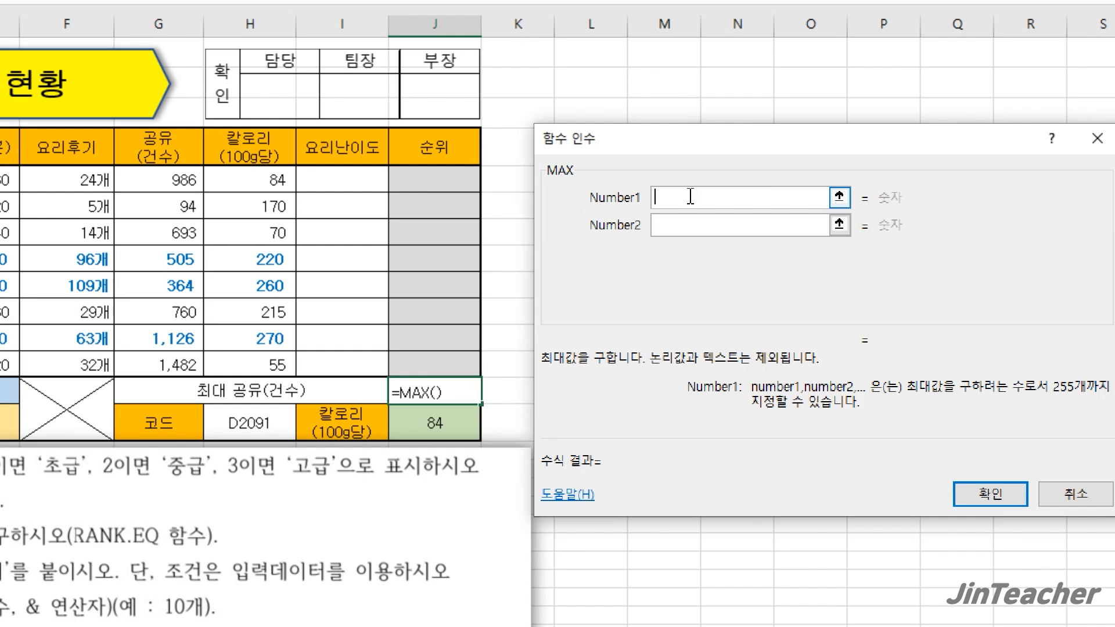
Set MAX's Number1 to the 공유(건수) range G5:G12 and complete the formula
click(137, 176)
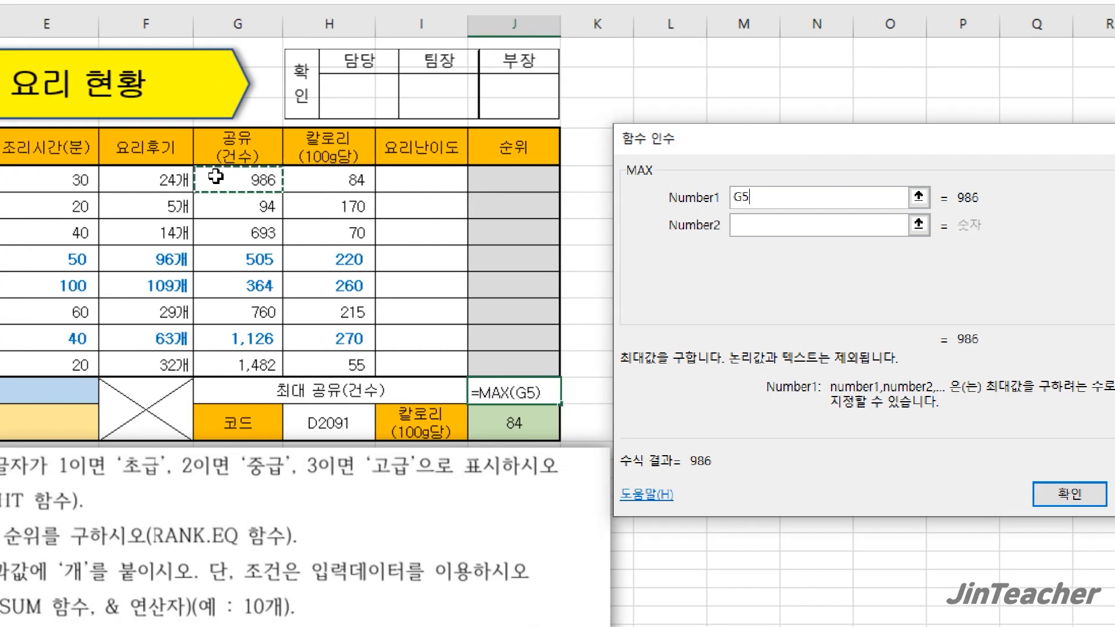
drag(215, 176, 234, 366)
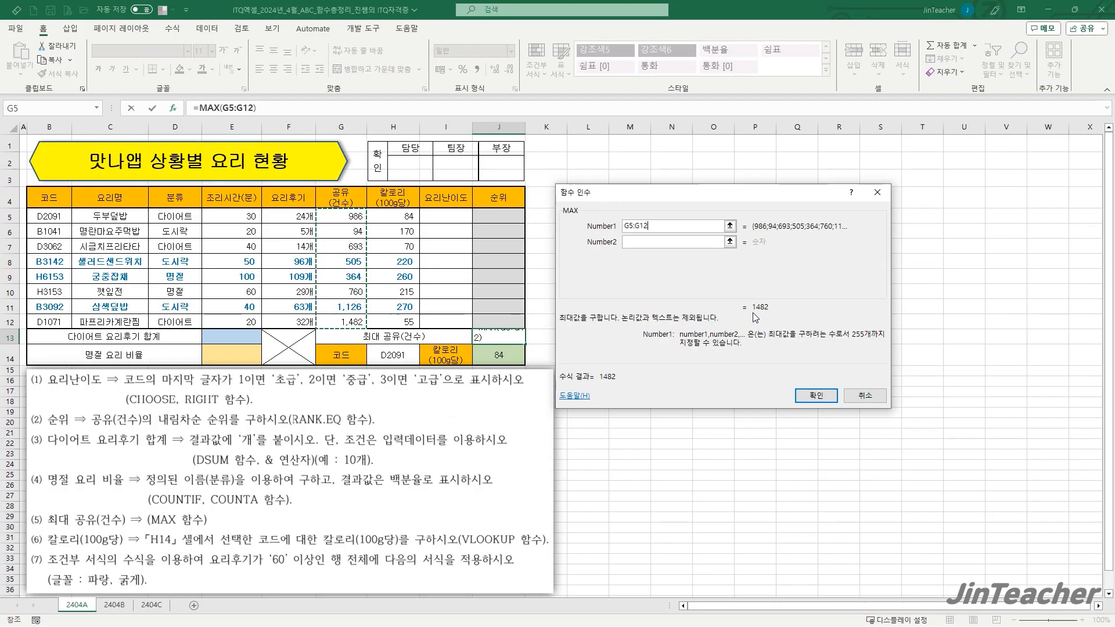
click(1066, 495)
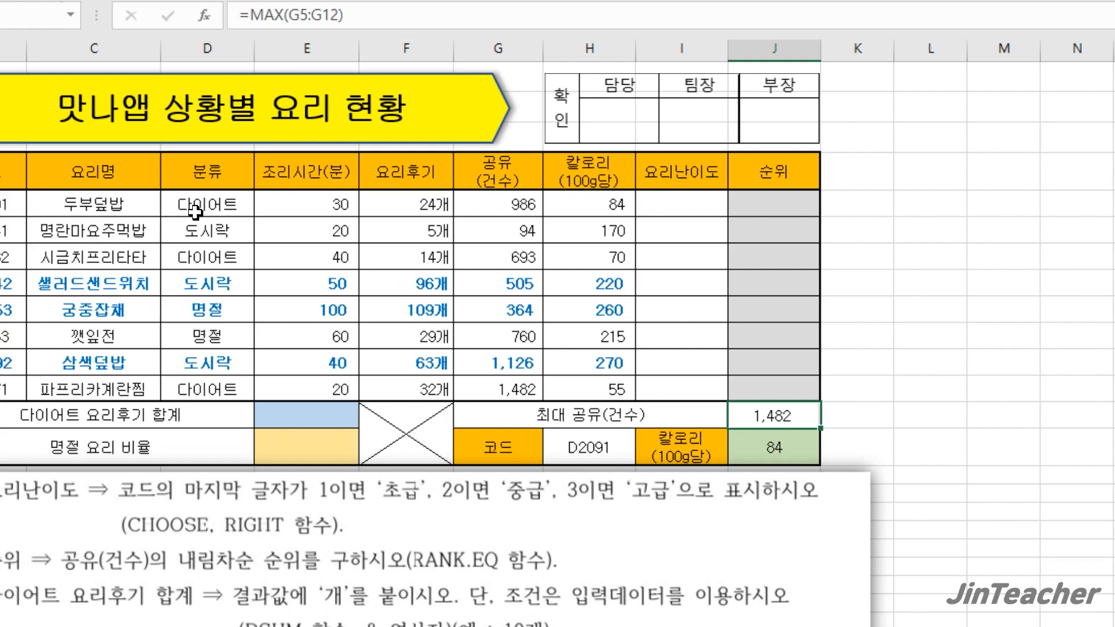
Check the 분류 column and its 명절 entries, and insert the COUNTIF function into the 명절 요리 비율 result cell E14
drag(195, 212, 203, 385)
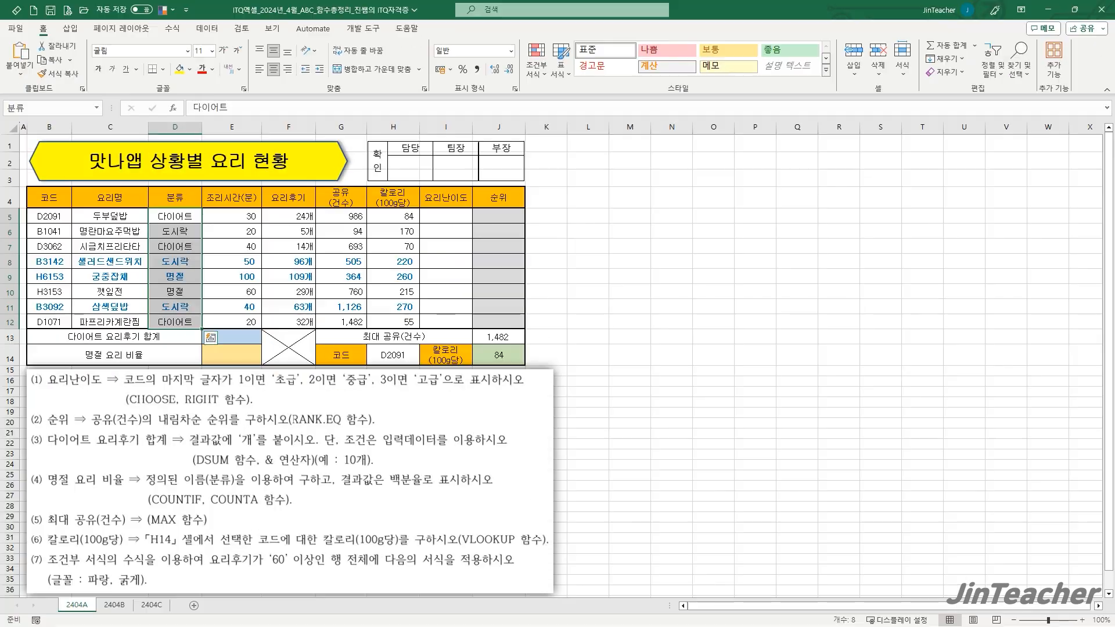
drag(226, 204, 224, 349)
drag(185, 299, 187, 319)
click(192, 290)
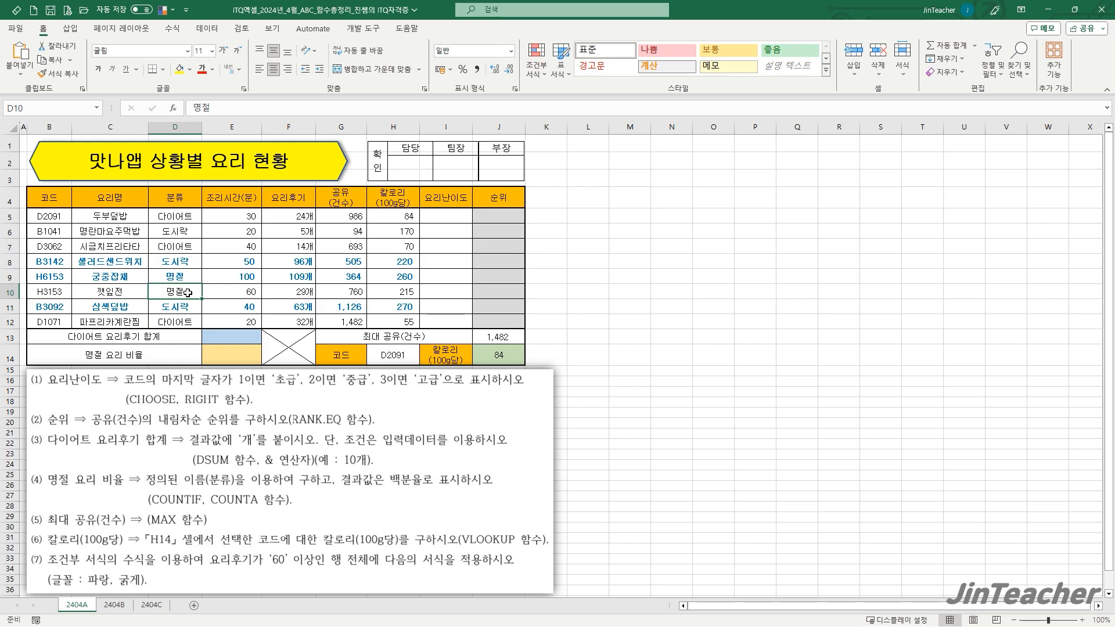
click(217, 356)
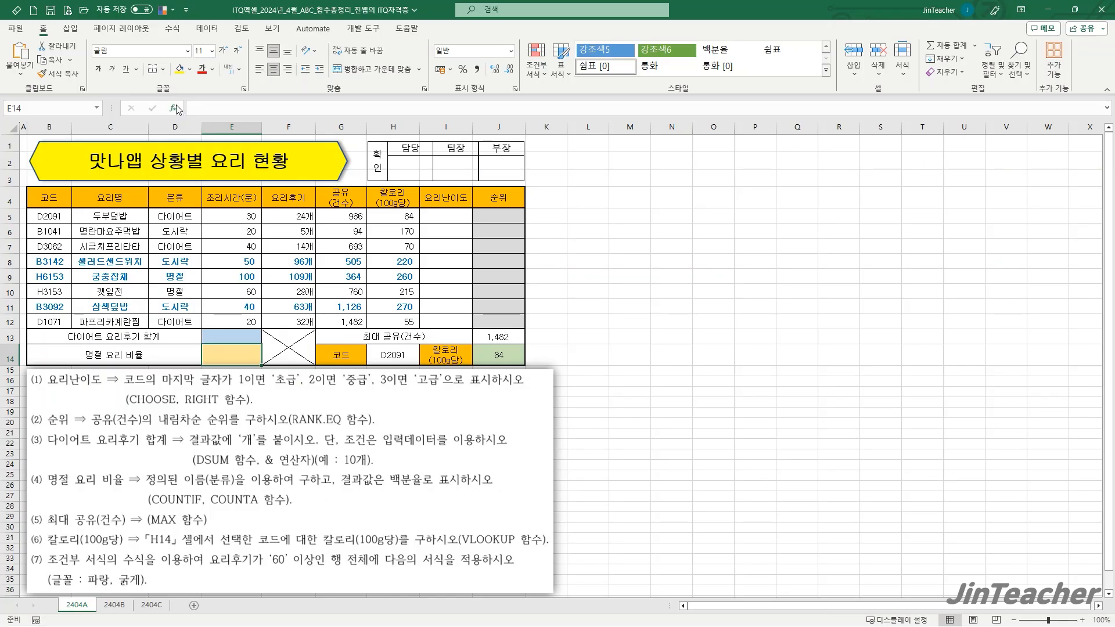
click(173, 108)
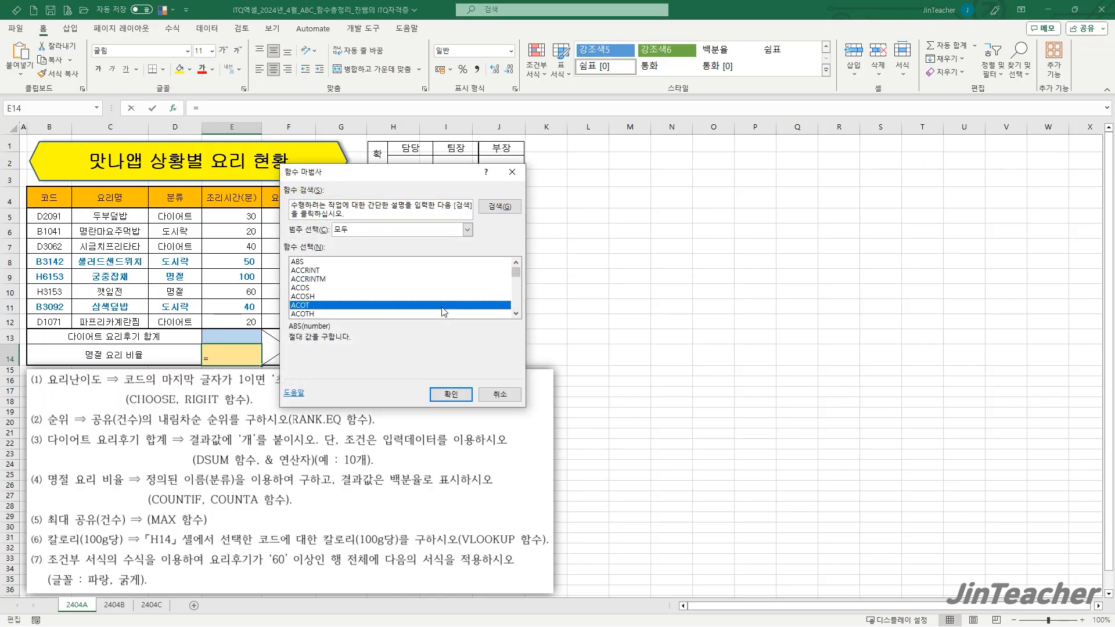
scroll(429, 304, down, 10)
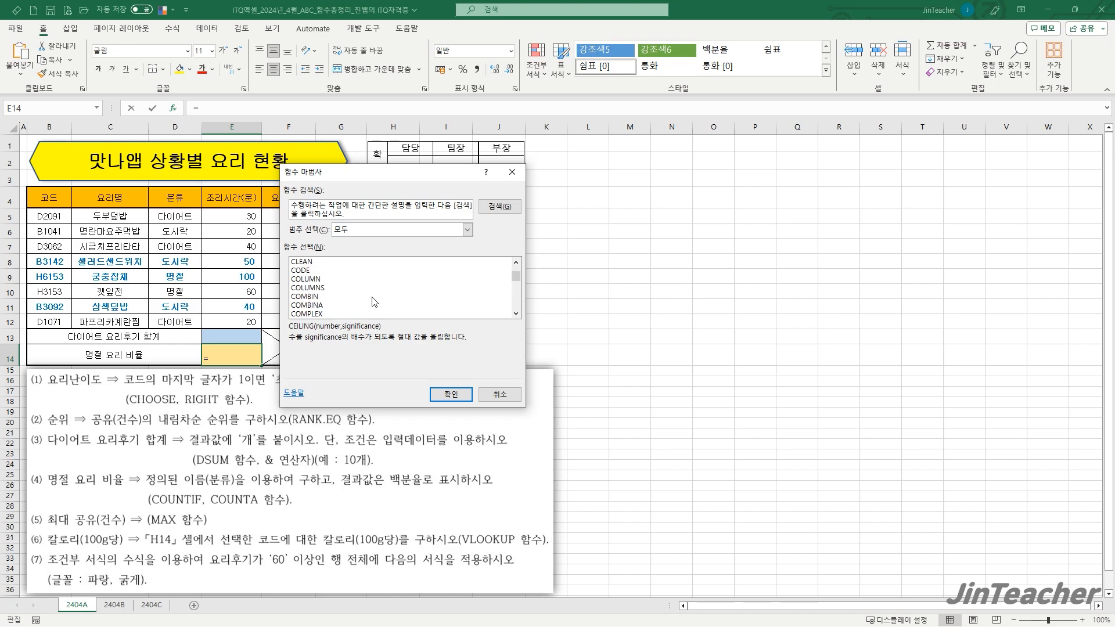
scroll(375, 302, down, 1)
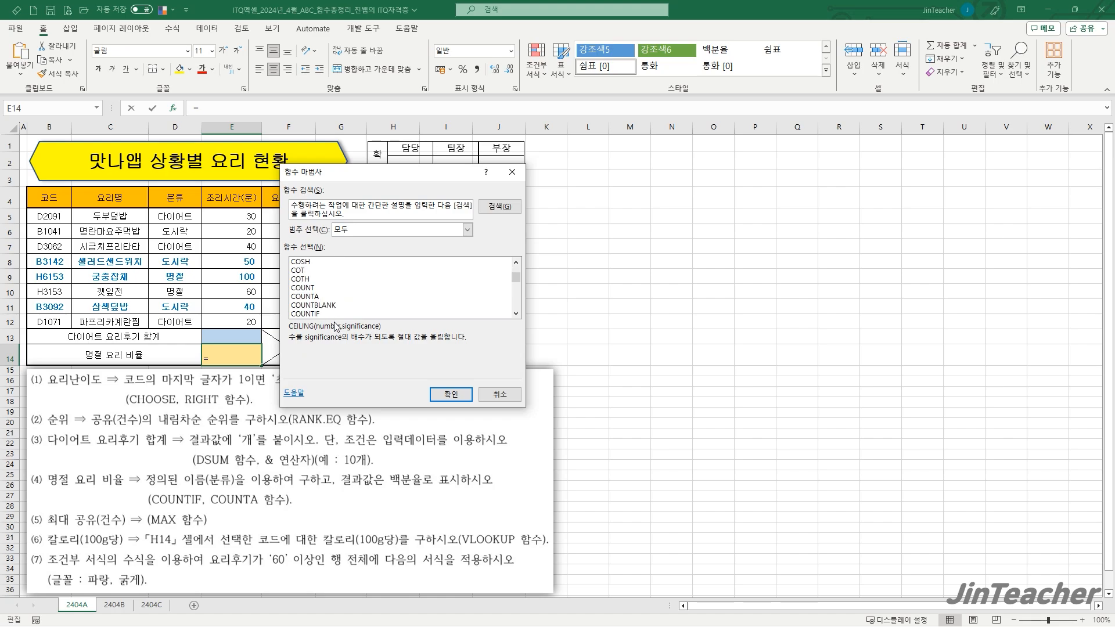
click(340, 314)
click(445, 393)
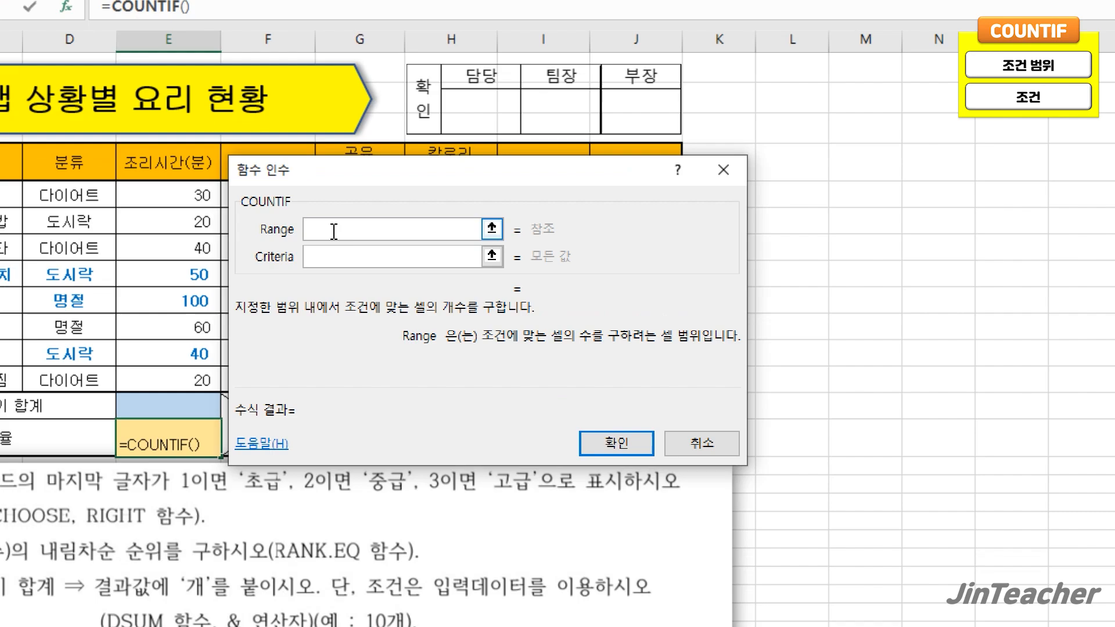
Set COUNTIF's Range to the named range 분류 and its Criteria to the 명절 cell D9, and complete the formula
click(332, 257)
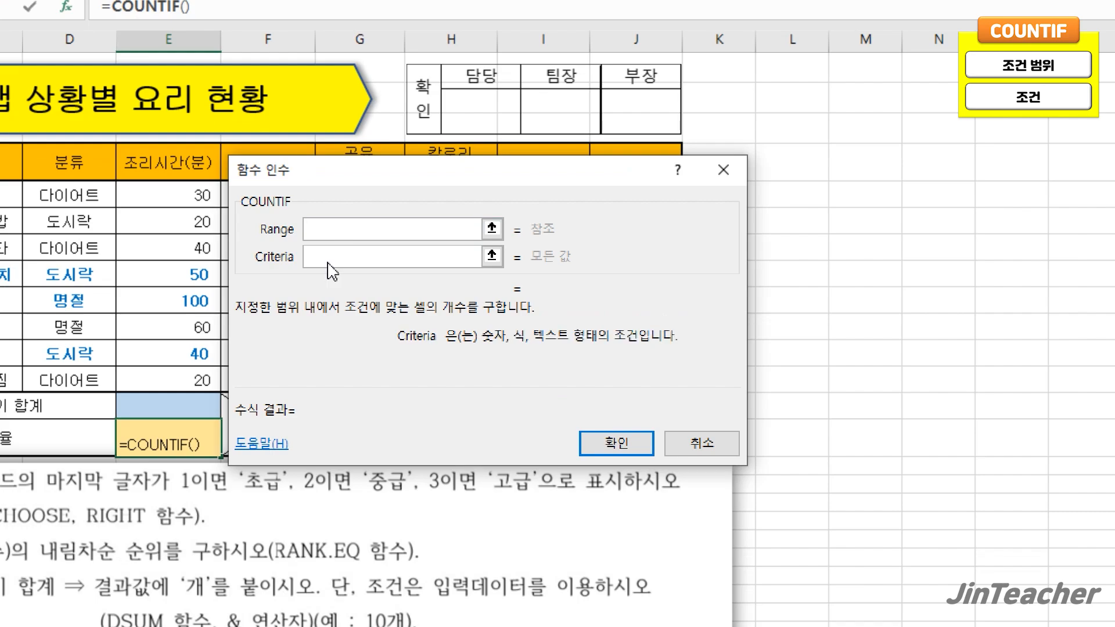
click(333, 234)
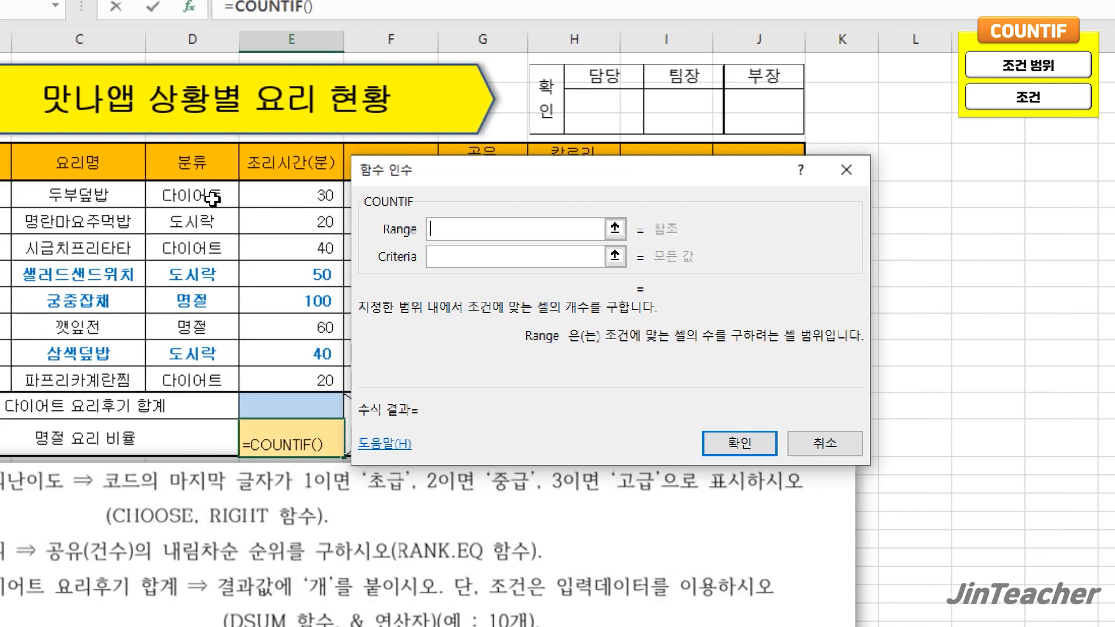
drag(212, 197, 197, 372)
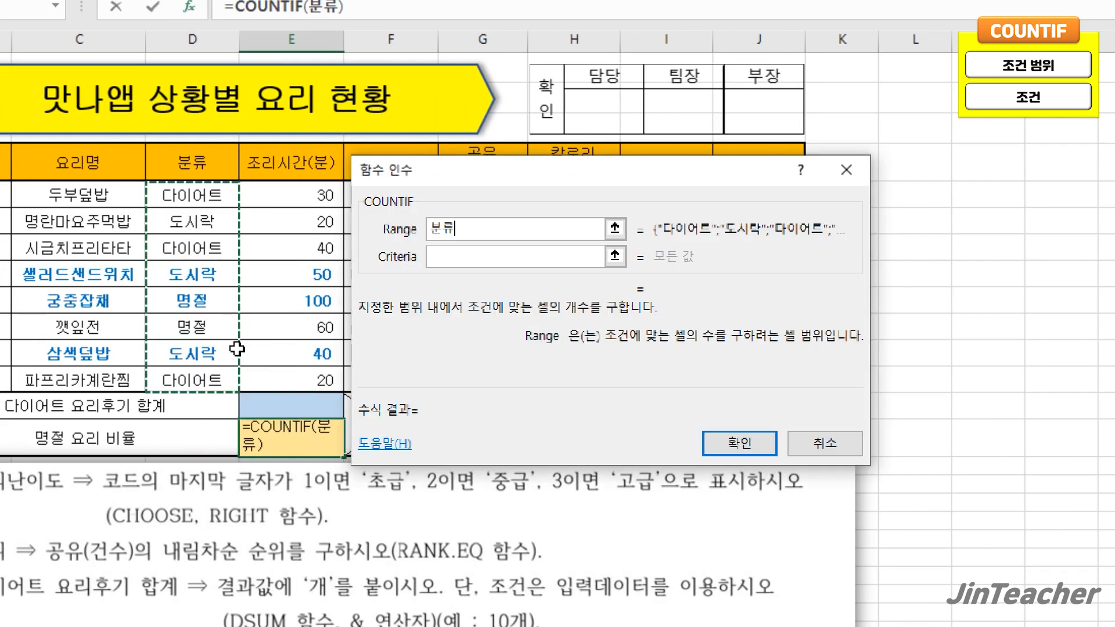
click(435, 256)
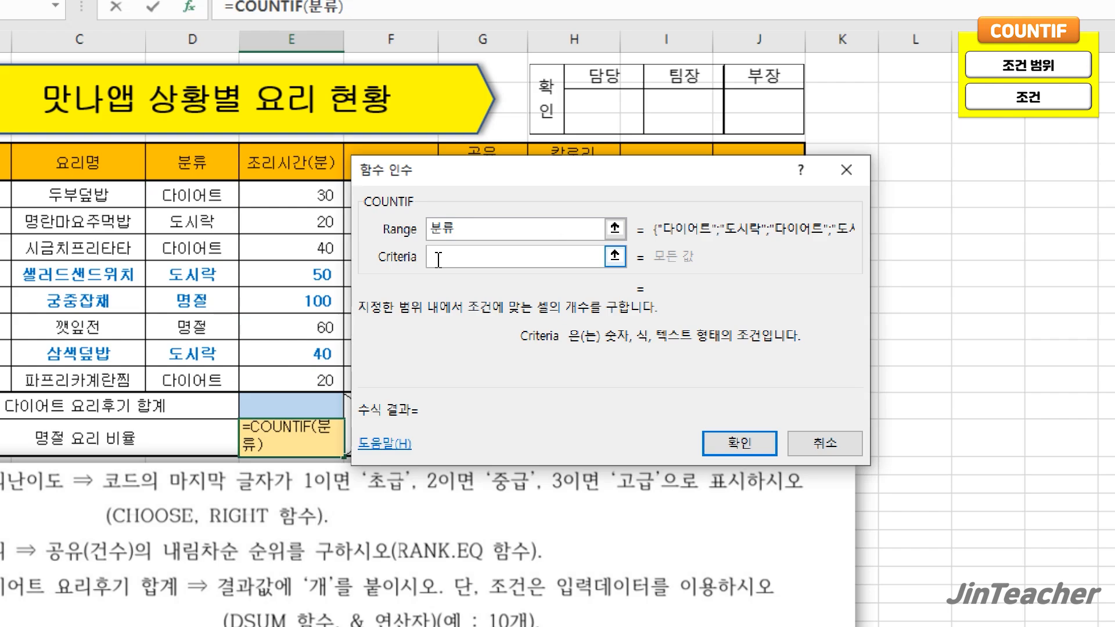
click(231, 301)
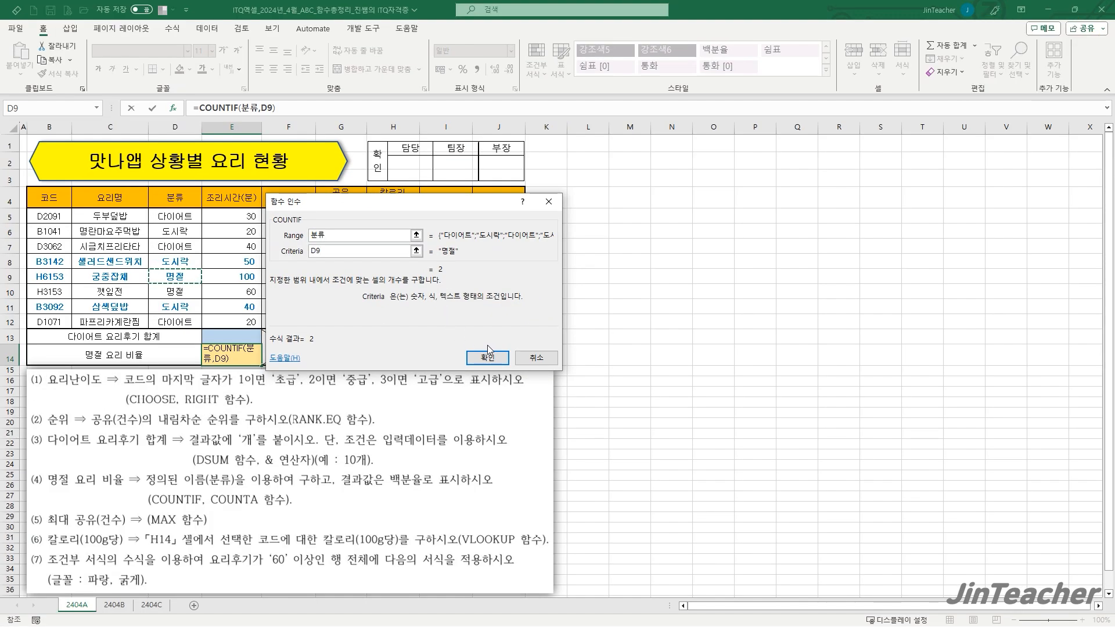
click(739, 443)
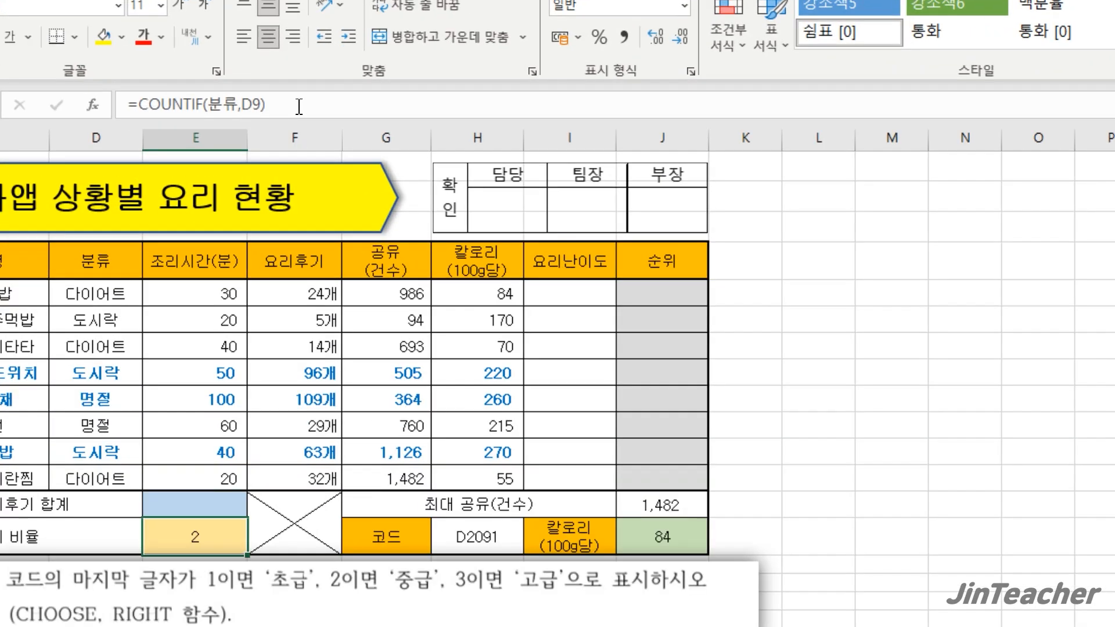
Append a division sign to E14's COUNTIF formula and insert the COUNTA function as the divisor
click(290, 109)
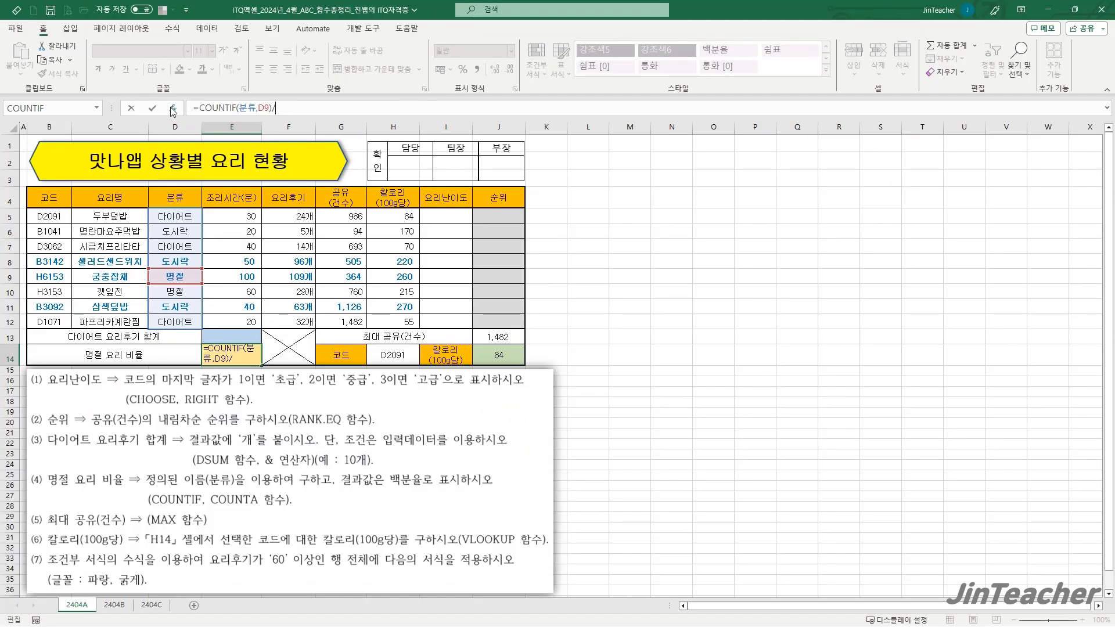
click(173, 111)
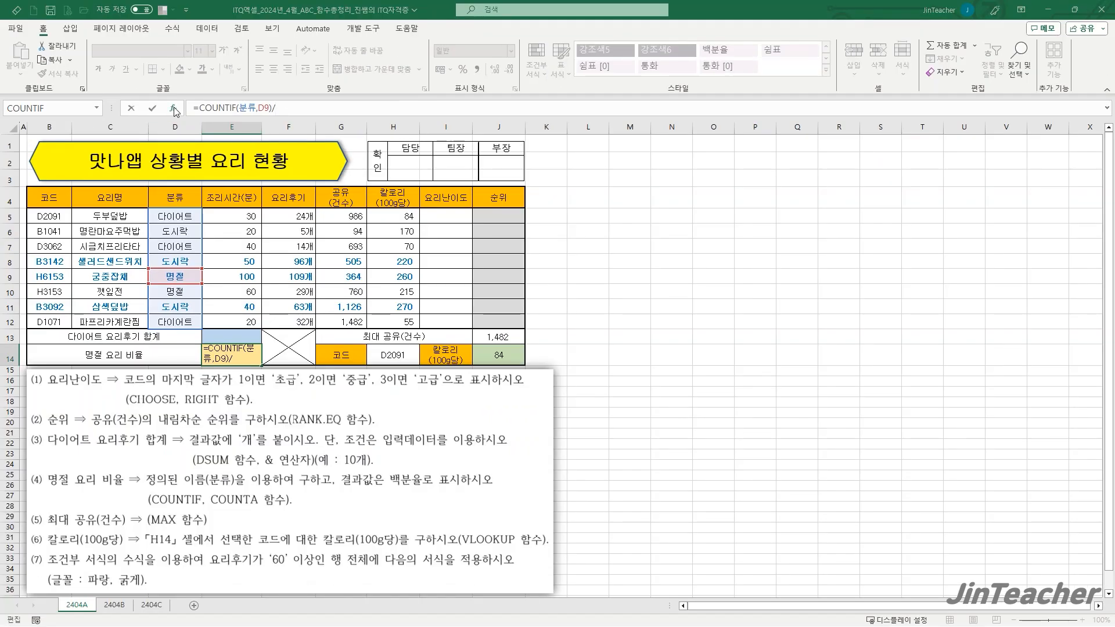
click(389, 302)
key(c)
scroll(389, 302, down, 10)
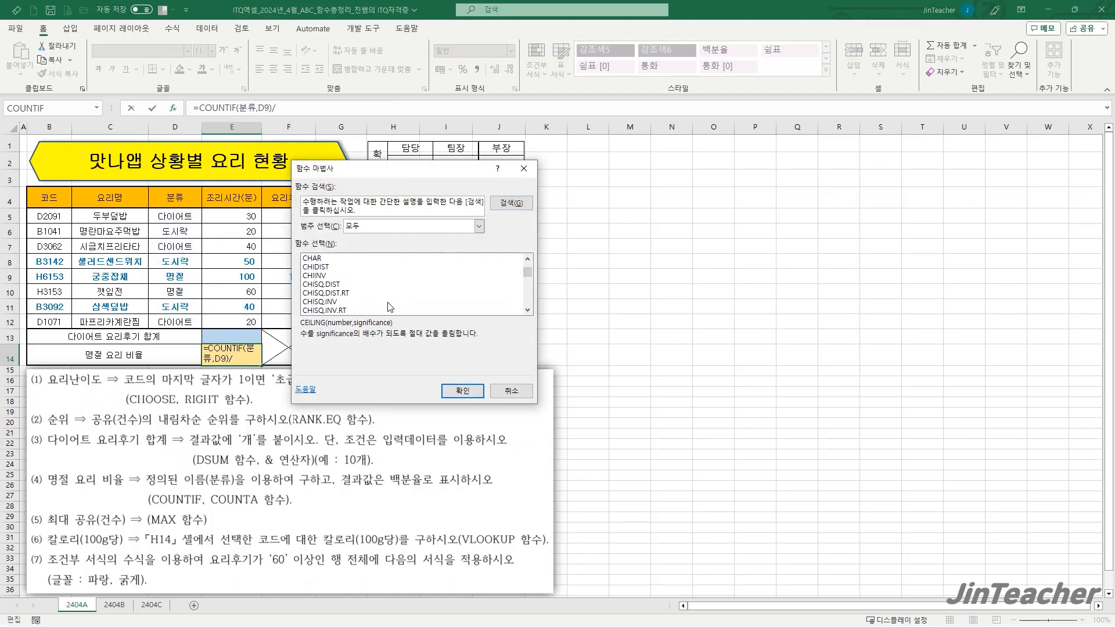
scroll(377, 302, down, 3)
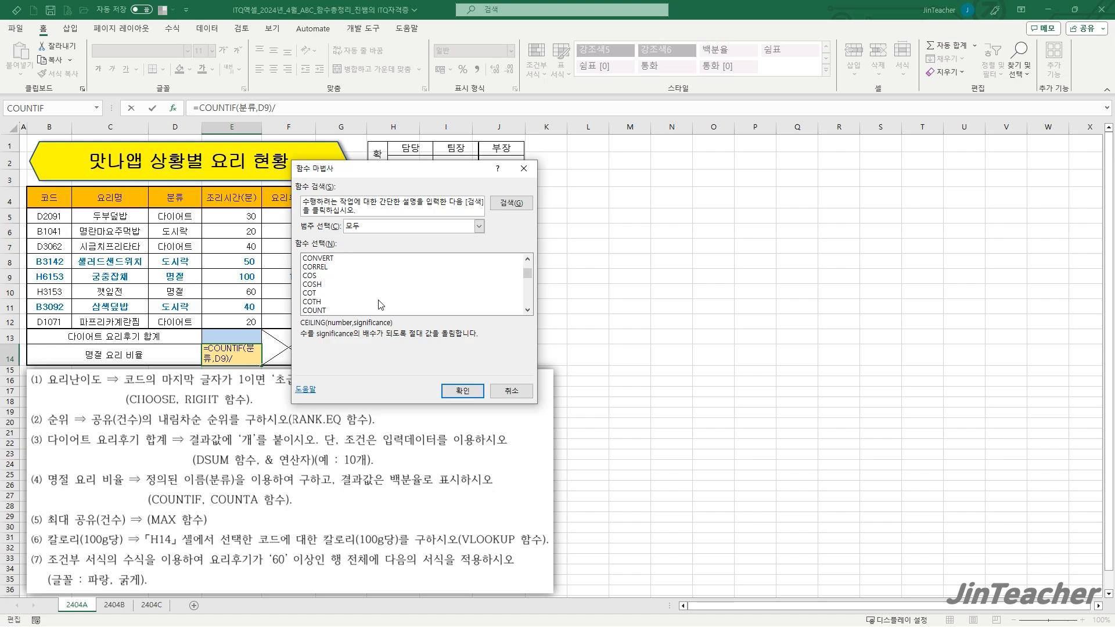
click(345, 269)
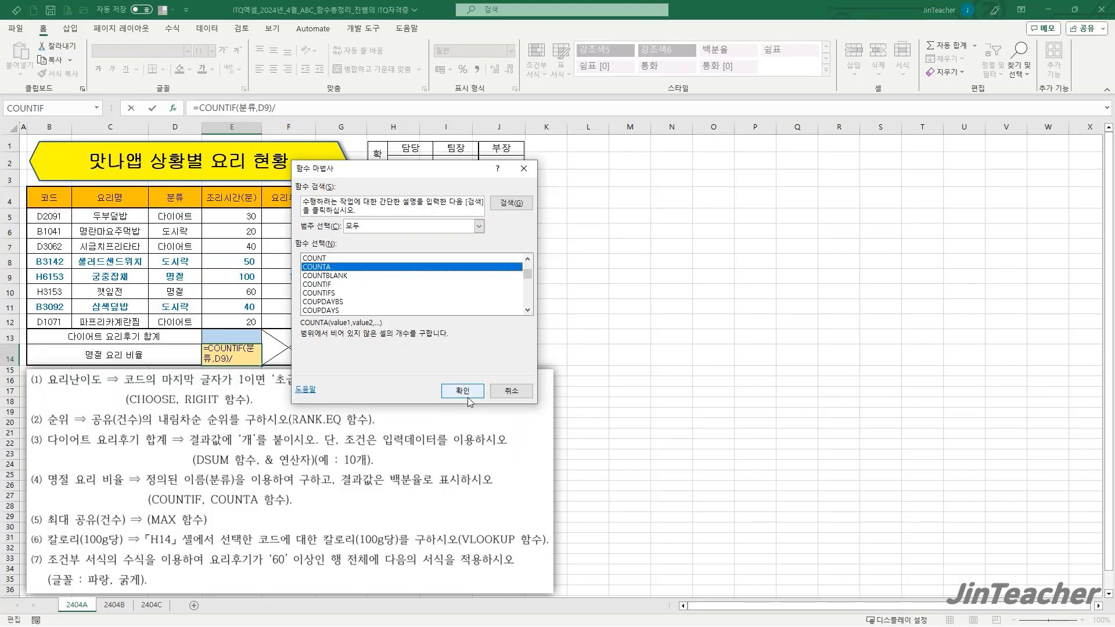
click(462, 390)
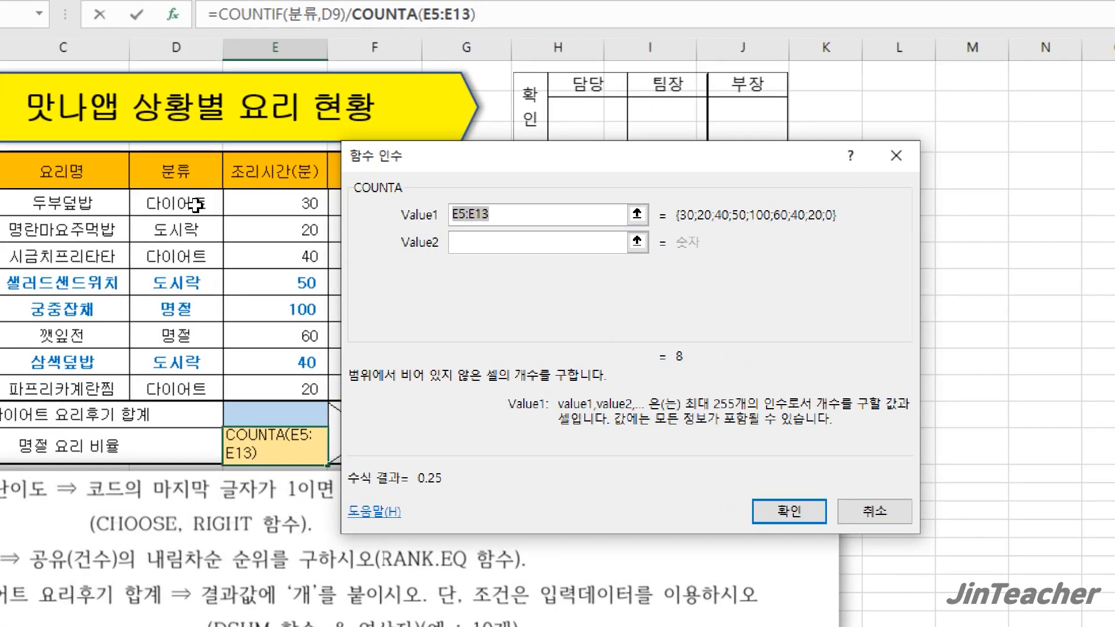
Set COUNTA's Value1 to the named range 분류, complete the formula and format E14 as a percentage
drag(186, 207, 194, 379)
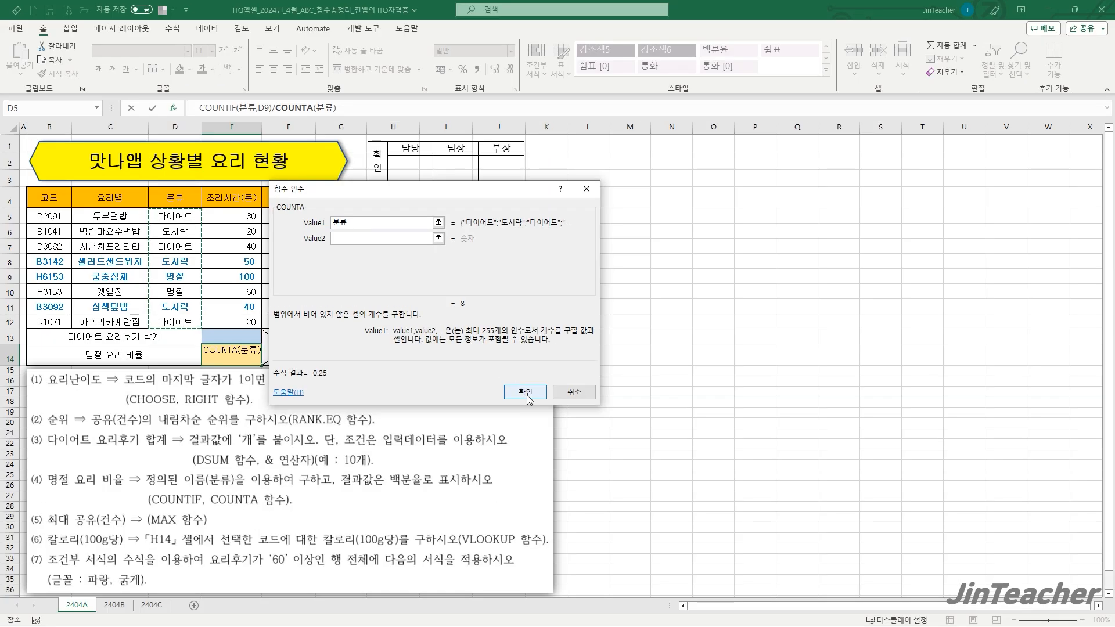
click(525, 393)
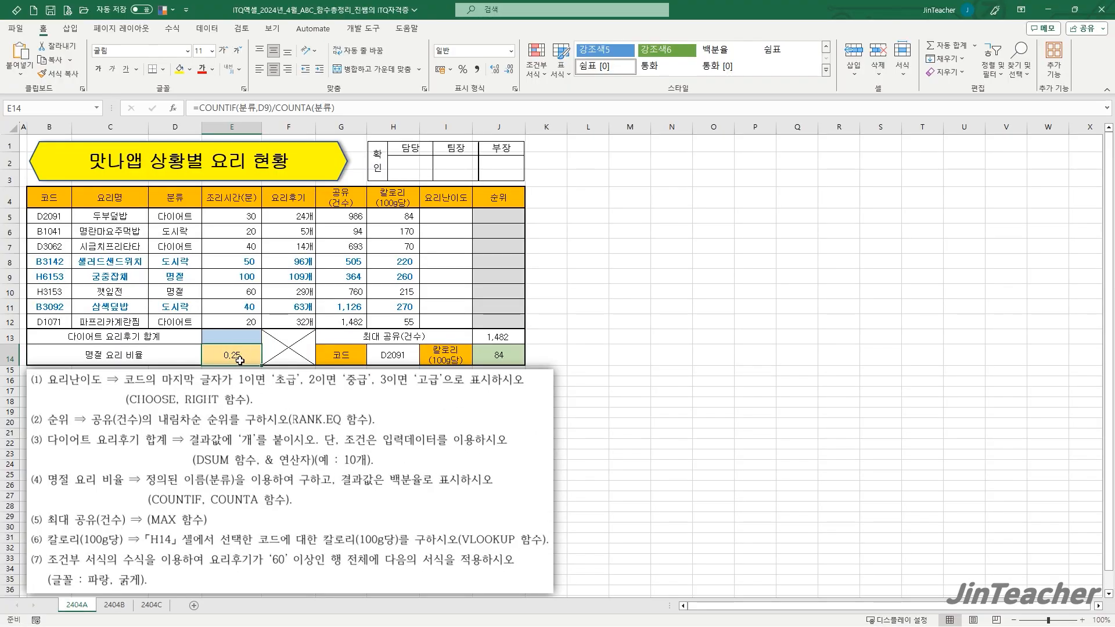
click(463, 71)
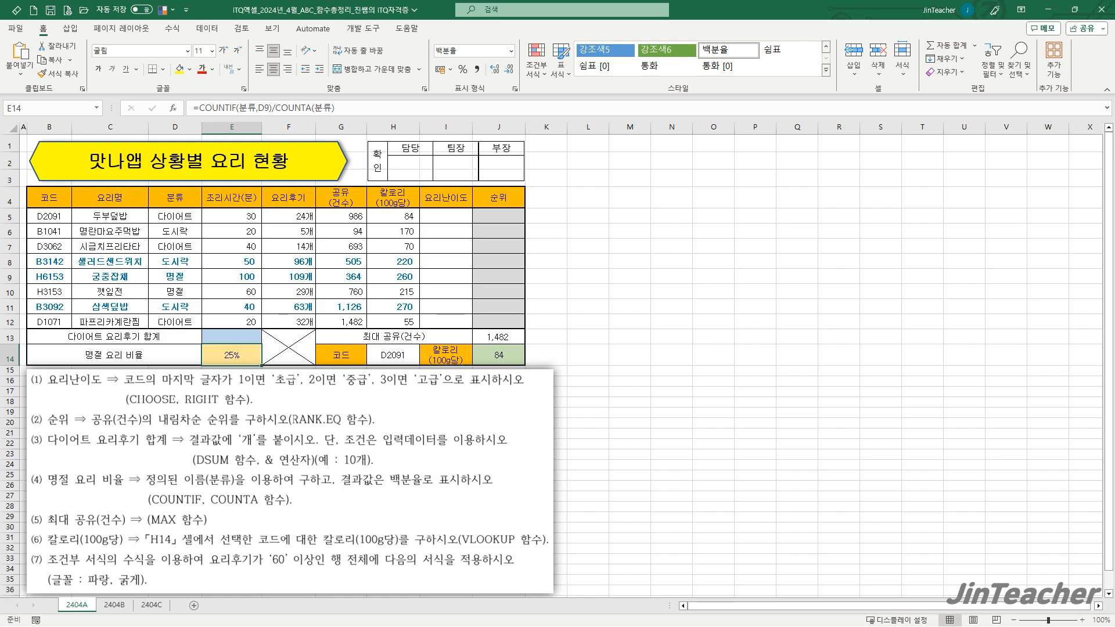
On sheet 2404B, check the 제조사 column and its 티파니 entries, and insert the COUNTIF function into the 티파니 제조사 비율 cell J13
click(132, 604)
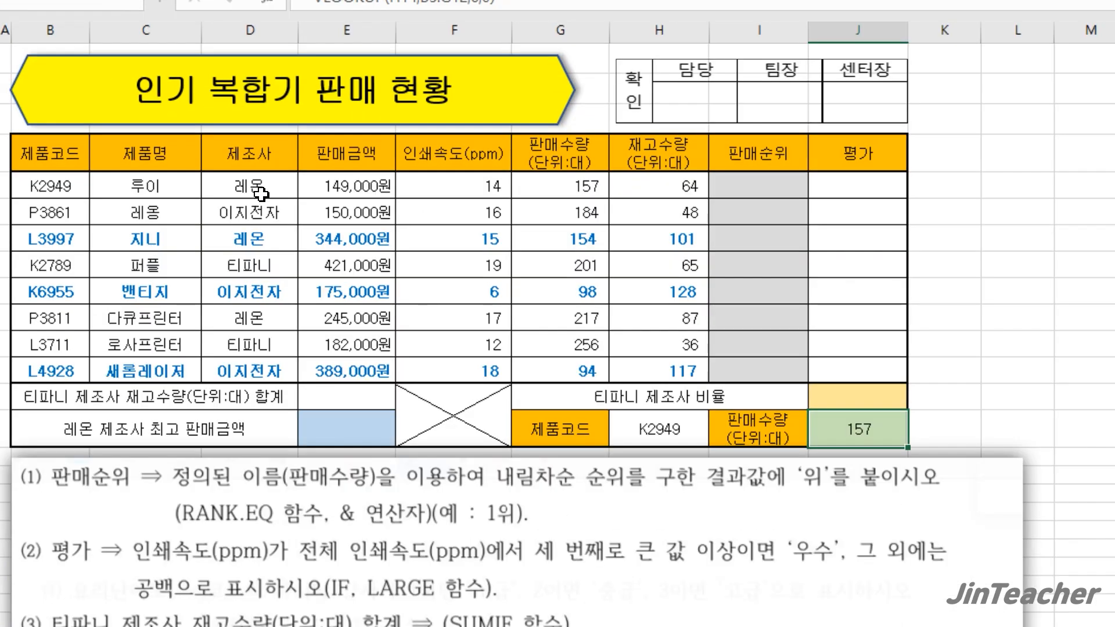
drag(260, 193, 252, 370)
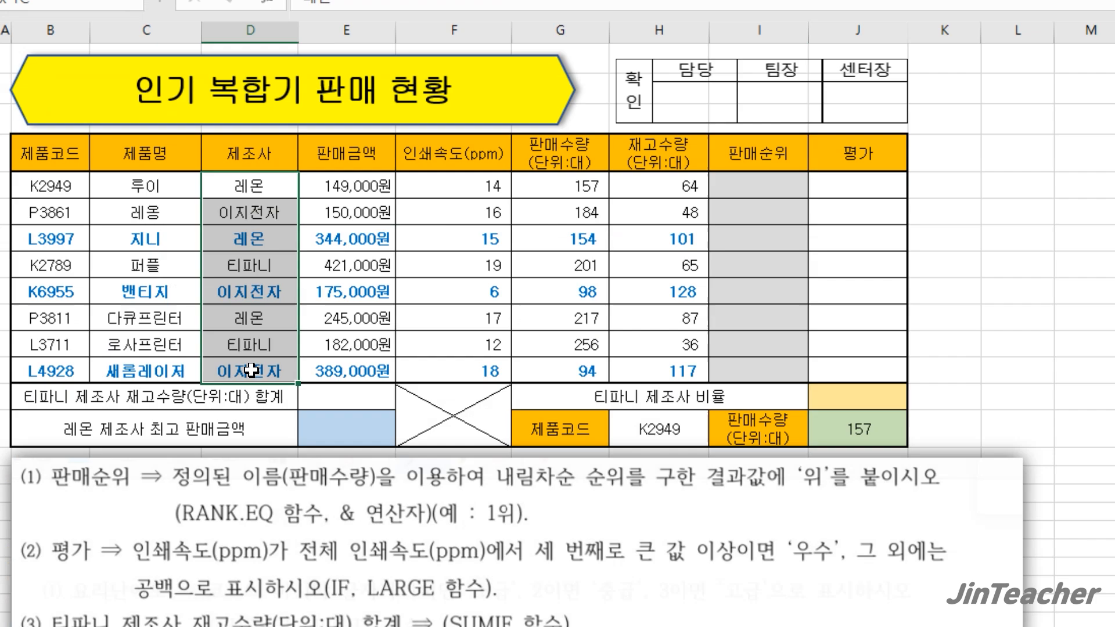
click(263, 265)
click(268, 348)
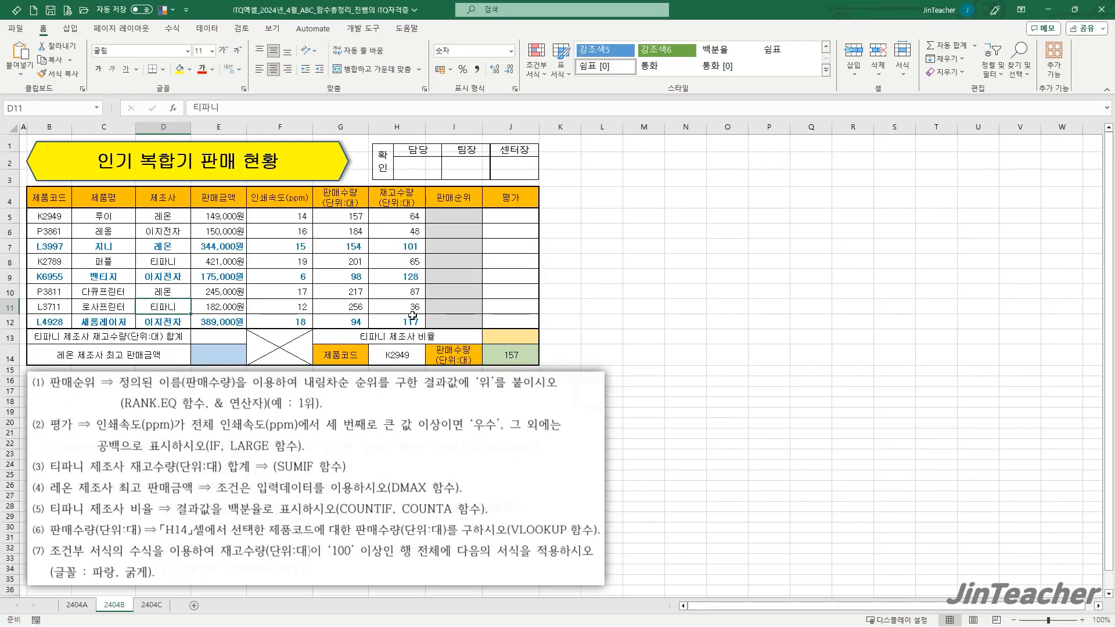
click(524, 337)
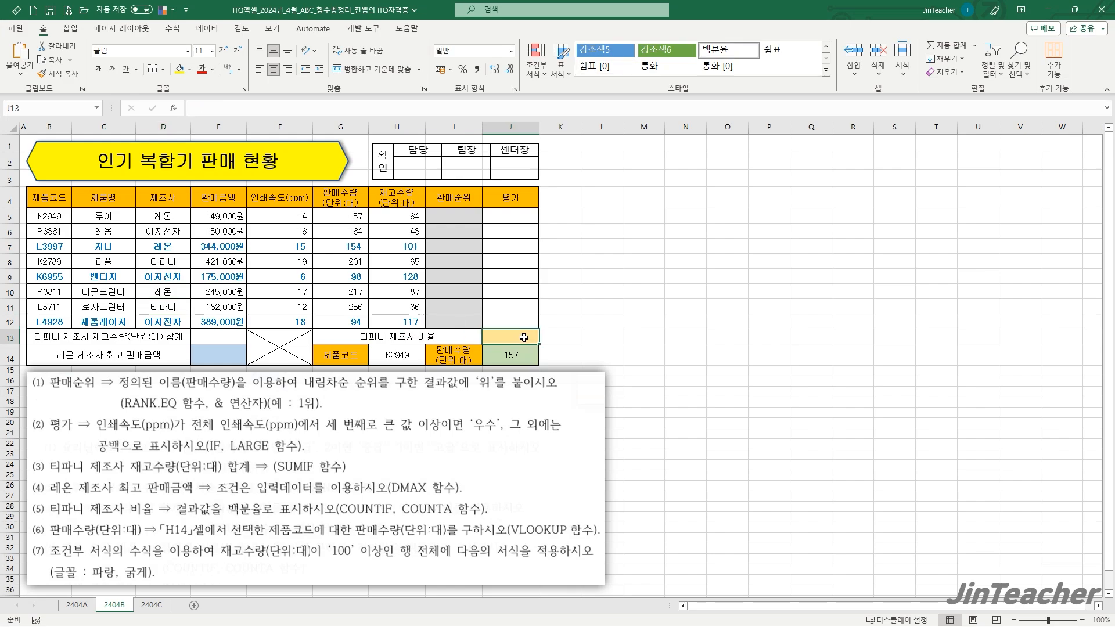
click(172, 108)
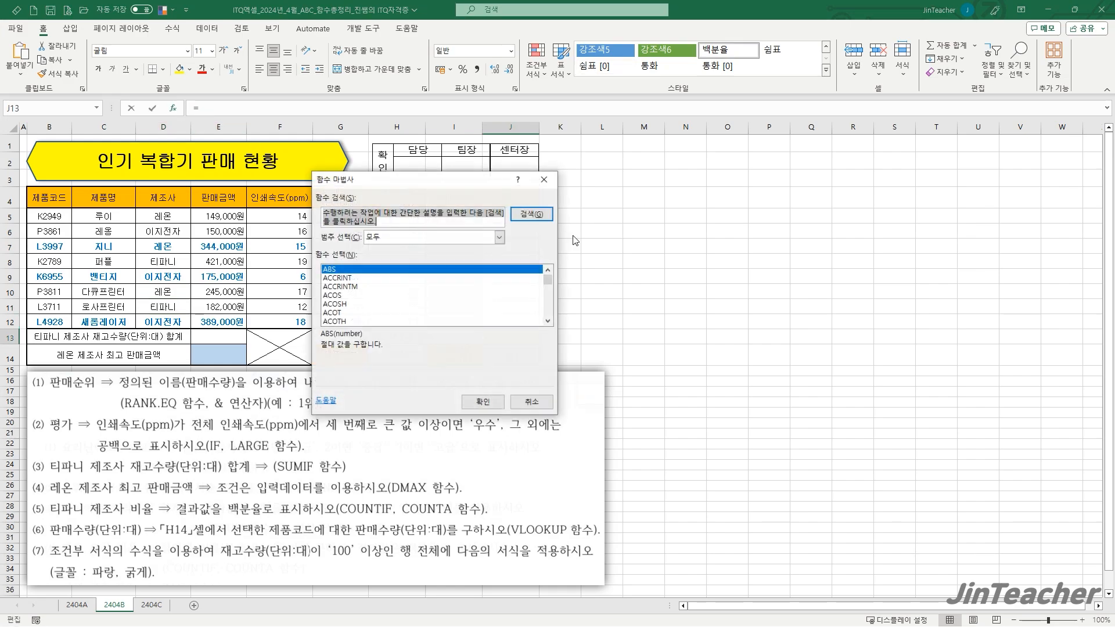
click(471, 285)
key(c)
scroll(470, 295, down, 11)
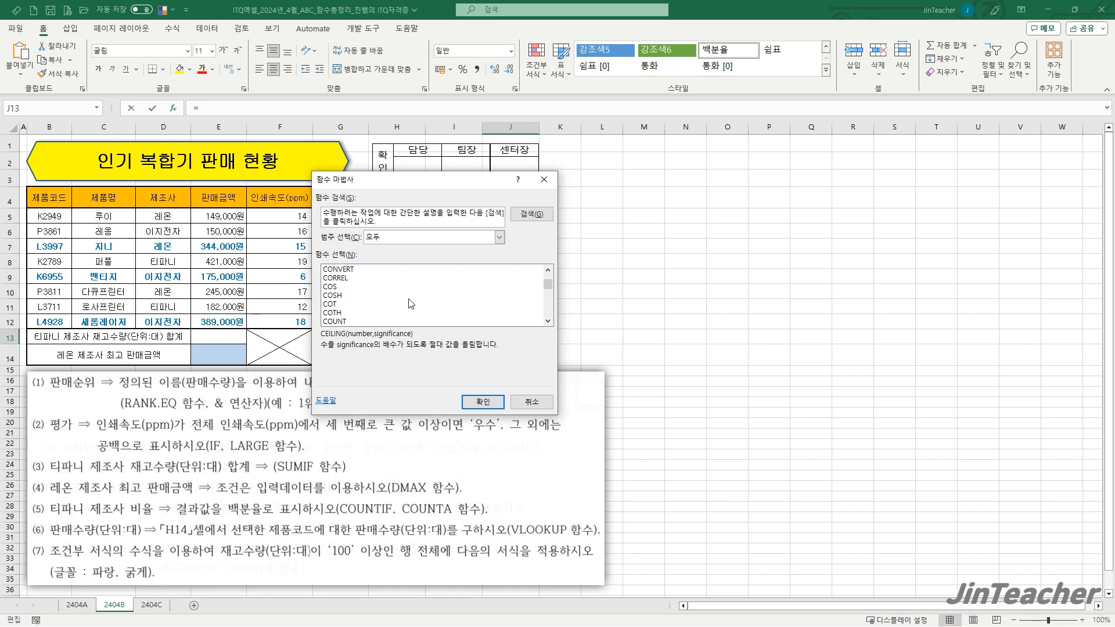
scroll(409, 299, down, 1)
click(368, 320)
click(479, 404)
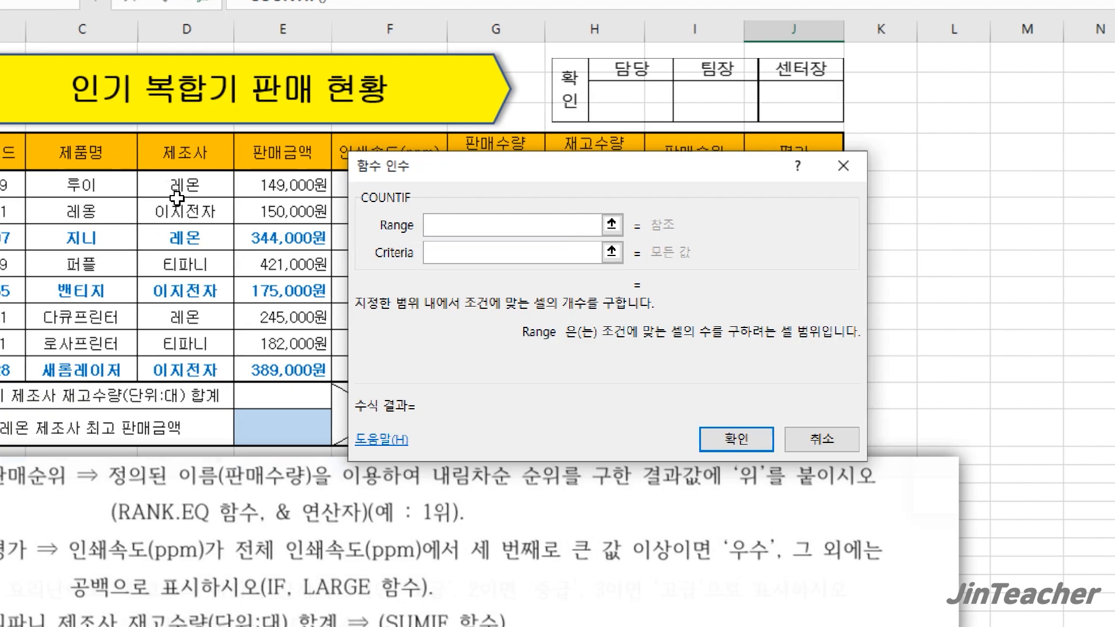
Set COUNTIF's Range to the manufacturer cells D5:D12 and its Criteria to the 티파니 cell D8, and complete the formula
drag(178, 197, 233, 375)
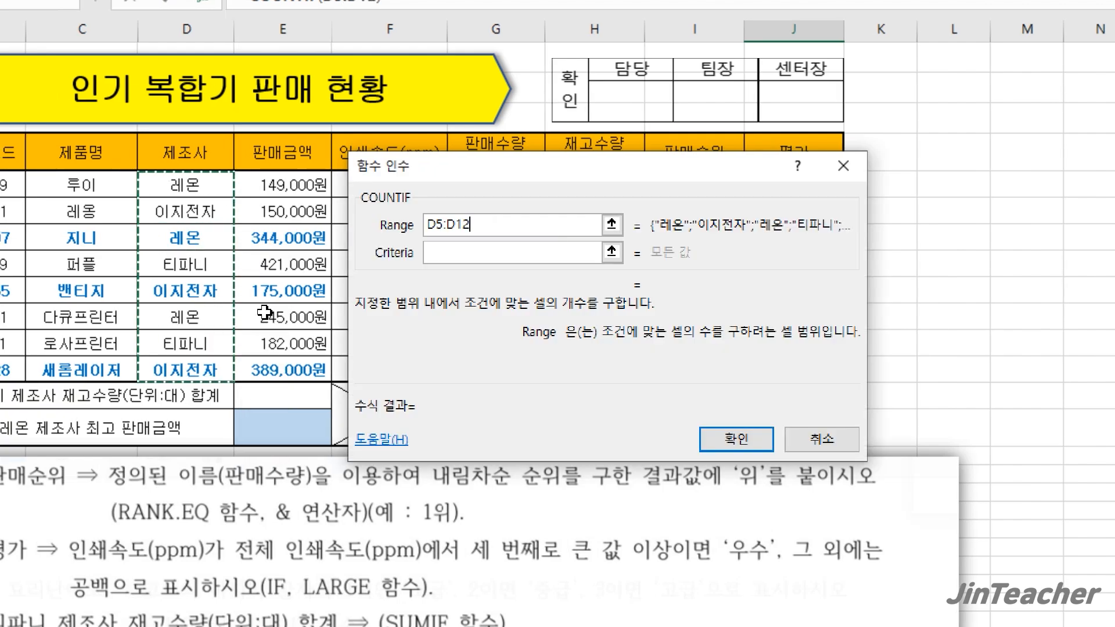
key(Tab)
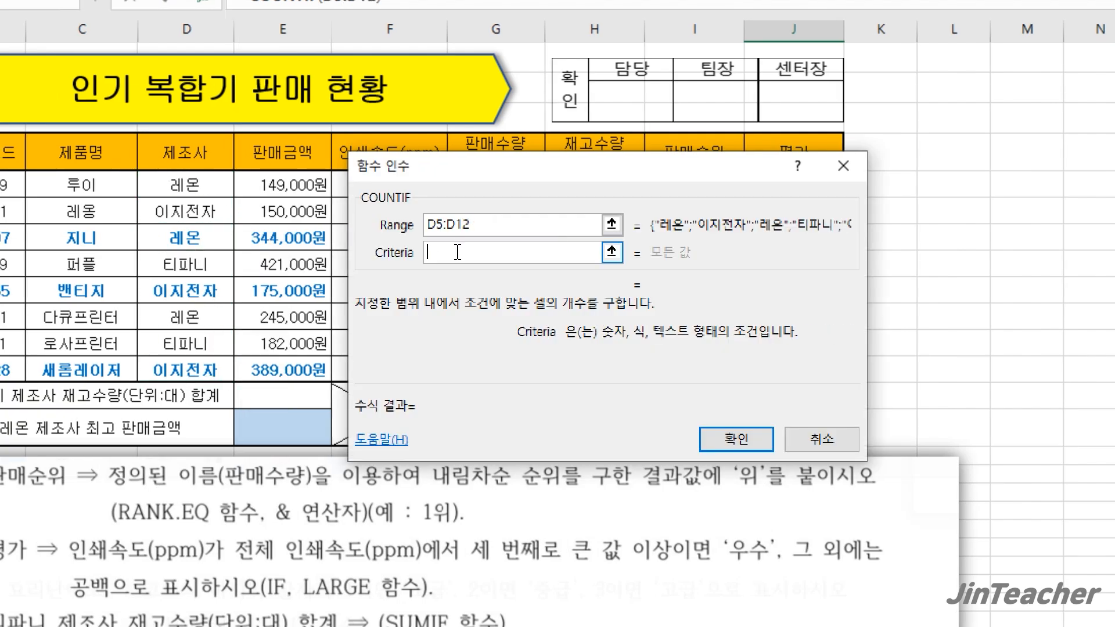
click(175, 266)
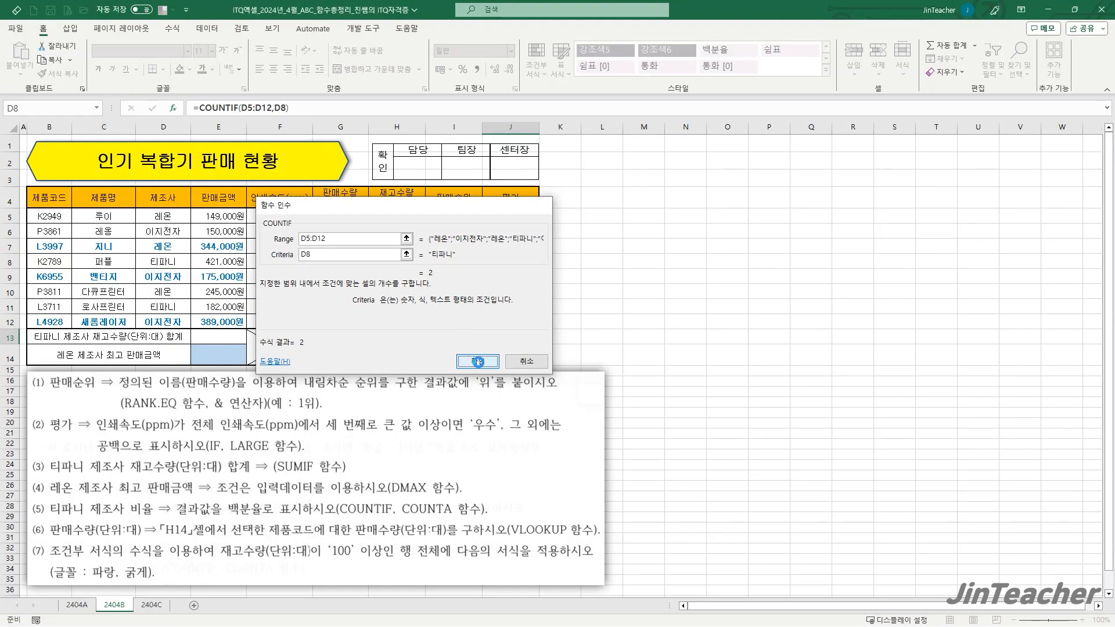
key(Return)
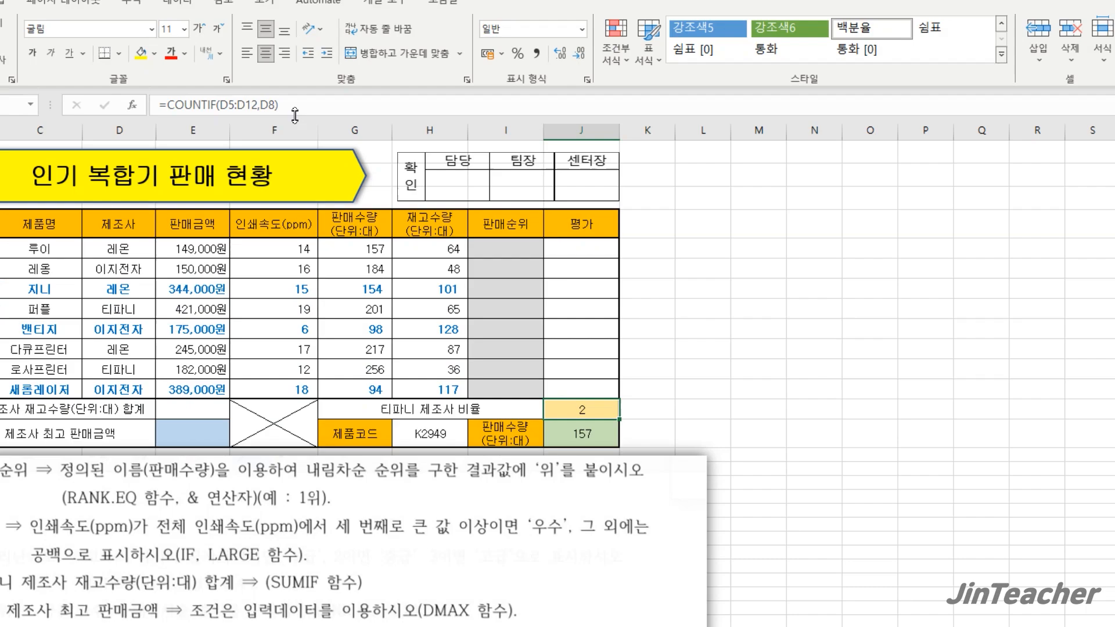
Append a division sign to J13's COUNTIF formula and insert the COUNTA function as the divisor
click(296, 108)
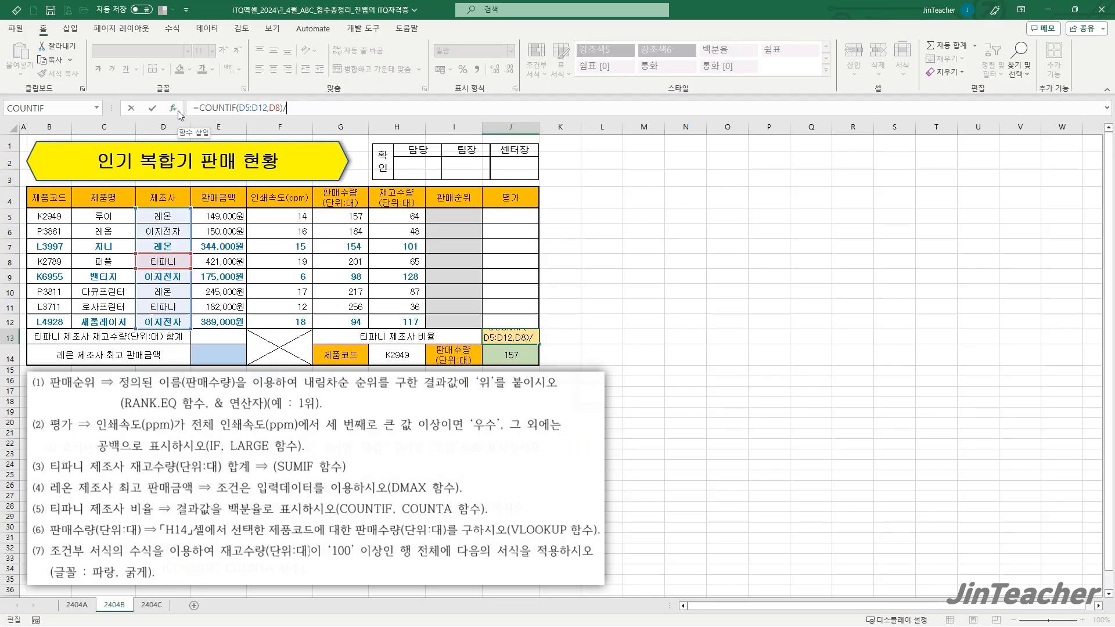
click(173, 108)
scroll(386, 290, down, 5)
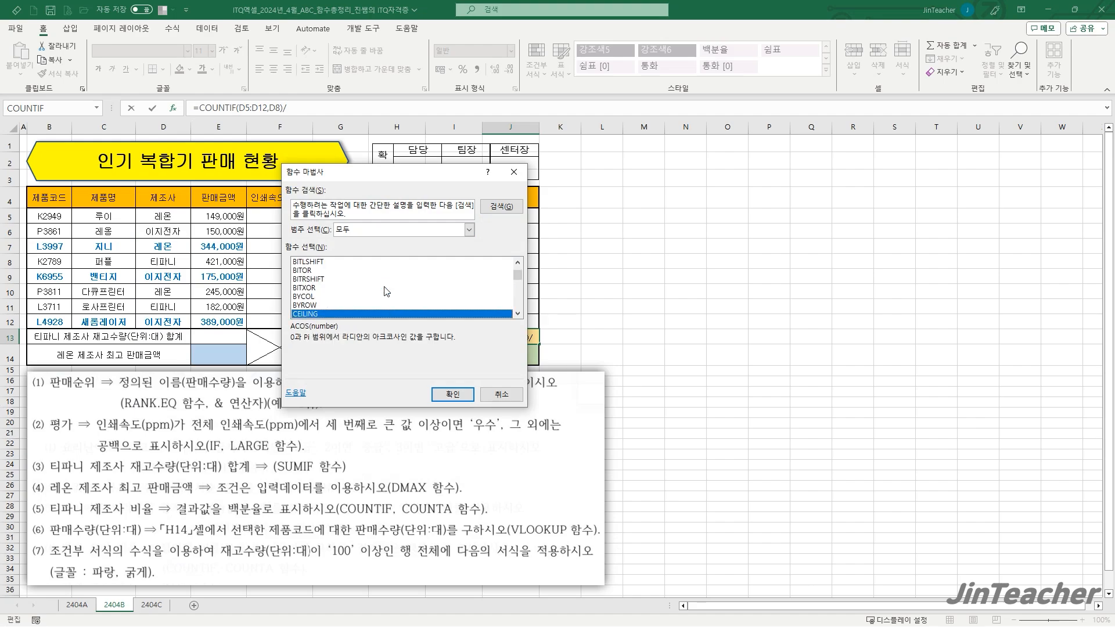
scroll(386, 291, down, 4)
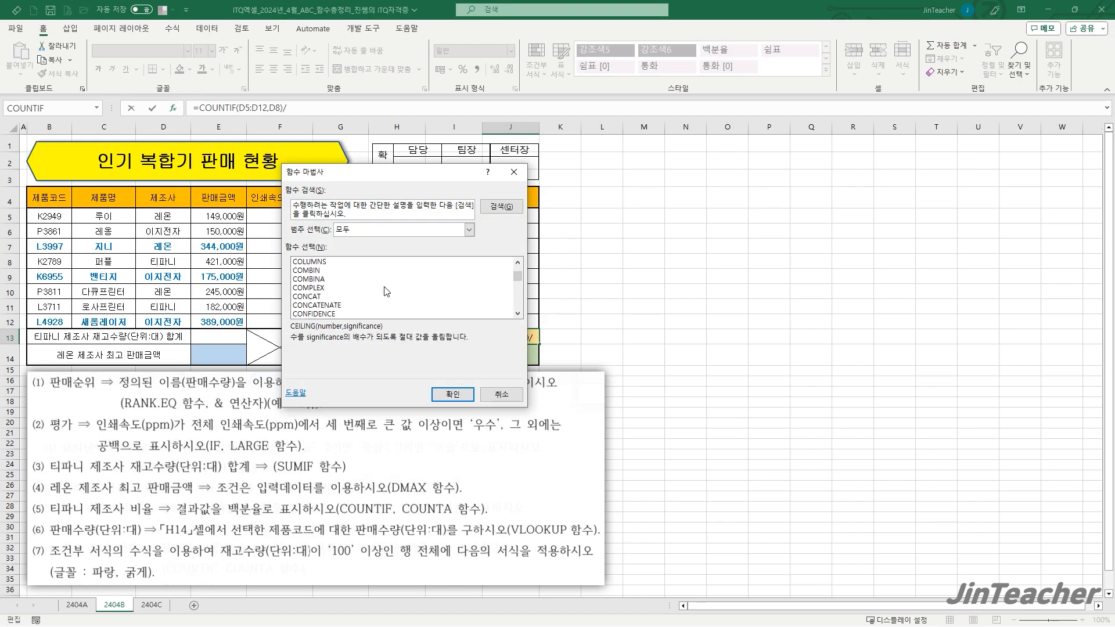
scroll(386, 290, down, 3)
scroll(356, 311, down, 1)
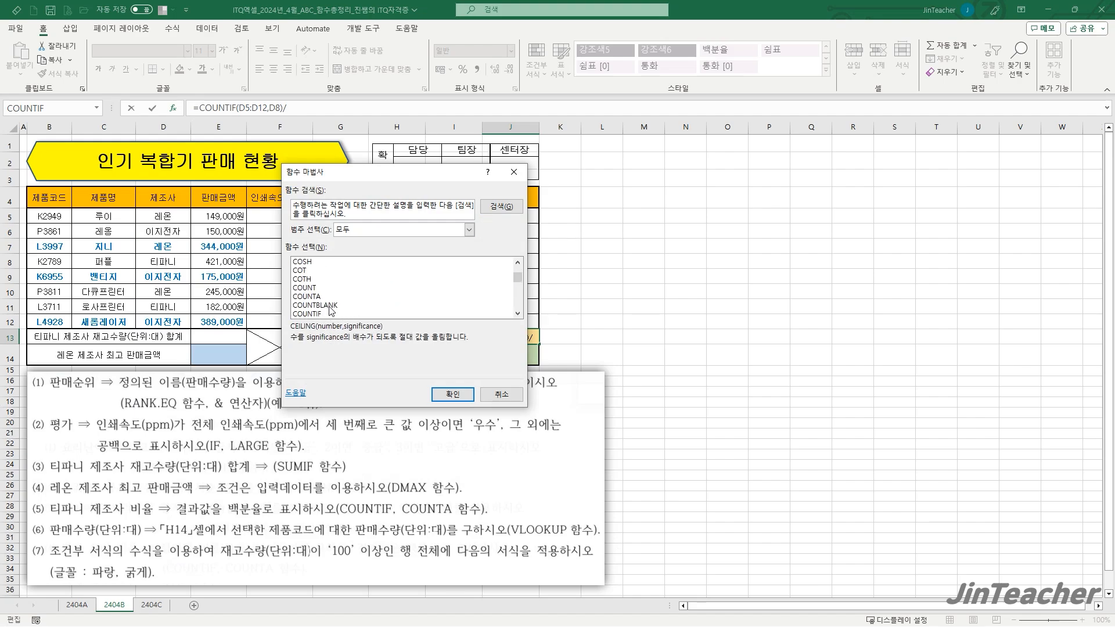
double_click(331, 305)
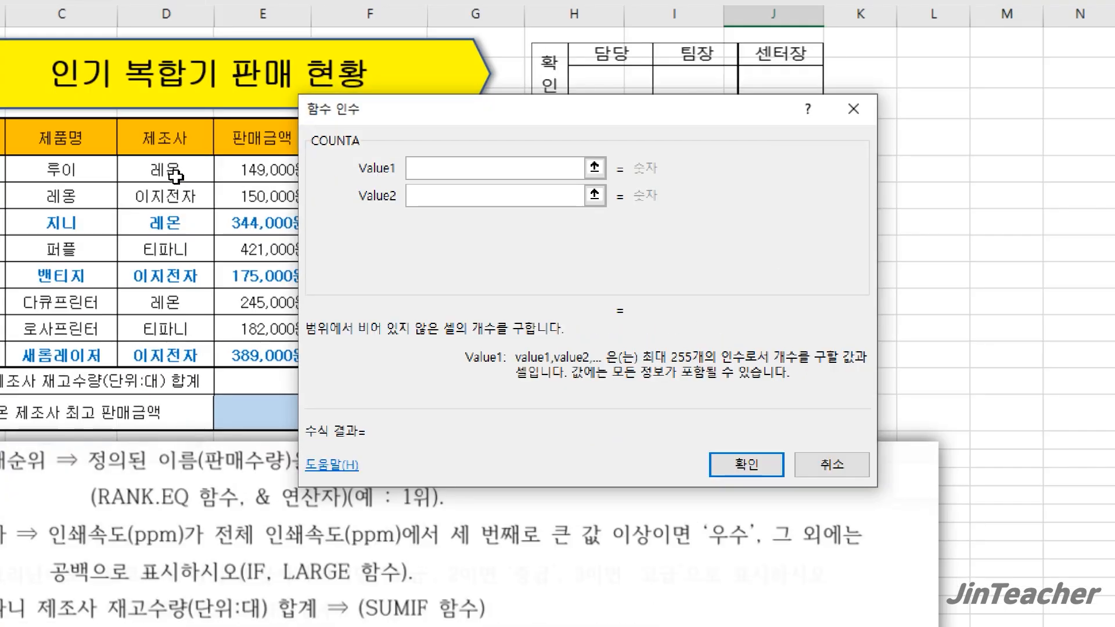
Set COUNTA's Value1 to D5:D12, complete the formula and format J13 as a percentage
drag(176, 176, 168, 355)
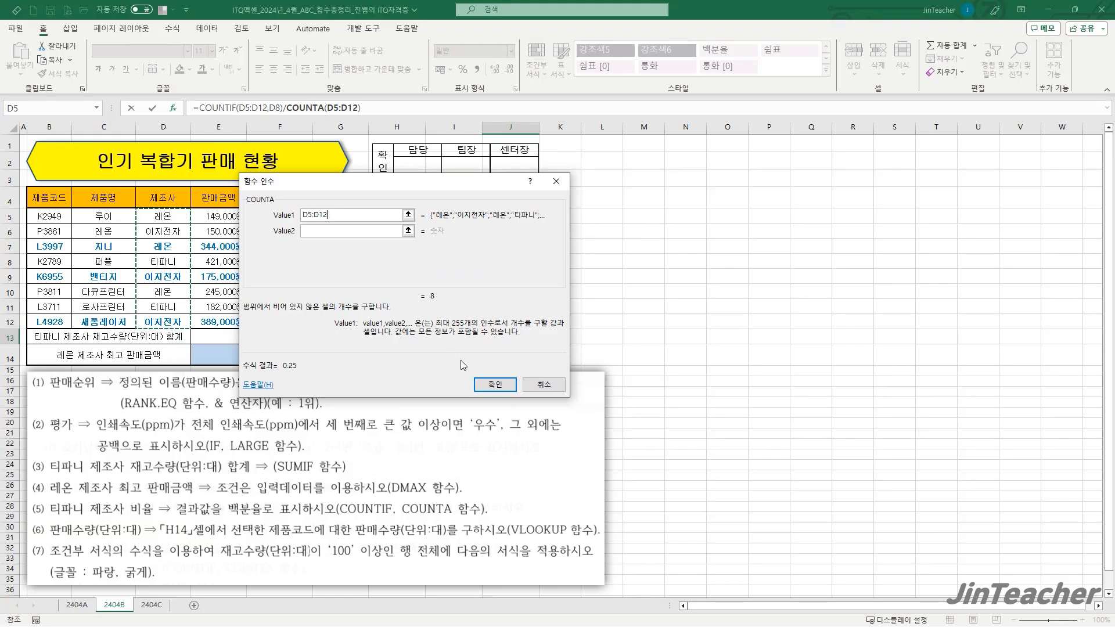
click(492, 384)
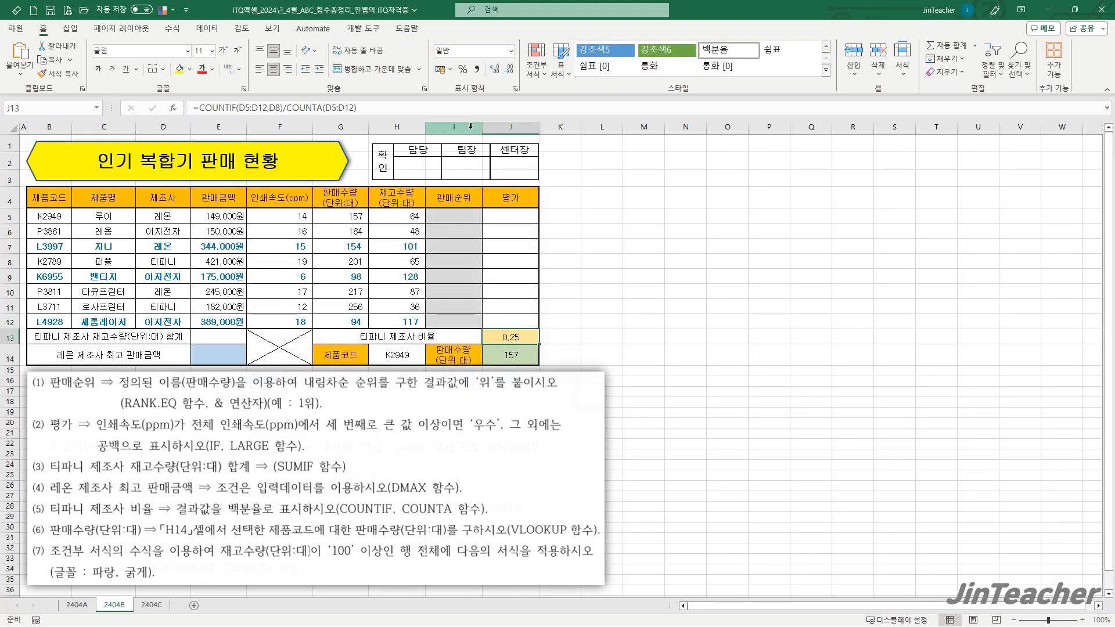
click(463, 71)
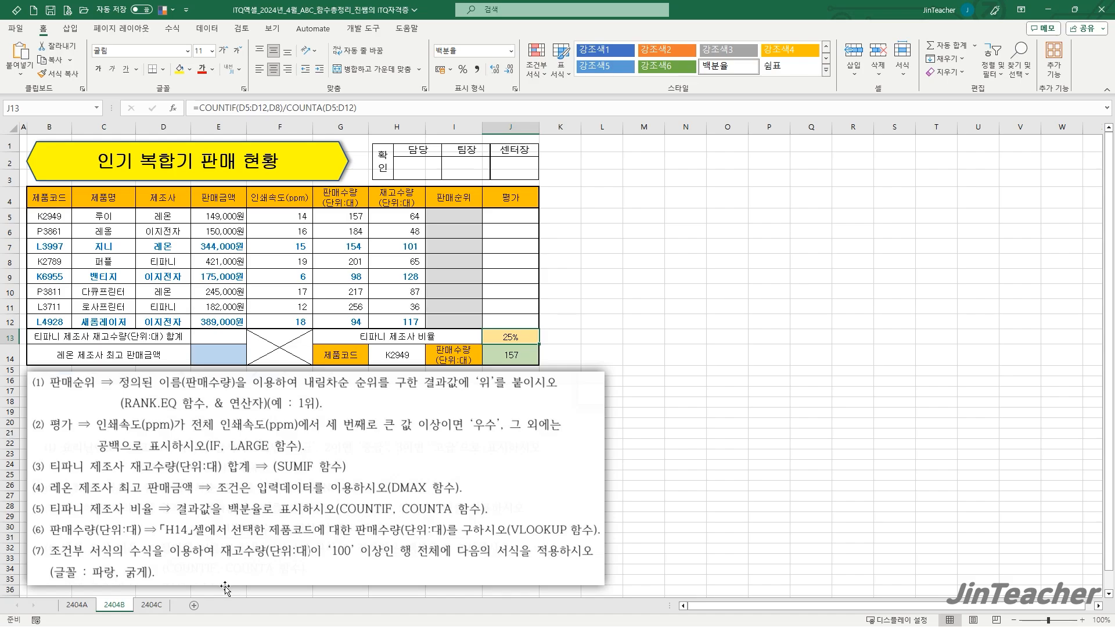
On sheet 2404C, check the 분류 column's named range and insert the COUNTIF function into the 스티로폼(PS) 제품 개수 cell E14
click(151, 605)
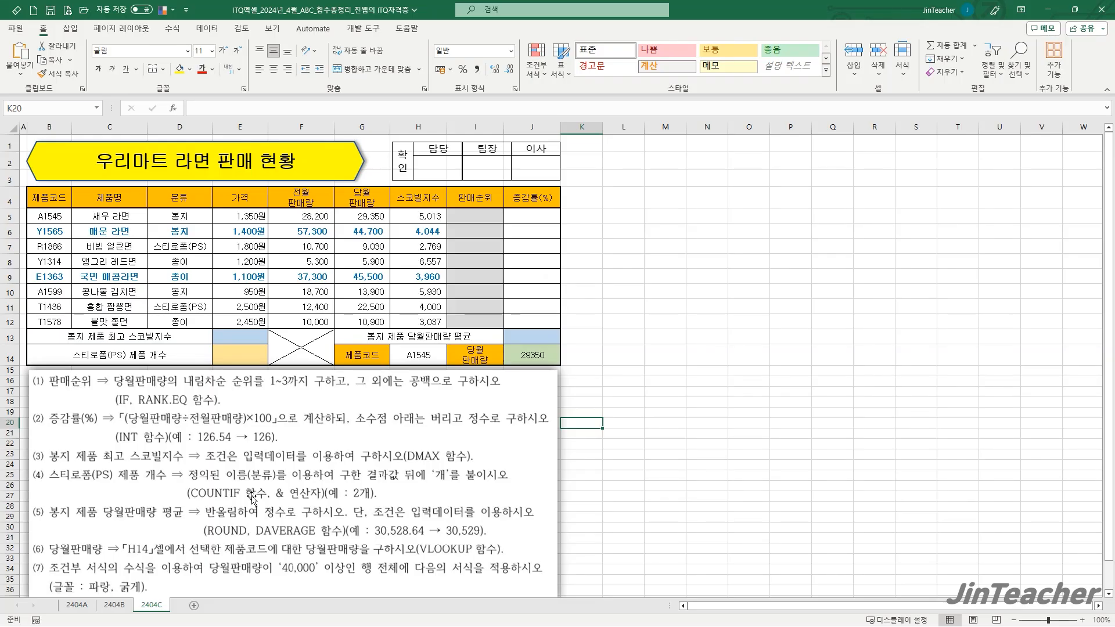
drag(186, 213, 183, 322)
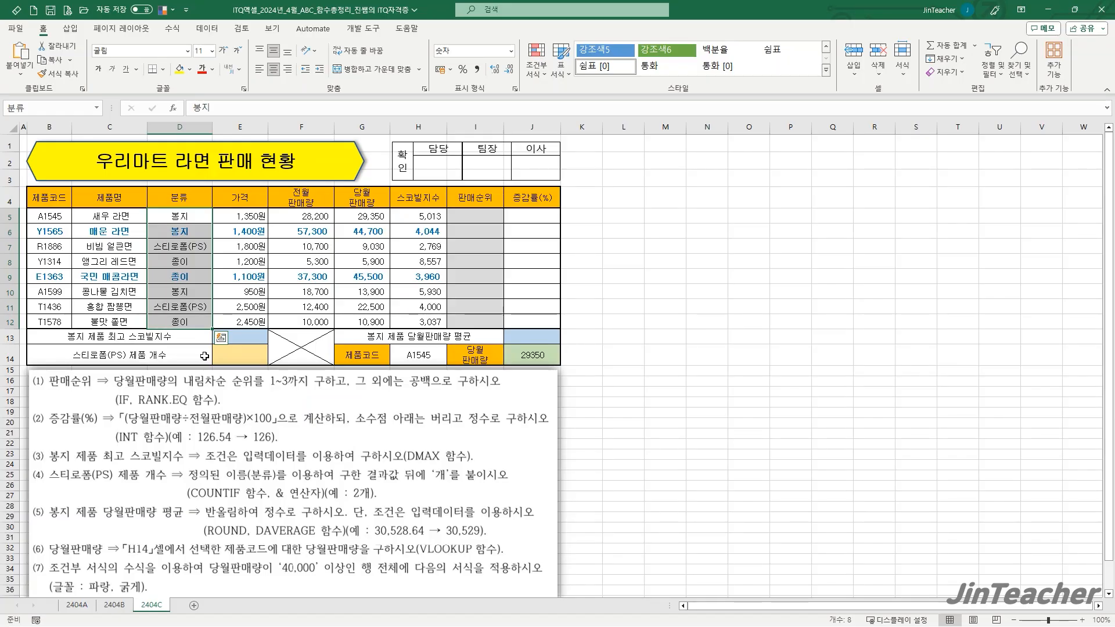
click(239, 355)
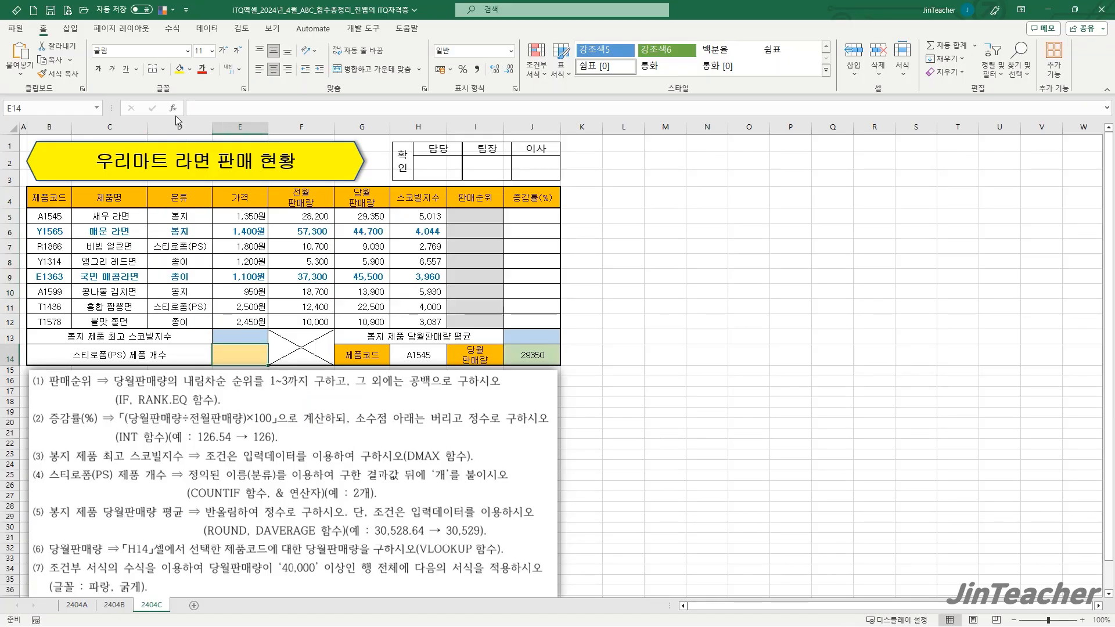
text(=)
key(shift+F3)
scroll(392, 303, down, 5)
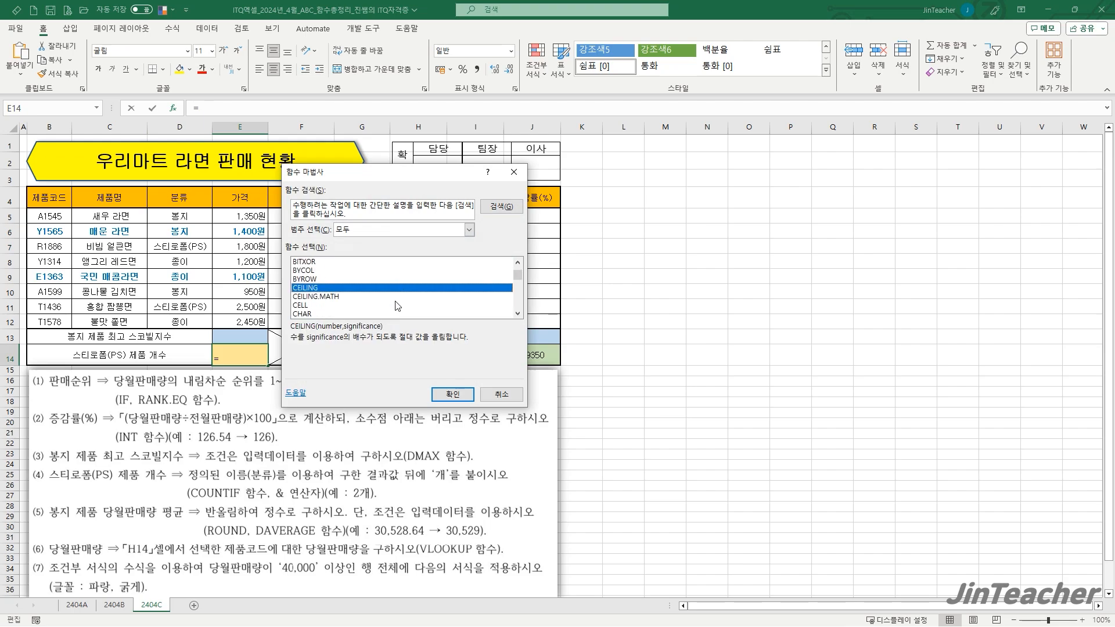
scroll(389, 303, down, 8)
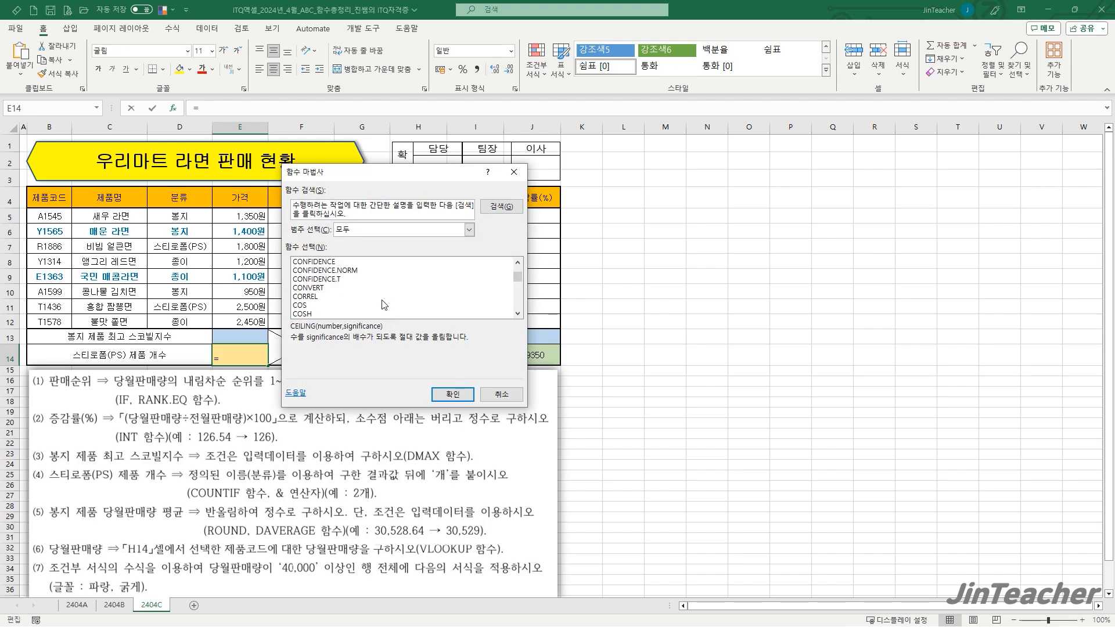
click(334, 313)
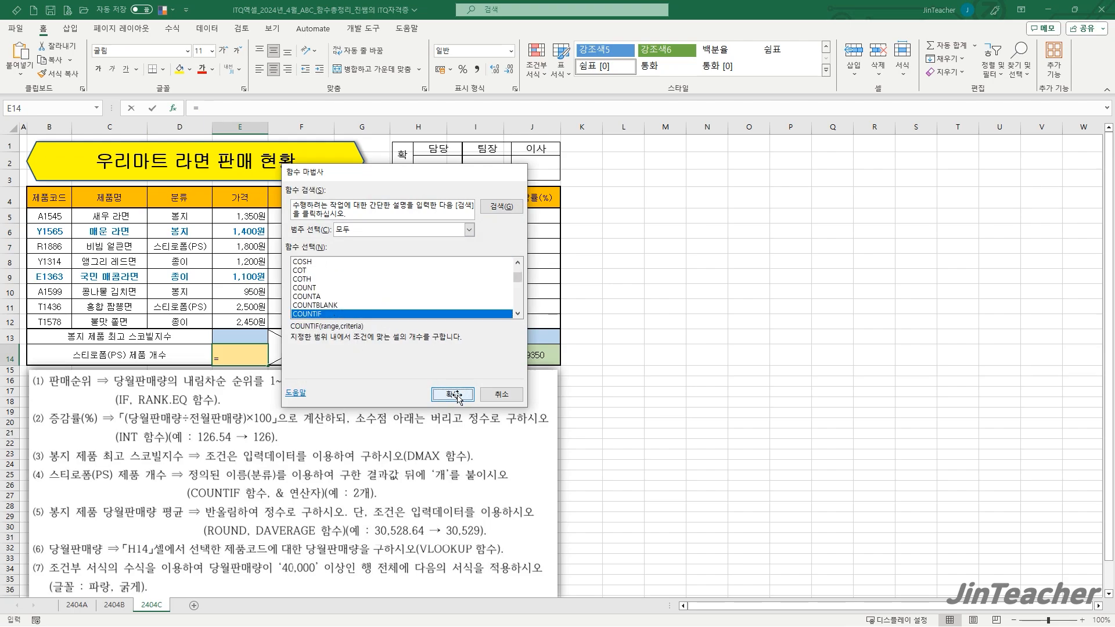
click(453, 394)
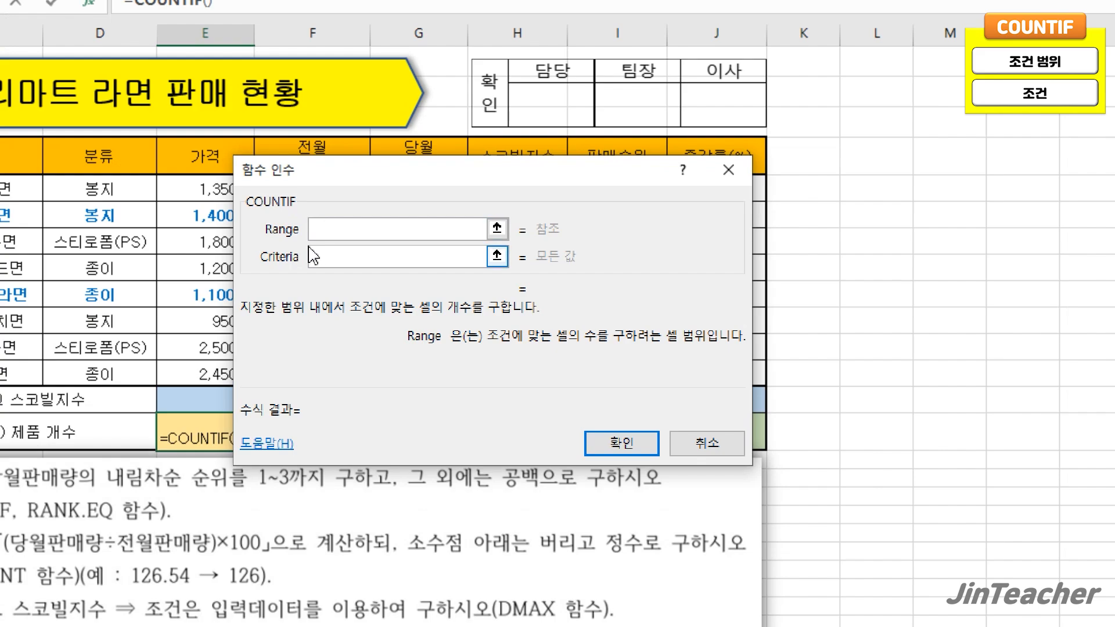
Set COUNTIF's Range to the named range 분류 and its Criteria to the 스티로폼(PS) cell D7, and complete the formula
drag(140, 195, 150, 362)
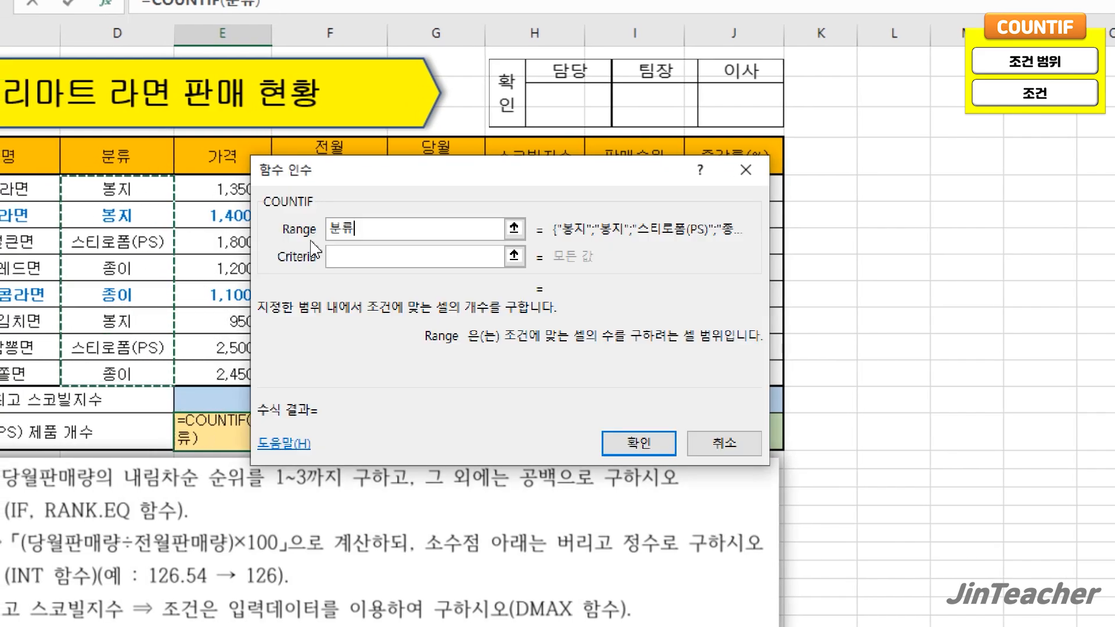
click(371, 256)
click(116, 244)
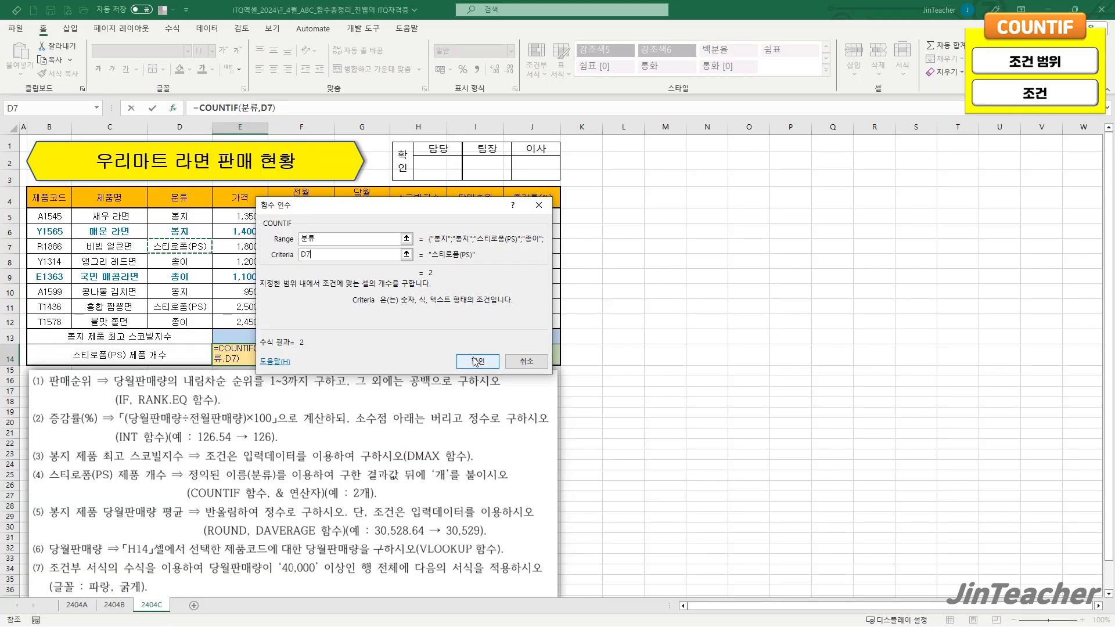
click(476, 361)
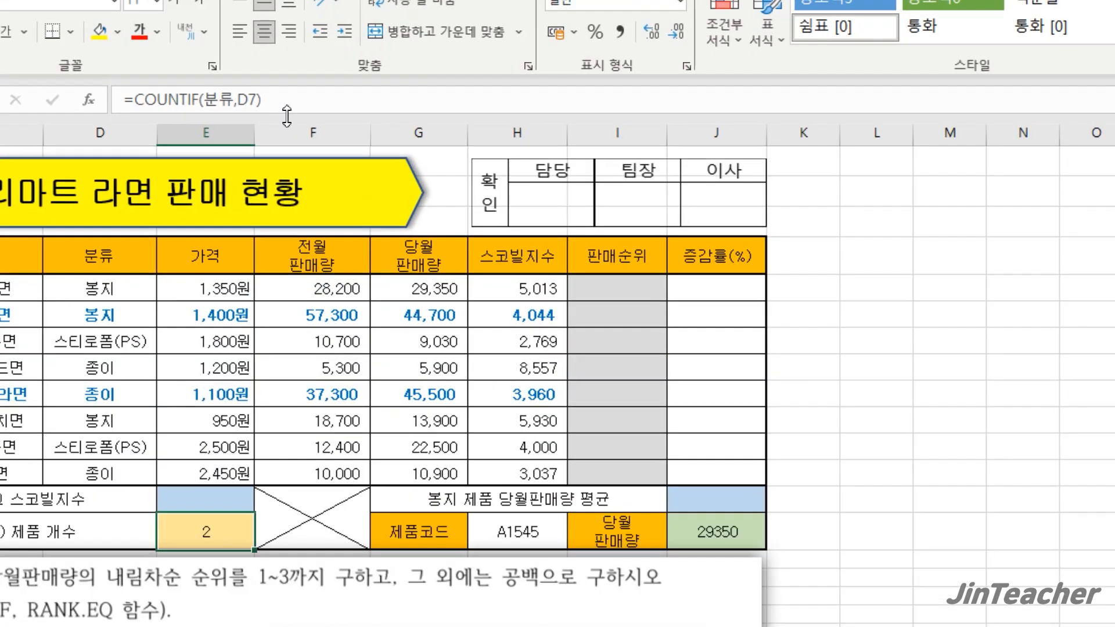
Append &"개" to E14's COUNTIF formula, complete it and reselect the cell to review the formula
click(300, 109)
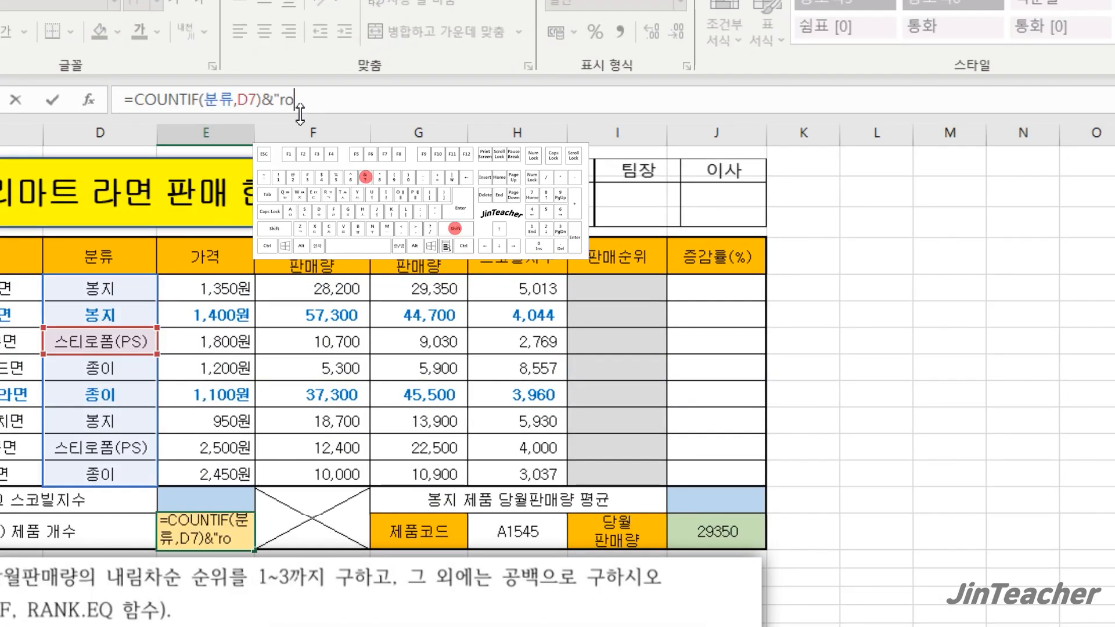
key(BackSpace)
text(개)
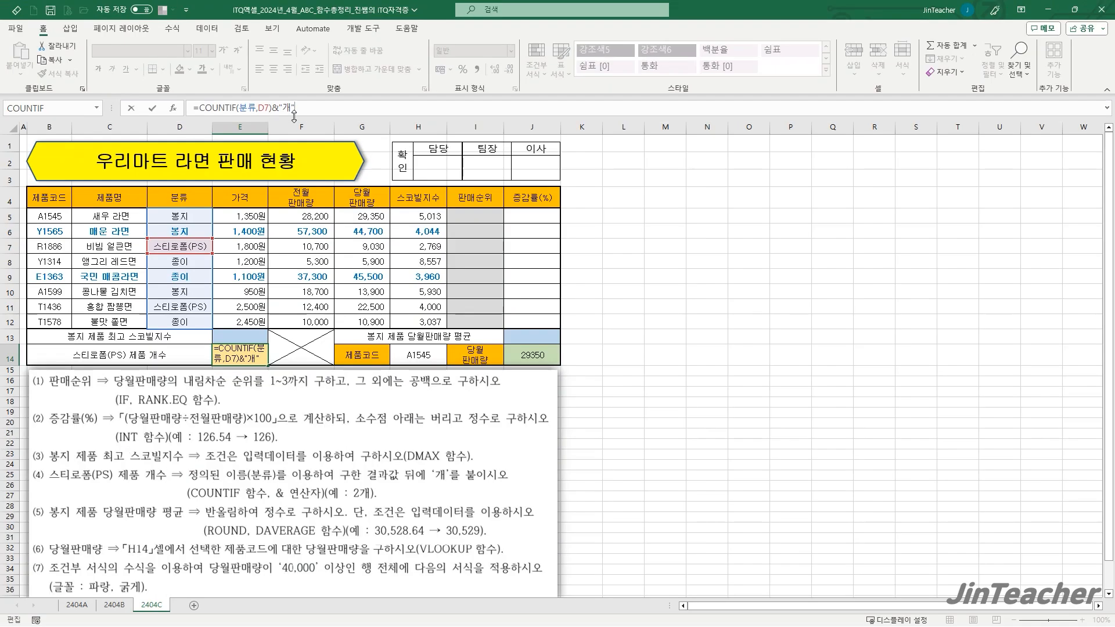
key(Return)
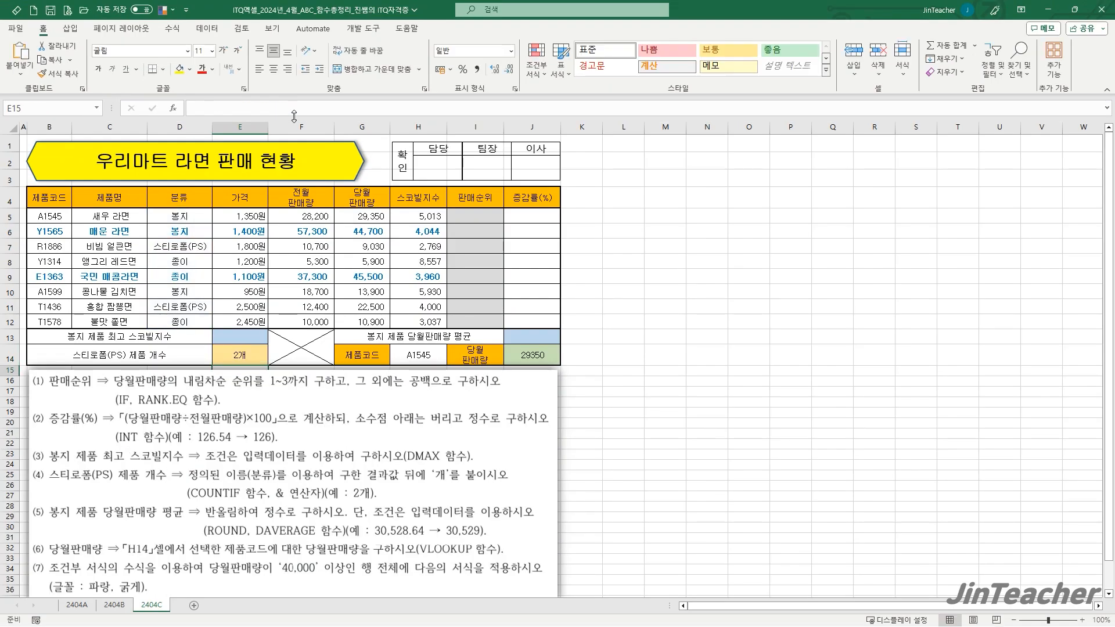
click(254, 357)
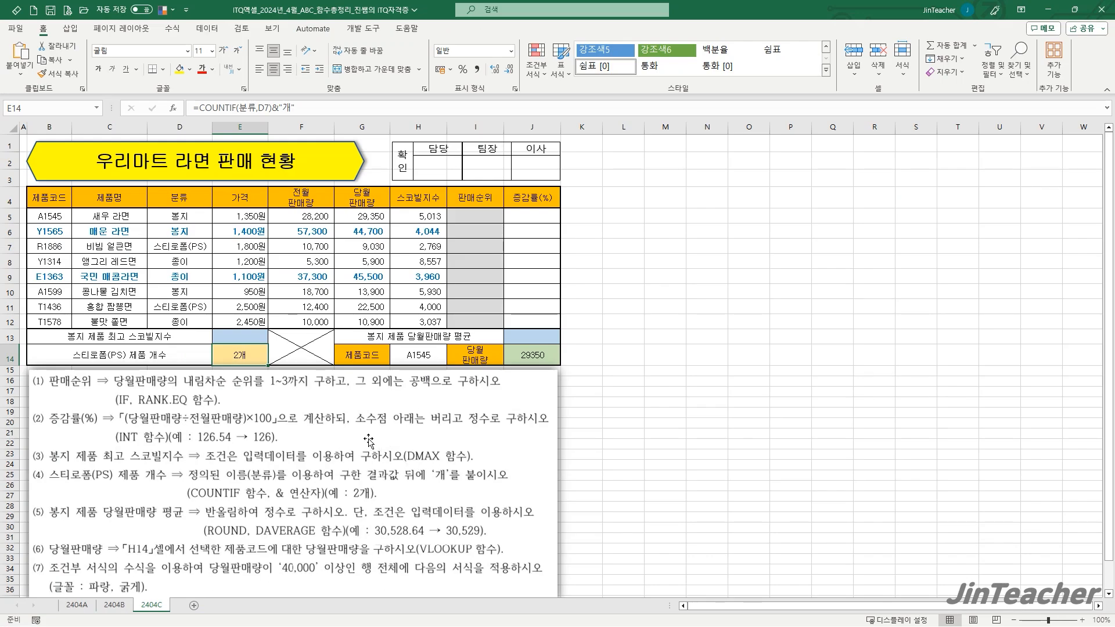
Check the data range D4:H12 from 분류 to 스코빌지수 and insert the DMAX function into the 봉지 제품 최고 스코빌지수 cell E13
drag(185, 199, 366, 204)
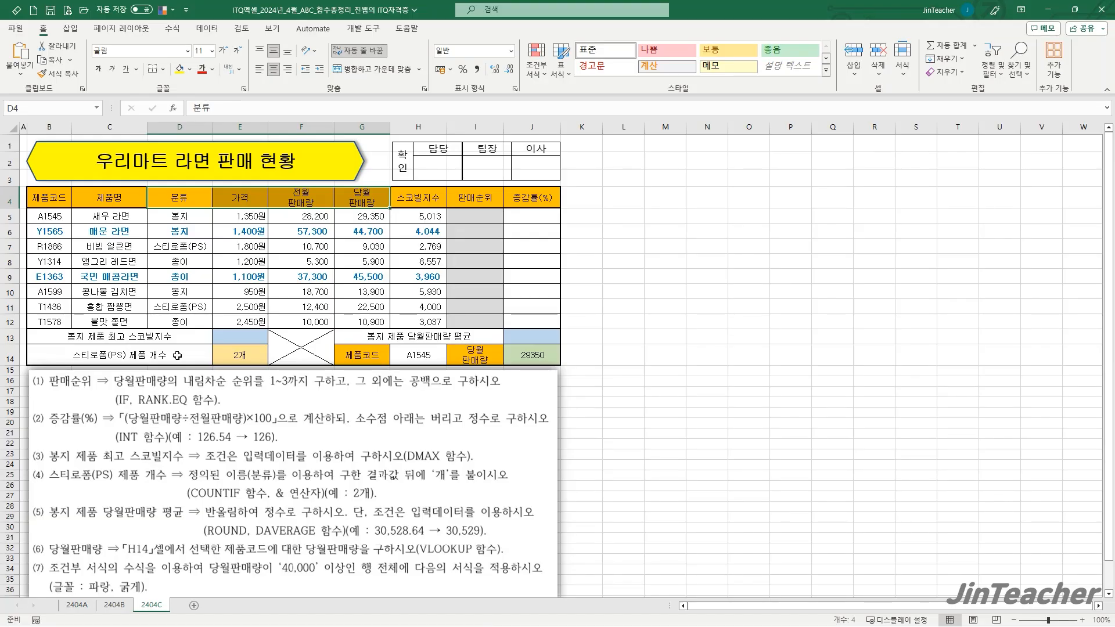
drag(180, 203, 408, 317)
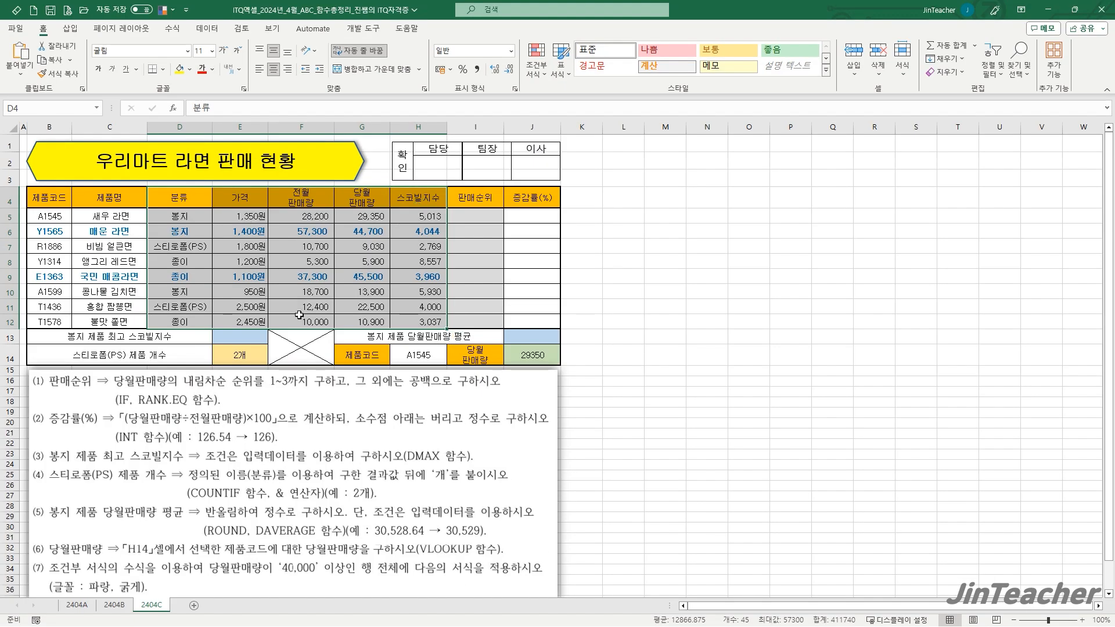
click(256, 339)
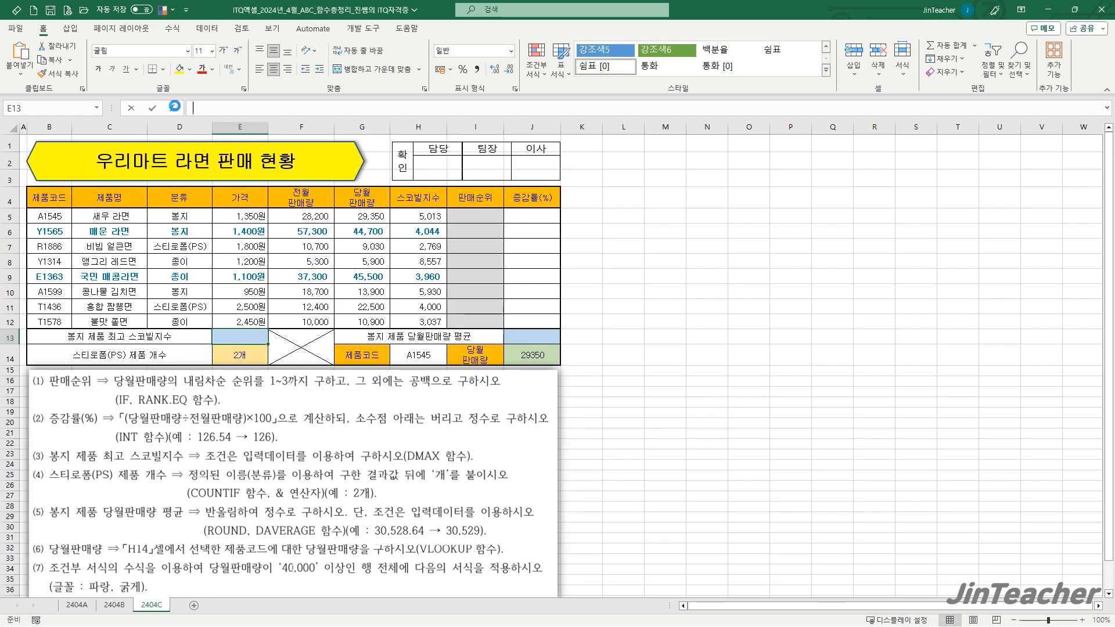
click(175, 106)
click(612, 293)
key(d)
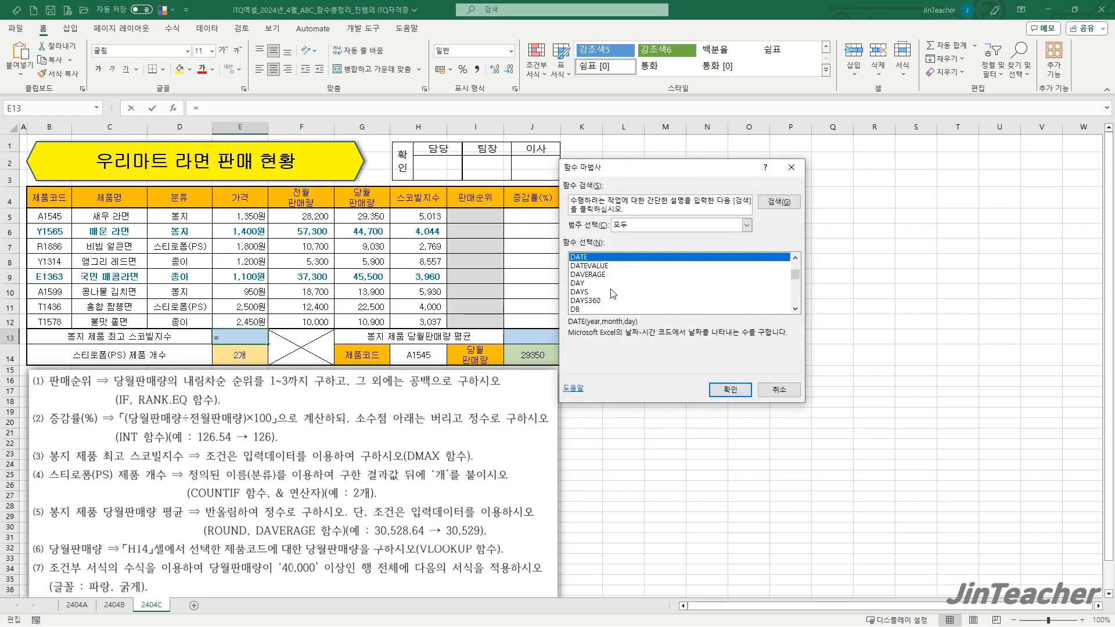
scroll(612, 294, down, 6)
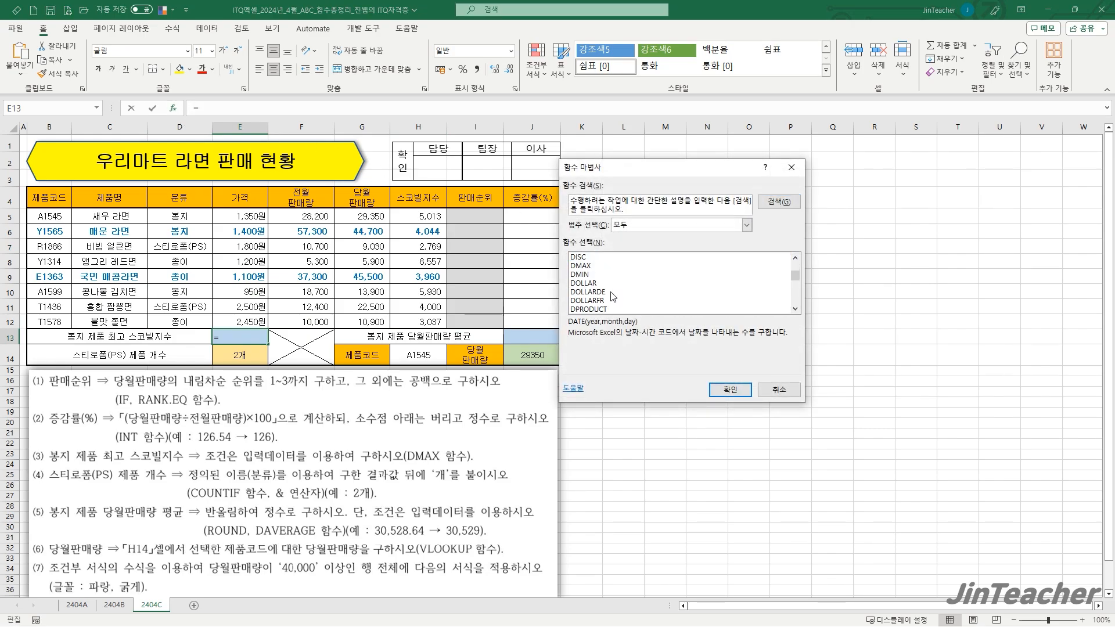
click(582, 265)
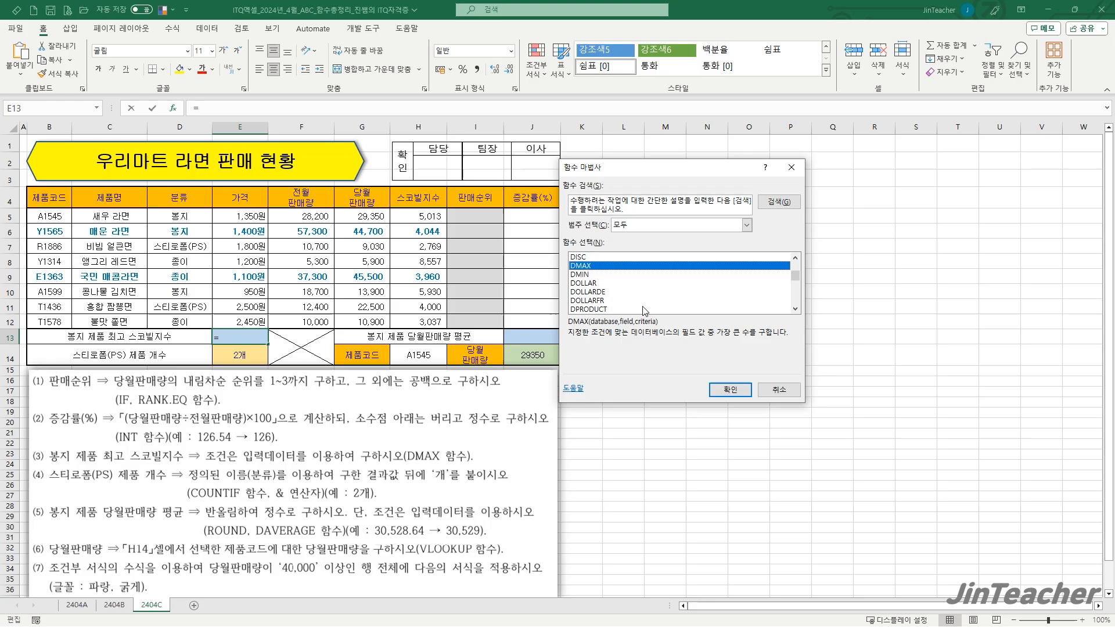
click(730, 389)
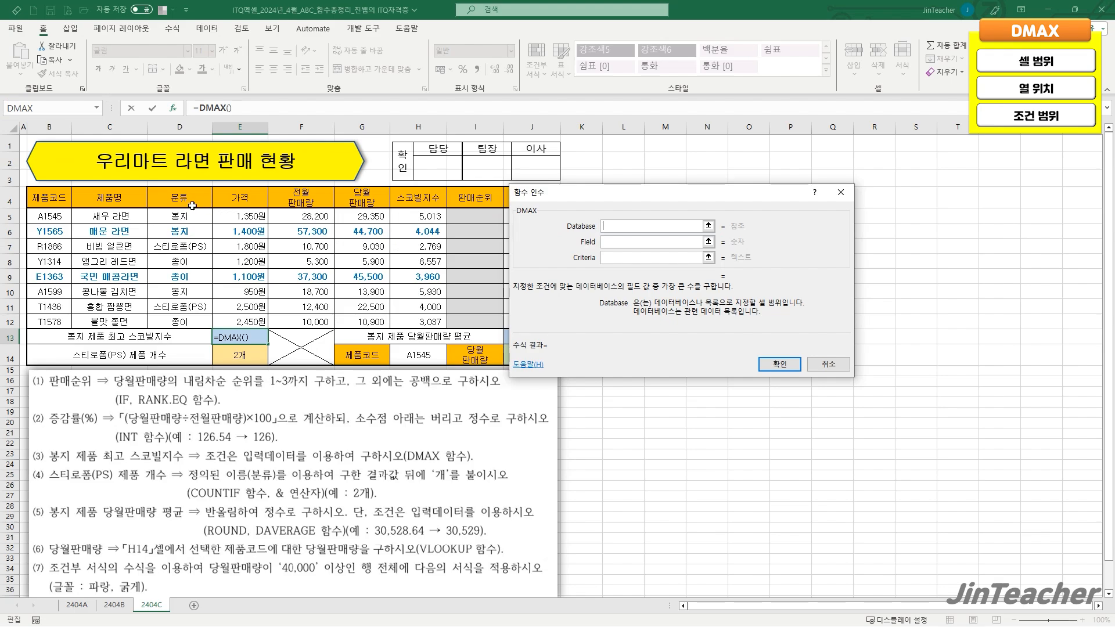
Set DMAX's Database to D4:H12, Field to 5 and Criteria to D4:D5, and complete the formula
drag(173, 201, 412, 315)
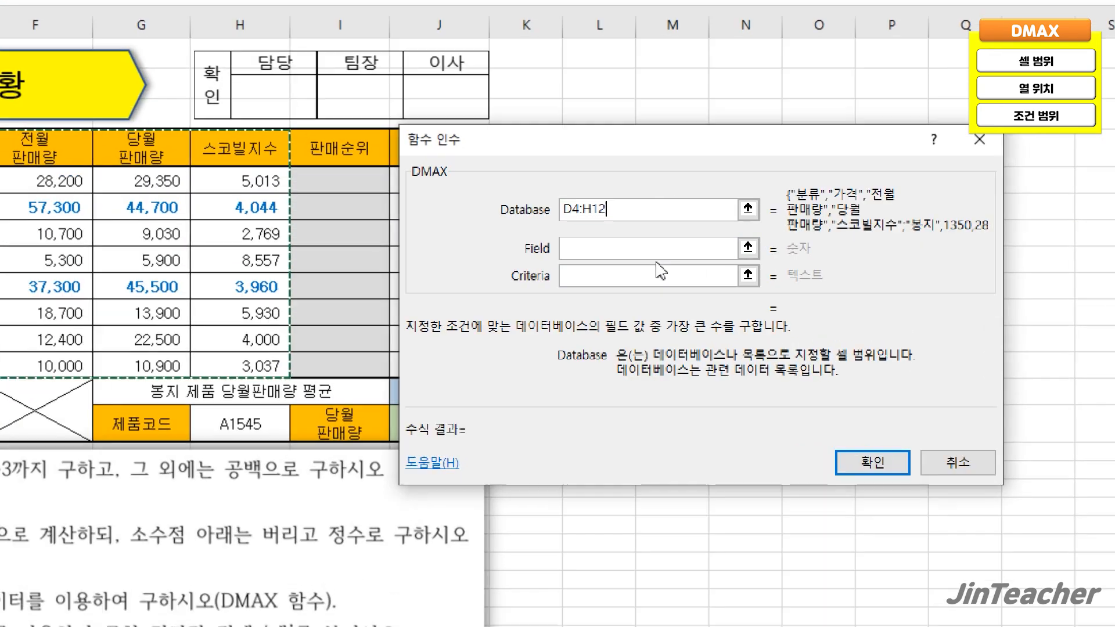
click(658, 255)
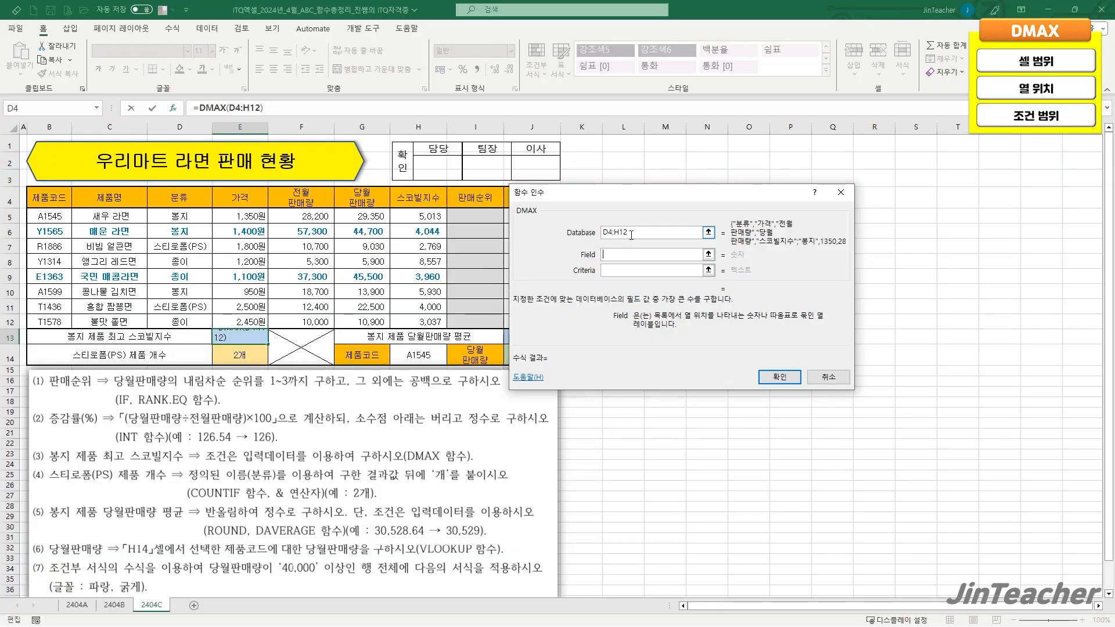
click(631, 234)
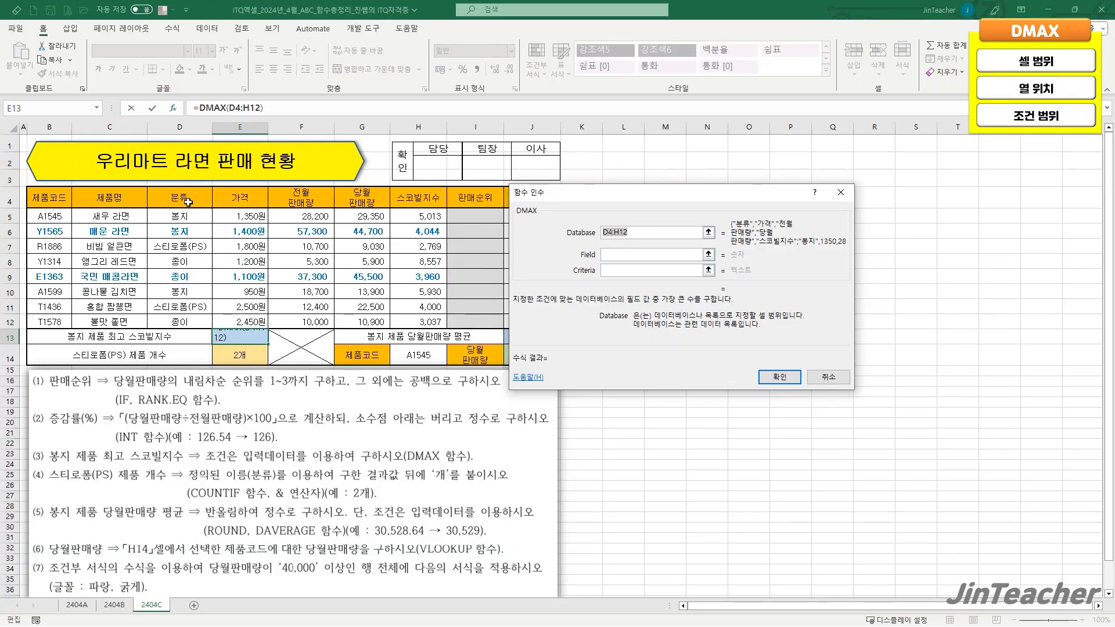
drag(187, 201, 420, 317)
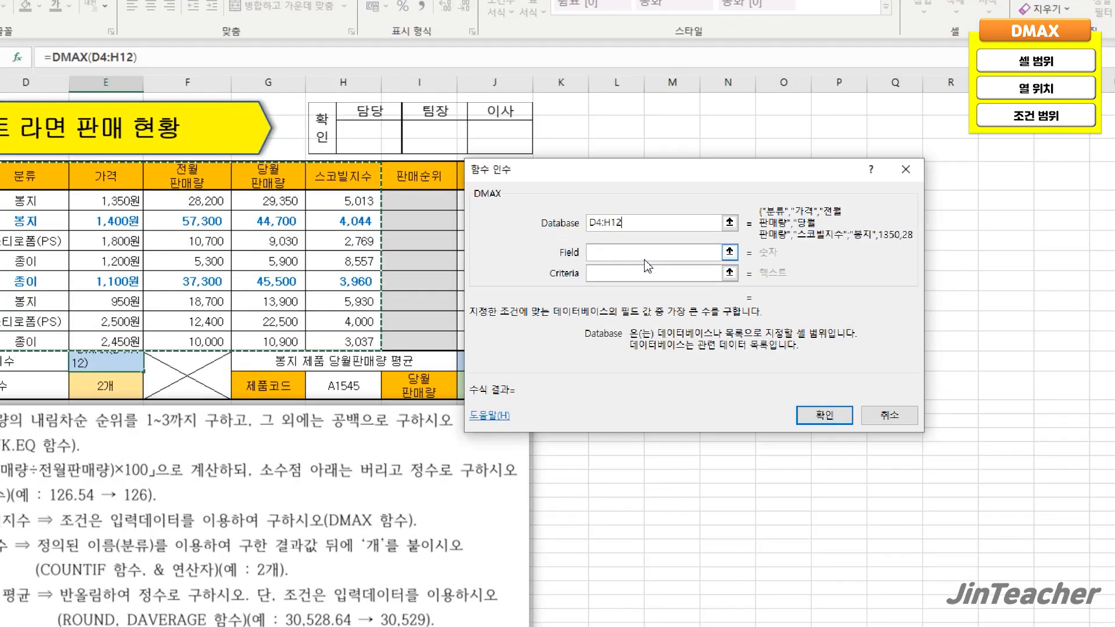
click(652, 257)
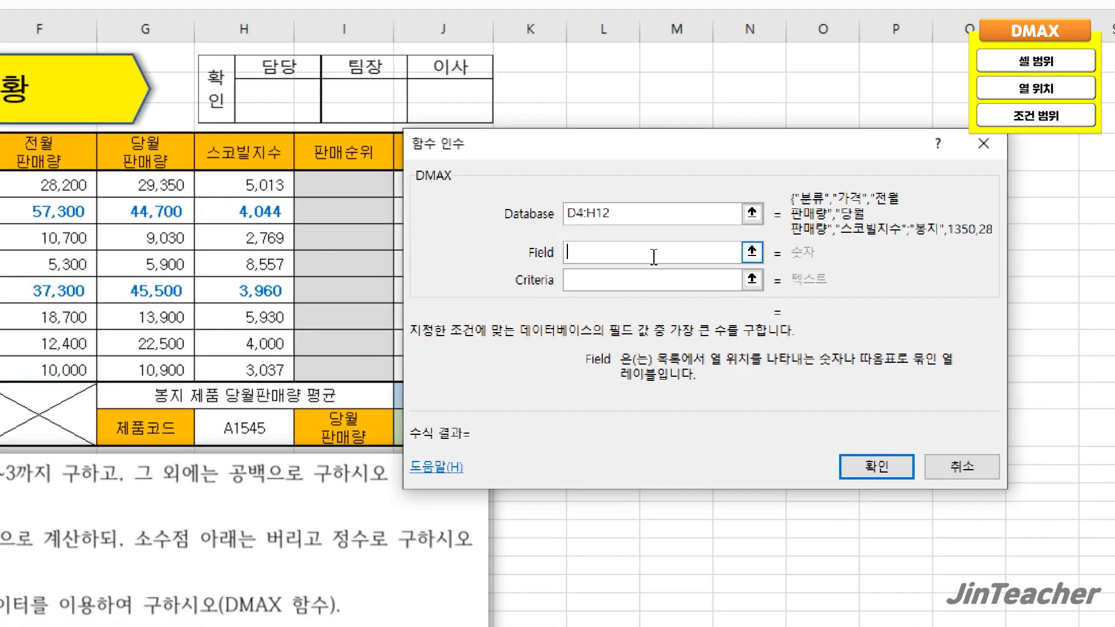
click(599, 284)
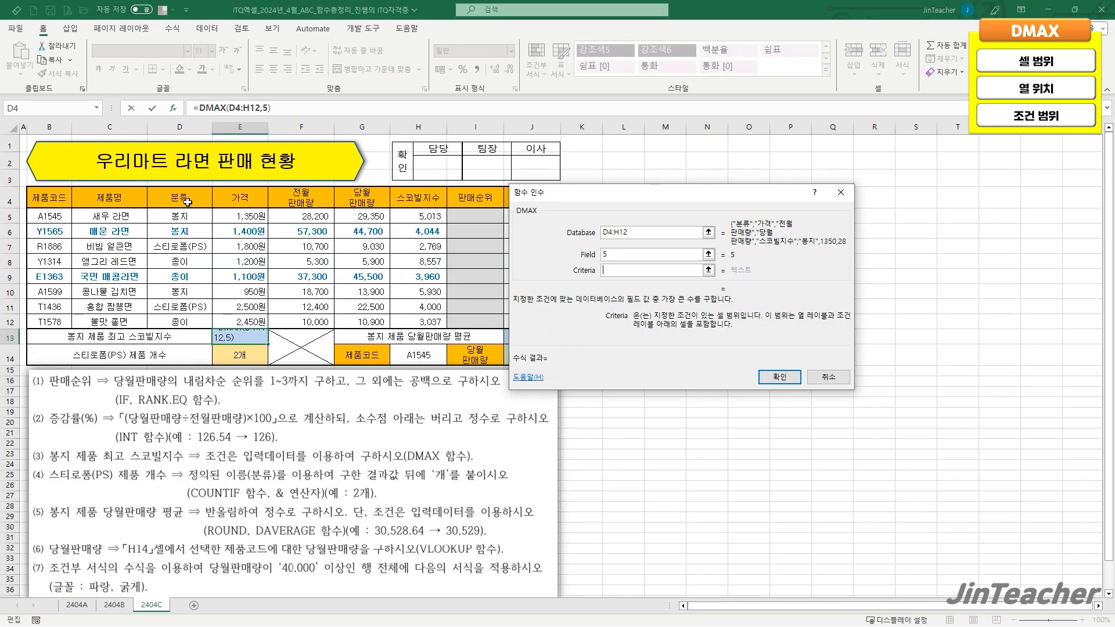
drag(187, 201, 182, 216)
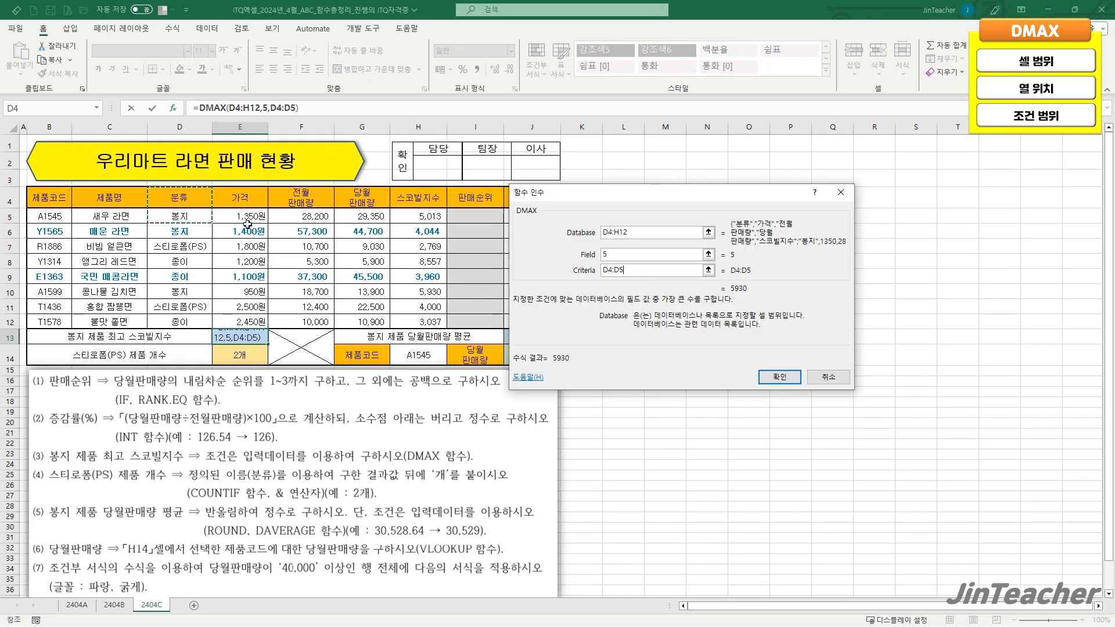
click(777, 376)
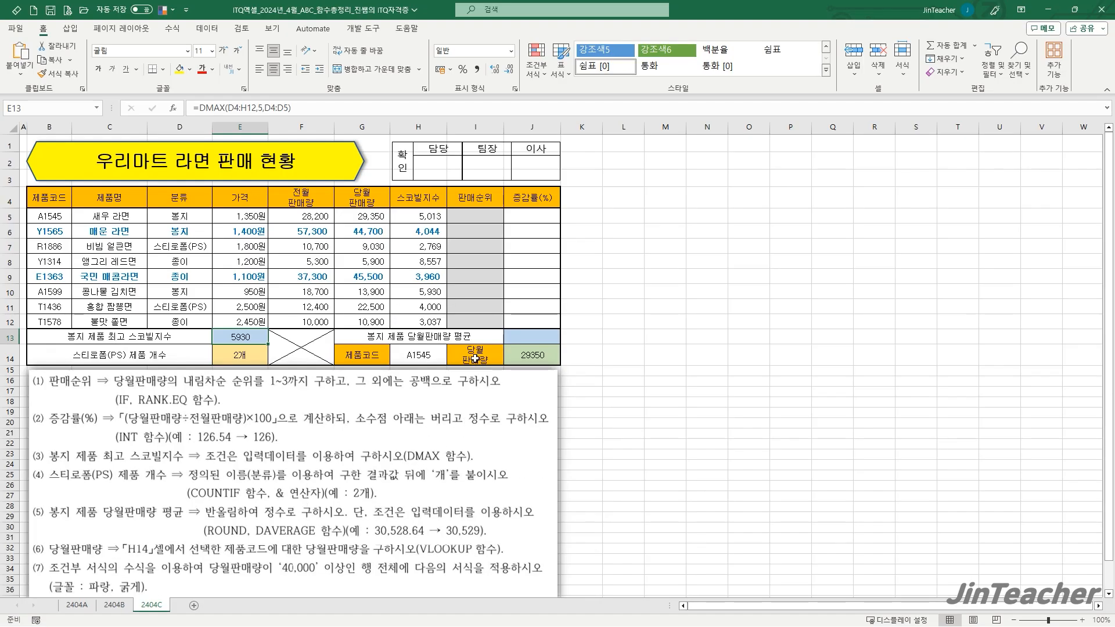
Check the data range D4:G12 from 분류 to 당월판매량 and insert the DAVERAGE function into the 봉지 제품 당월판매량 평균 cell J13
click(532, 337)
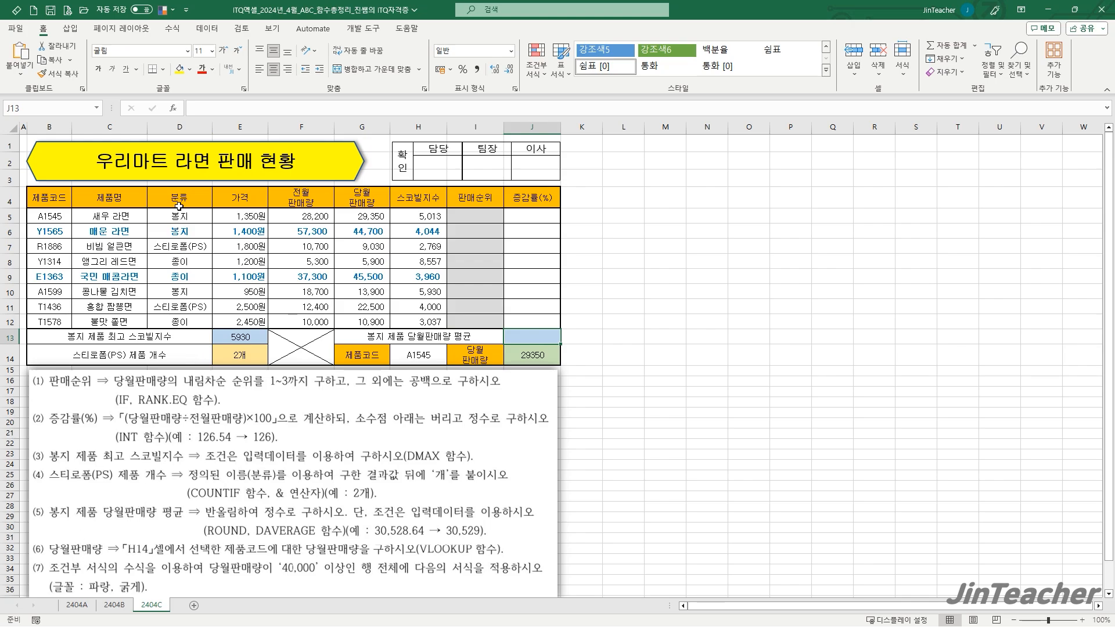
drag(178, 205, 358, 325)
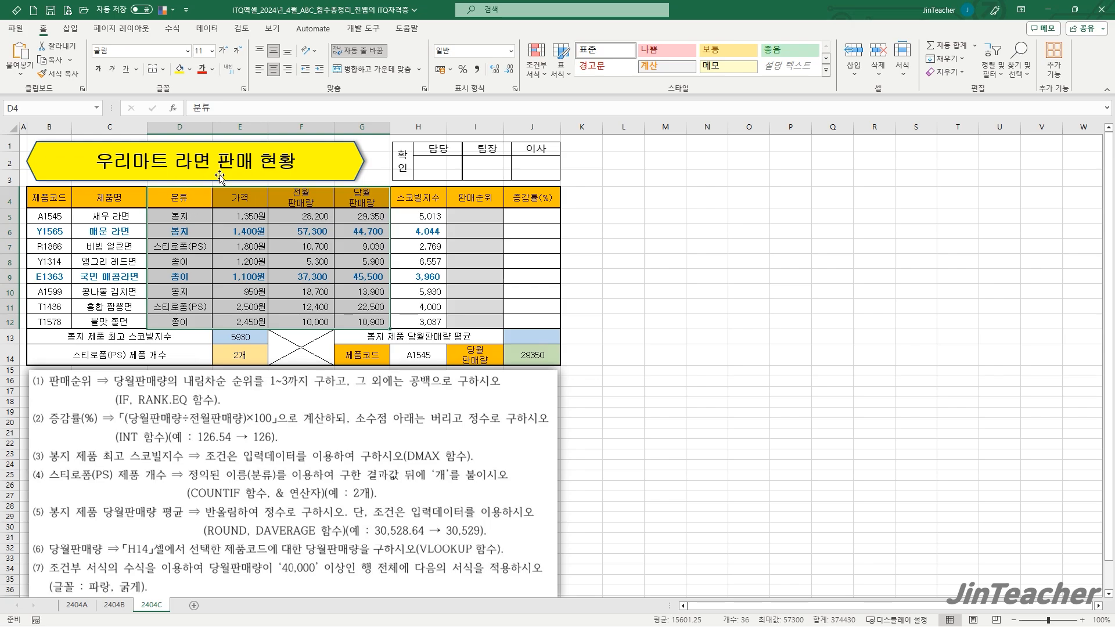
click(532, 336)
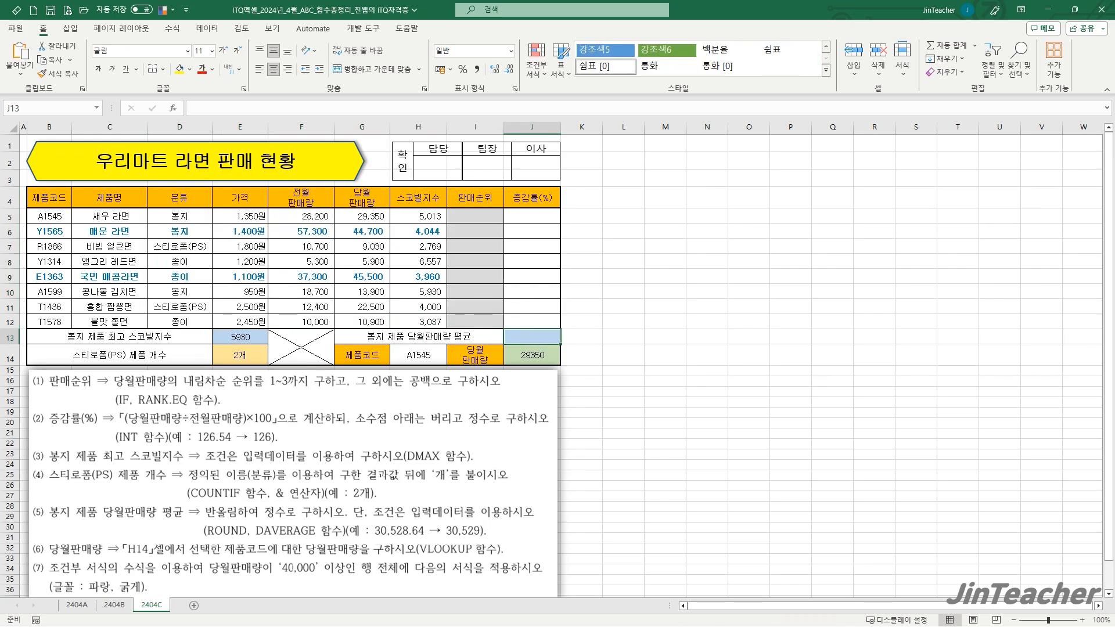
click(180, 108)
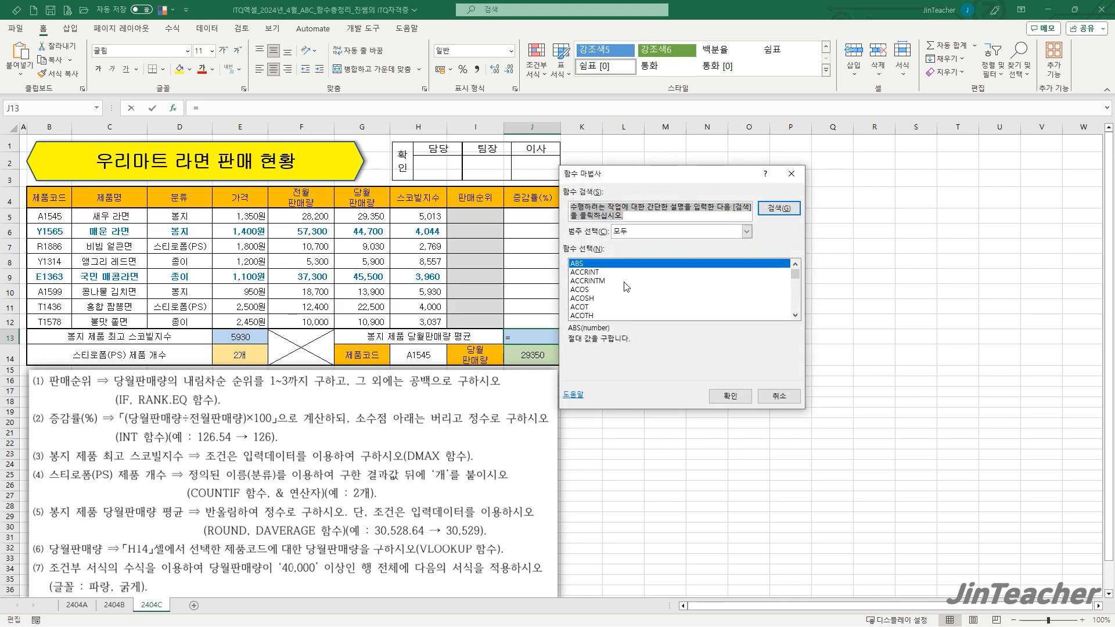
click(643, 291)
key(d)
scroll(642, 296, down, 2)
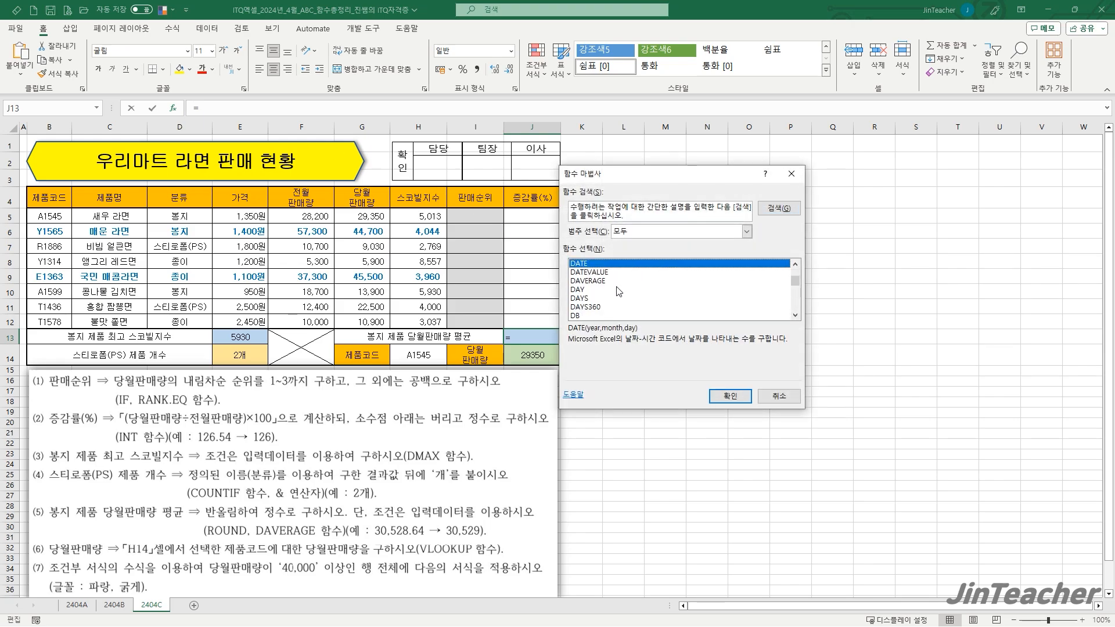
click(625, 290)
click(611, 281)
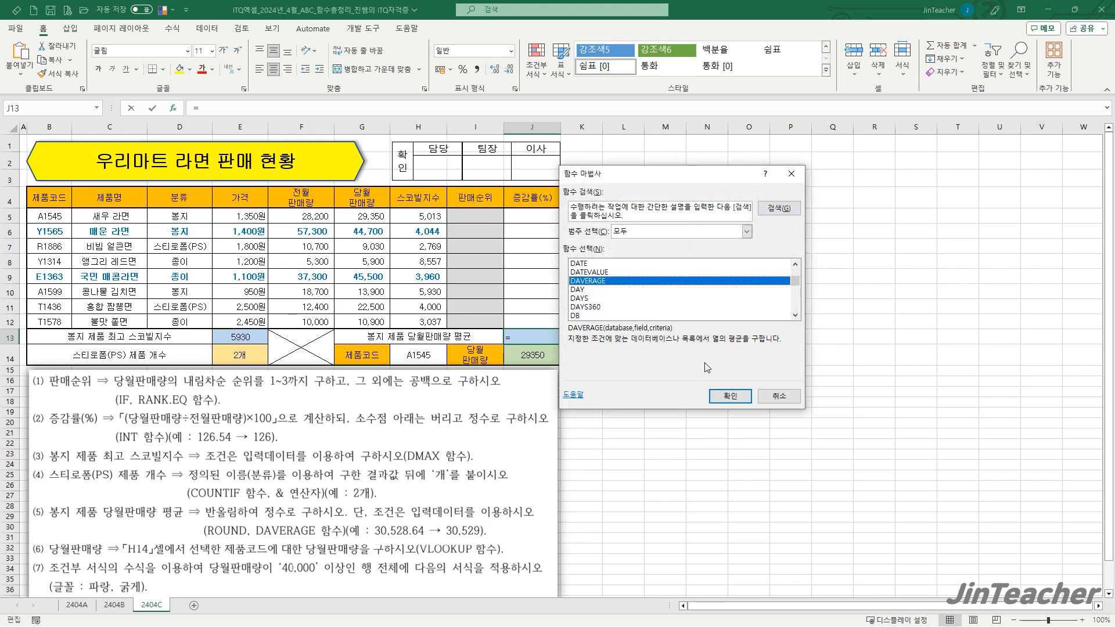
click(730, 396)
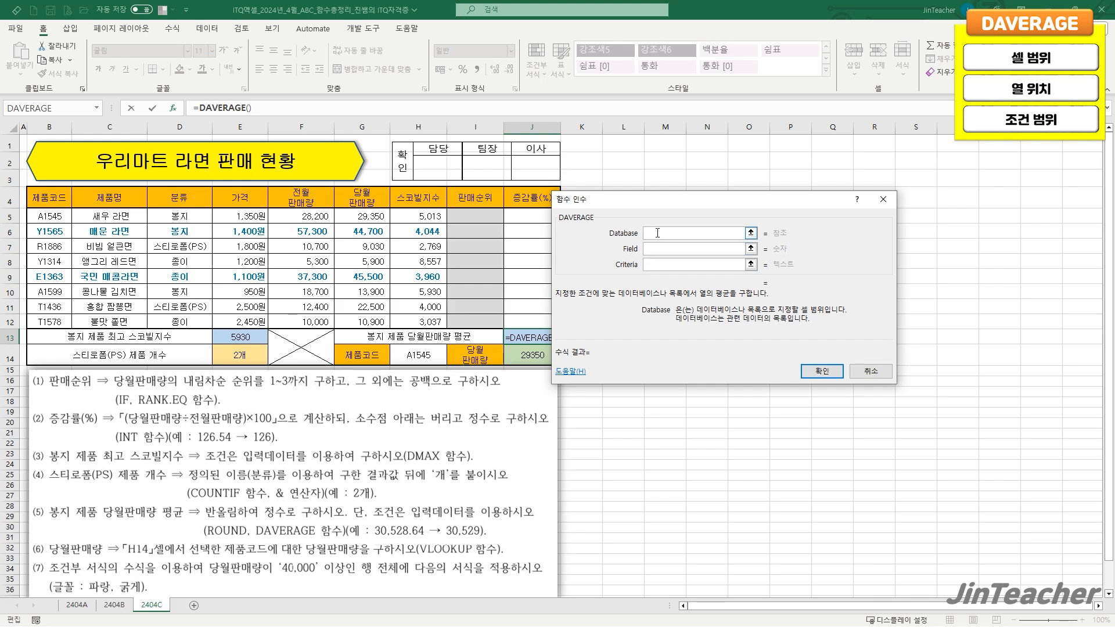
Set DAVERAGE's Database to D4:G12, Field to 4 and Criteria to D4:D5, and complete the formula
drag(212, 199, 367, 318)
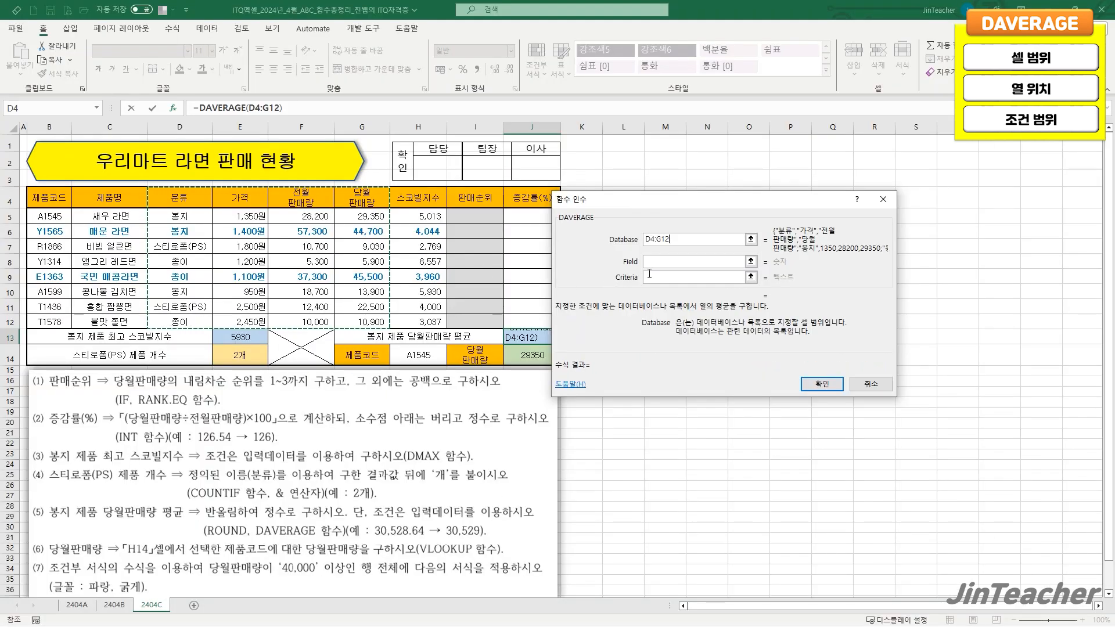
click(663, 264)
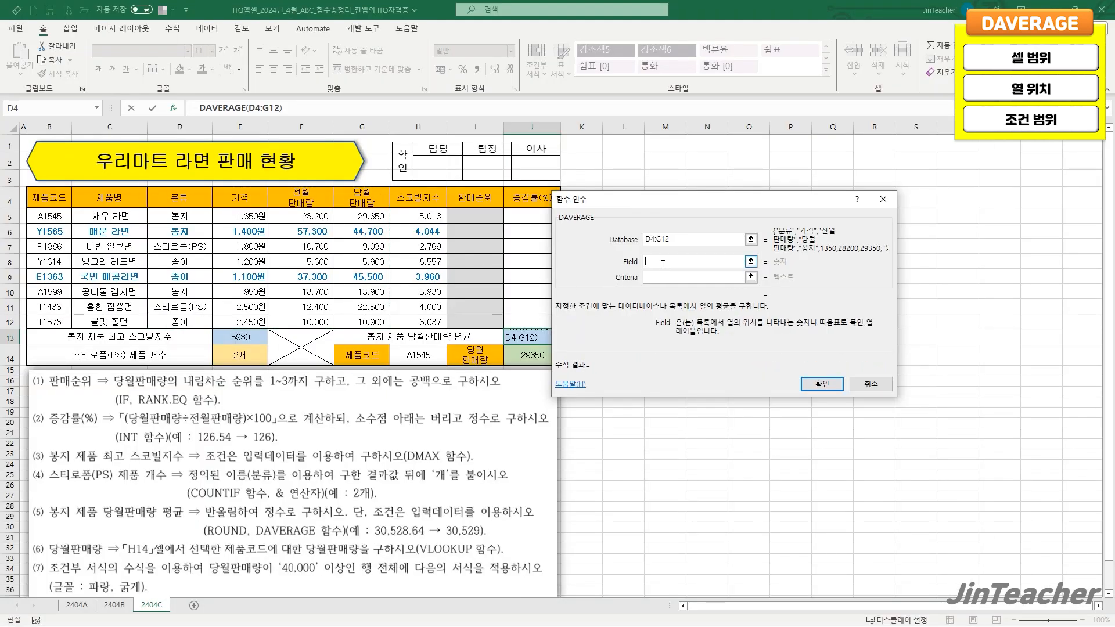
click(667, 276)
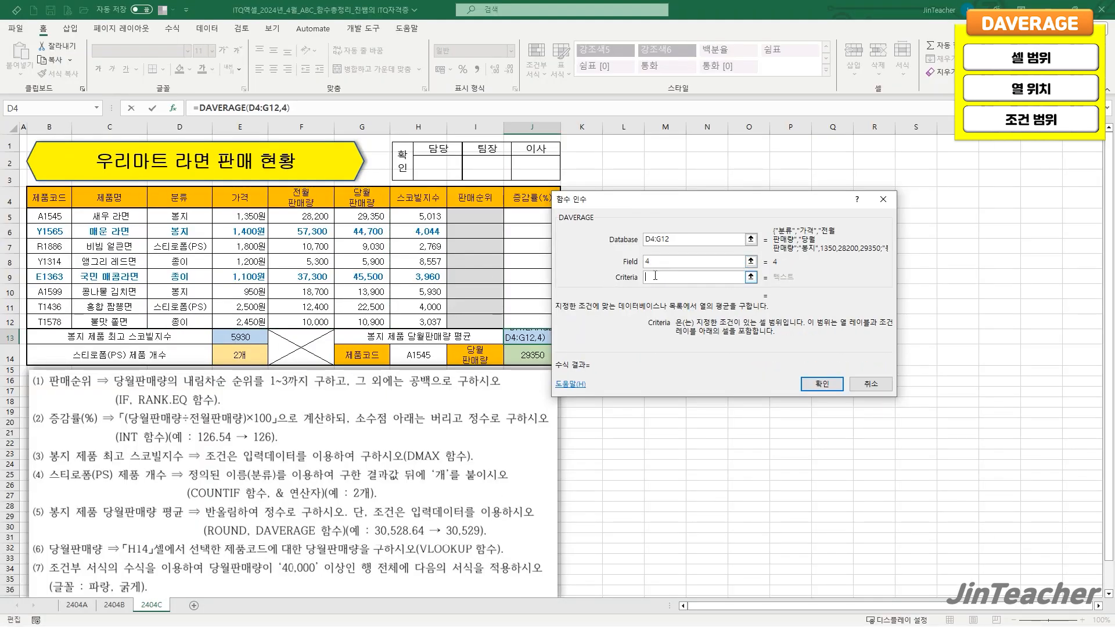
drag(187, 201, 186, 217)
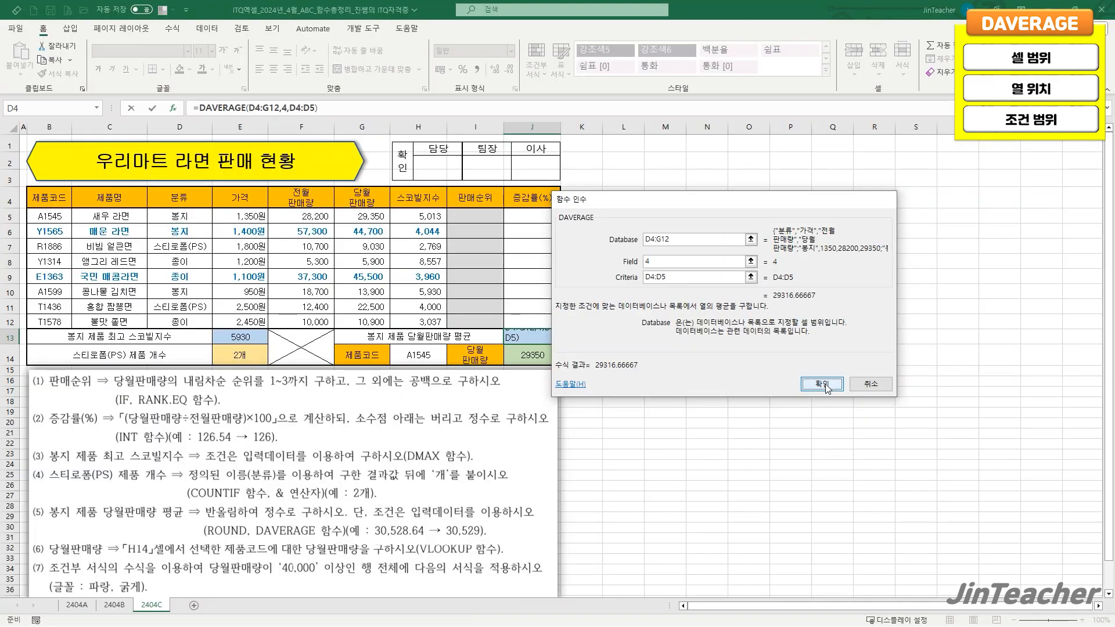
click(847, 443)
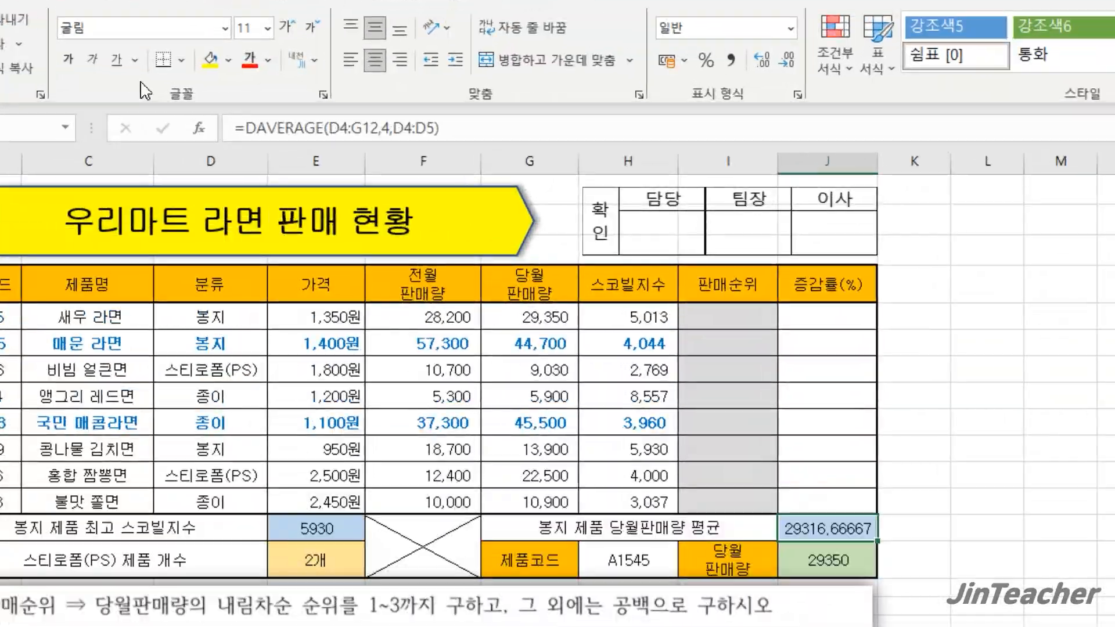
Cut the DAVERAGE expression out of J13's formula, keeping the equals sign, and insert the ROUND function in its place
drag(241, 126, 503, 131)
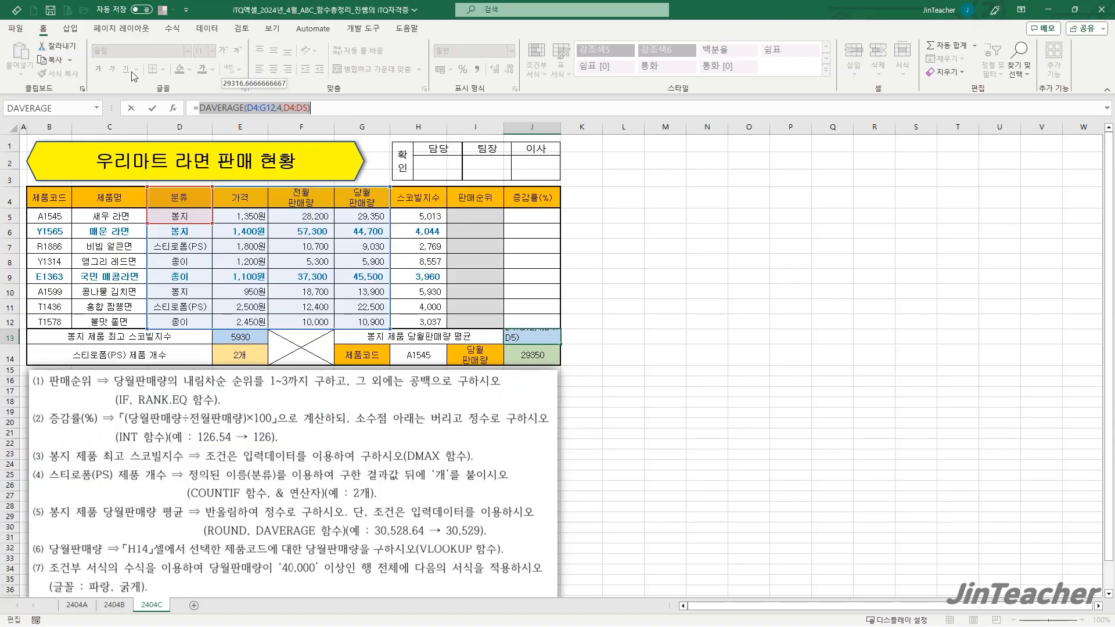
click(71, 50)
click(173, 108)
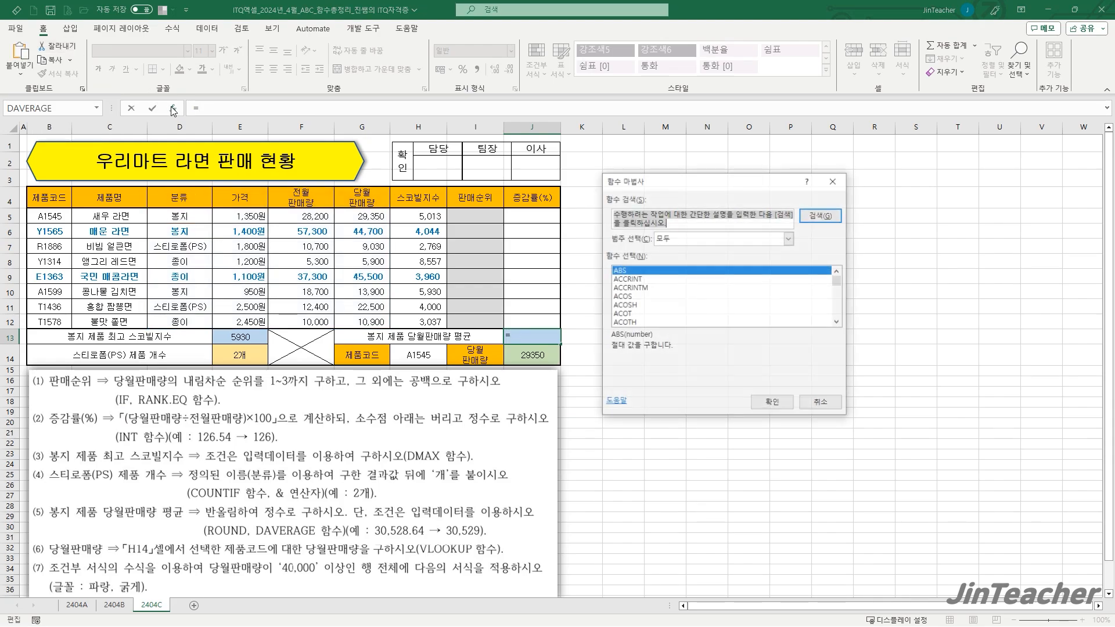
click(662, 297)
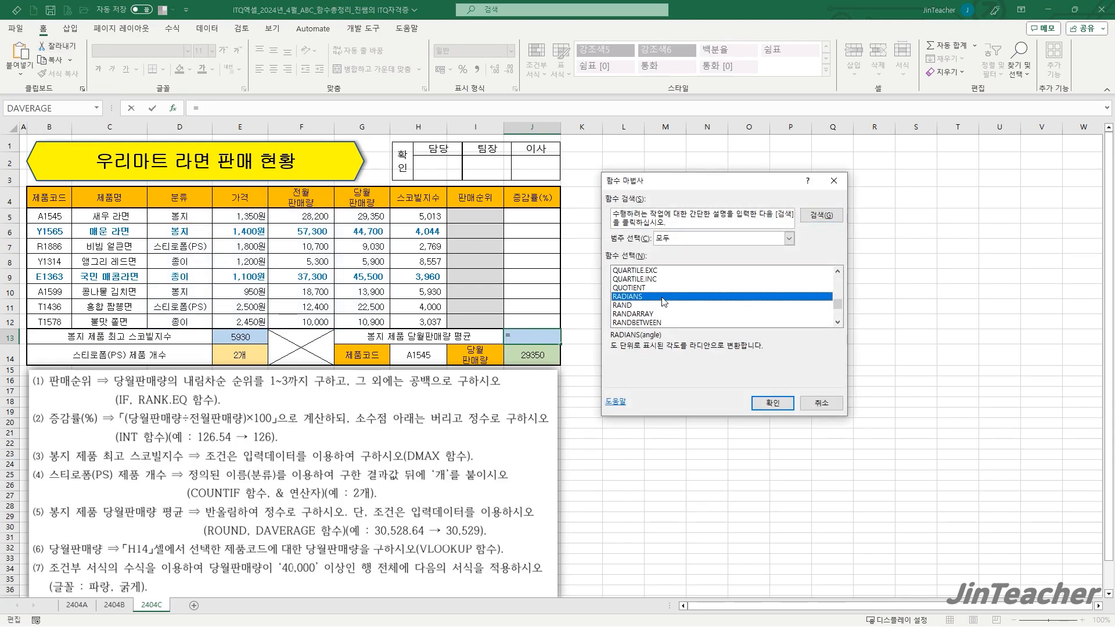
key(r)
scroll(663, 301, down, 1)
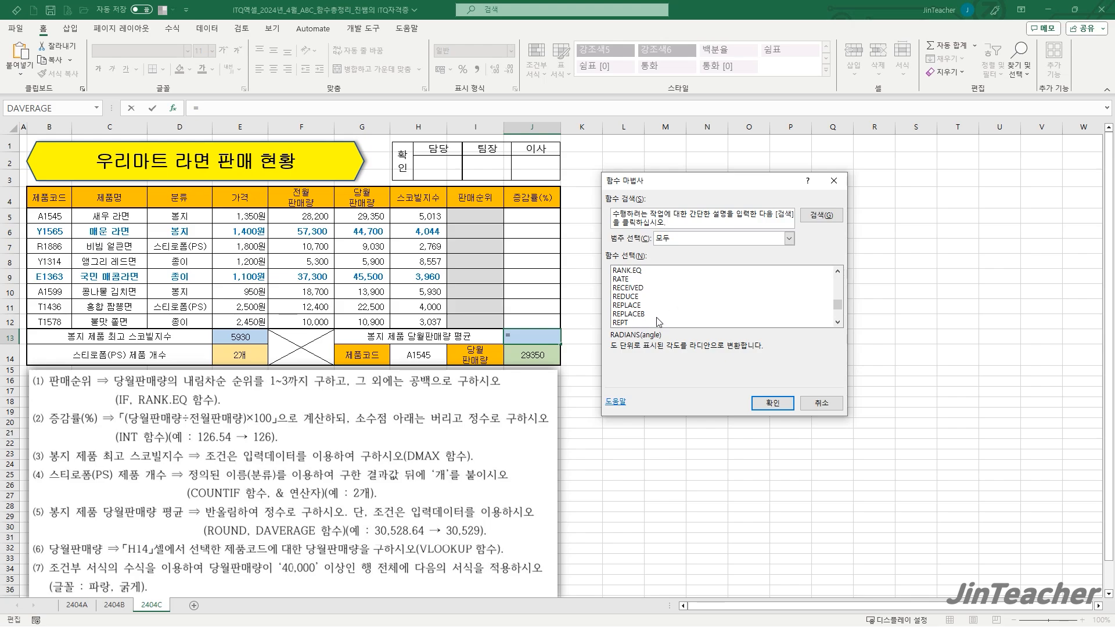
scroll(659, 321, down, 2)
click(647, 305)
click(771, 402)
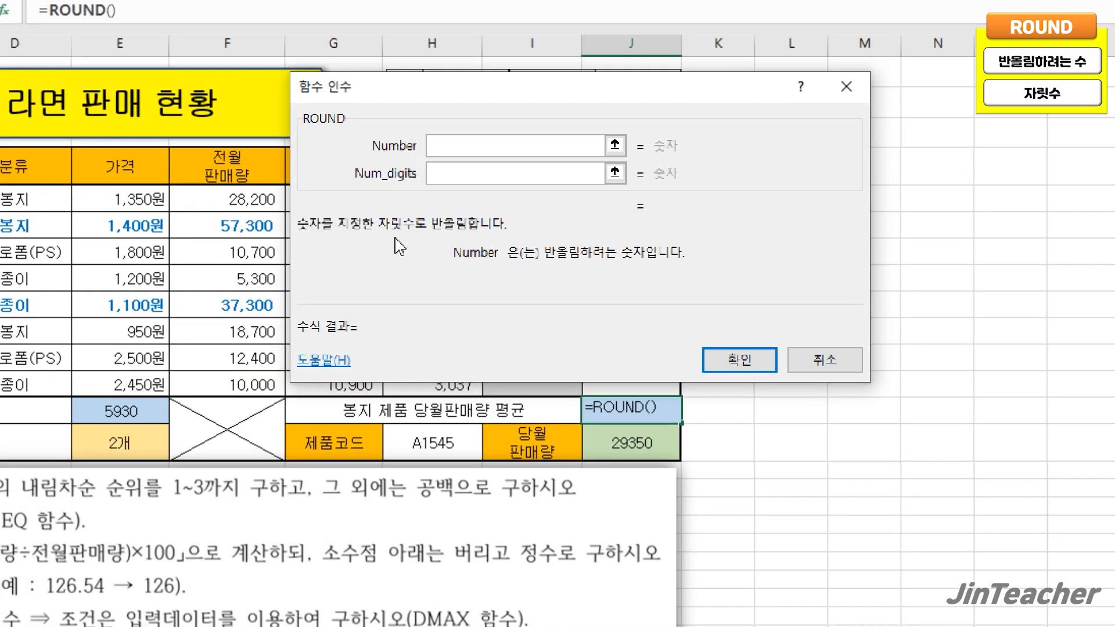
Paste the cut DAVERAGE expression into ROUND's Number argument
right_click(442, 144)
click(505, 209)
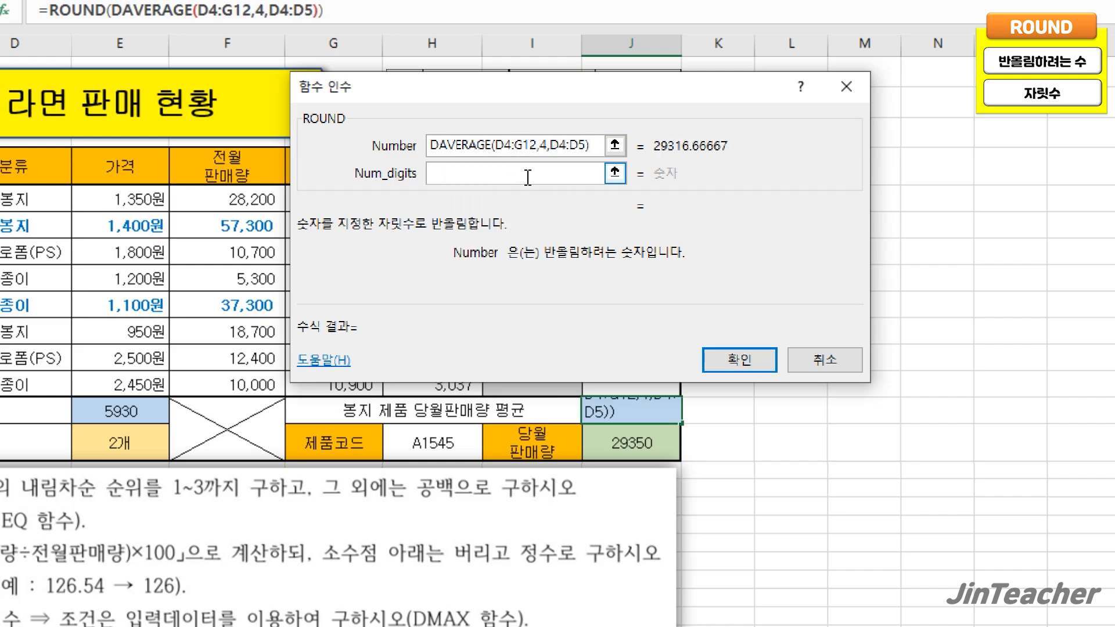
click(599, 174)
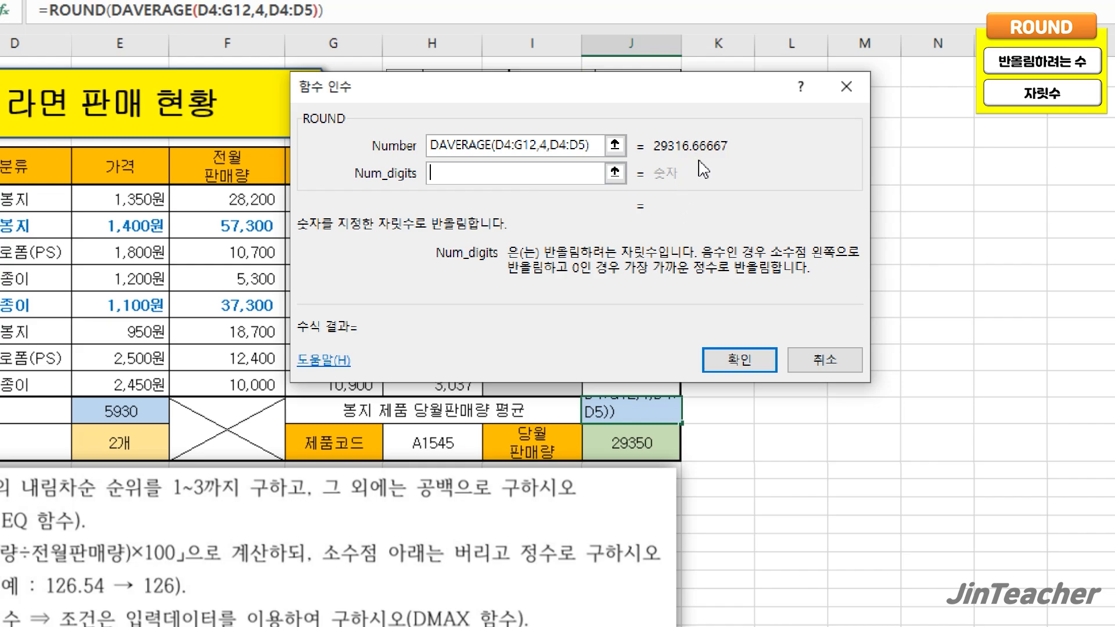
Try 1, 0 and -1 as ROUND's Num_digits to compare the rounding, clearing each value
text(1)
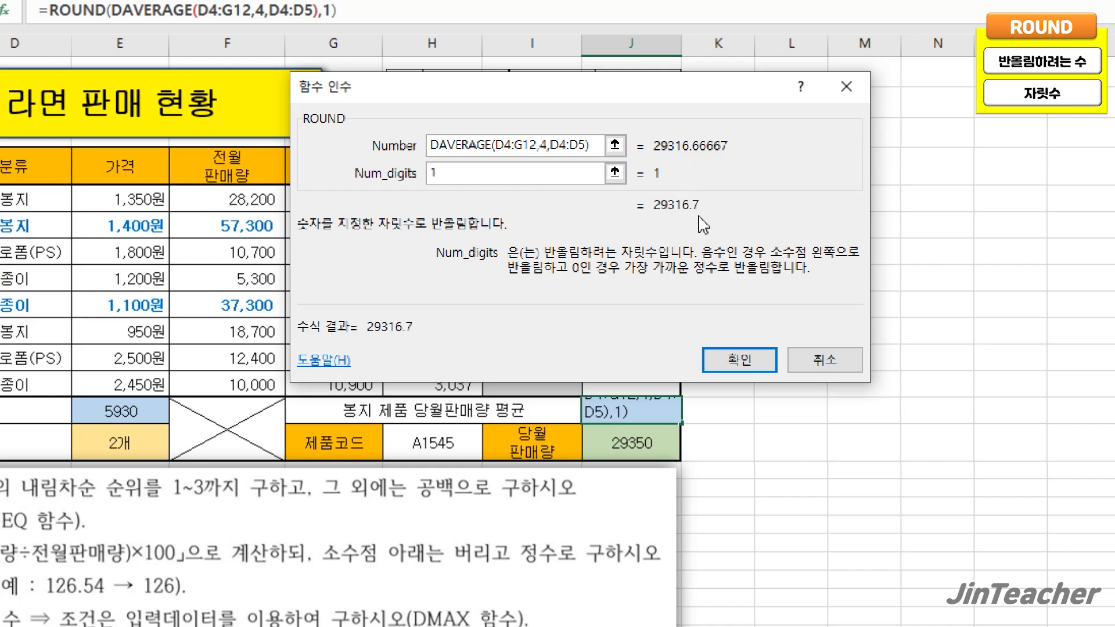
key(BackSpace)
text(0)
key(BackSpace)
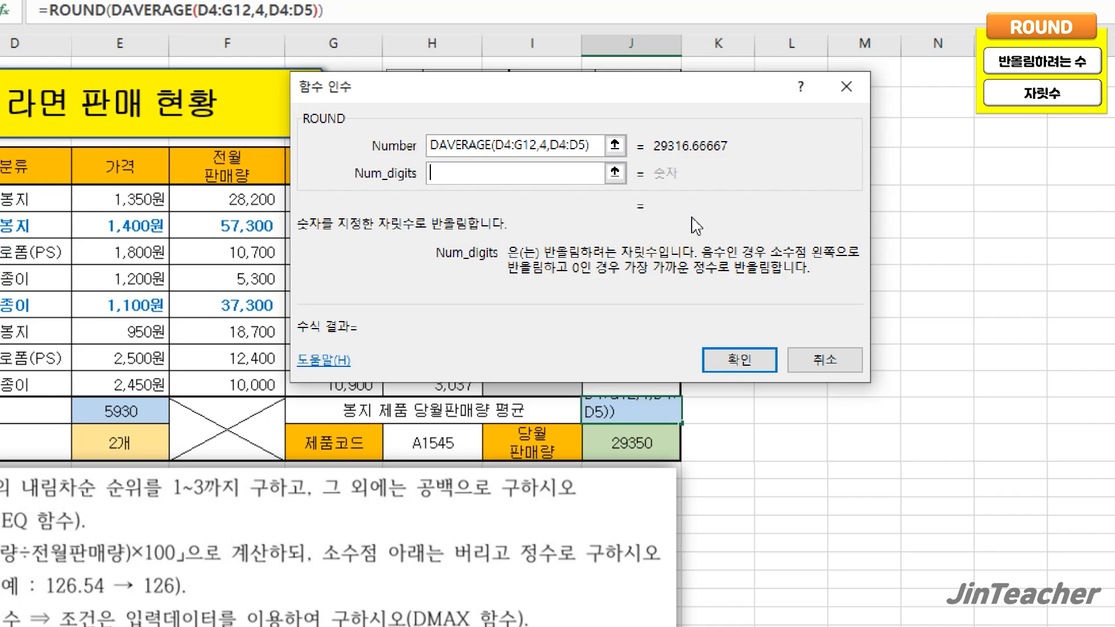
text(-1)
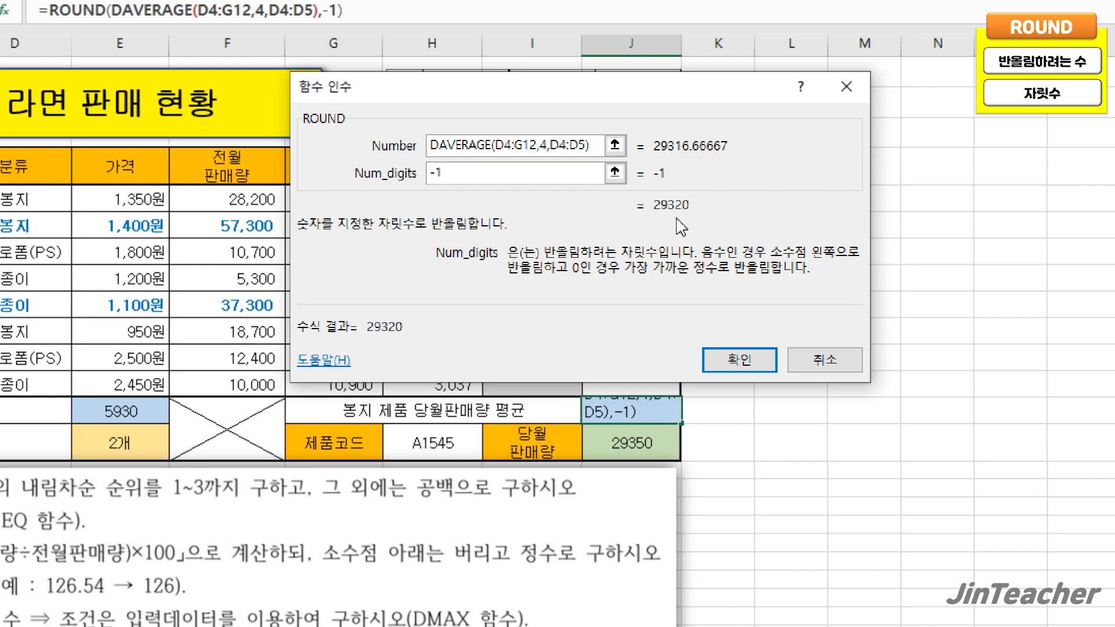
key(BackSpace)
key(BackSpace)
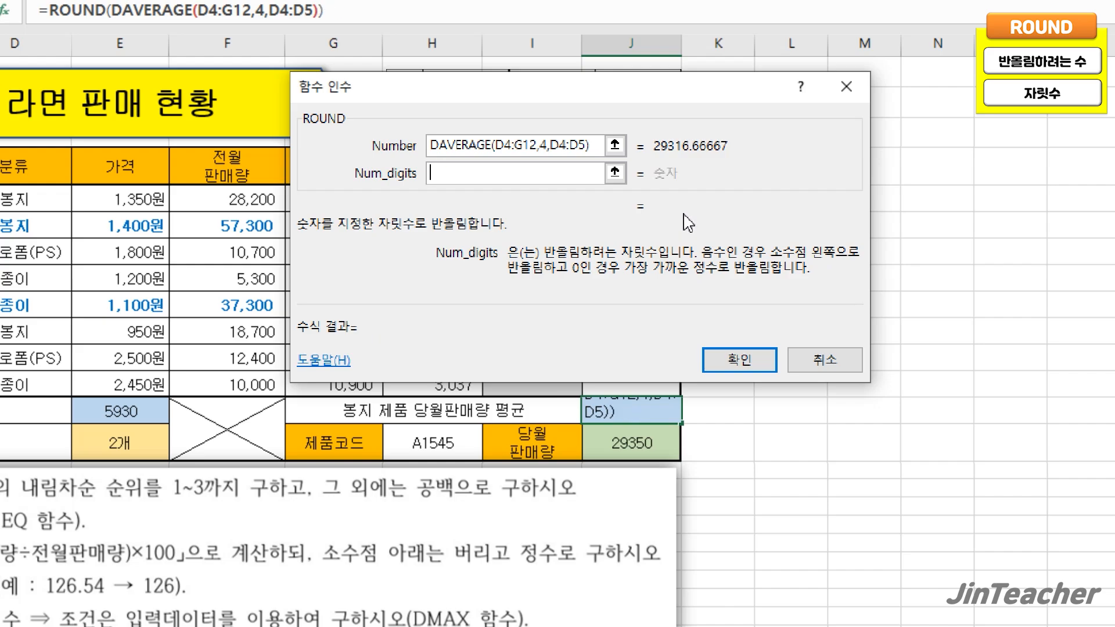
Set ROUND's Num_digits to 0 and complete the formula in J13
text(0)
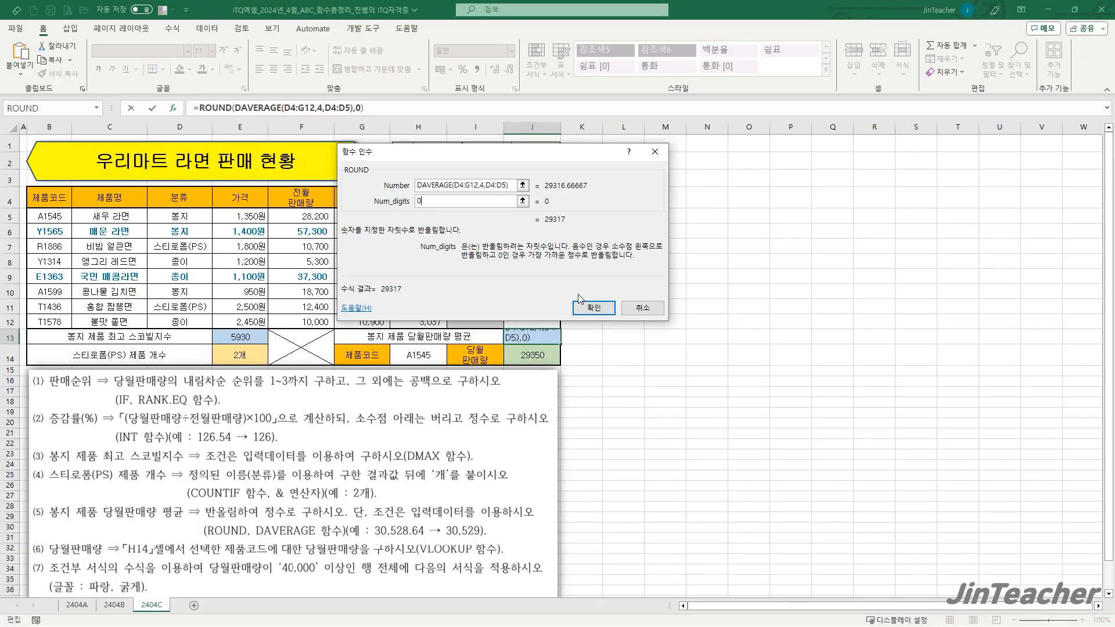
click(594, 308)
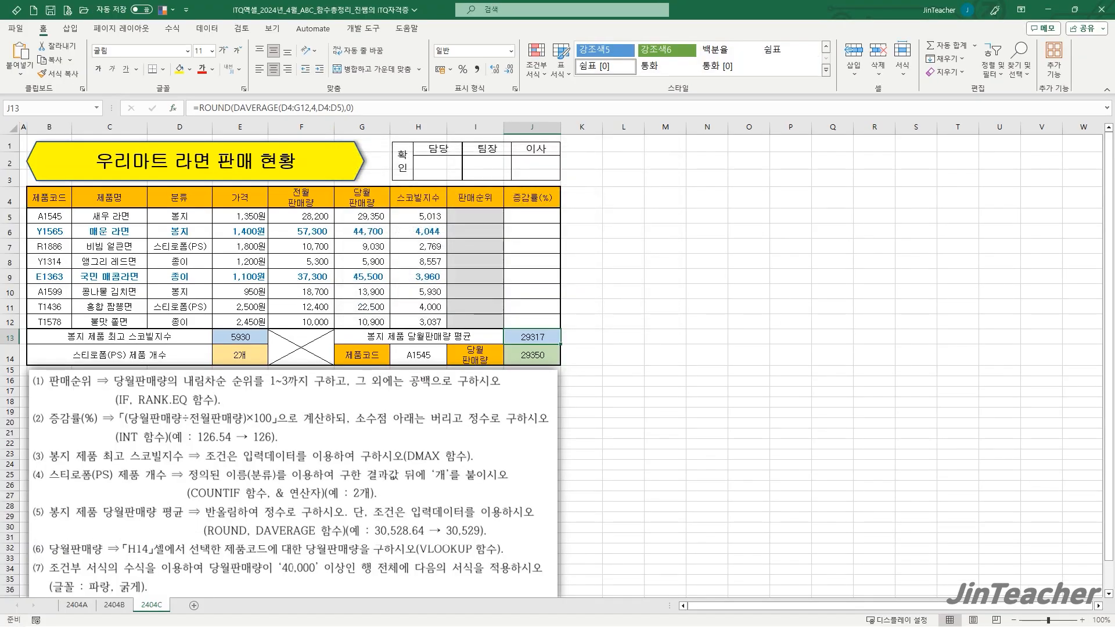
Switch to sheet 2404B and check the condition cells D4:D5 and the data range D4:E12 from 제조사 to 판매금액
click(119, 606)
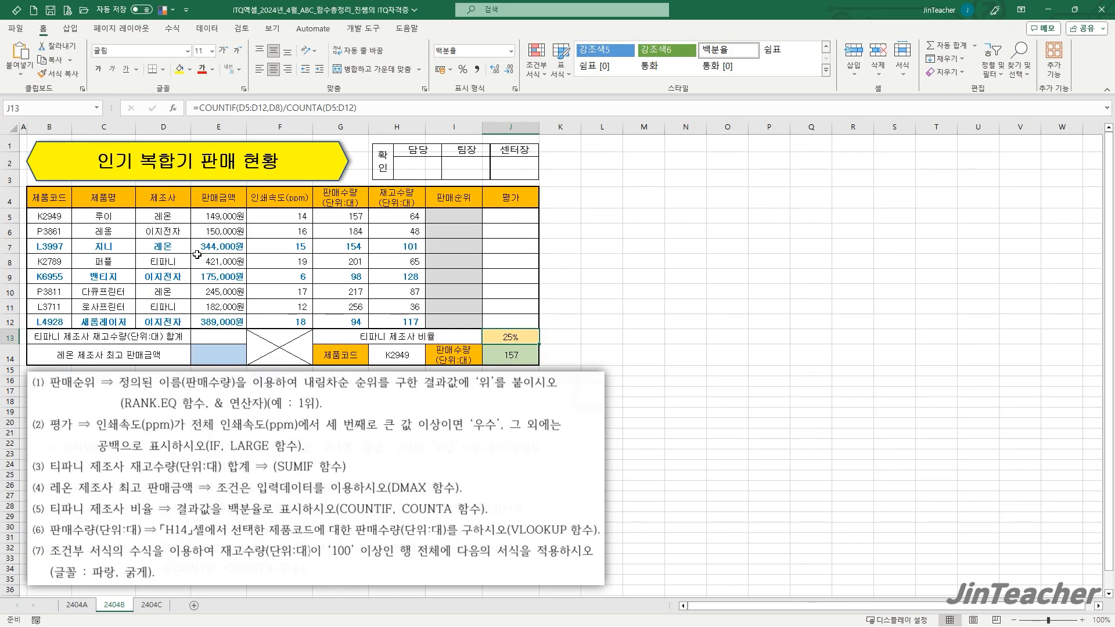
drag(171, 202, 165, 216)
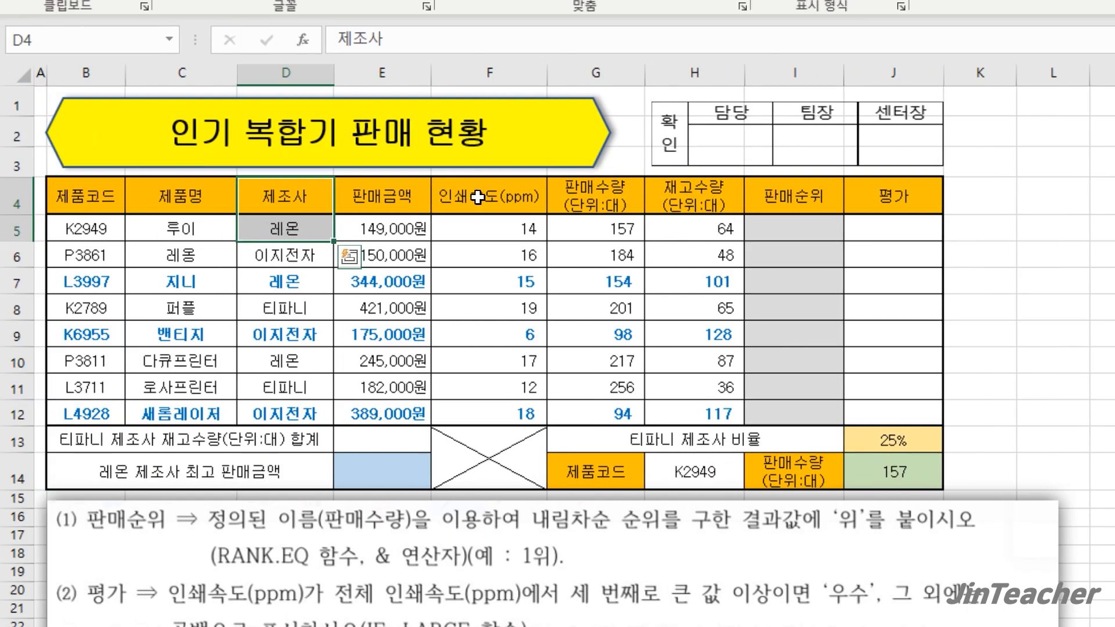
click(402, 194)
drag(308, 196, 369, 410)
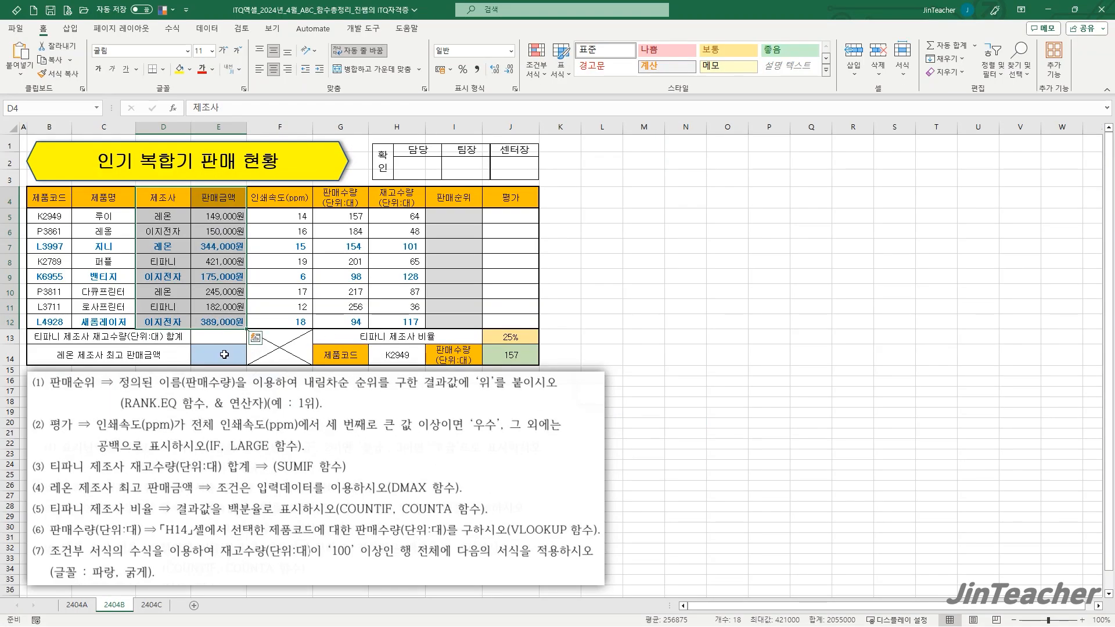
Insert the DMAX function into the 레몬 제조사 최고 판매금액 cell E14
click(225, 354)
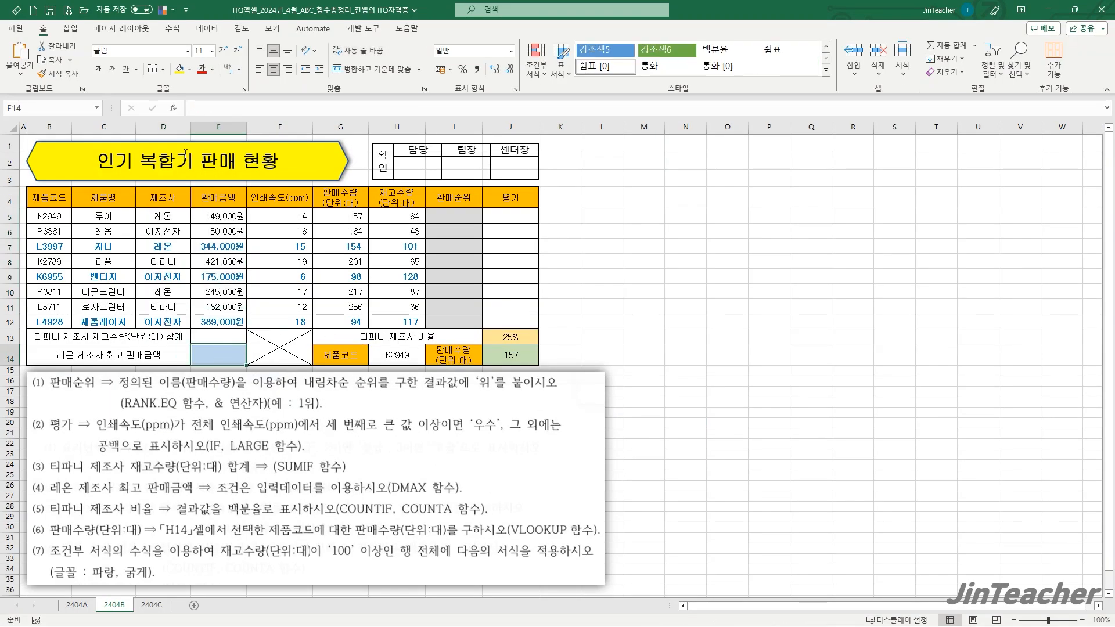
click(175, 107)
click(457, 244)
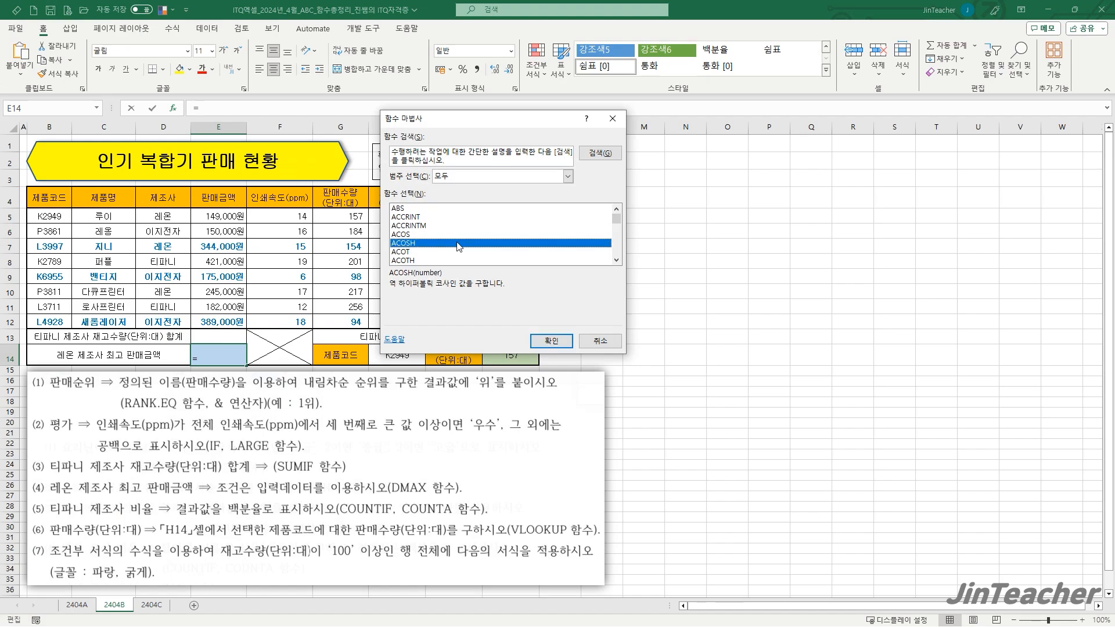
key(d)
scroll(456, 247, down, 1)
scroll(457, 247, down, 6)
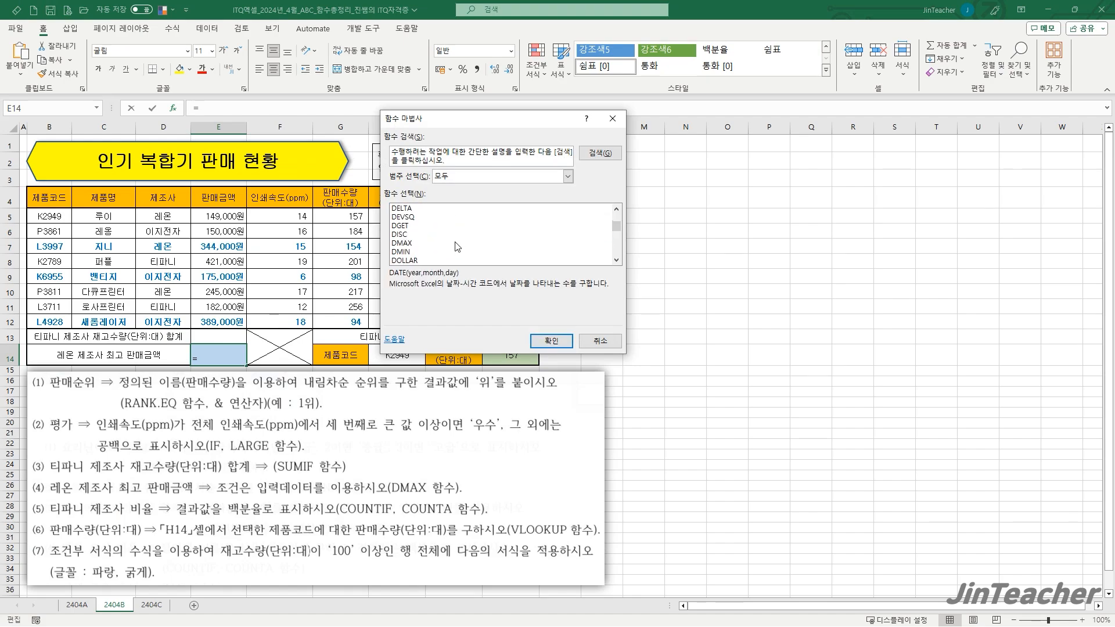
click(417, 247)
click(551, 340)
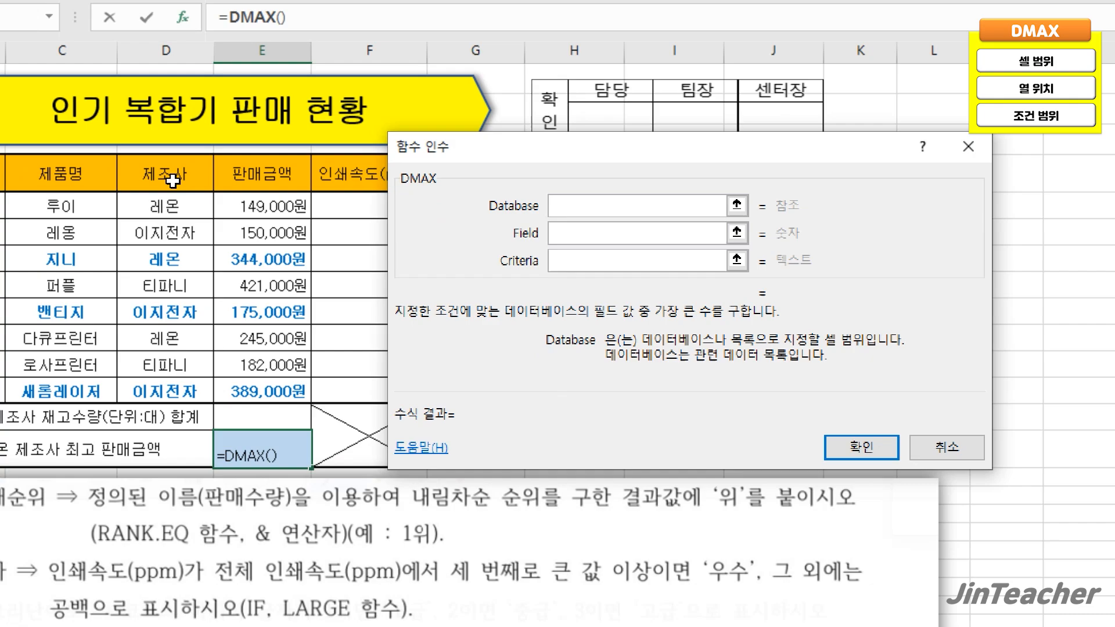
Set DMAX's Database to D4:E12, Field to 2 and Criteria to D4:D5, and complete the formula
drag(165, 199, 275, 385)
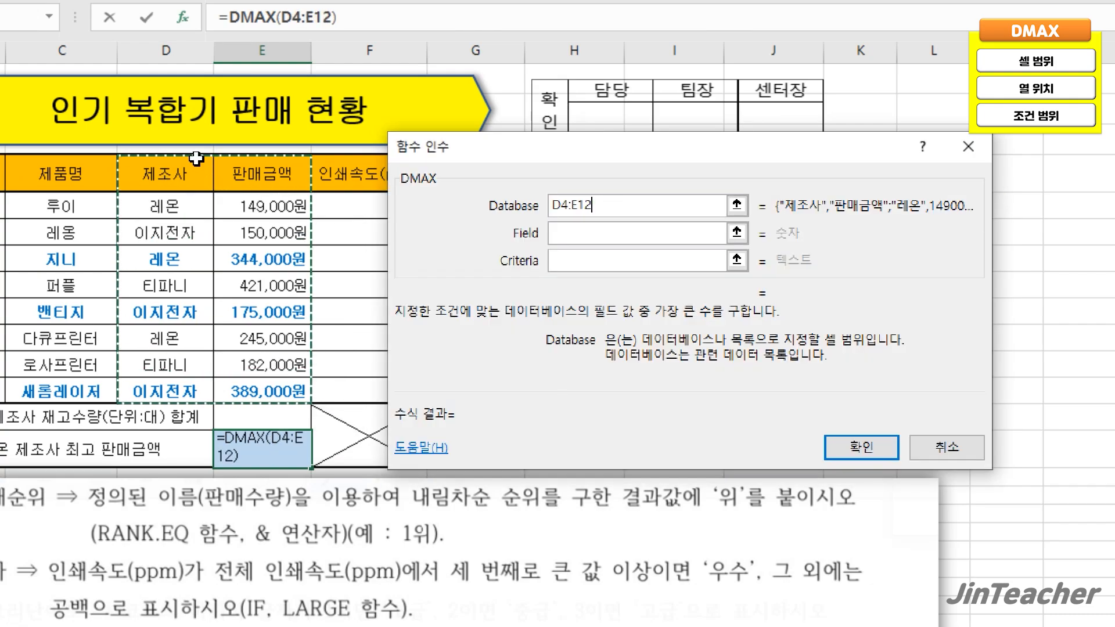
click(595, 238)
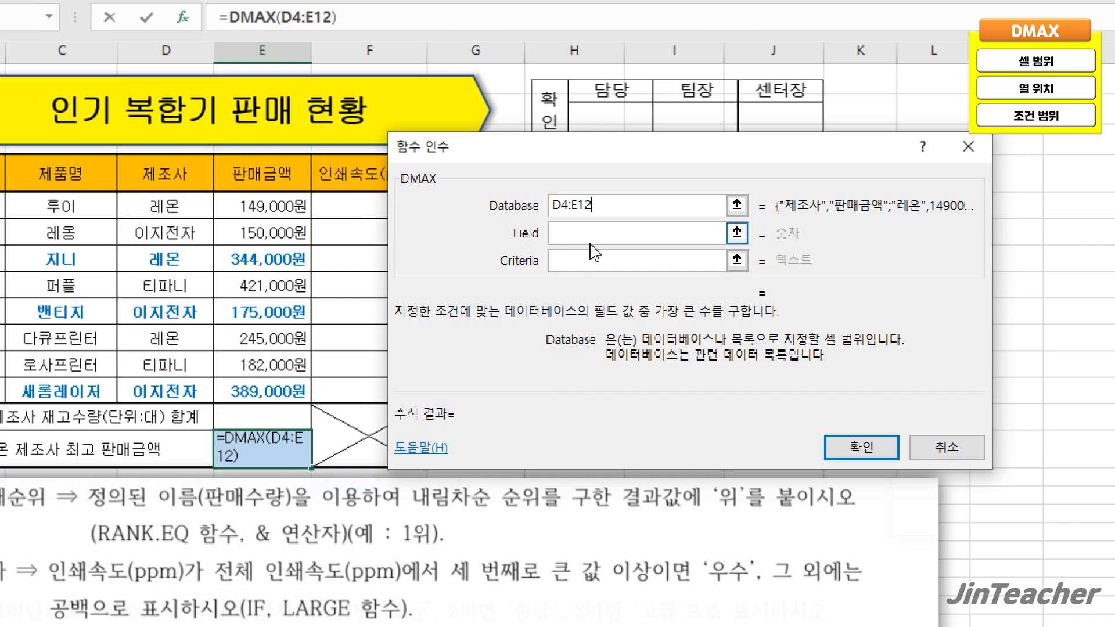
text(2)
click(587, 261)
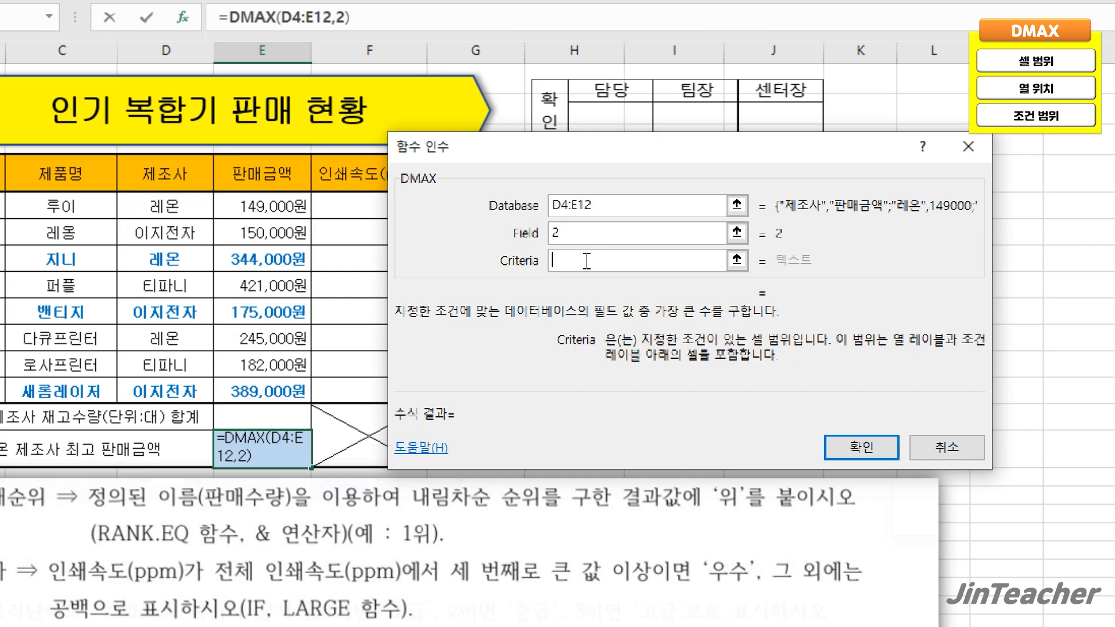
drag(187, 189, 192, 208)
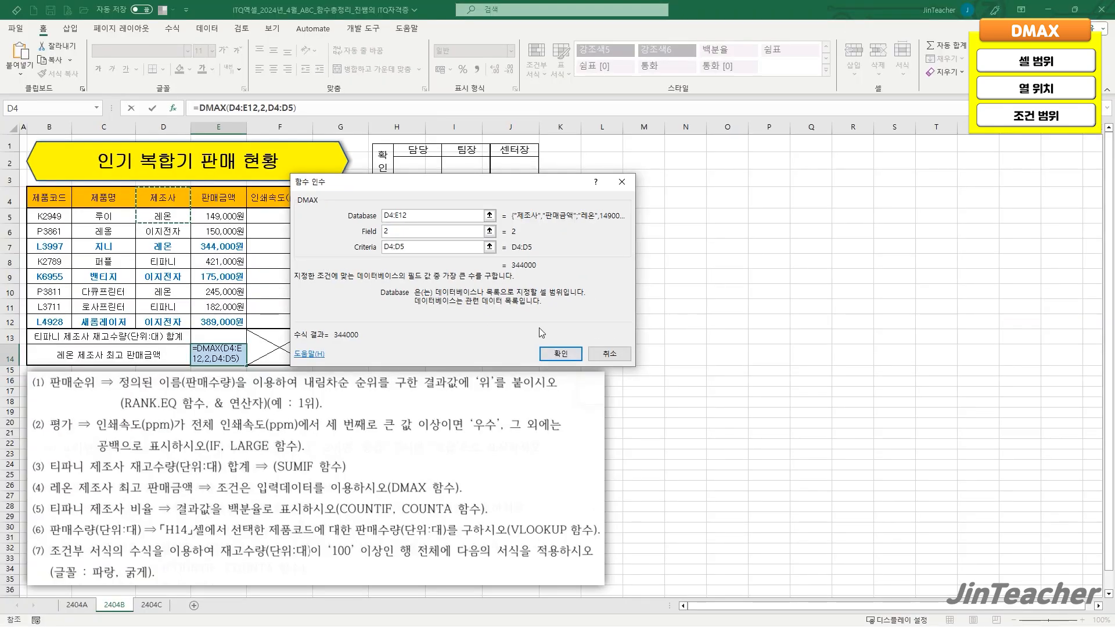
click(572, 356)
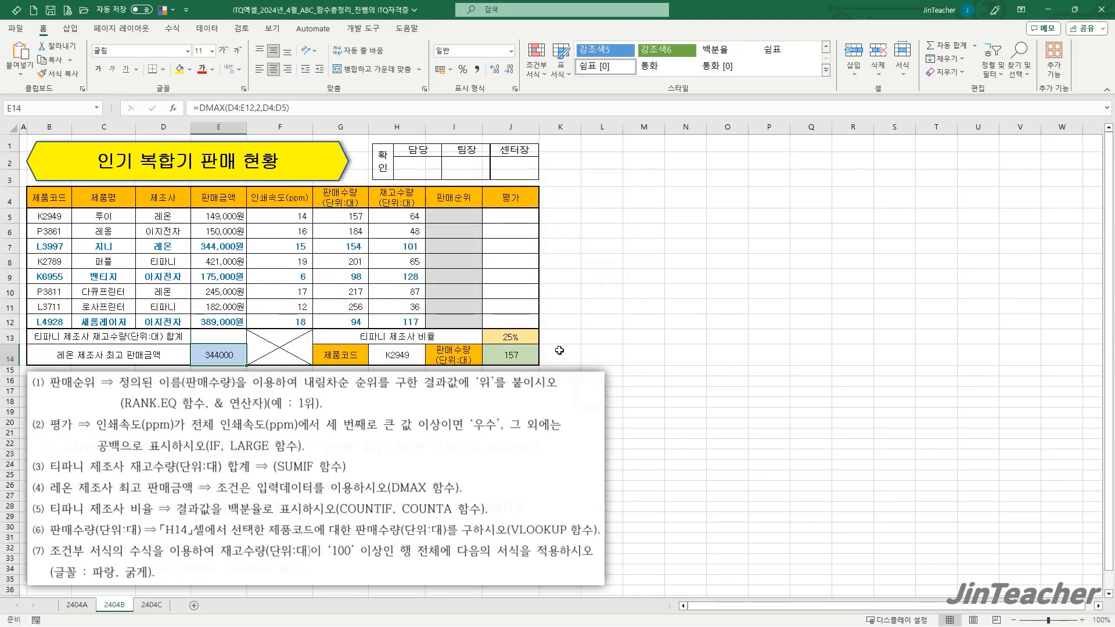
On sheet 2404A, check the data range D4:F12 and insert the DSUM function into the 다이어트 요리후기 합계 cell E13
click(85, 607)
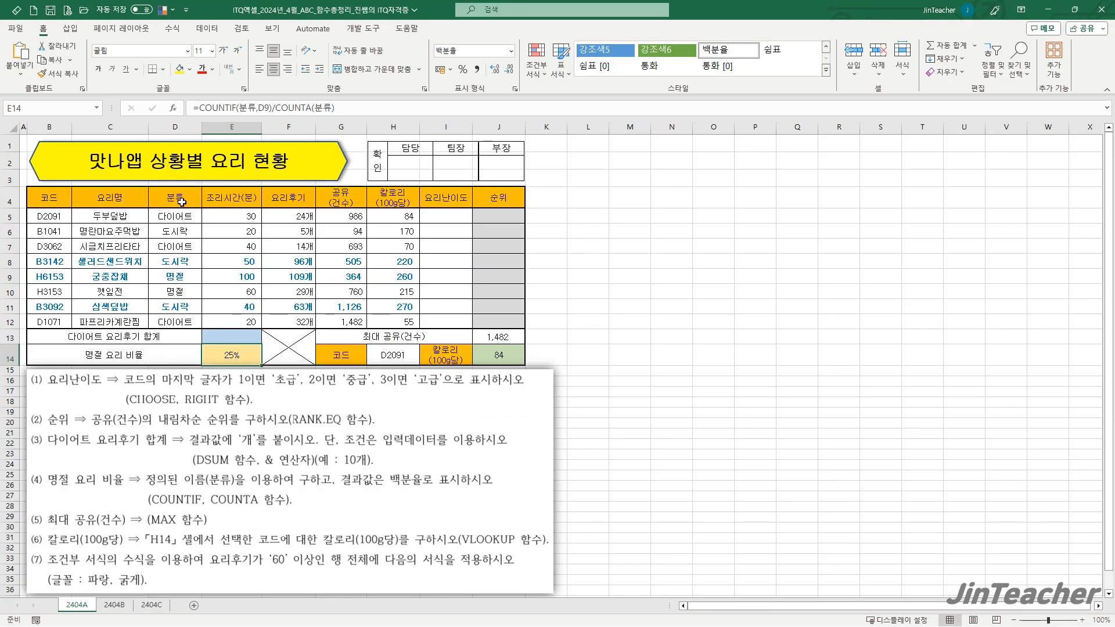
drag(182, 202, 282, 321)
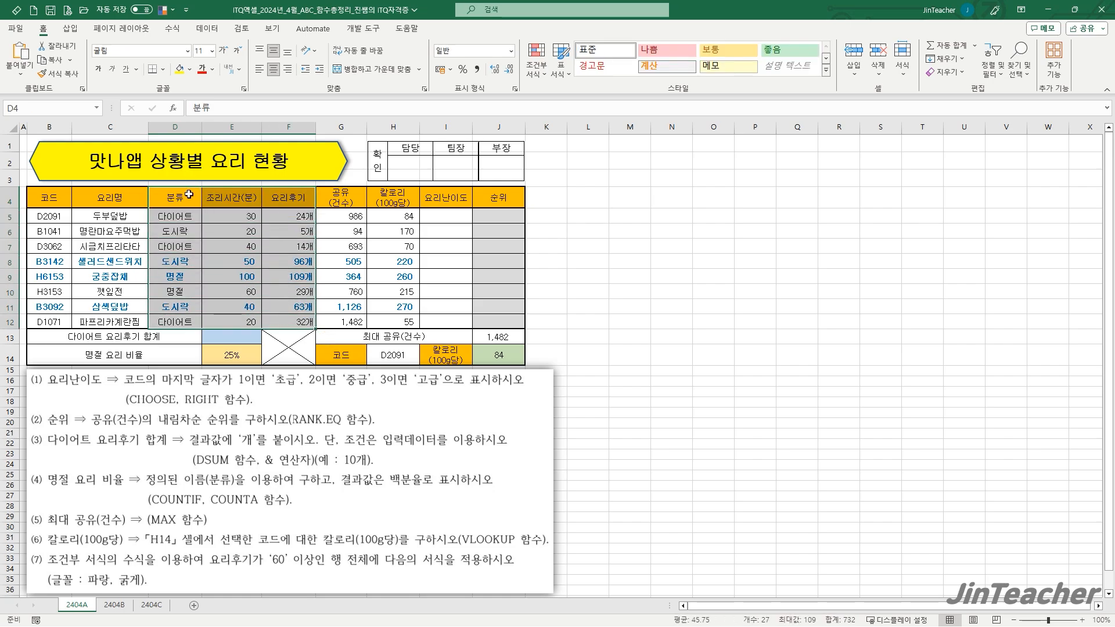
click(236, 334)
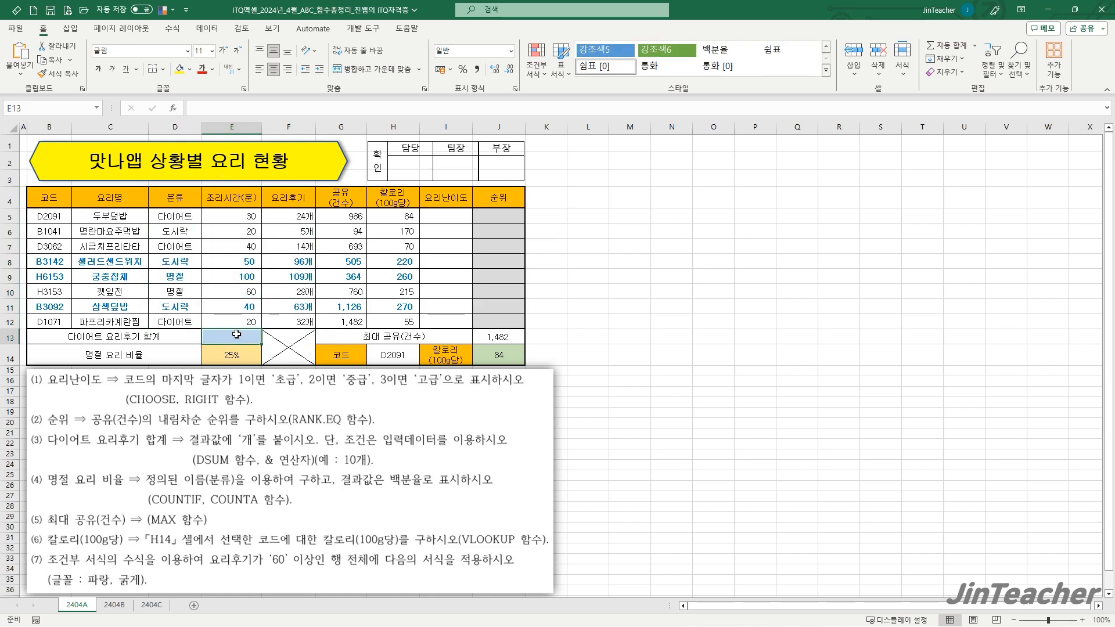
click(175, 109)
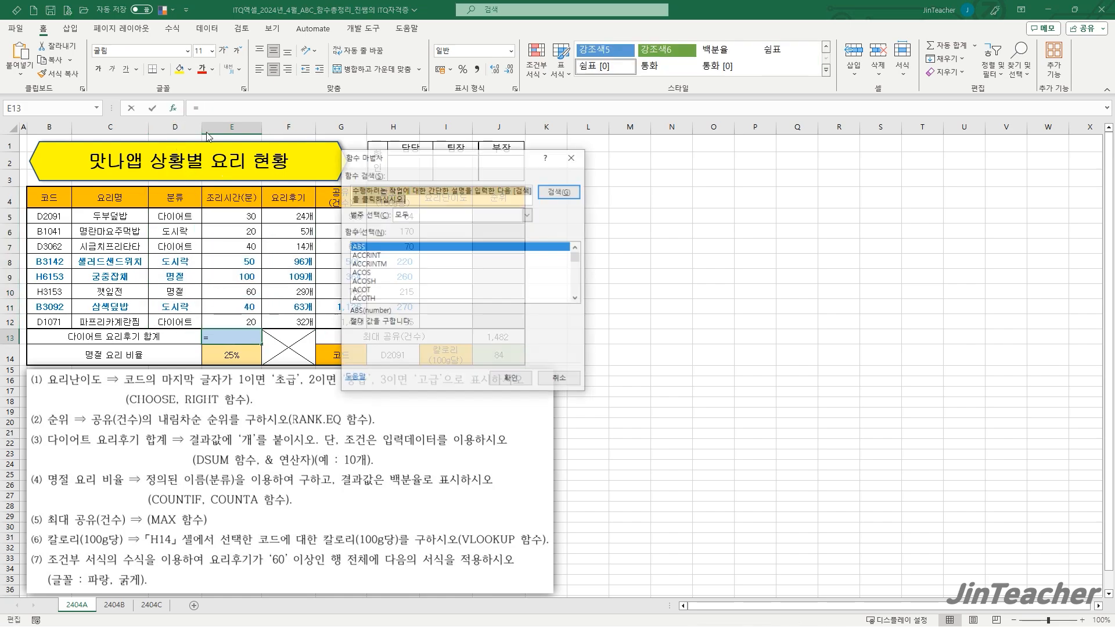
click(412, 295)
scroll(413, 293, down, 10)
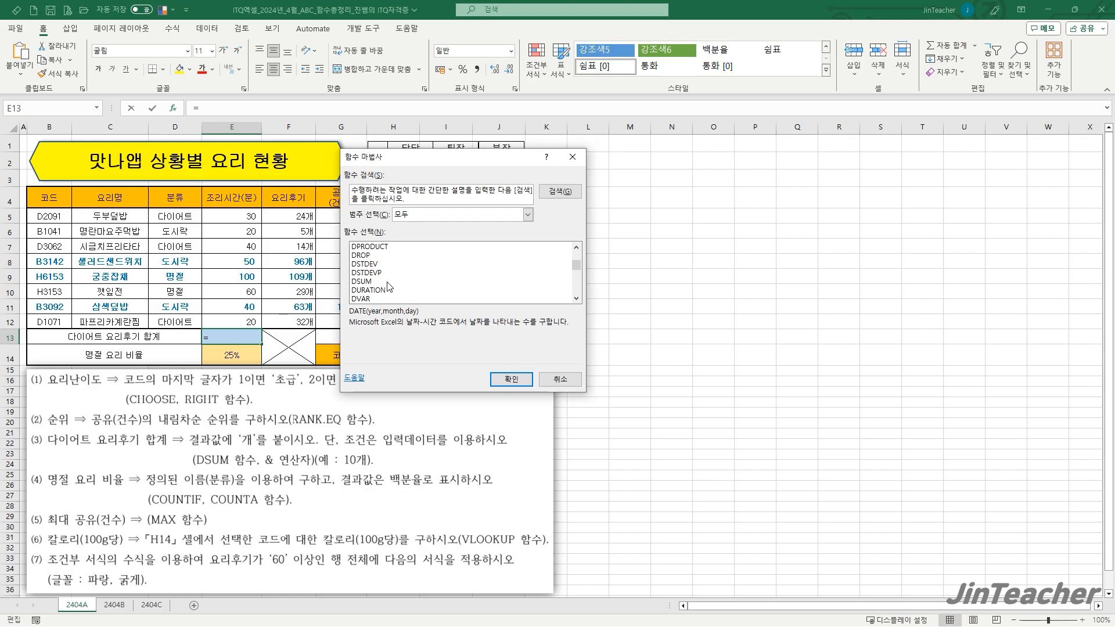
click(390, 281)
click(511, 380)
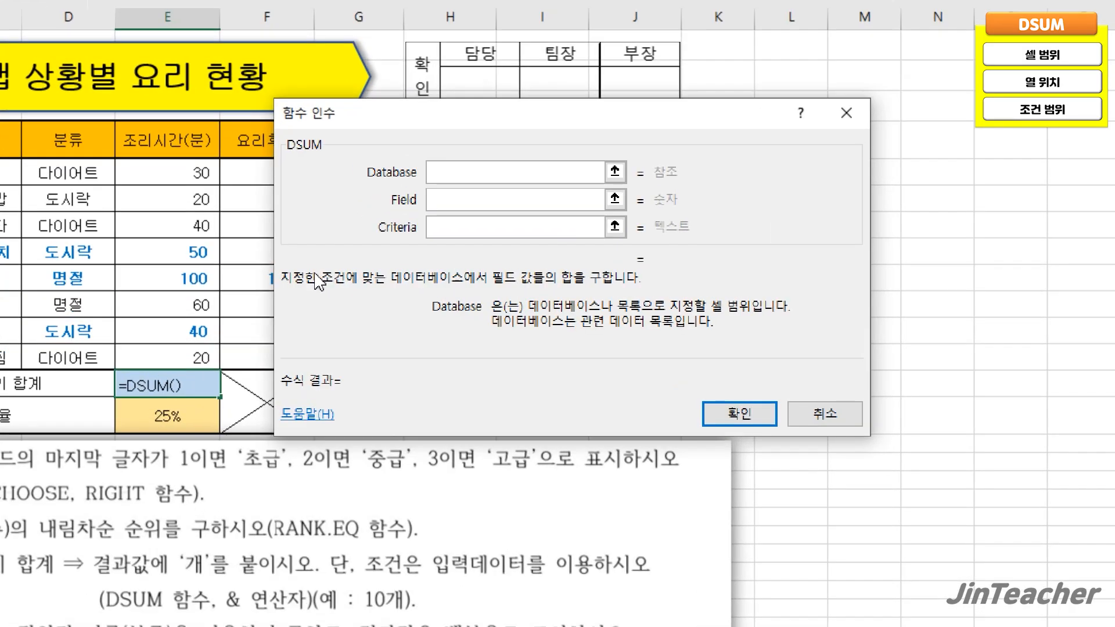
Set DSUM's Database to D4:F12, Field to 3 and Criteria to D4:D5, and complete the formula
drag(317, 274, 340, 274)
drag(205, 130, 399, 357)
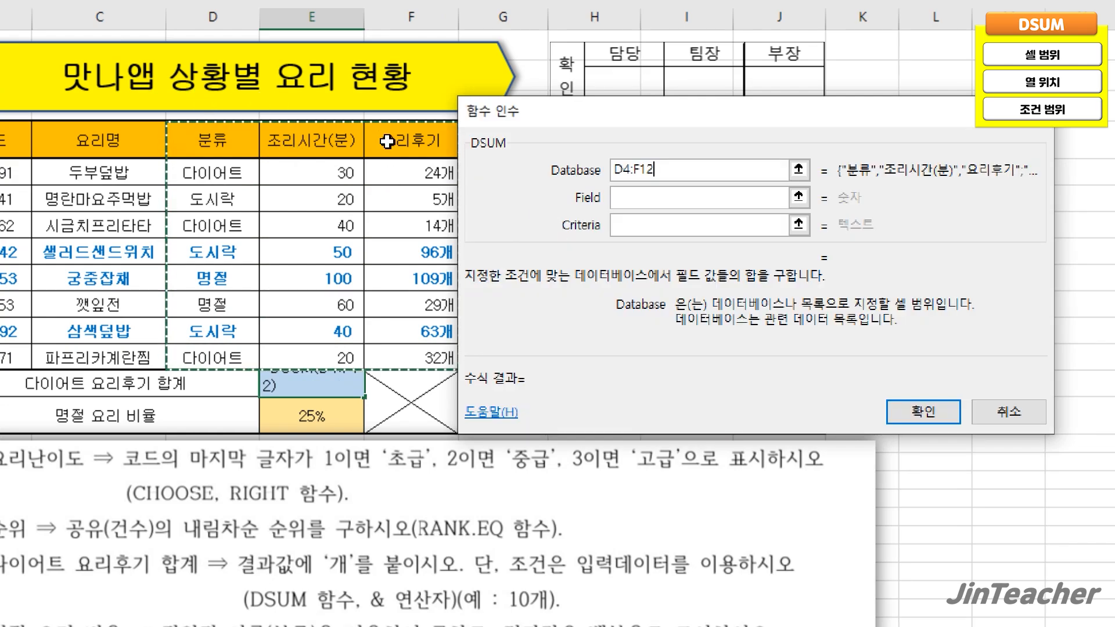
click(616, 204)
text(3)
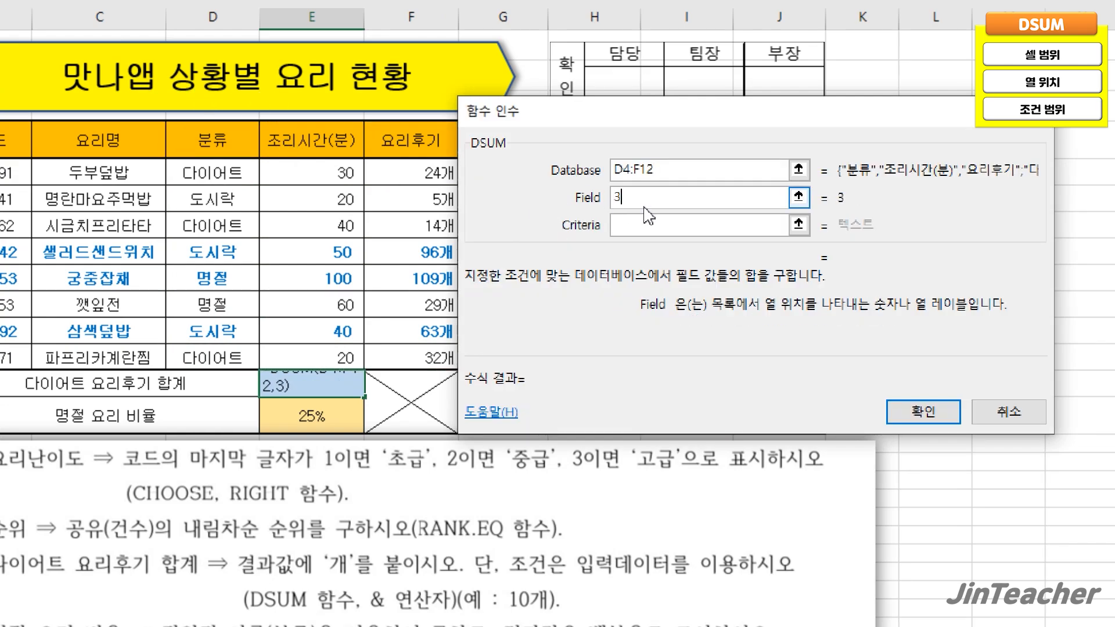
click(638, 226)
drag(225, 140, 234, 174)
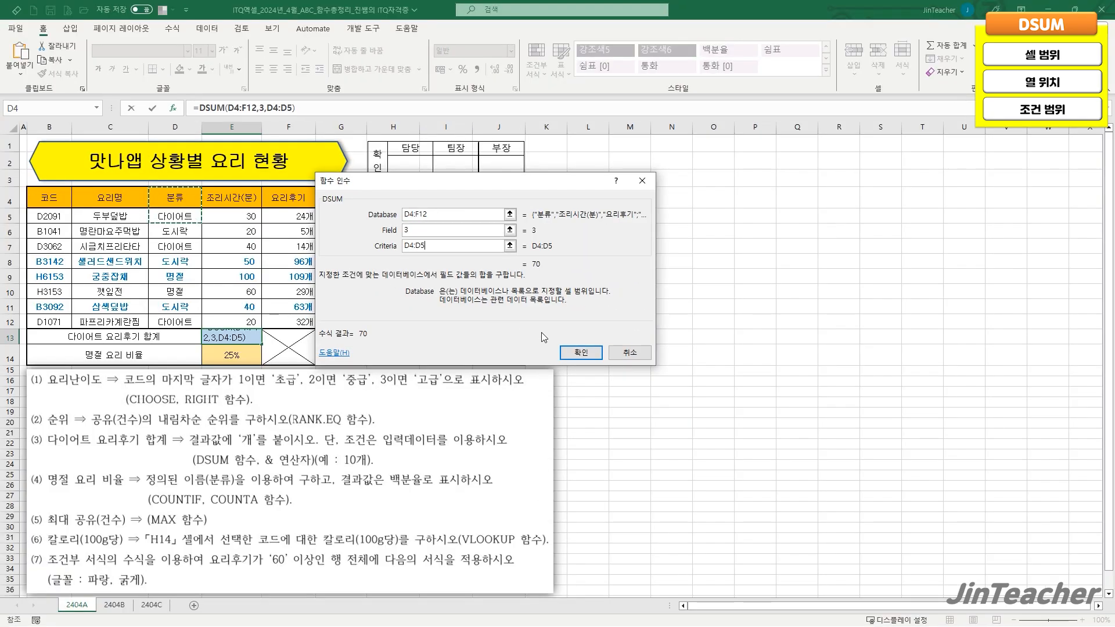
click(626, 366)
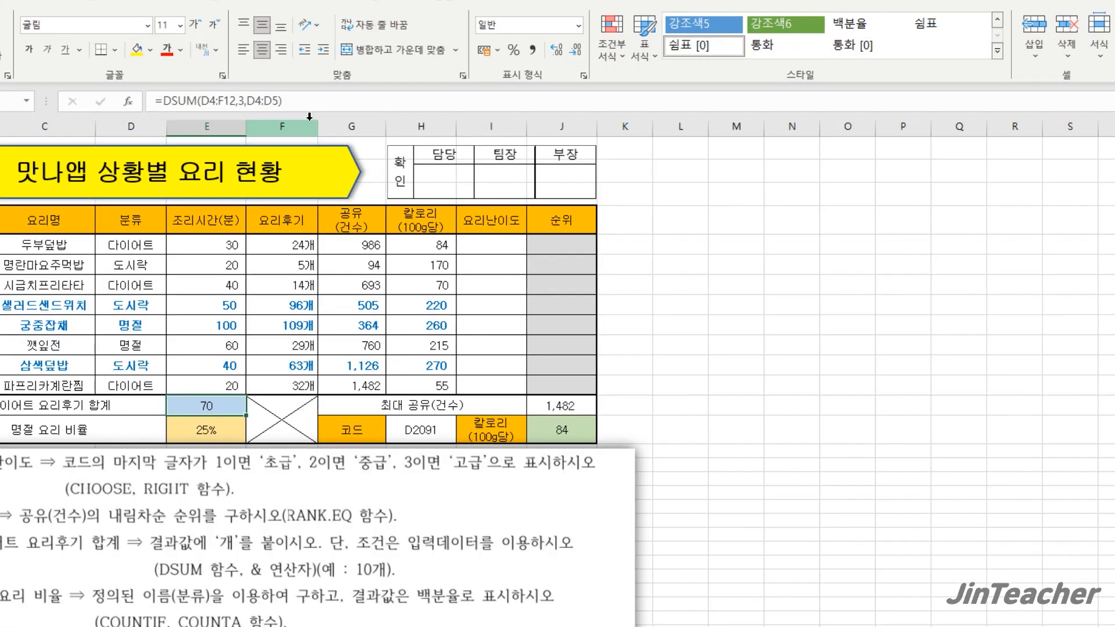
Append &"개" to the end of the DSUM formula in E13
click(322, 108)
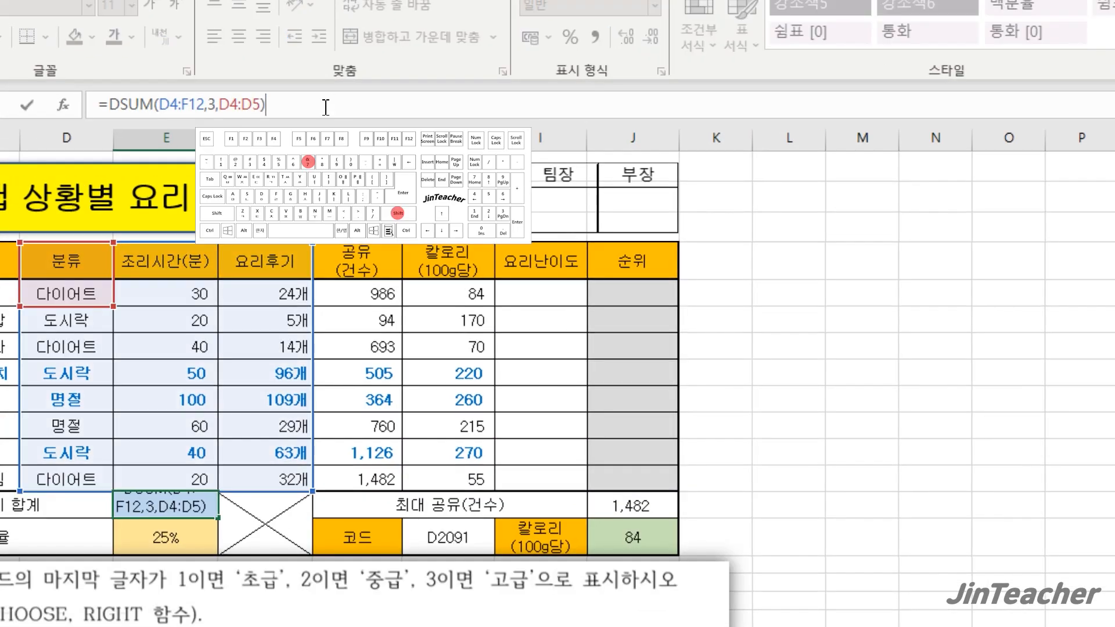
text(&"개)
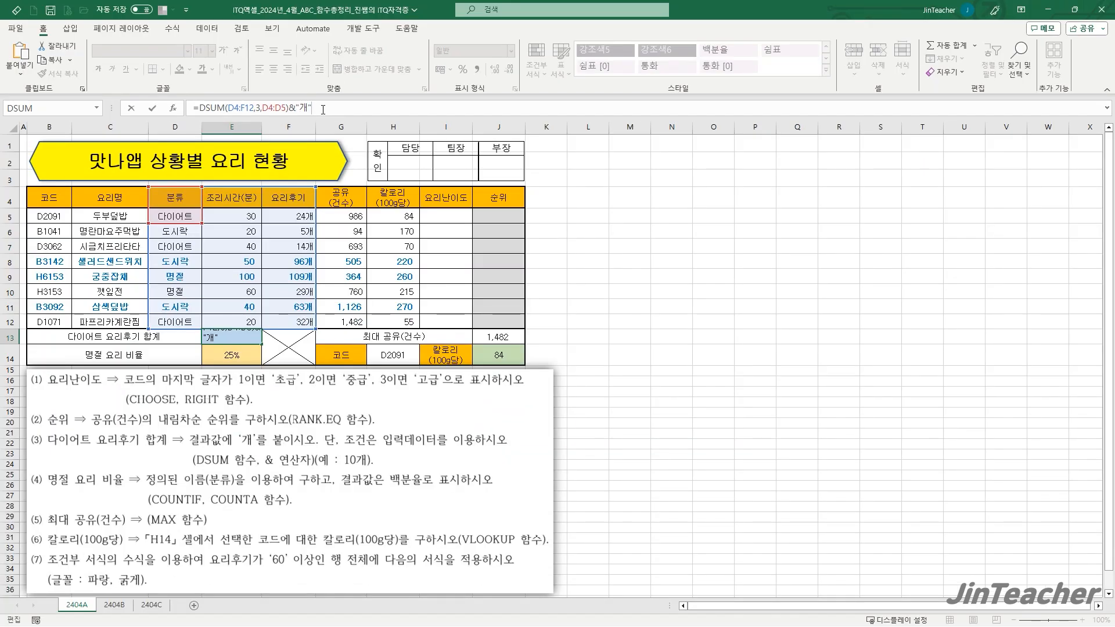
key(Return)
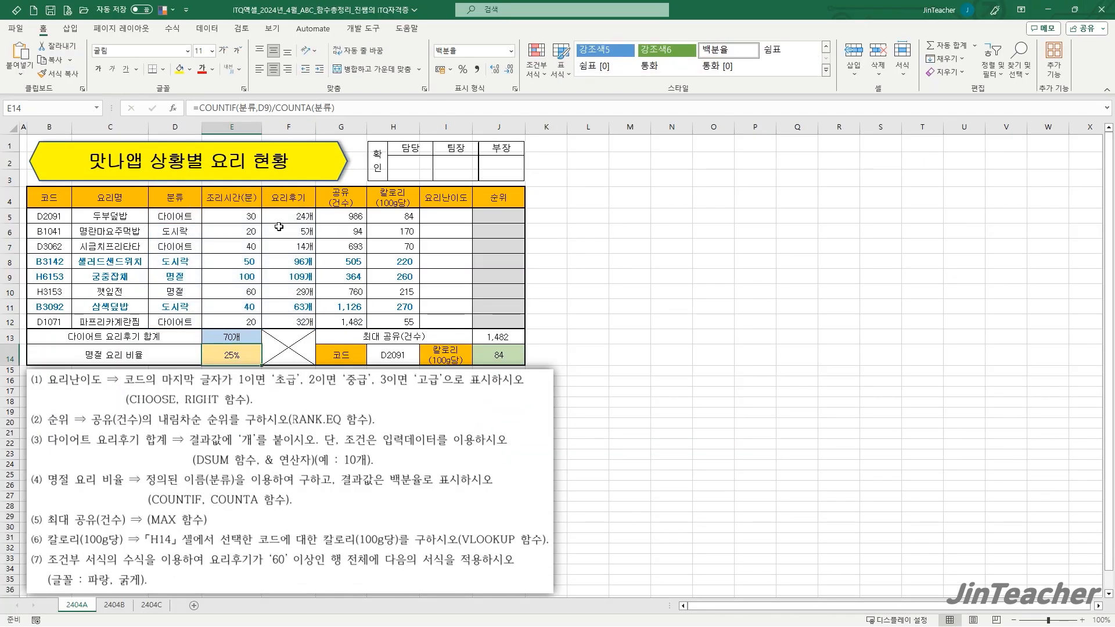
click(235, 336)
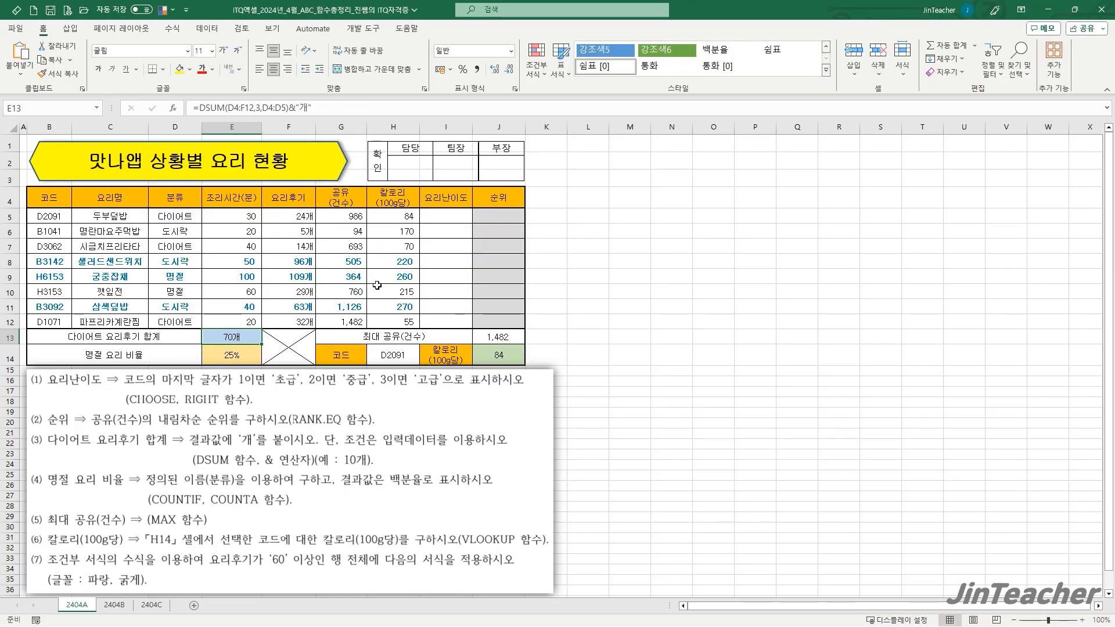
Check the 공유(건수) values in G5:G12 and insert the RANK.EQ function into the first 순위 cell J5
drag(347, 216, 353, 323)
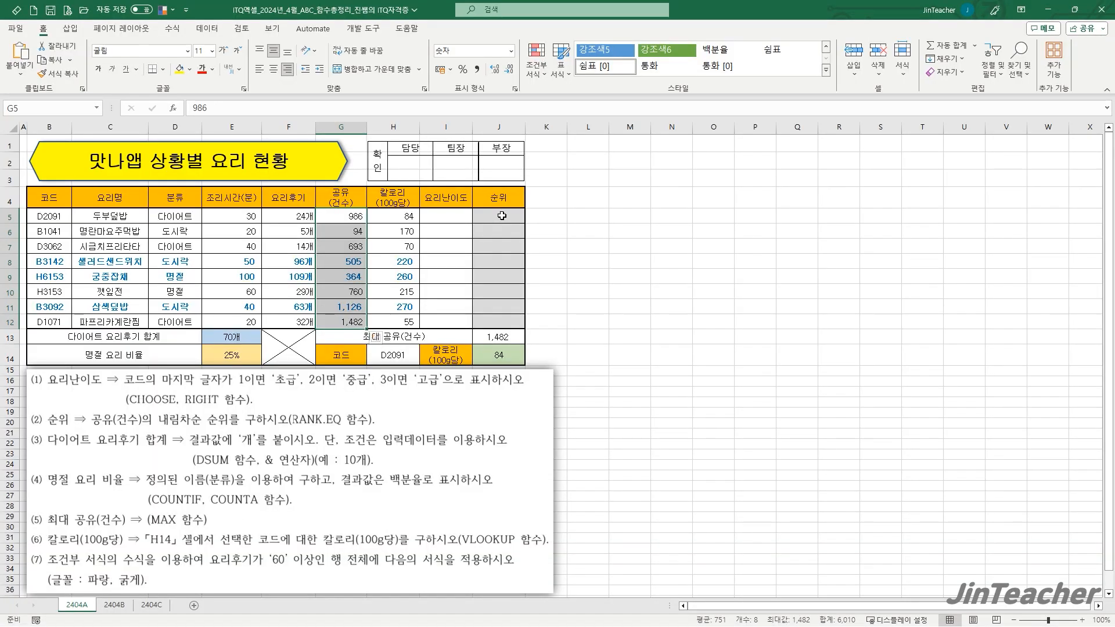
click(512, 210)
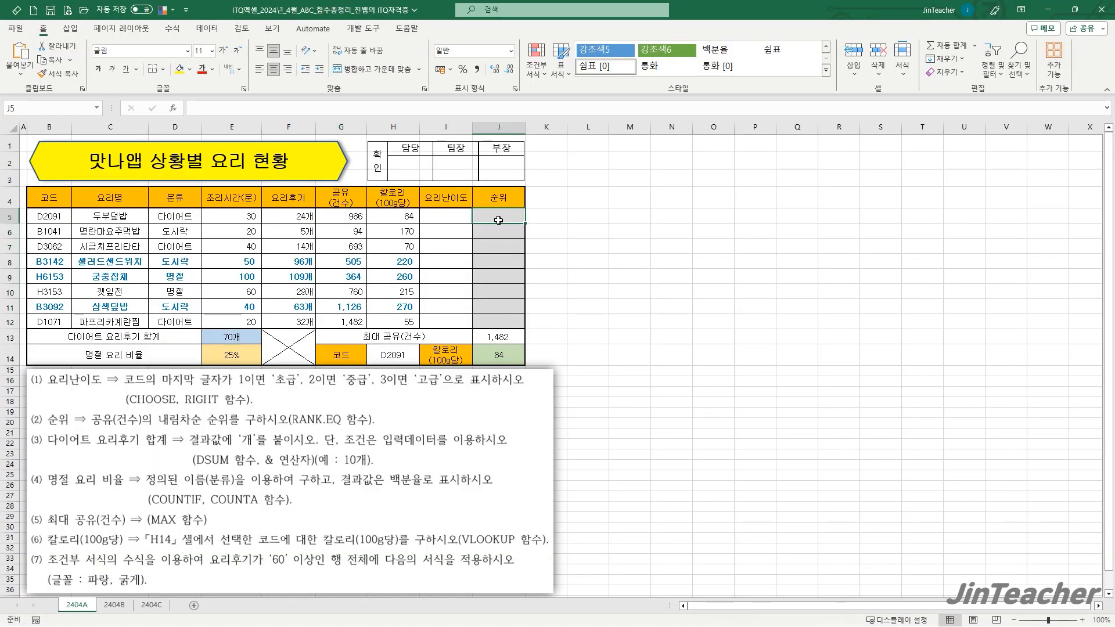
click(171, 110)
click(468, 289)
key(r)
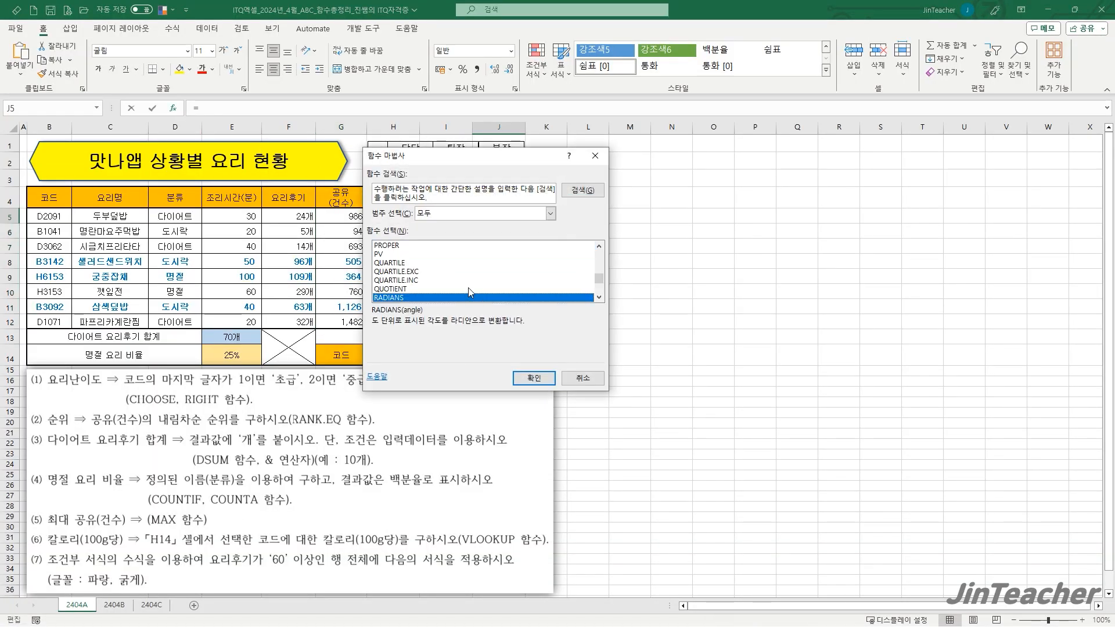
scroll(468, 288, down, 2)
click(409, 297)
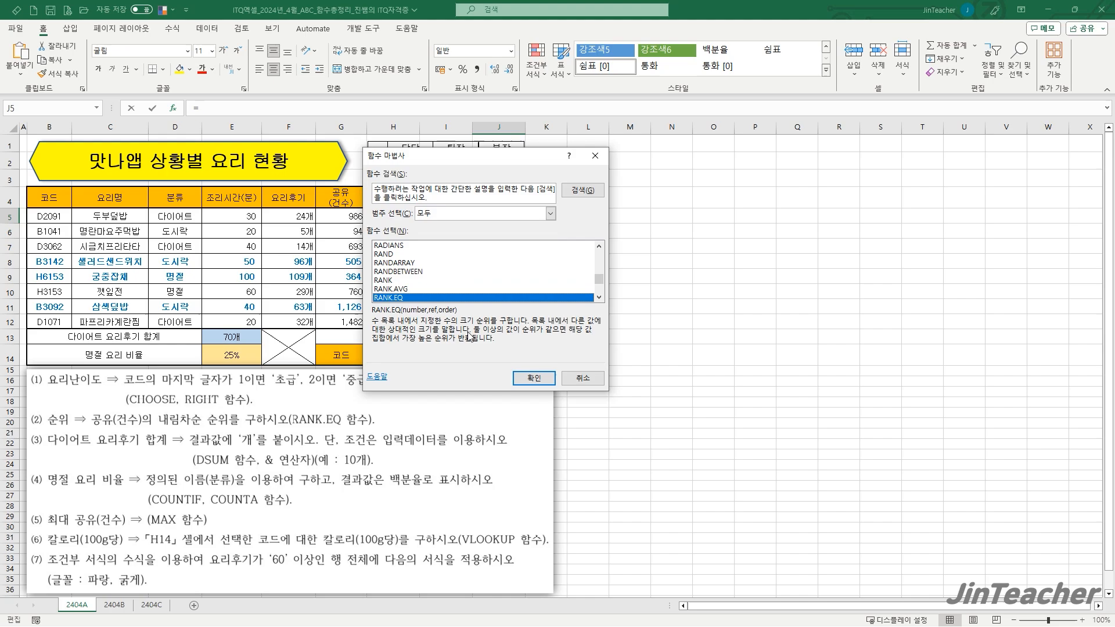
click(534, 378)
drag(536, 380, 449, 307)
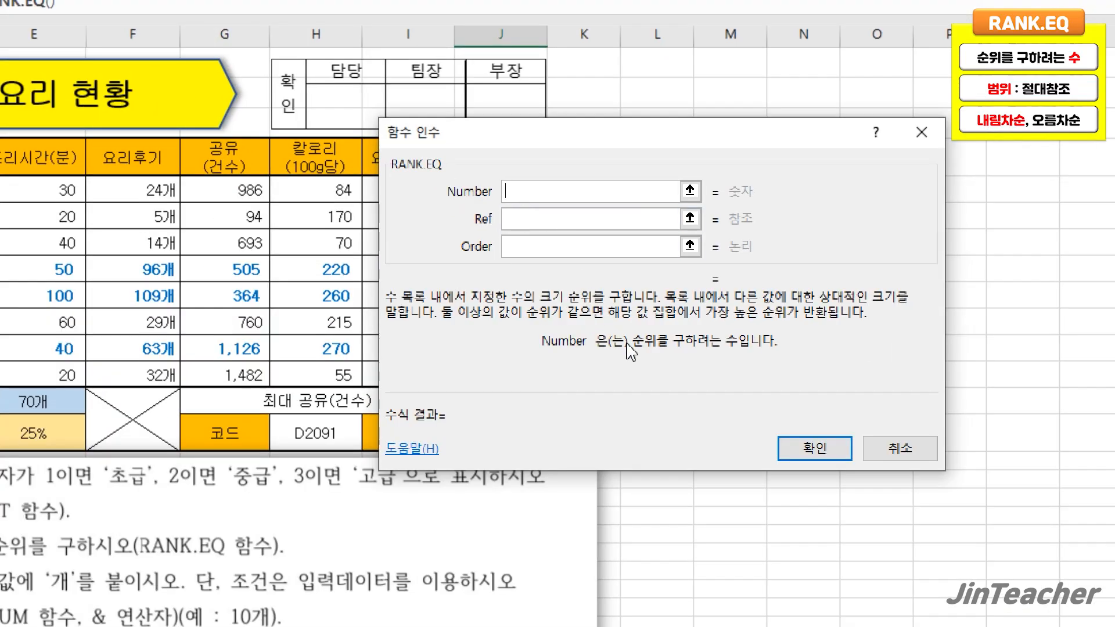
click(550, 217)
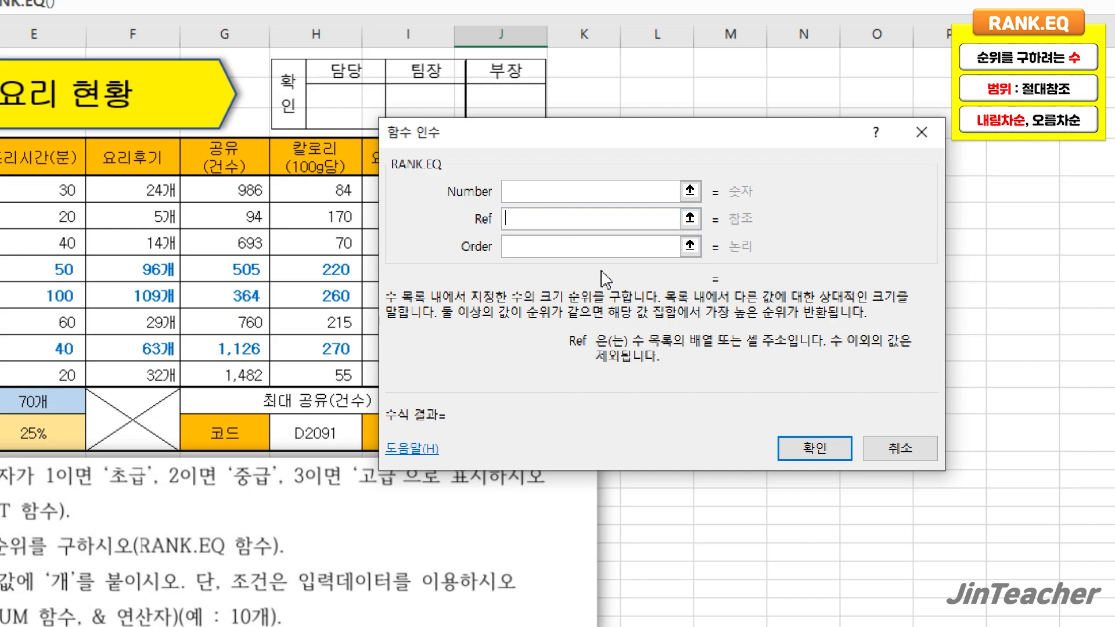
Set the RANK.EQ number argument to G5 and its reference range to G5:G12
click(567, 247)
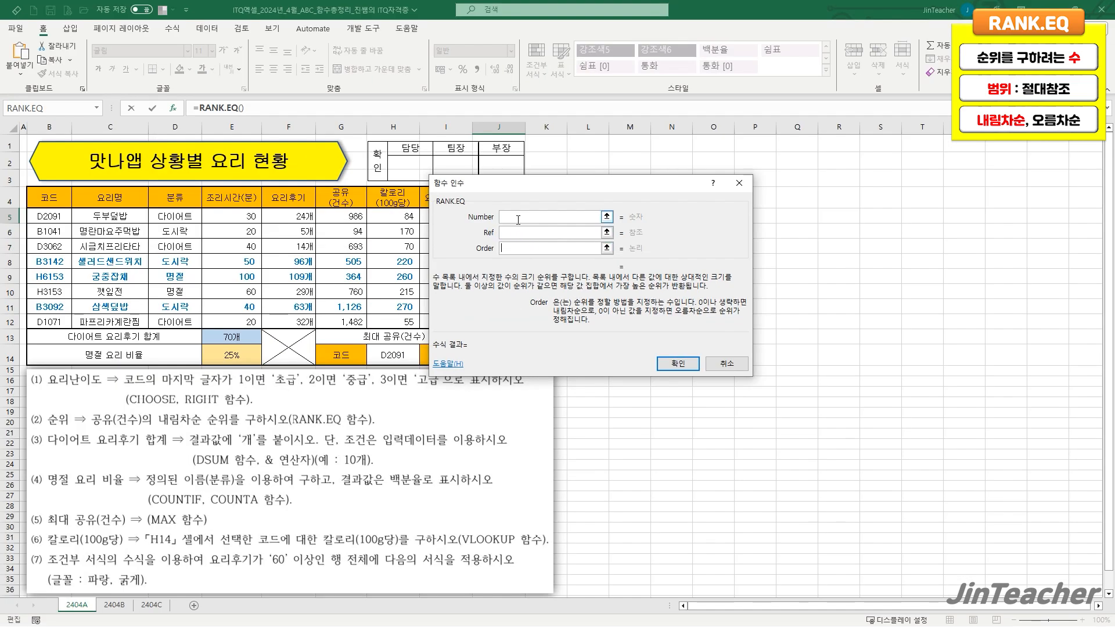
click(518, 219)
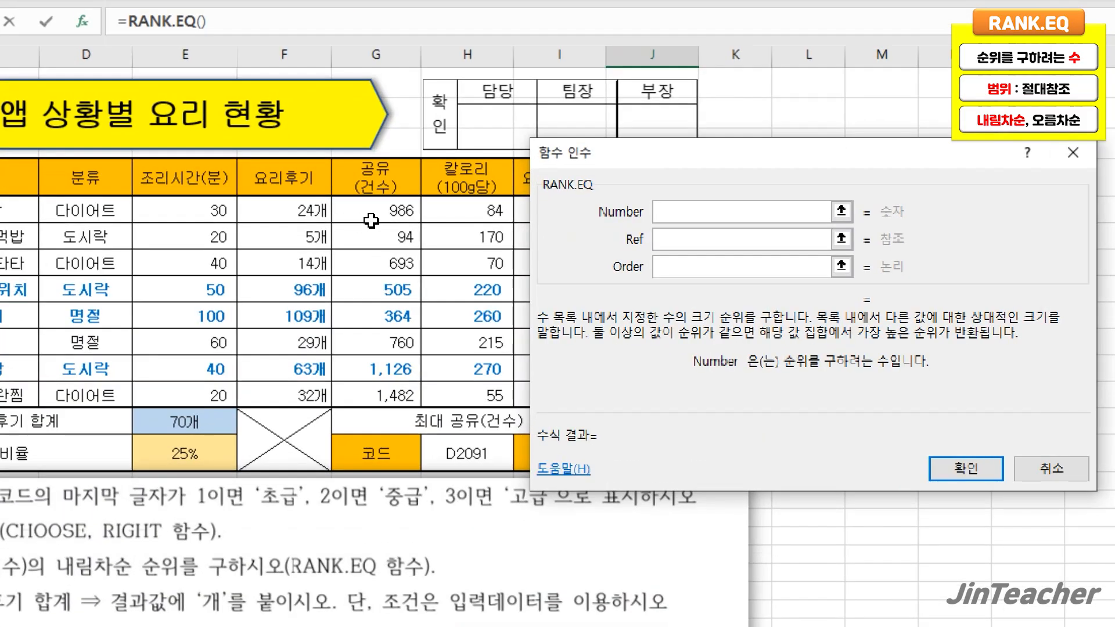
click(342, 216)
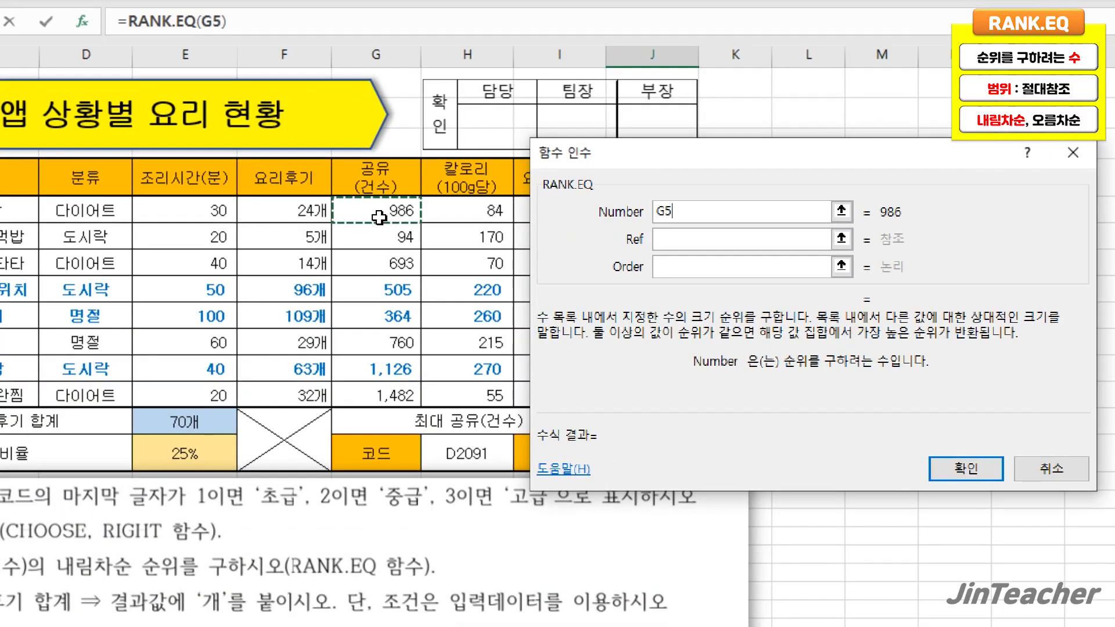
click(686, 241)
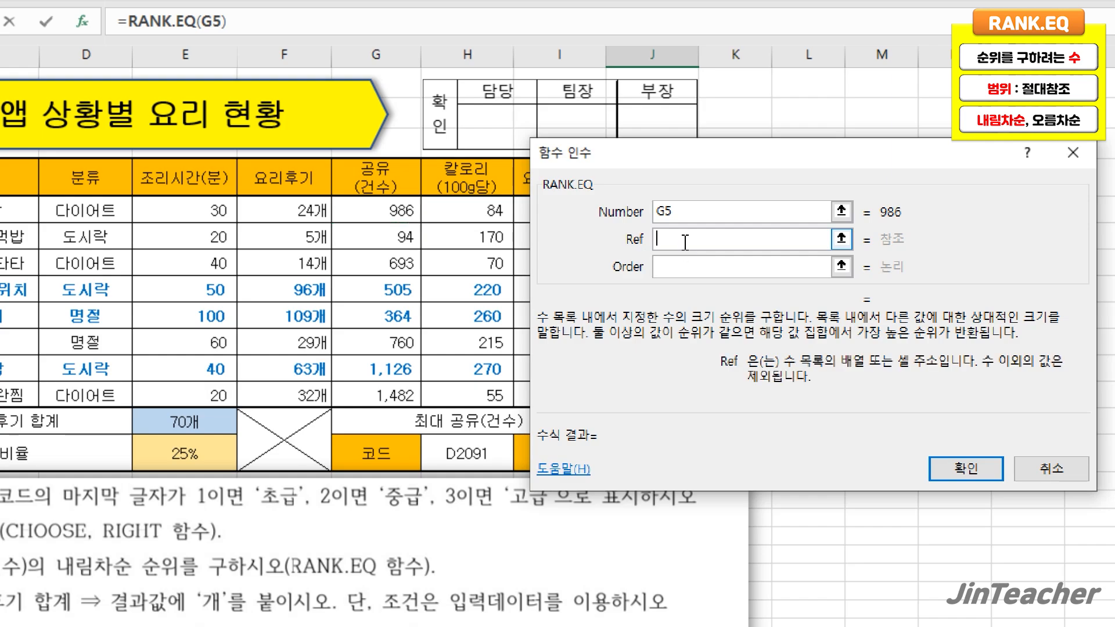
drag(398, 213, 398, 391)
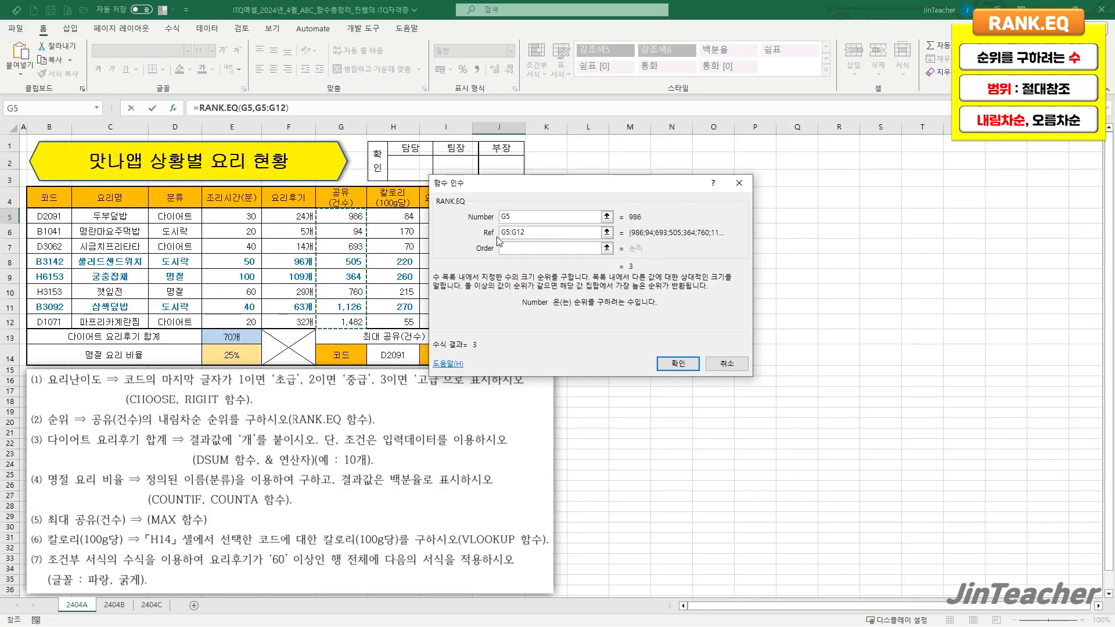
click(523, 220)
click(356, 218)
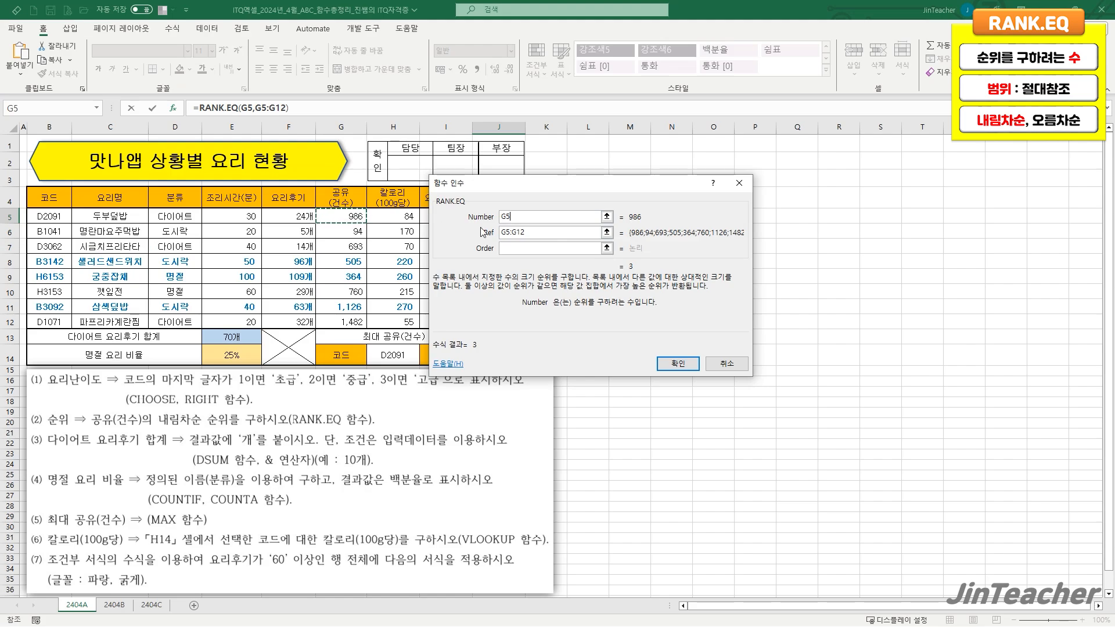
key(Tab)
drag(349, 218, 347, 323)
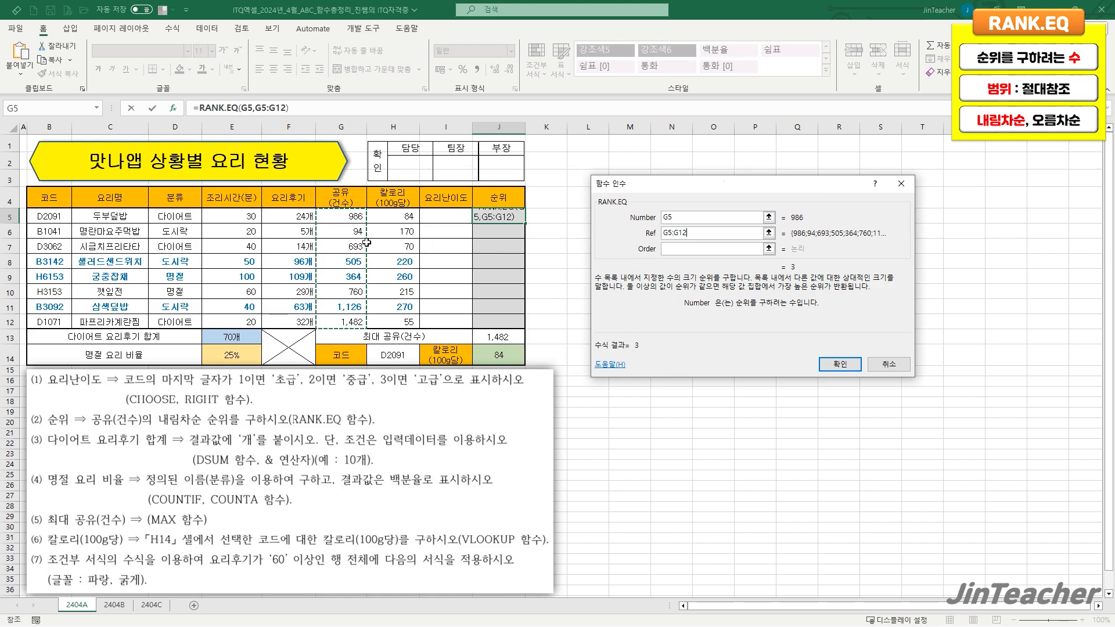
Make the RANK.EQ reference range absolute as $G$5:$G$12 and enter the formula with order 0
drag(630, 294, 567, 299)
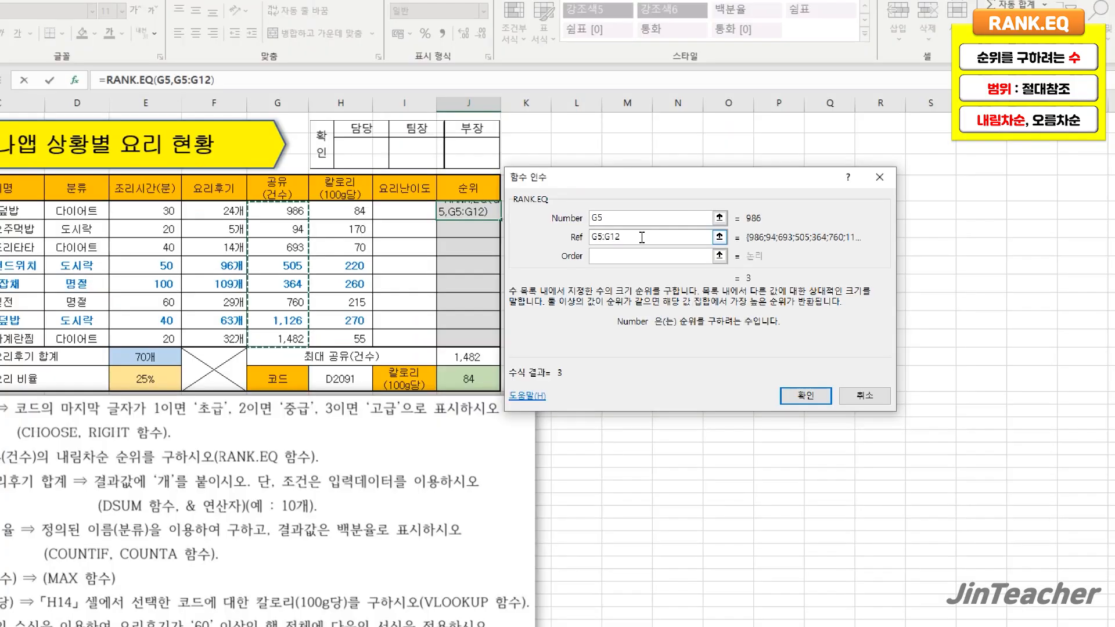
double_click(623, 236)
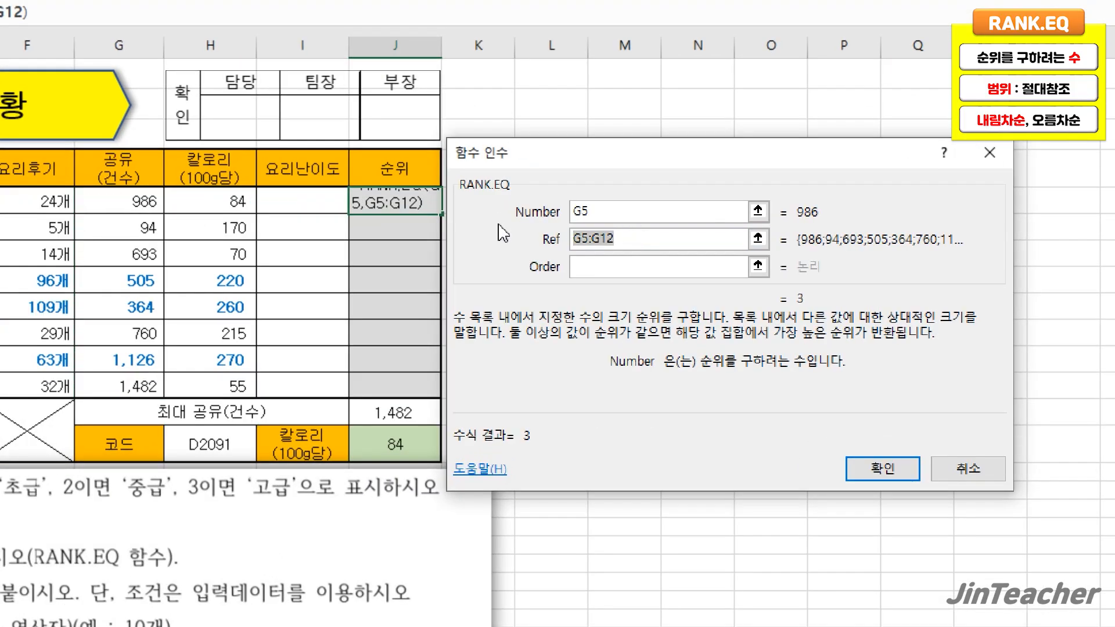
key(F4)
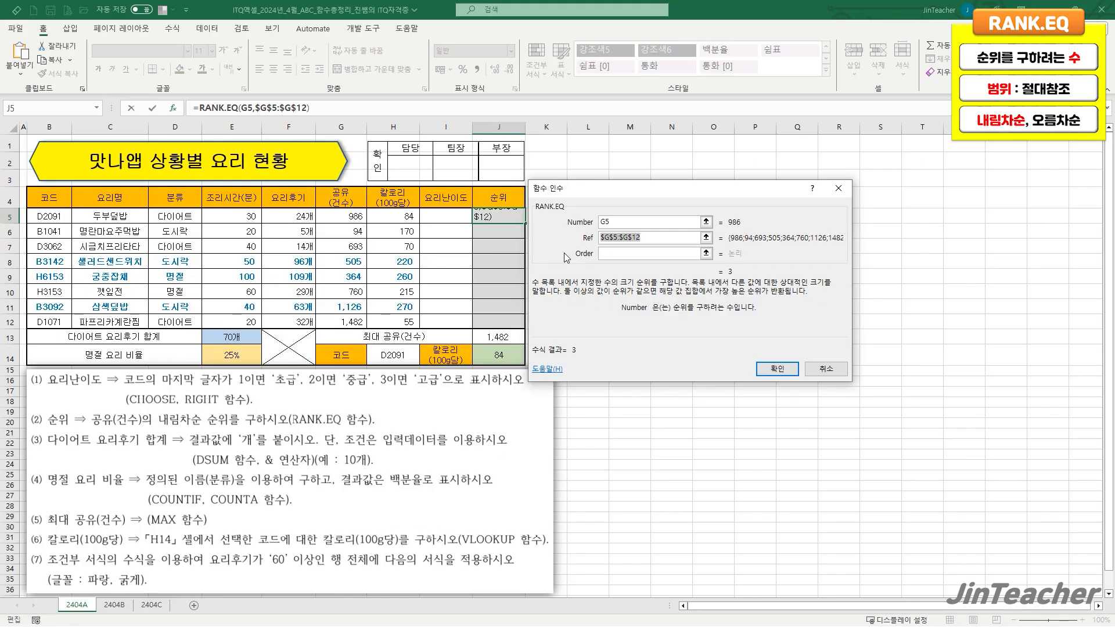
click(588, 273)
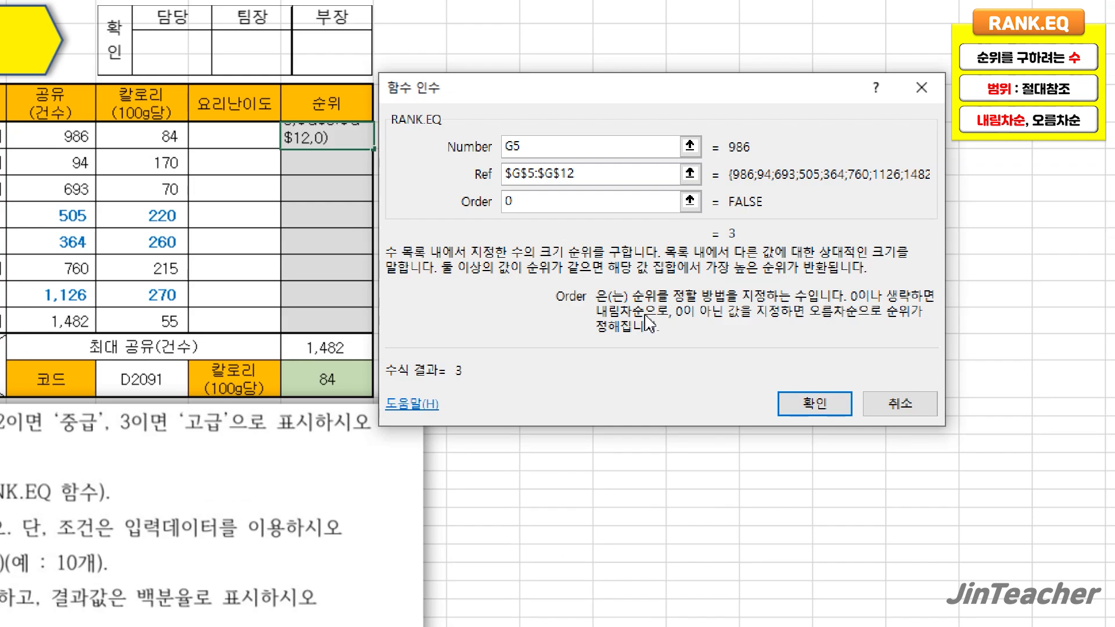
key(BackSpace)
text(0)
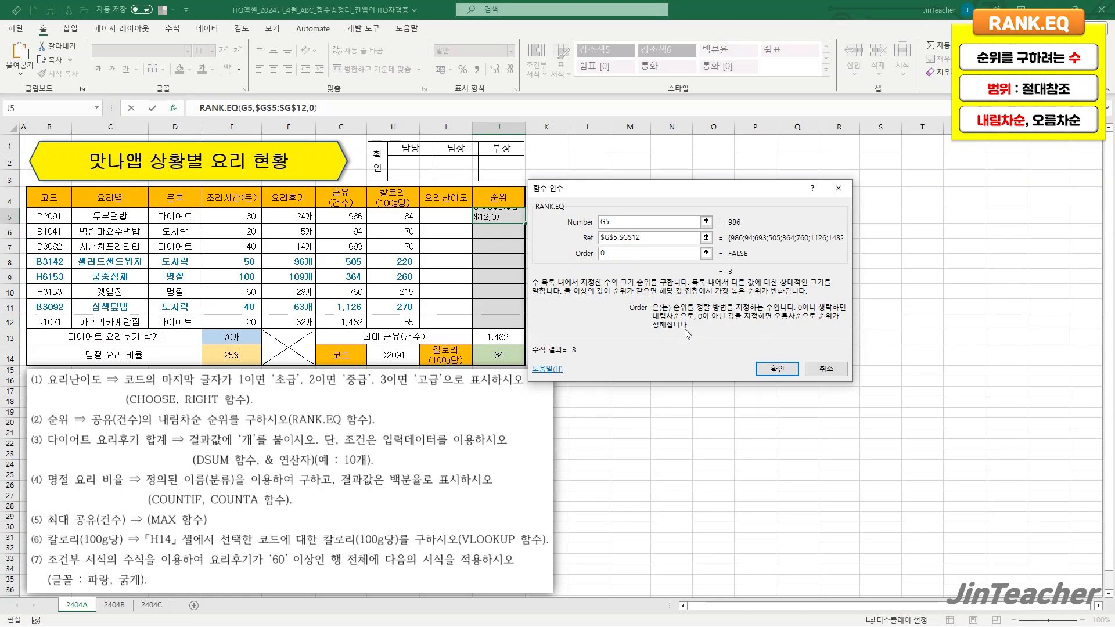
click(815, 403)
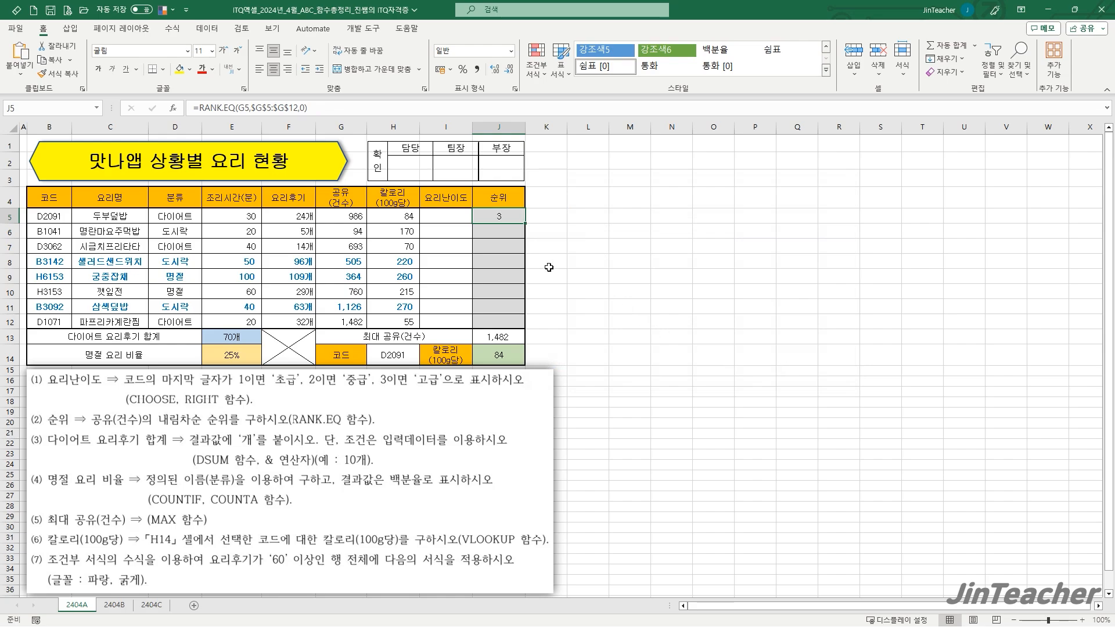
Fill the rank formula from J5 down to J12 without formatting
drag(526, 225, 517, 325)
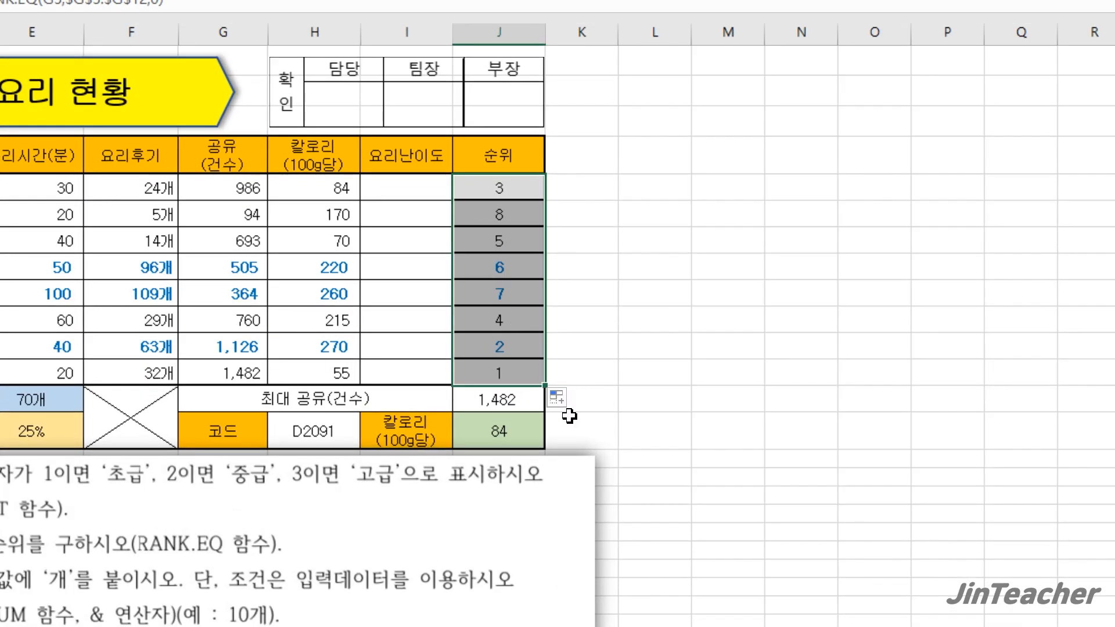
click(572, 400)
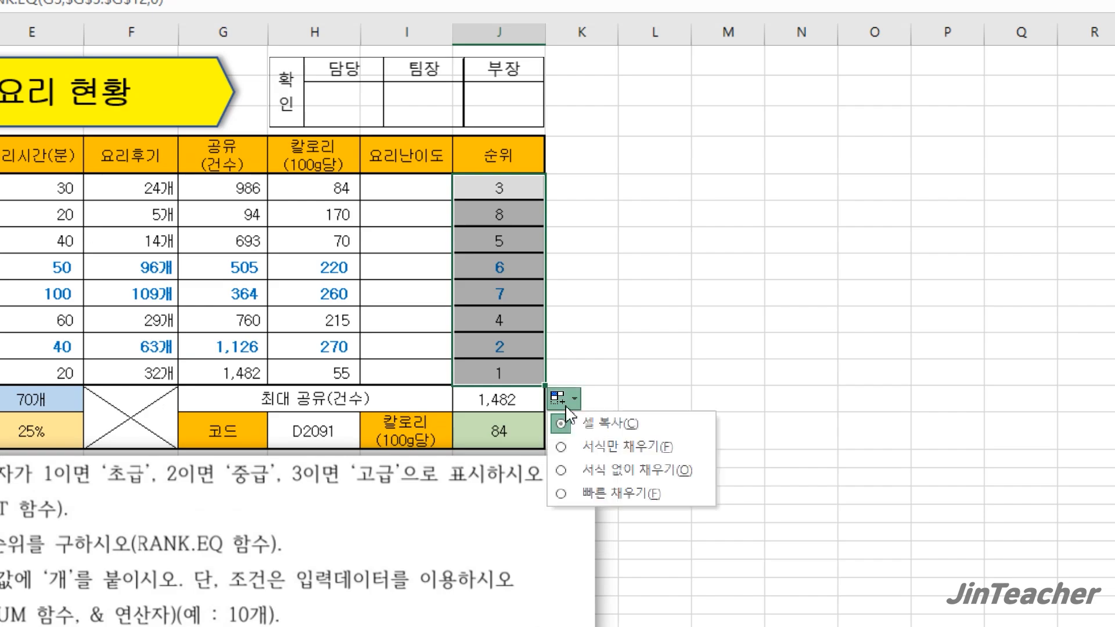
click(604, 468)
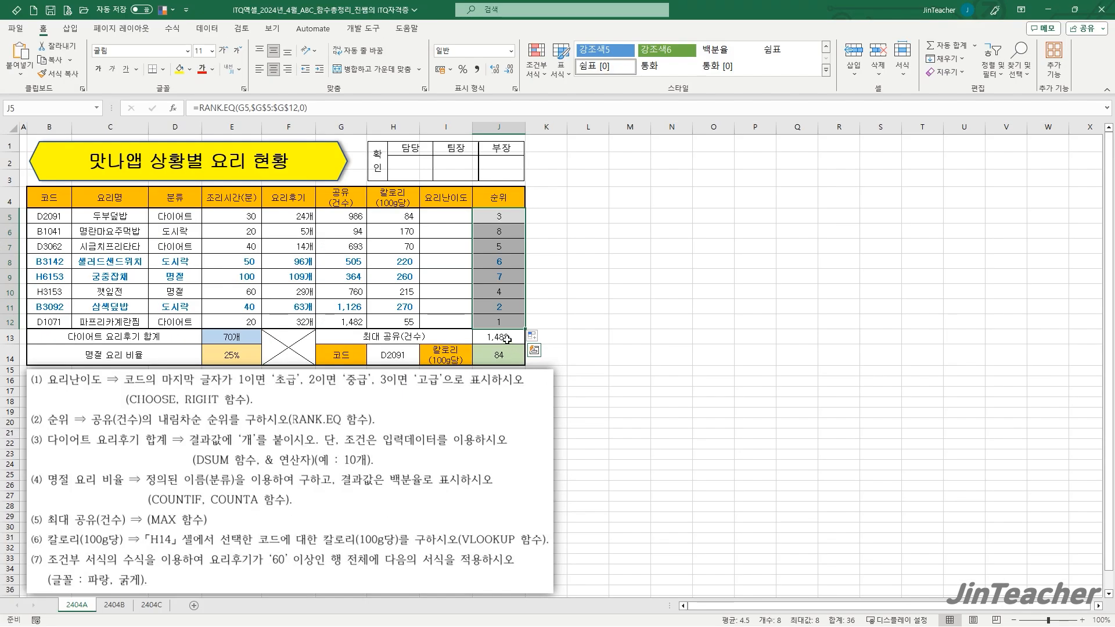
drag(508, 323, 356, 323)
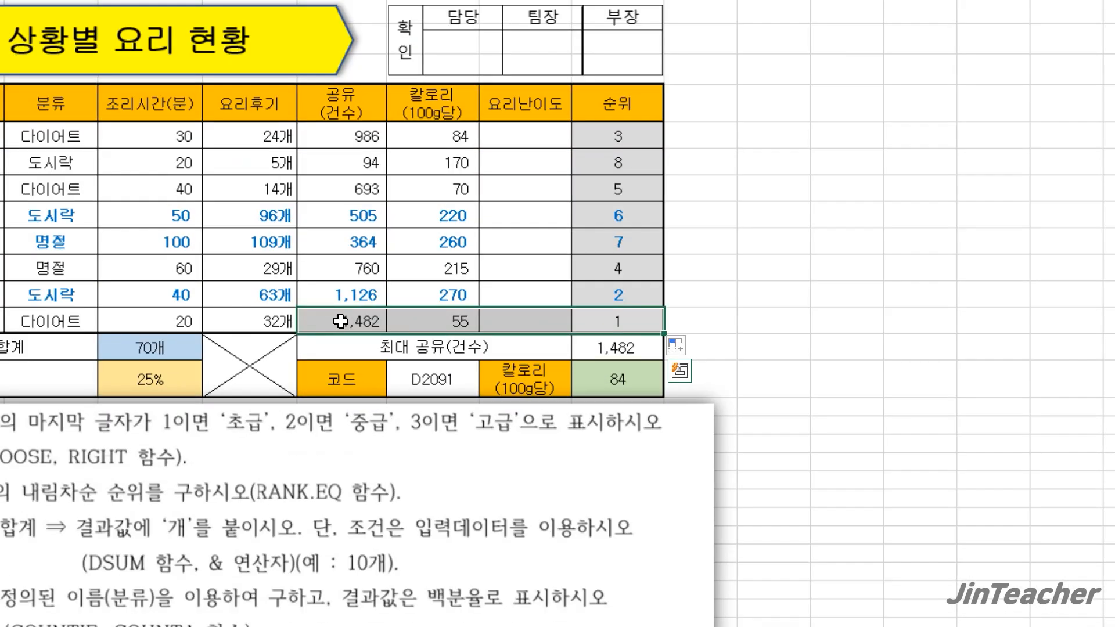
click(351, 327)
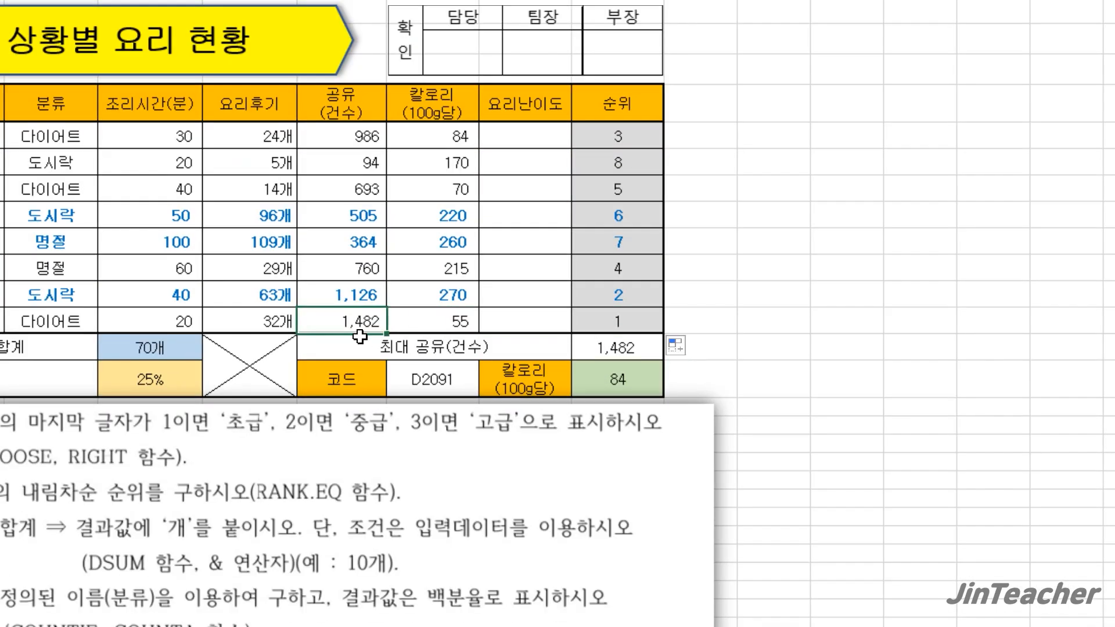
click(653, 327)
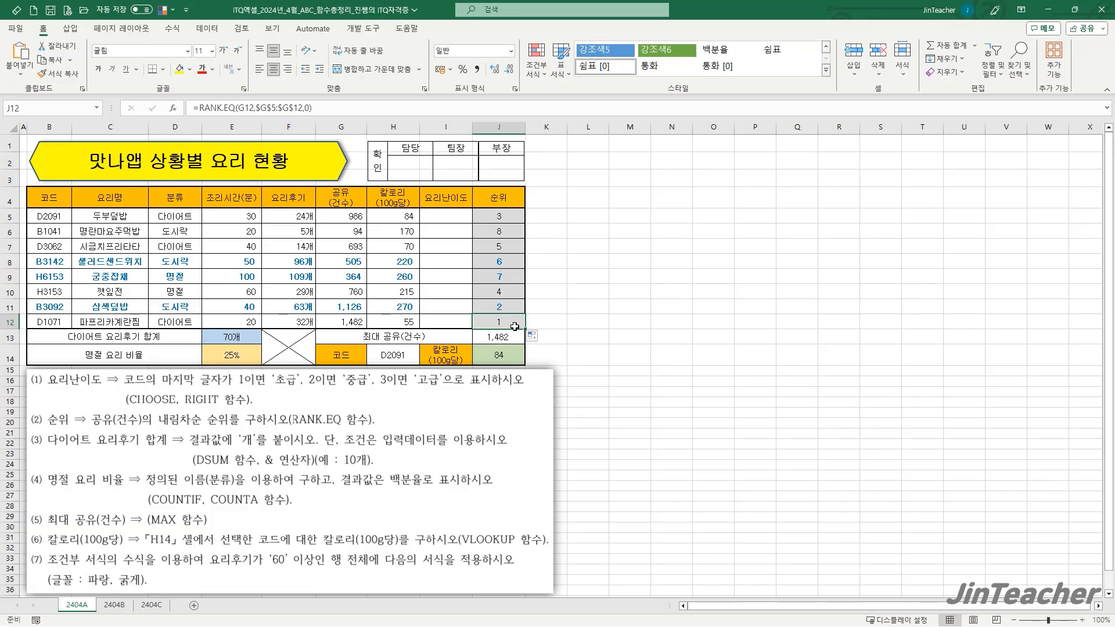
On sheet 2404B, insert the RANK.EQ function in cell I5 of the 판매순위 column
click(114, 605)
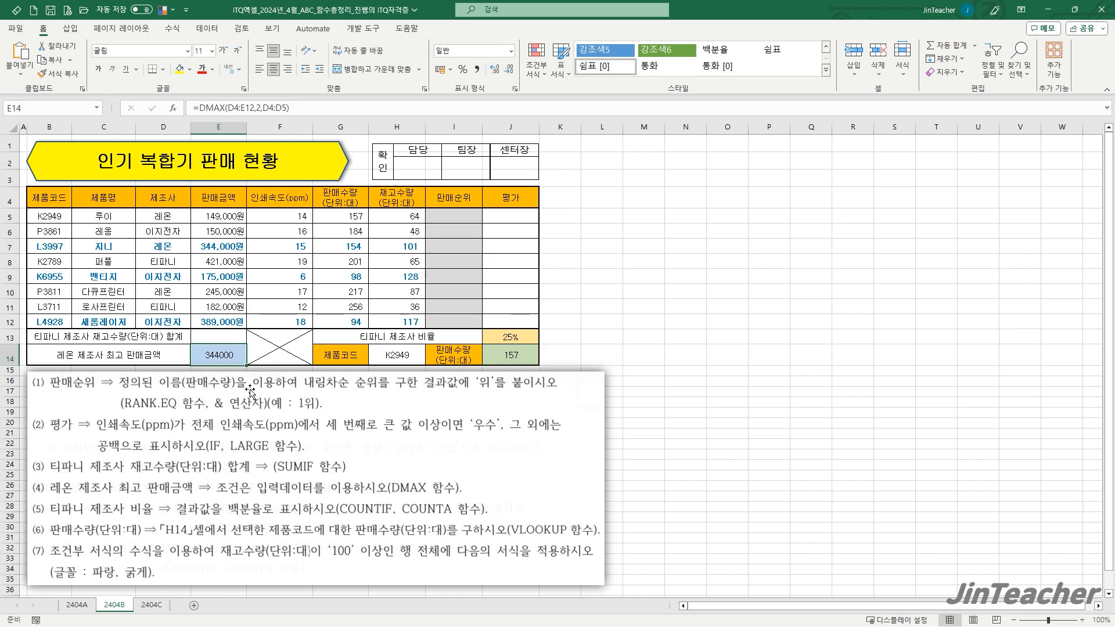
drag(346, 216, 338, 314)
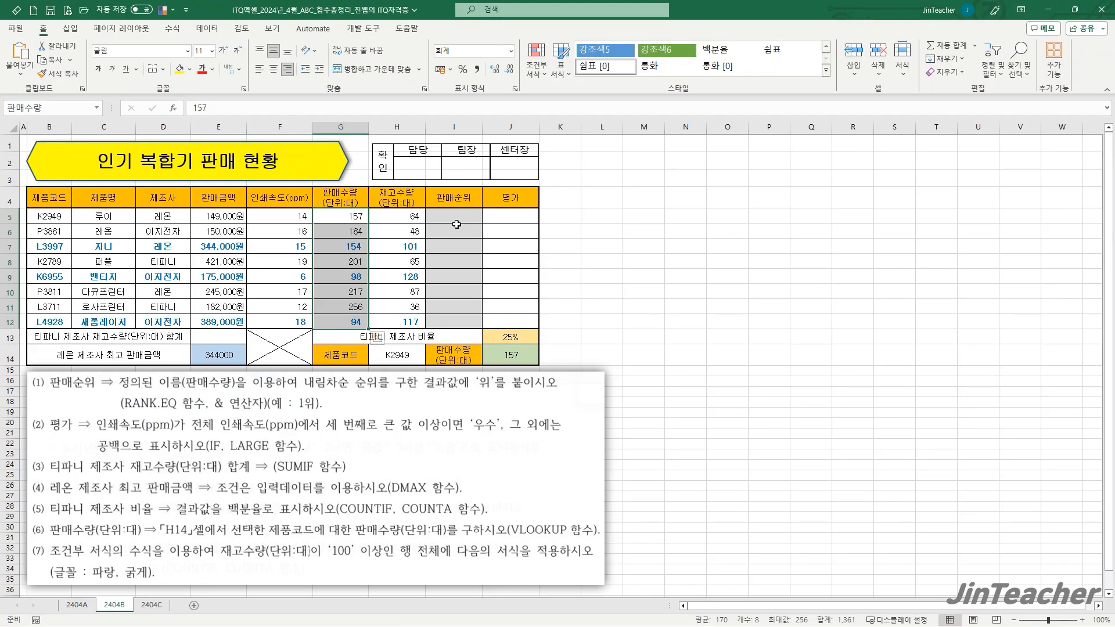
click(463, 217)
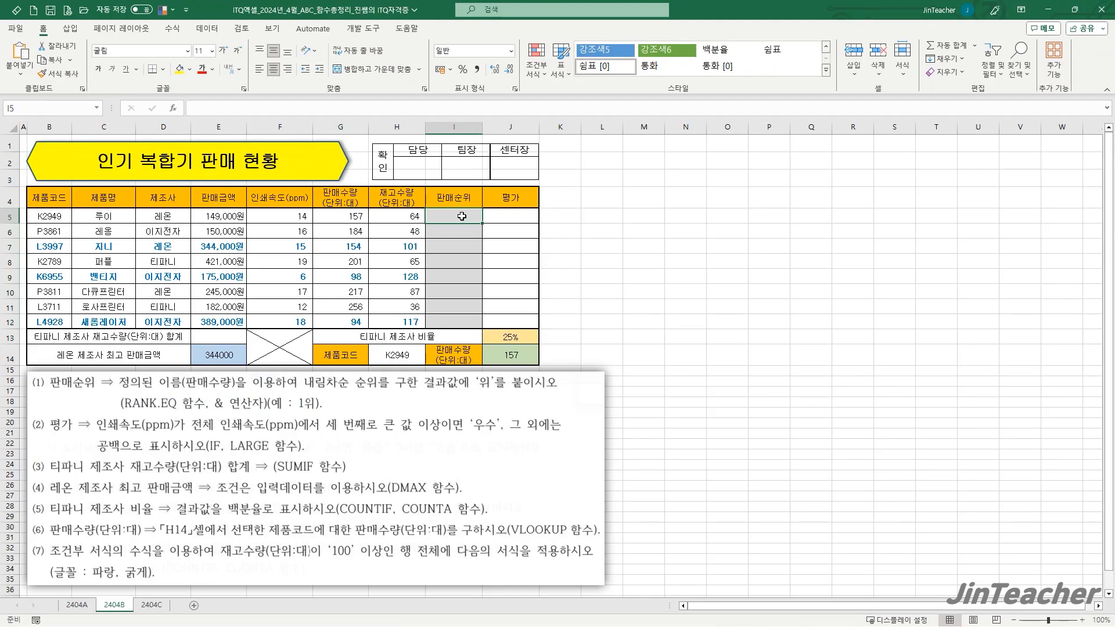
click(173, 108)
click(633, 285)
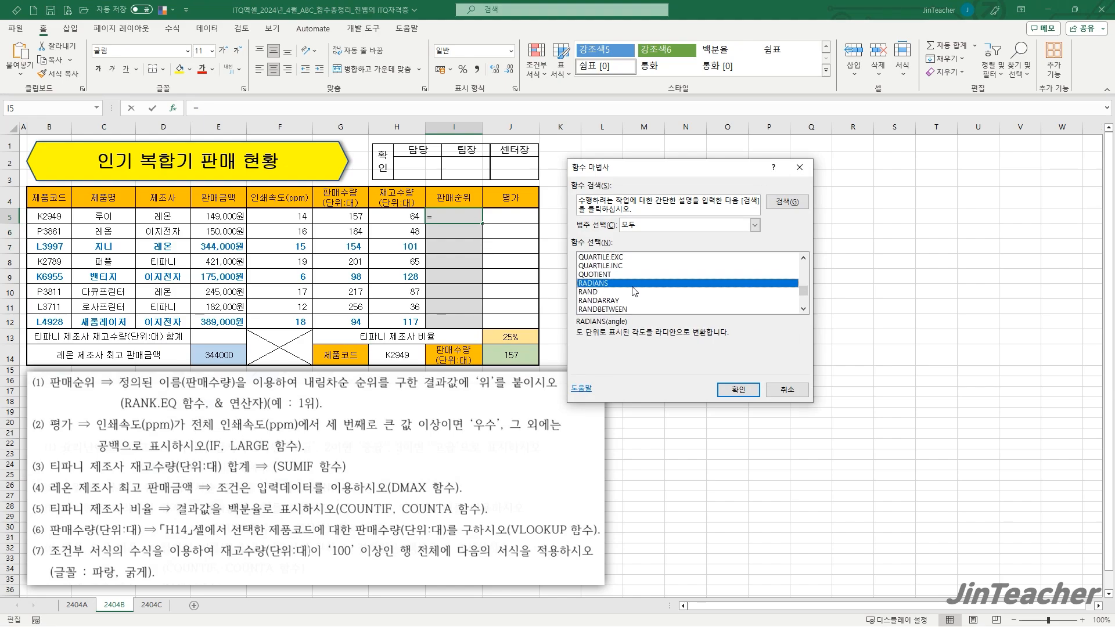
scroll(633, 290, down, 3)
click(616, 258)
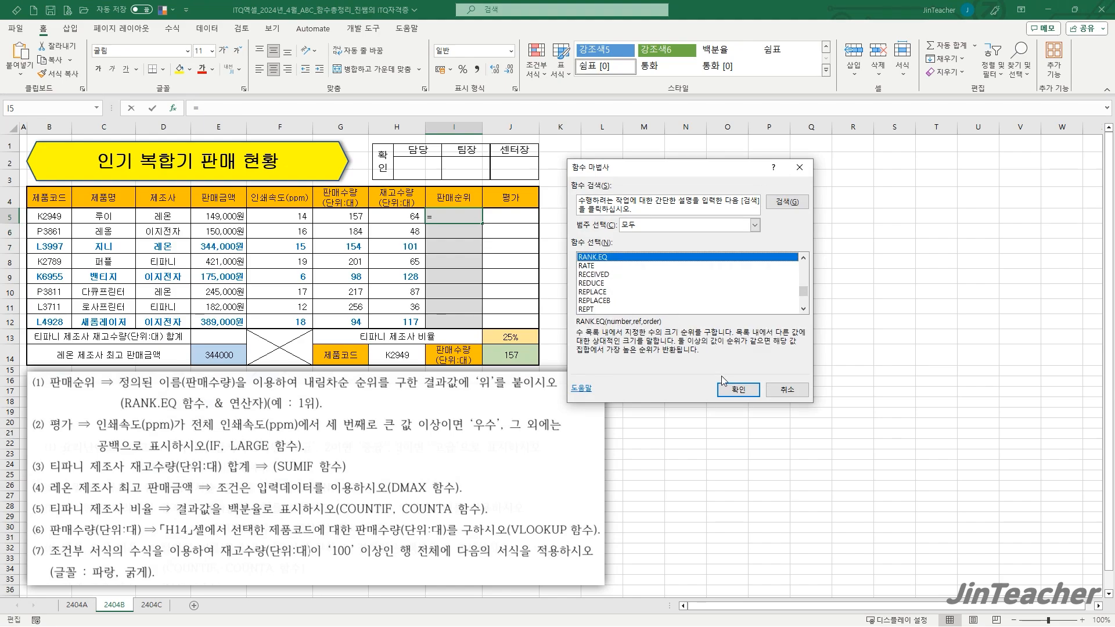
click(736, 389)
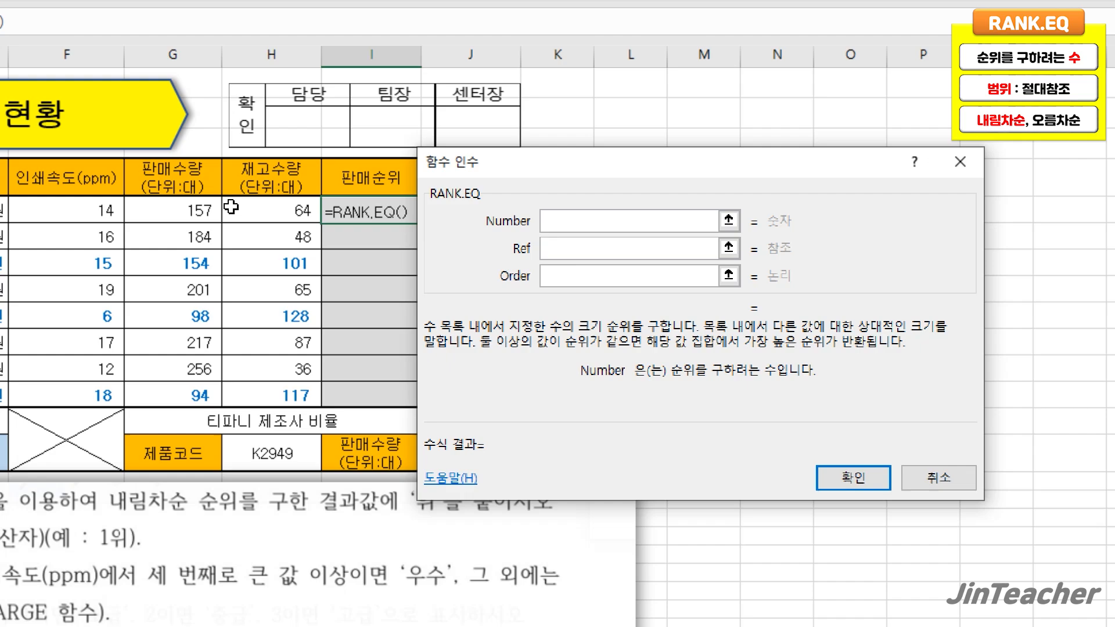
Complete the RANK.EQ formula in I5 with number G5, the named range 판매수량 as reference and order 0
click(188, 210)
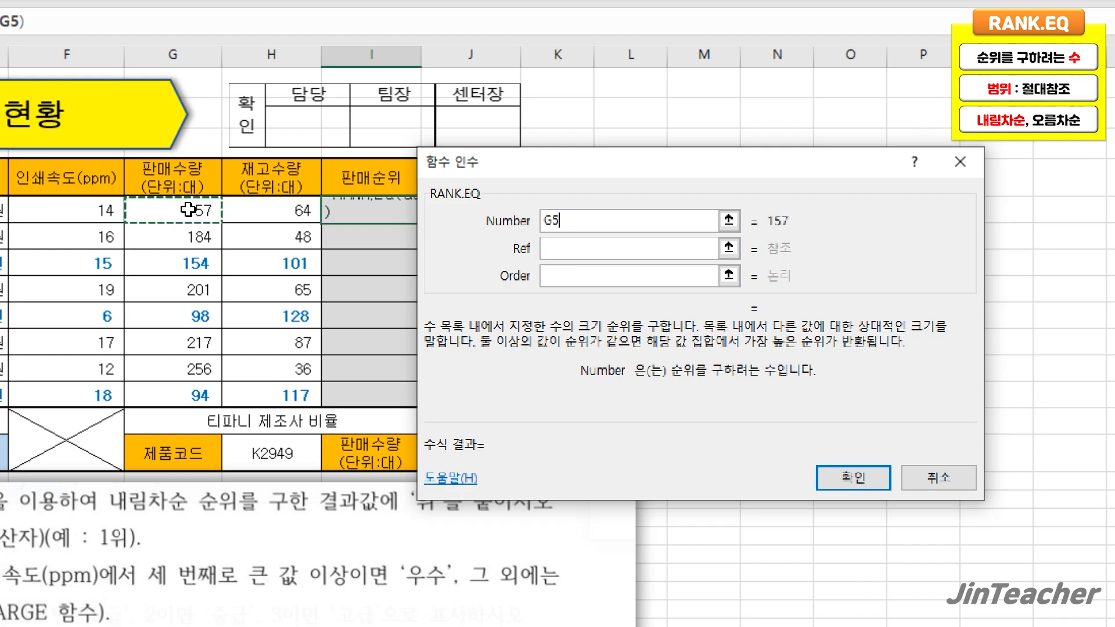
click(631, 251)
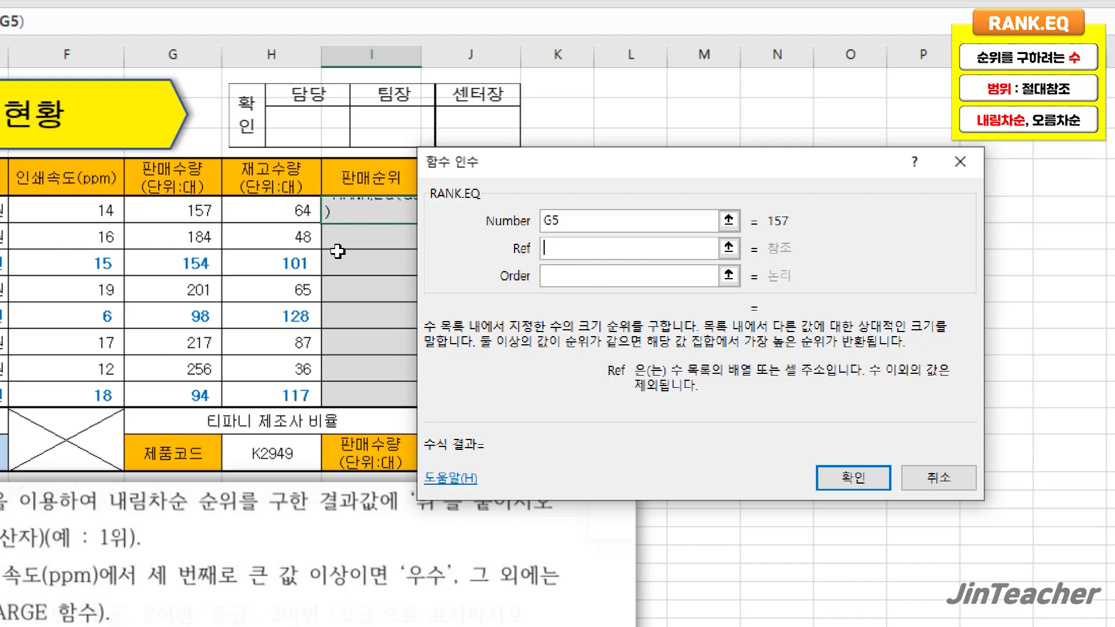
drag(183, 211, 182, 388)
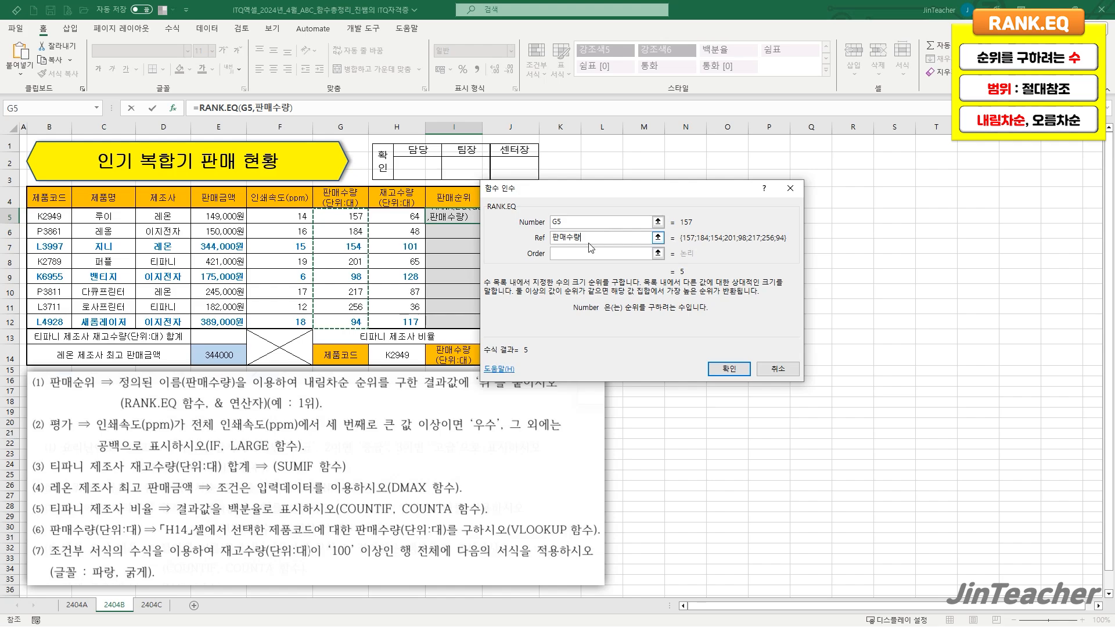
click(585, 252)
text(0)
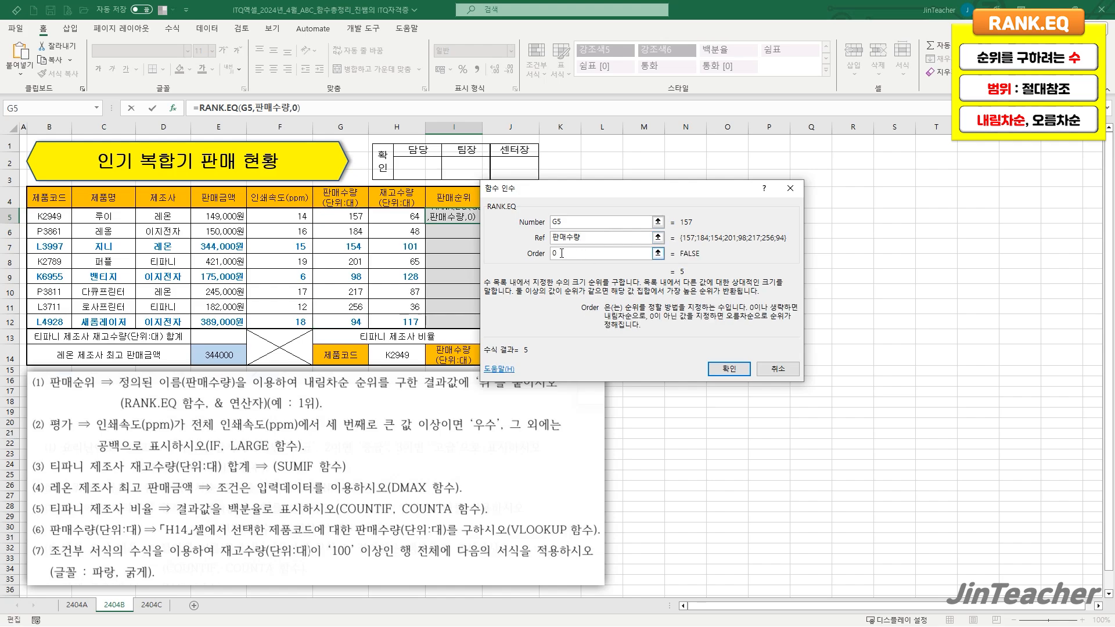
click(730, 369)
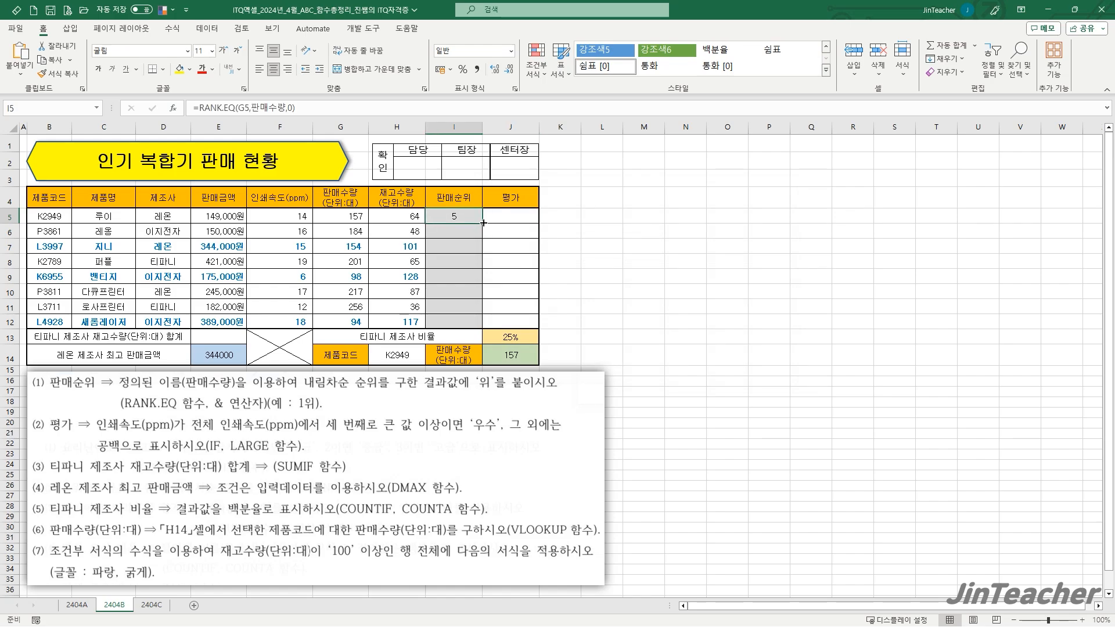
Append &"위" to the end of the RANK.EQ formula in I5
drag(485, 223, 350, 307)
key(ctrl+z)
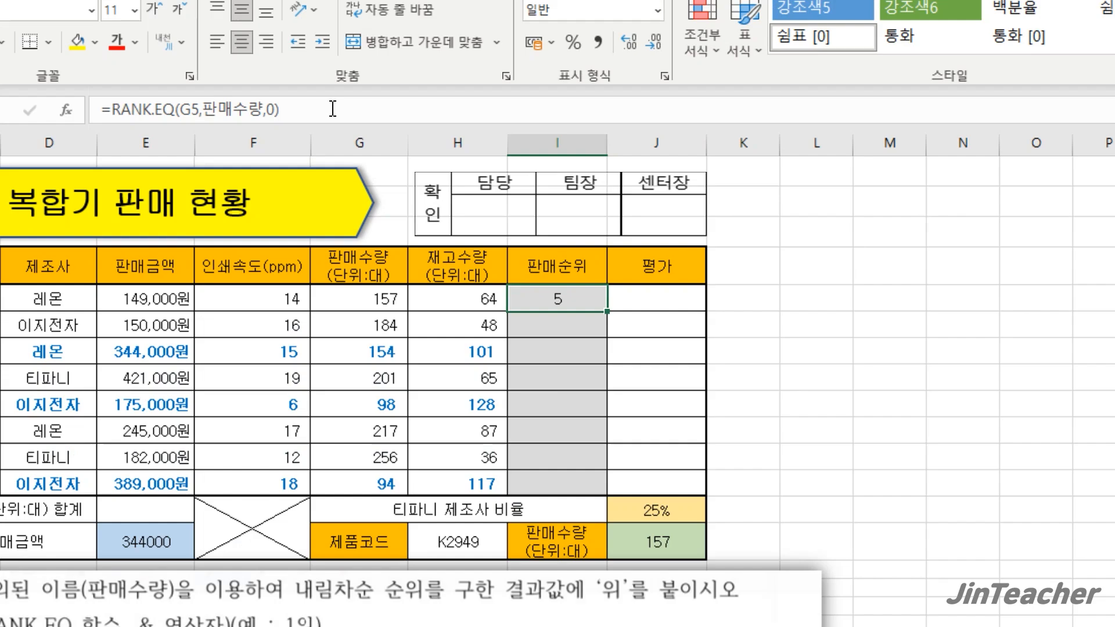
click(325, 106)
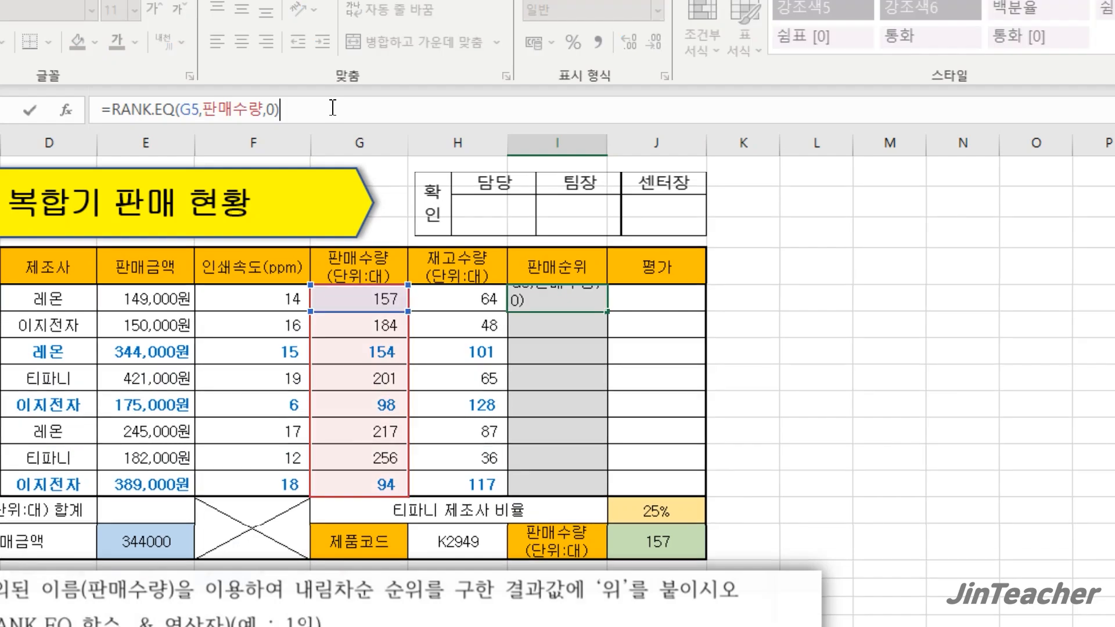
text(&"위)
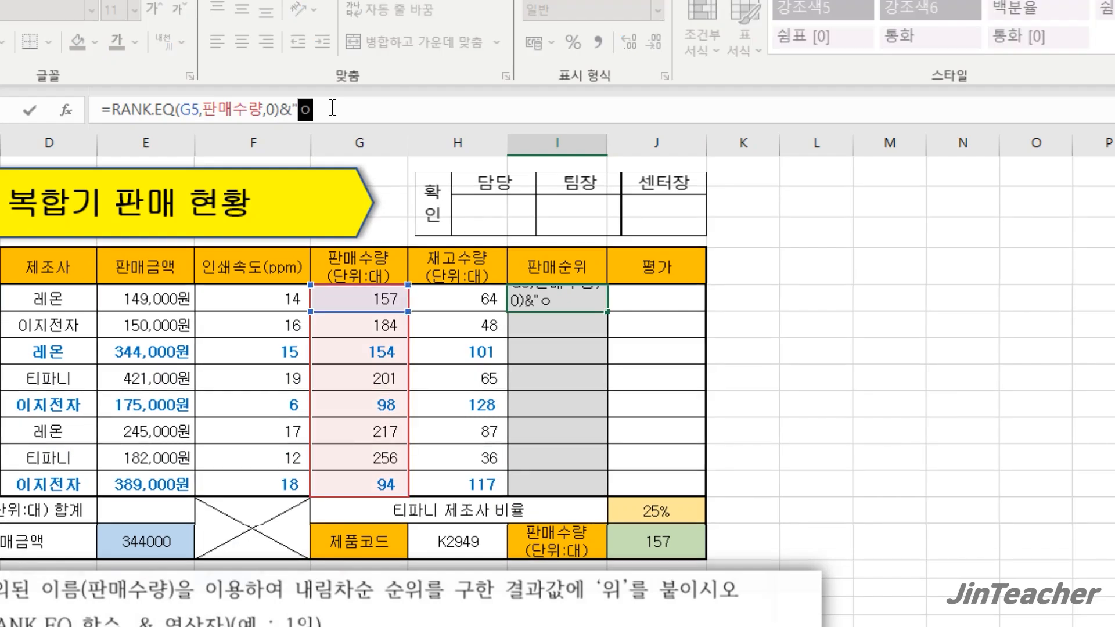
text(")
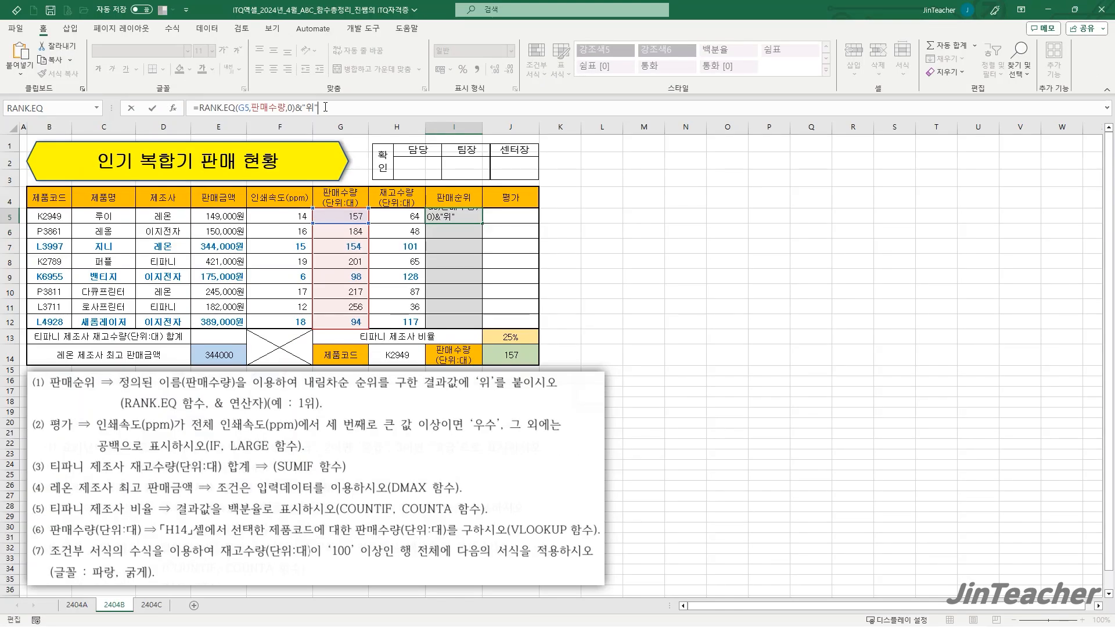
key(Return)
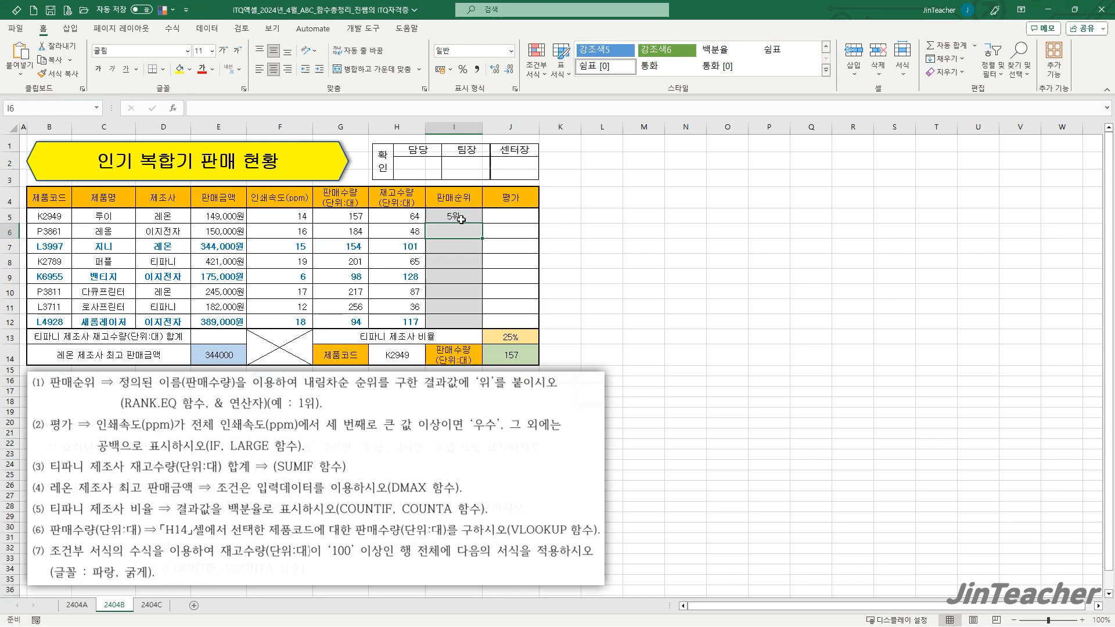
Fill the rank formula from I5 down to I12 without formatting
click(470, 219)
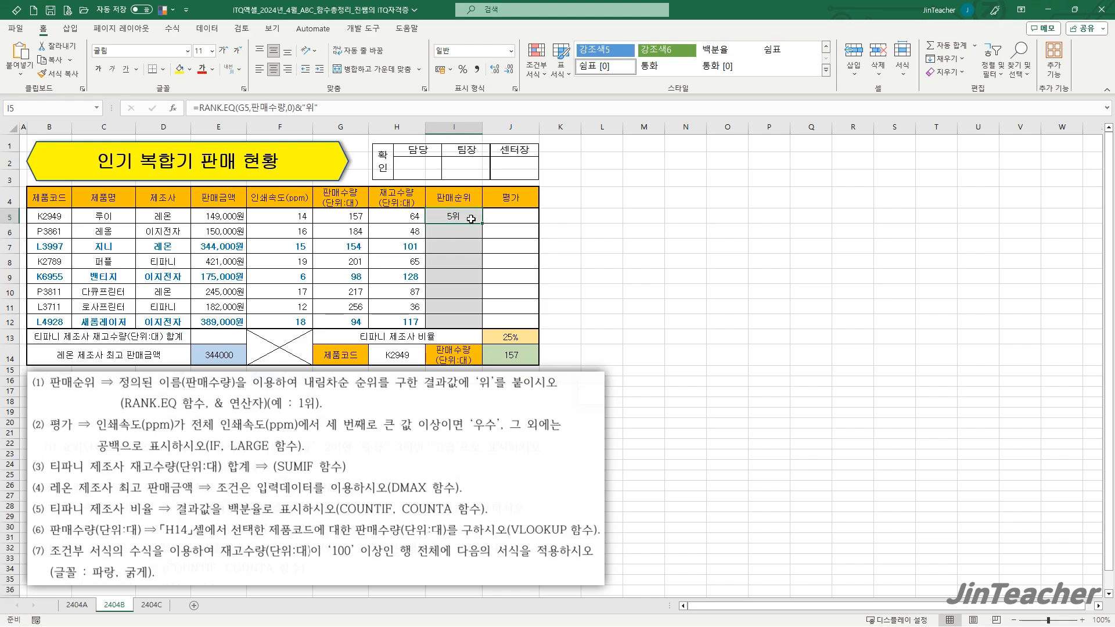
drag(482, 226, 478, 325)
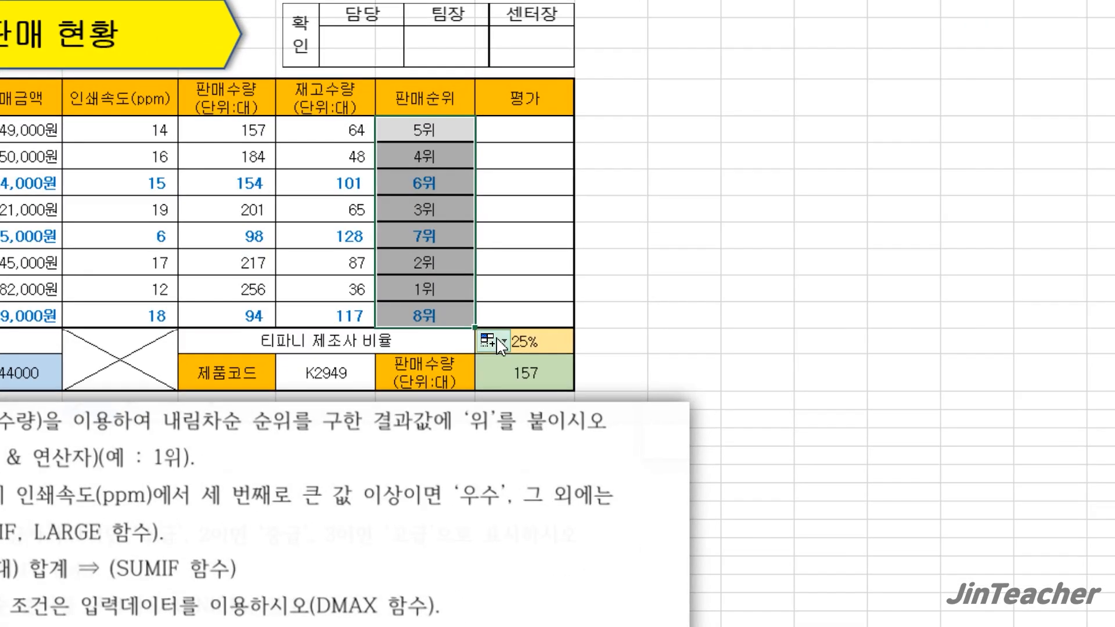
click(492, 335)
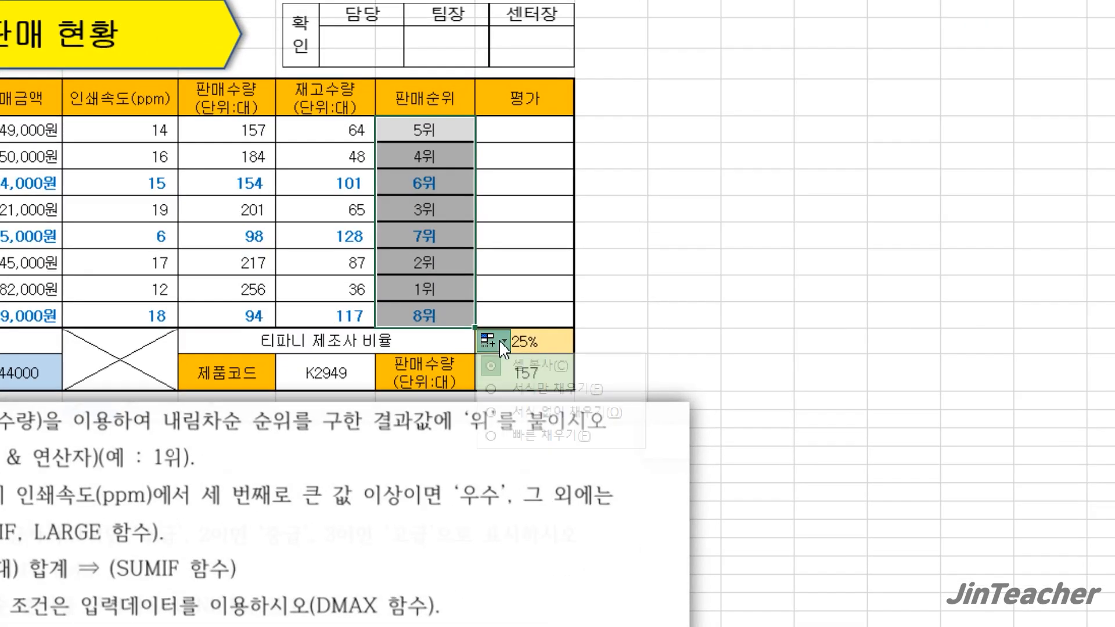
click(528, 414)
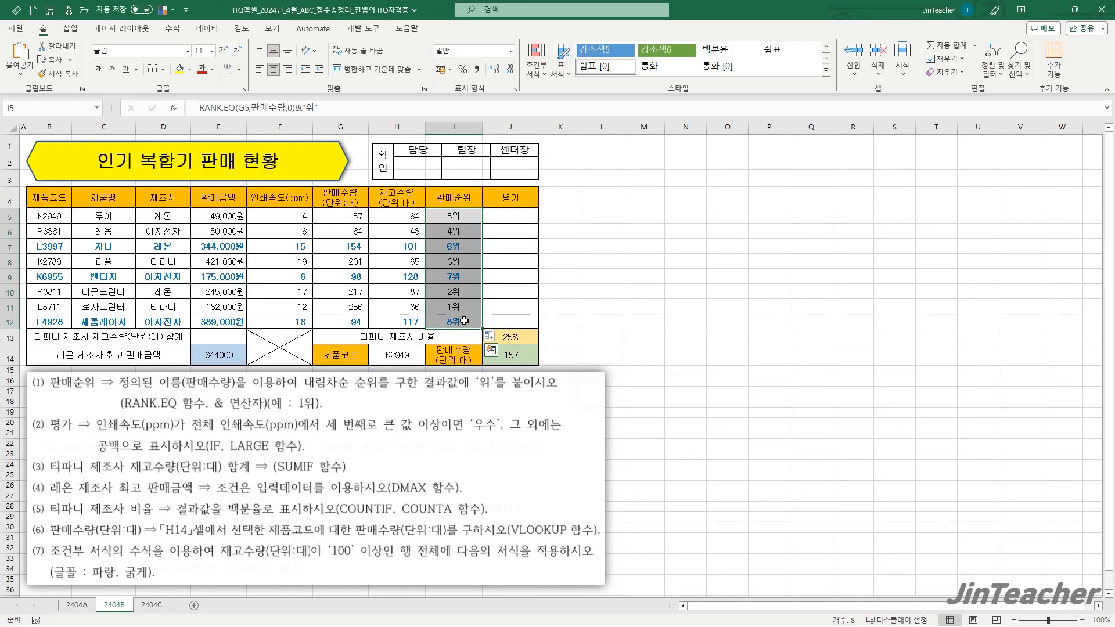
click(464, 321)
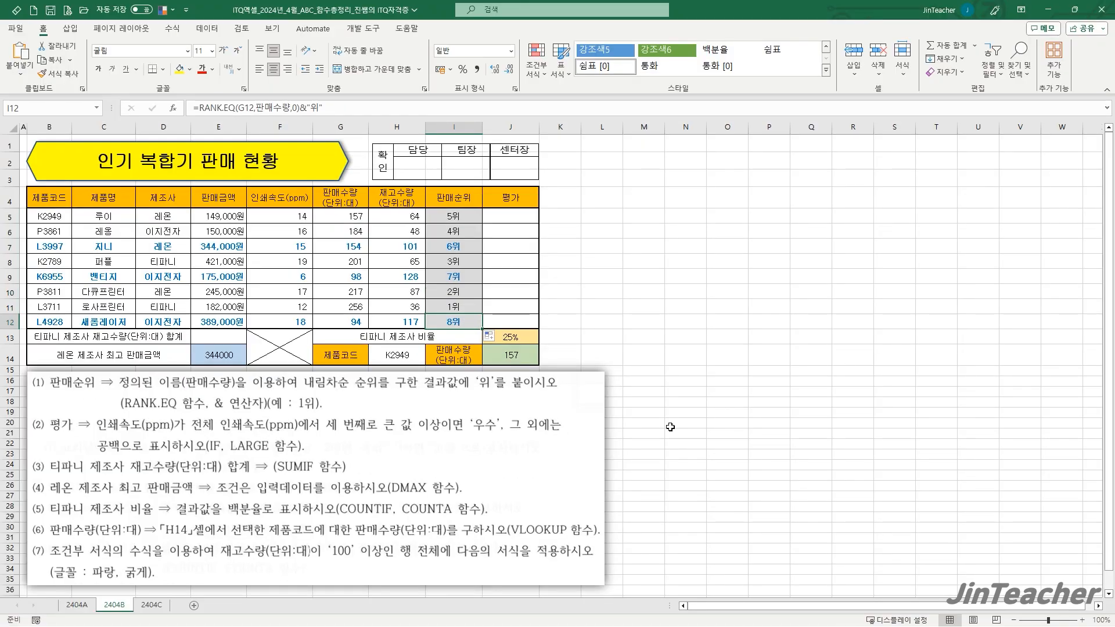
Examine the 당월 판매량 values and 판매순위 column on sheet 2404C and compare them with the ranks on sheet 2404B
click(151, 605)
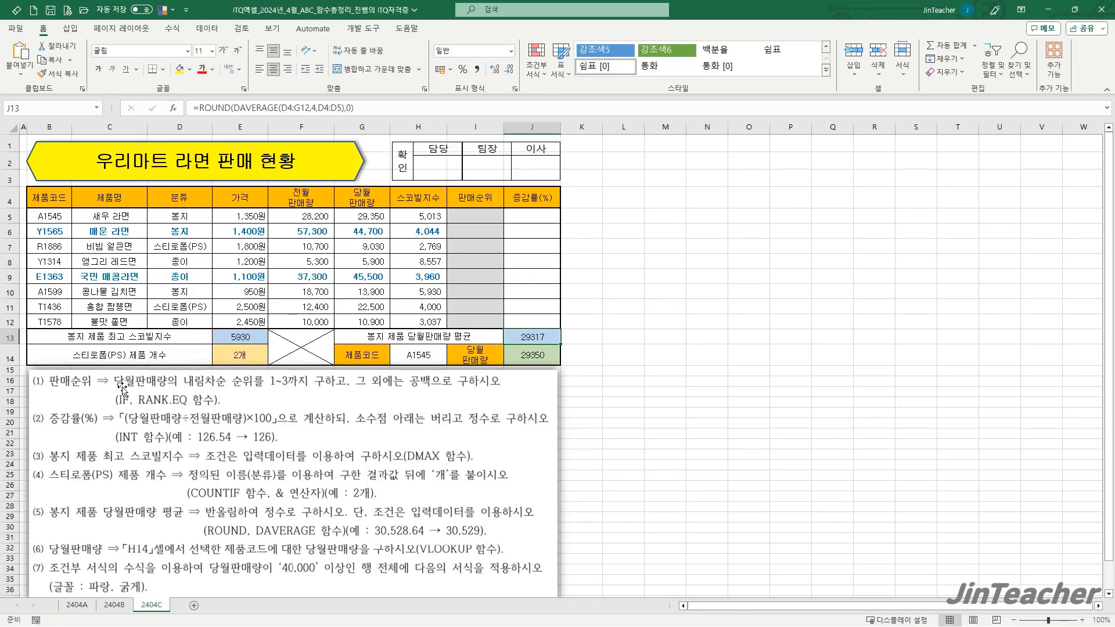
drag(363, 216, 366, 322)
click(476, 218)
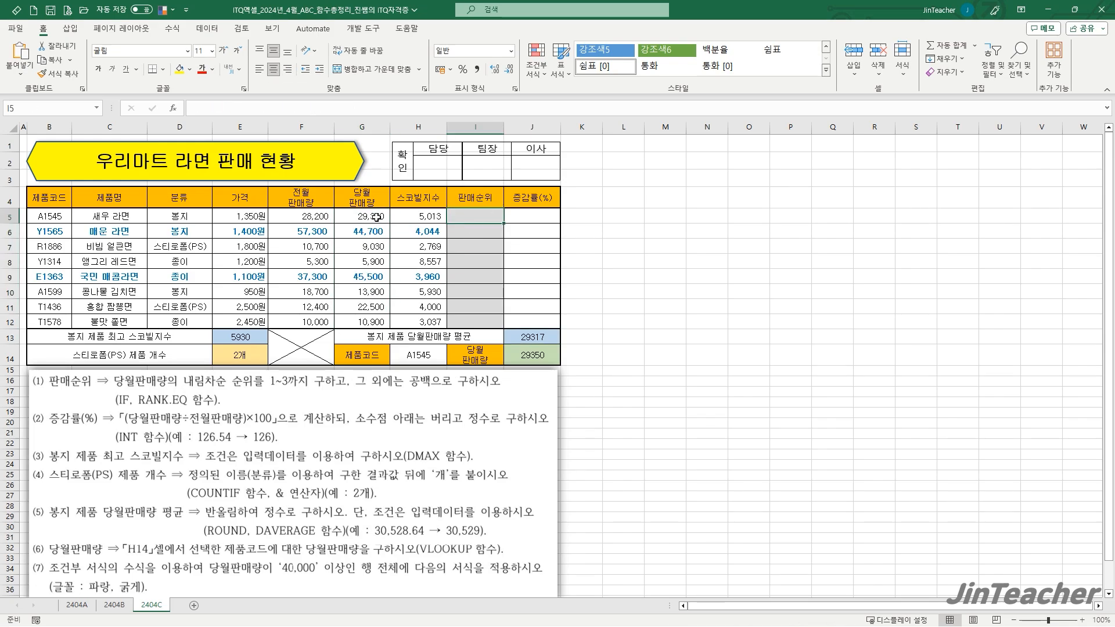
drag(376, 217, 368, 323)
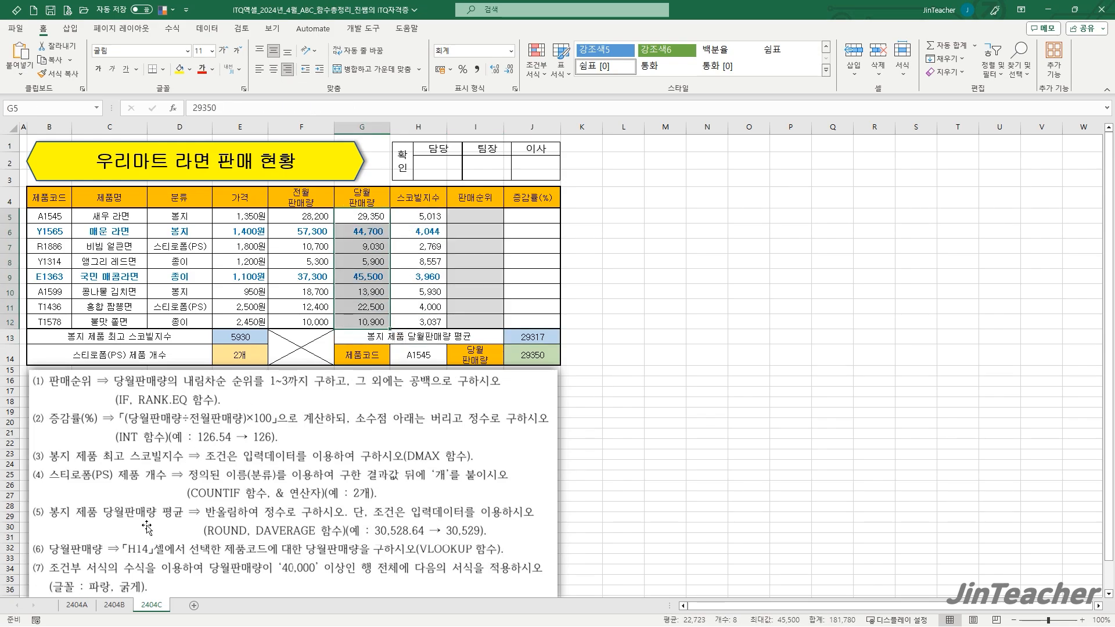
click(113, 605)
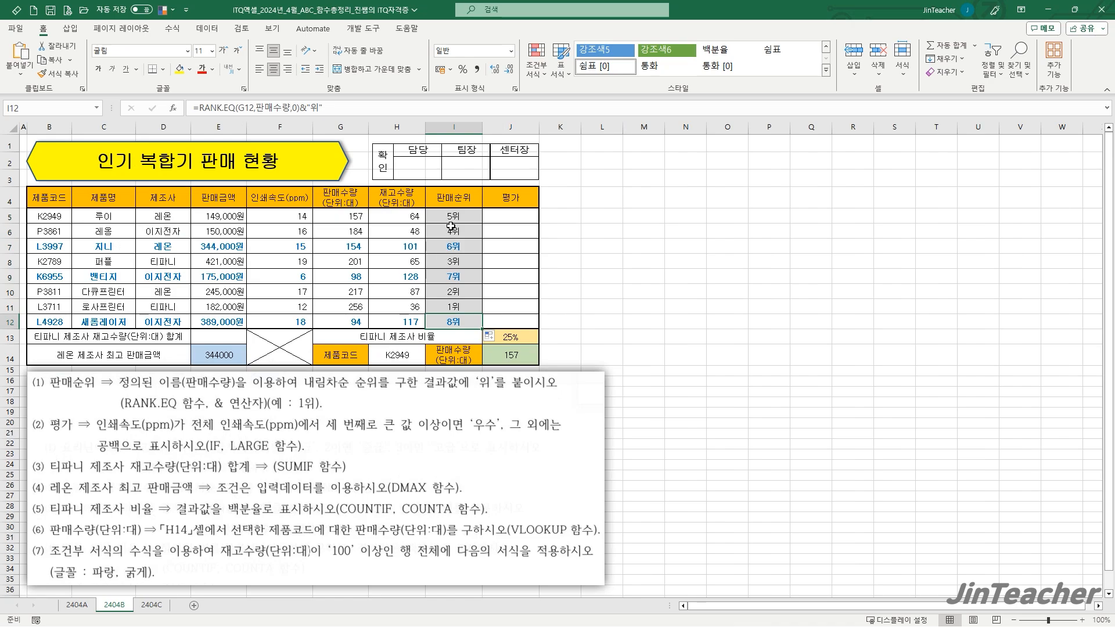
click(152, 605)
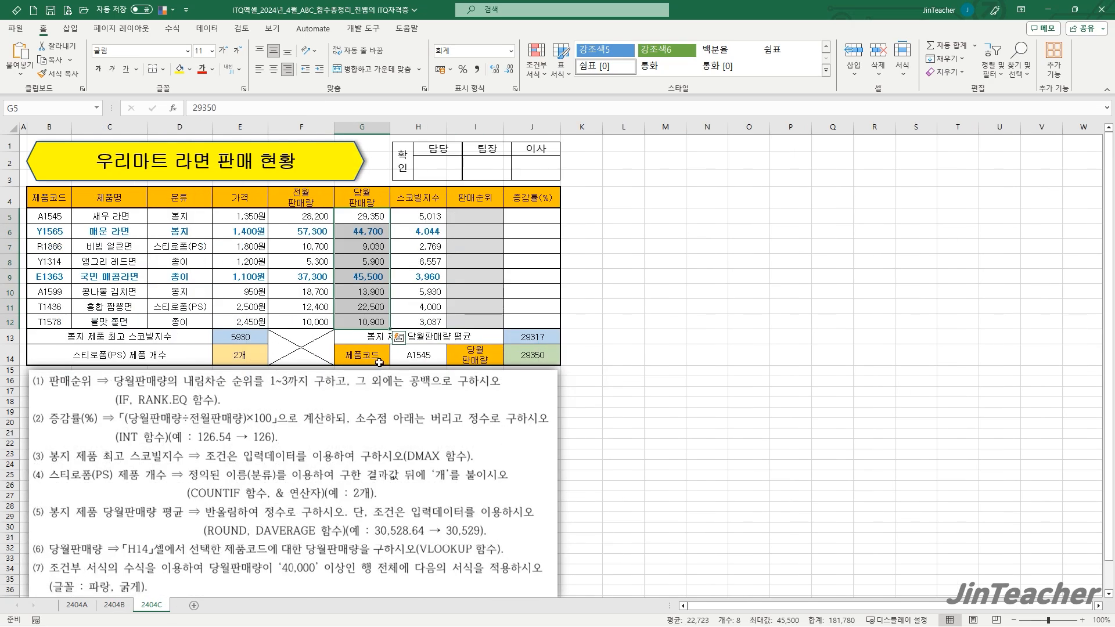
On sheet 2404C, insert the RANK.EQ function in the empty cell L5 beside the table
click(620, 217)
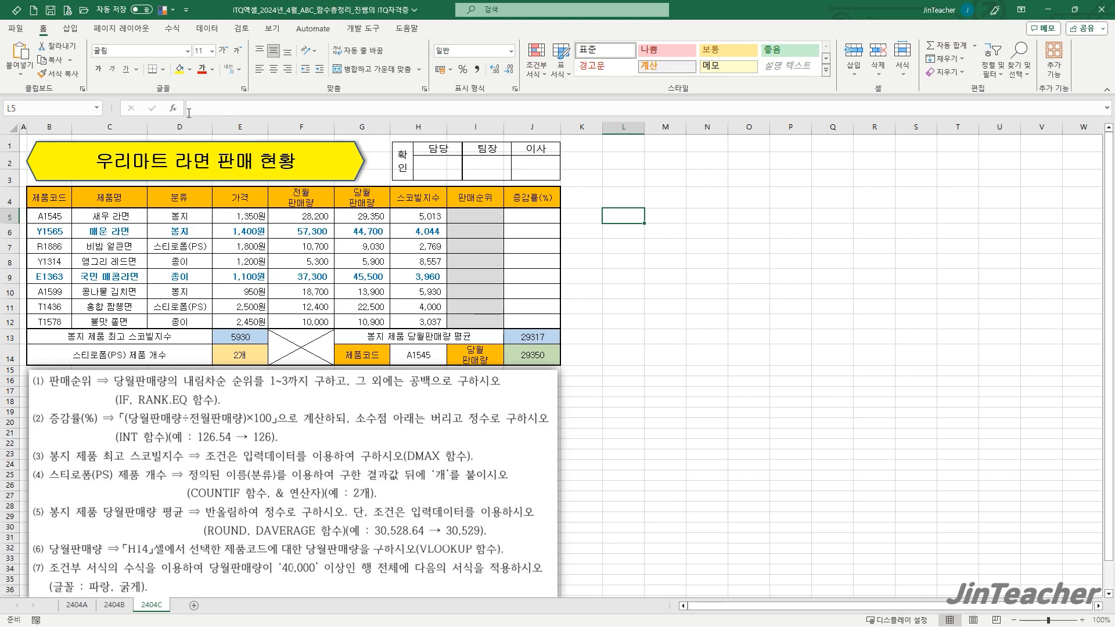
click(171, 108)
click(580, 285)
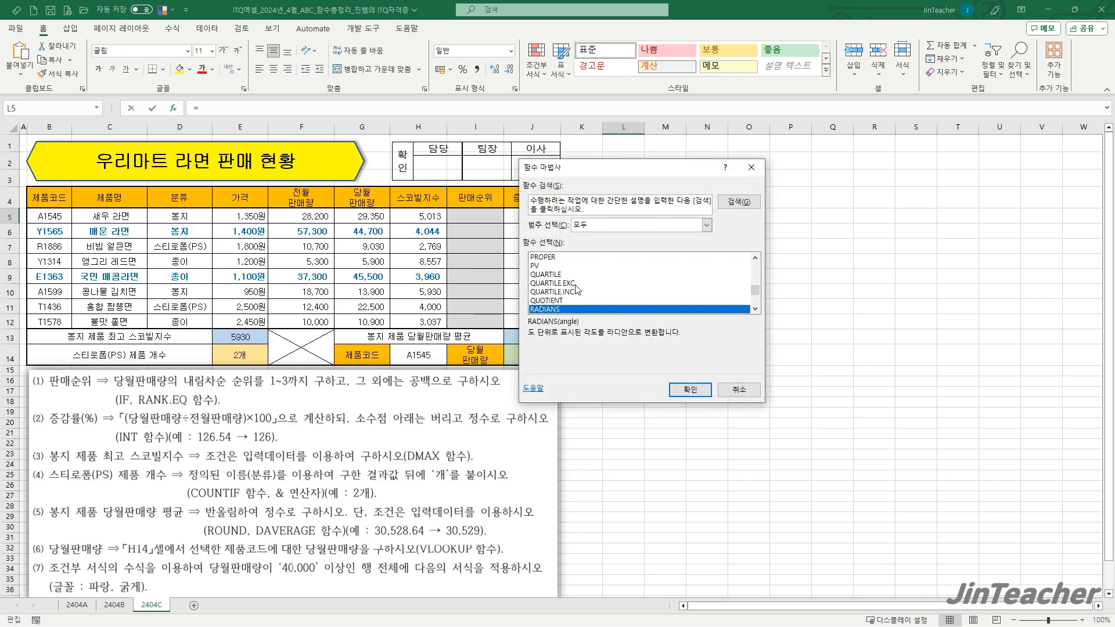
key(r)
click(580, 309)
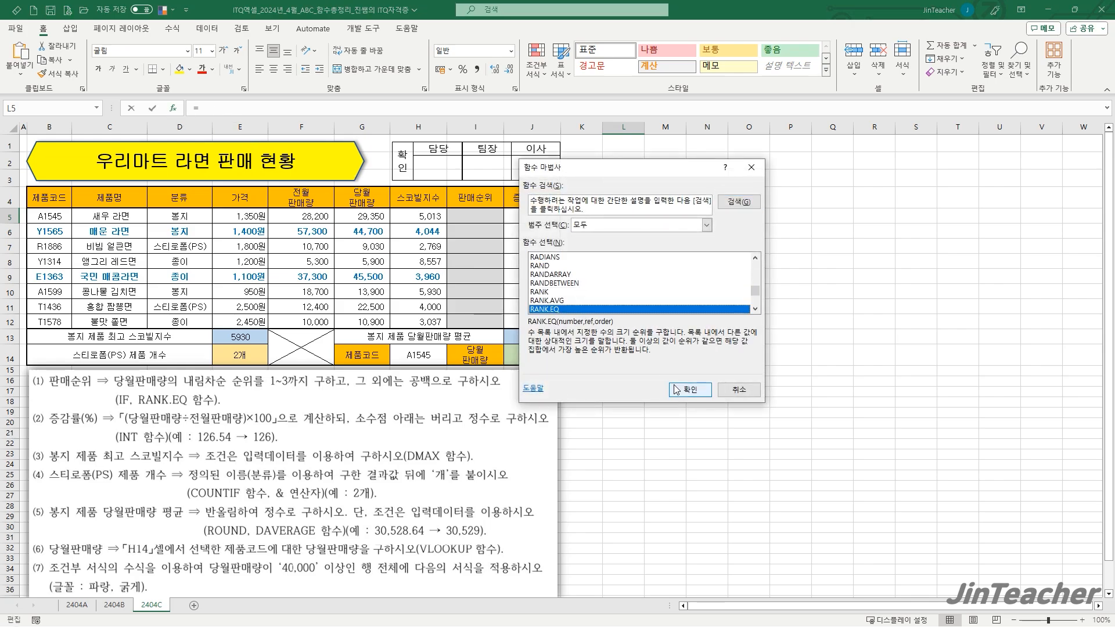
click(690, 389)
Complete the RANK.EQ formula in L5 with number G5, absolute reference $G$5:$G$12 and order 0
drag(522, 316, 477, 315)
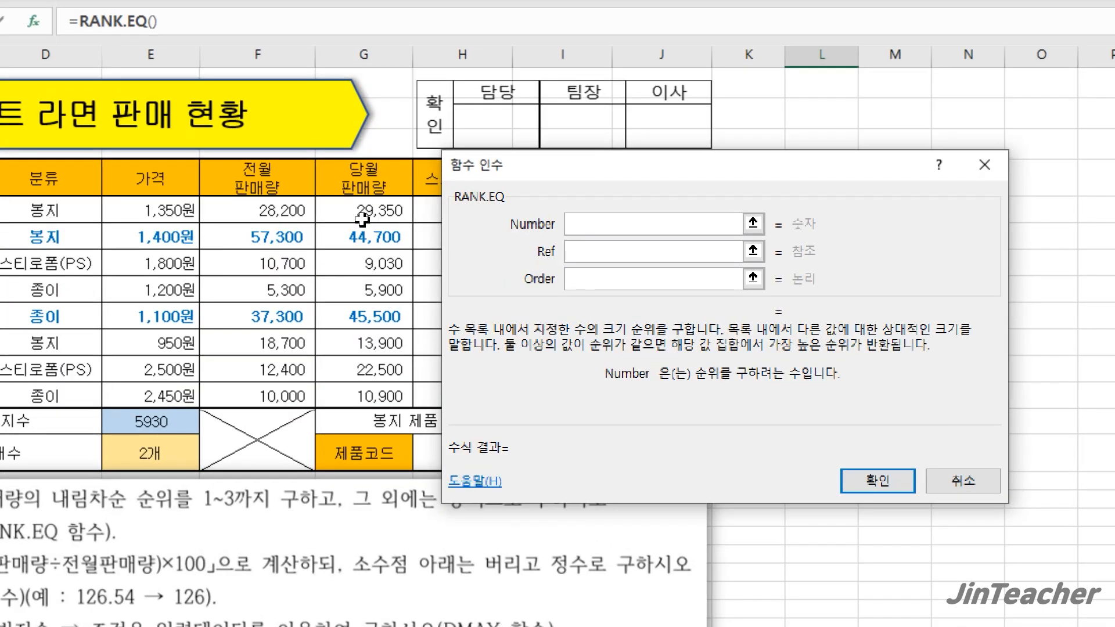
click(361, 220)
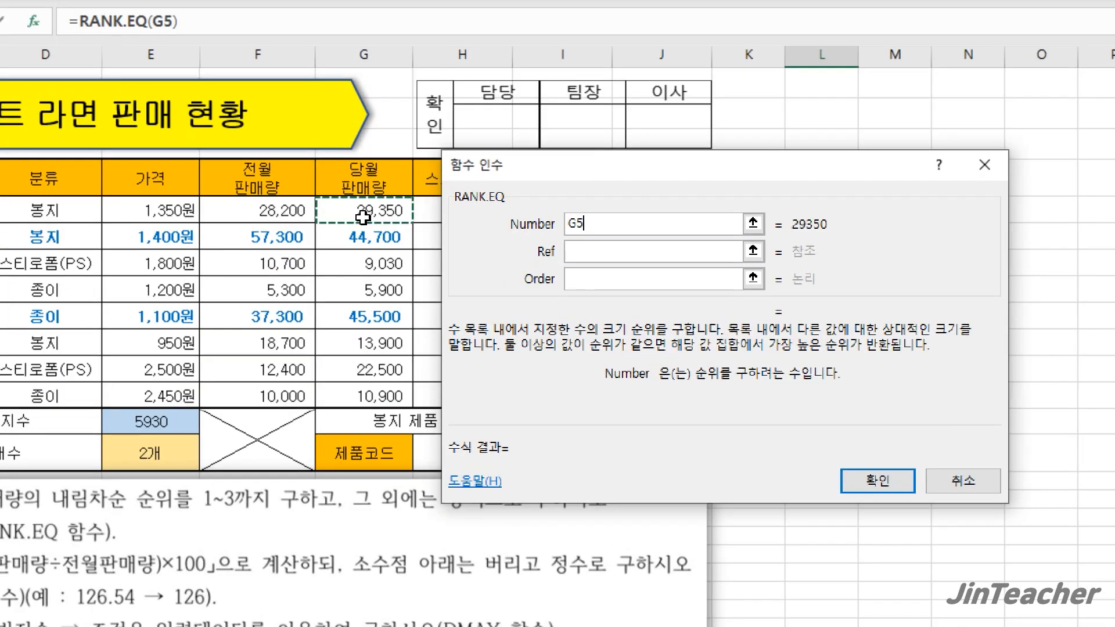
click(637, 255)
drag(342, 213, 360, 402)
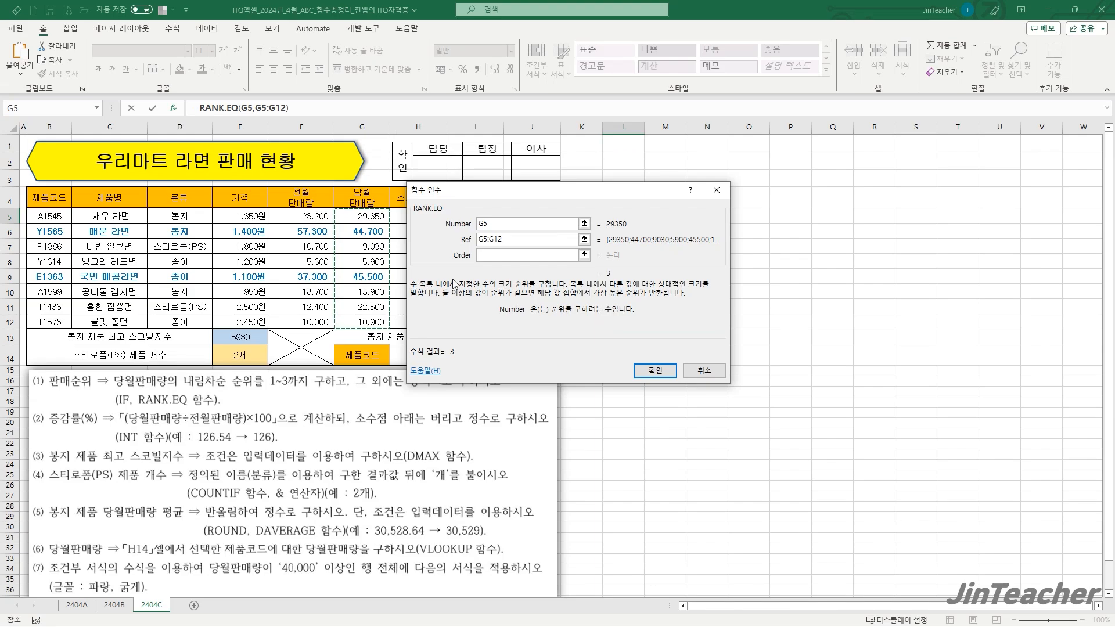
drag(521, 321, 602, 377)
double_click(551, 269)
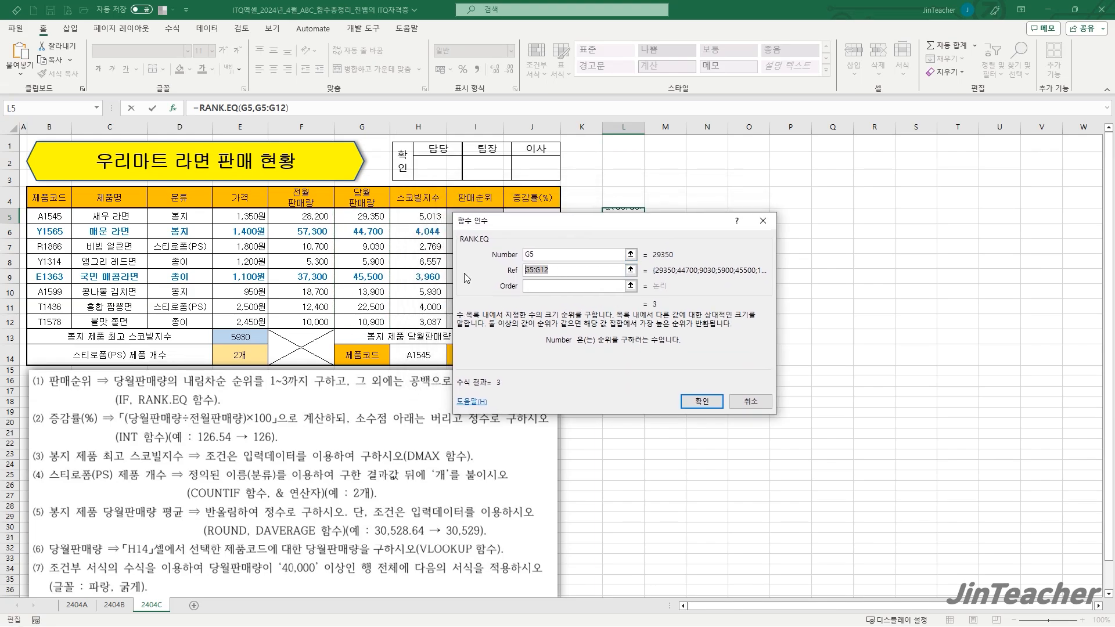
key(F4)
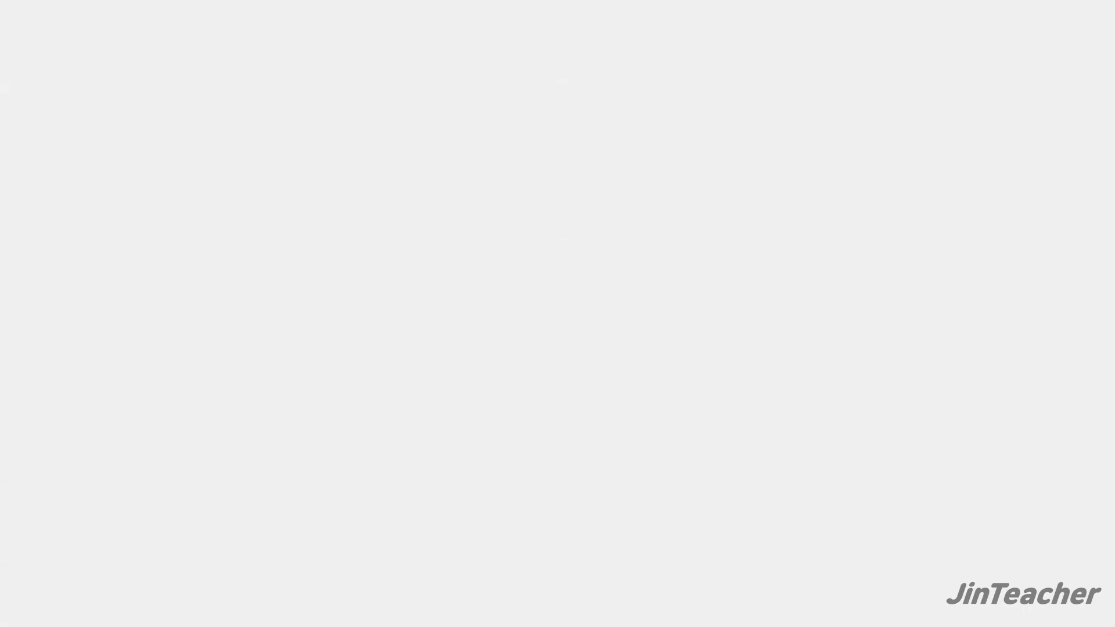
click(590, 285)
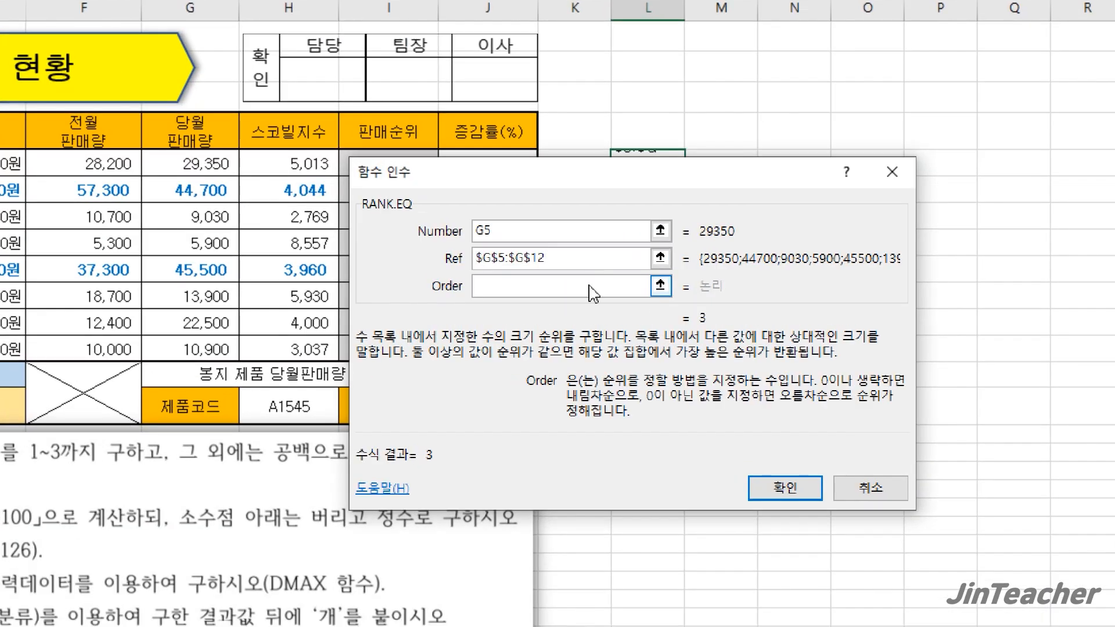
text(0)
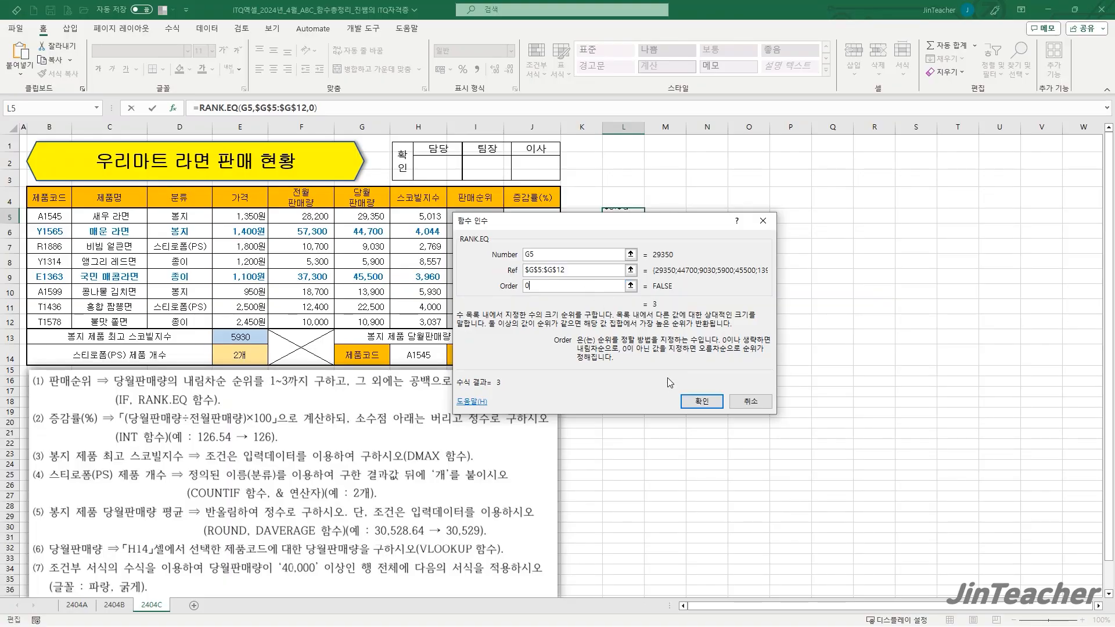
click(691, 401)
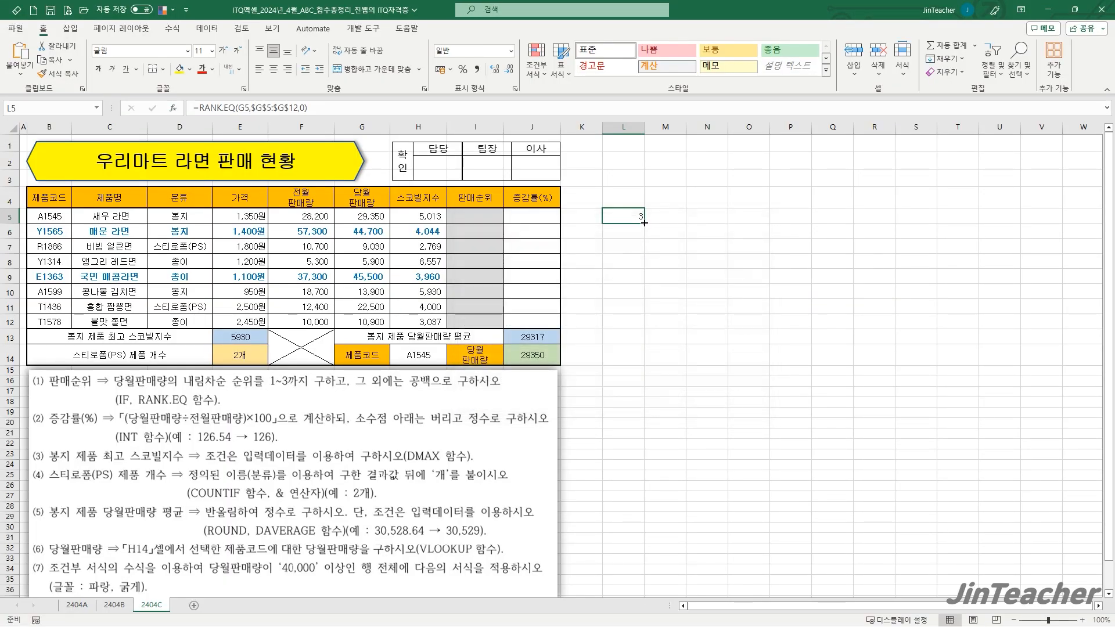
Fill the rank formula from L5 down to L12 and check the ranks against the 당월 판매량 values
drag(644, 223, 644, 329)
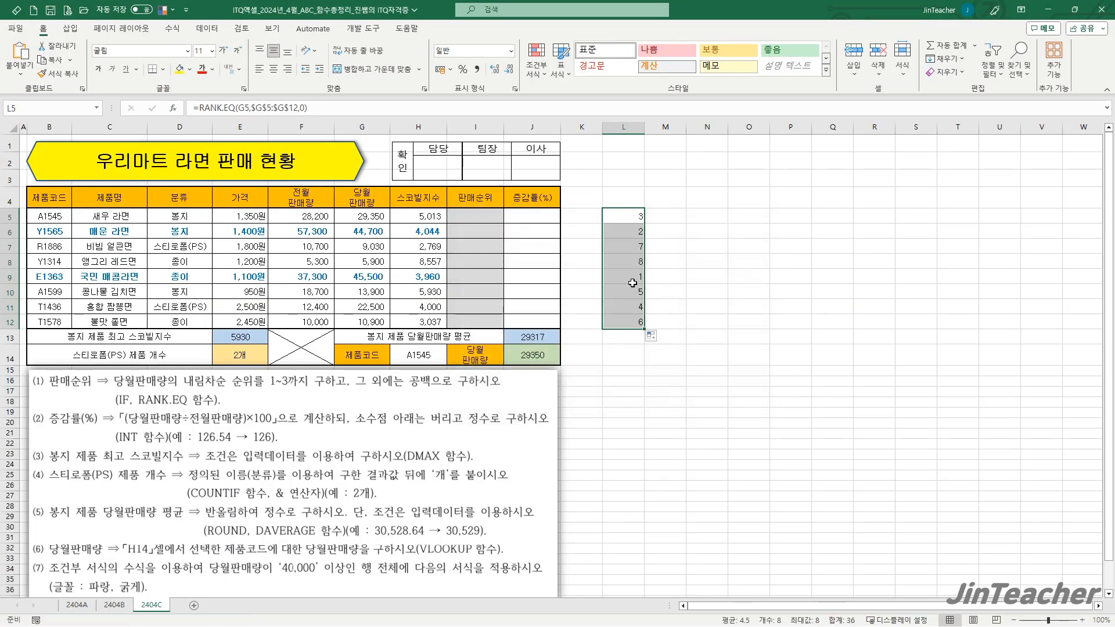
drag(632, 283, 369, 277)
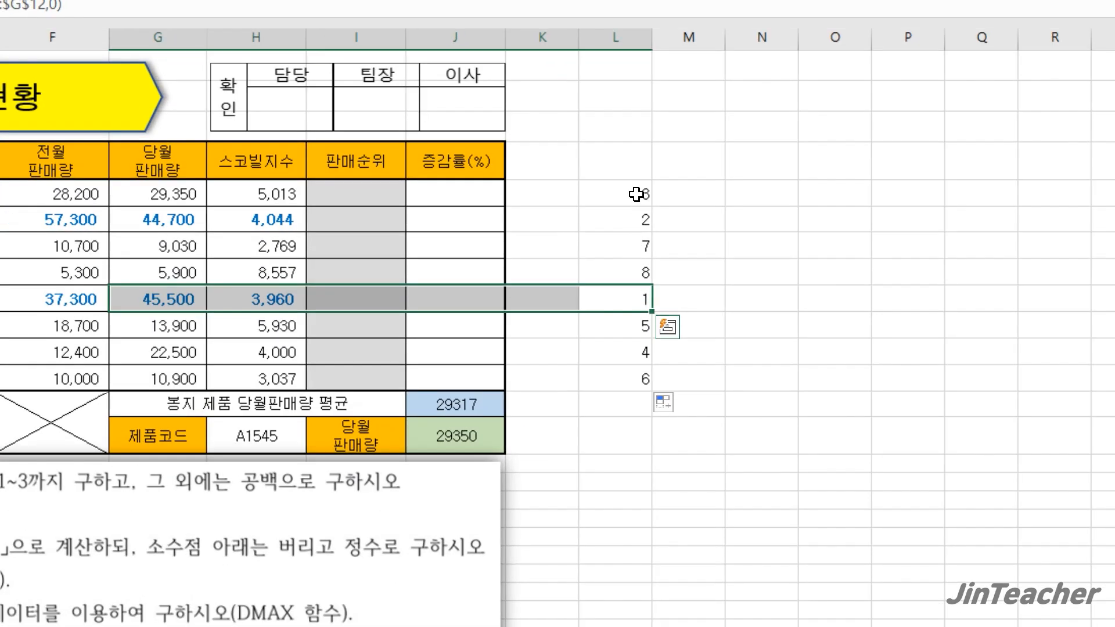
click(641, 194)
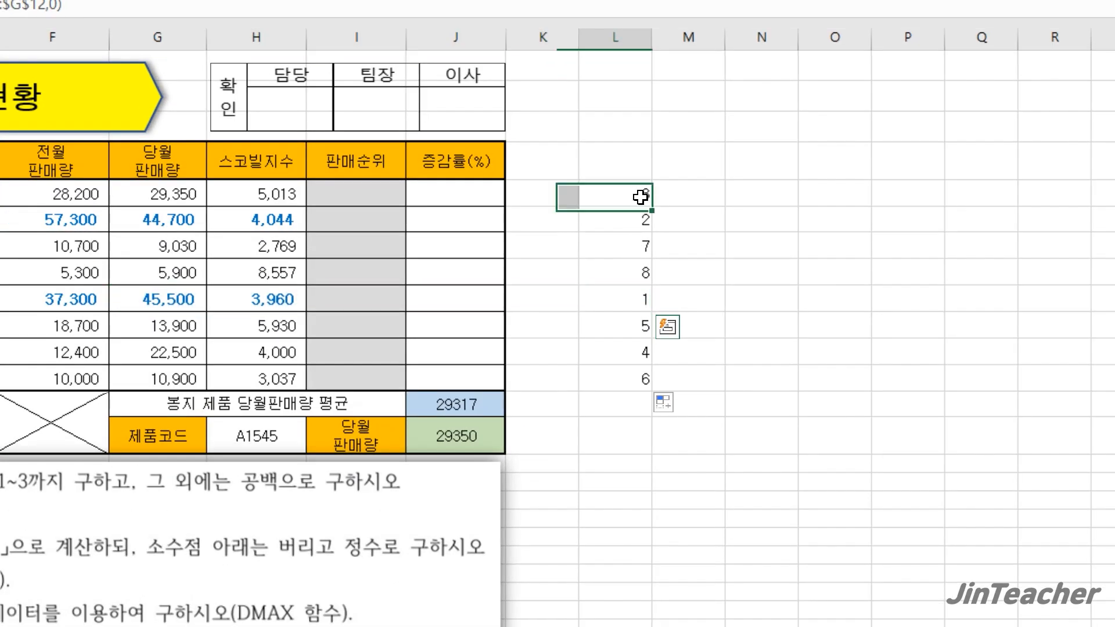
click(639, 271)
click(637, 295)
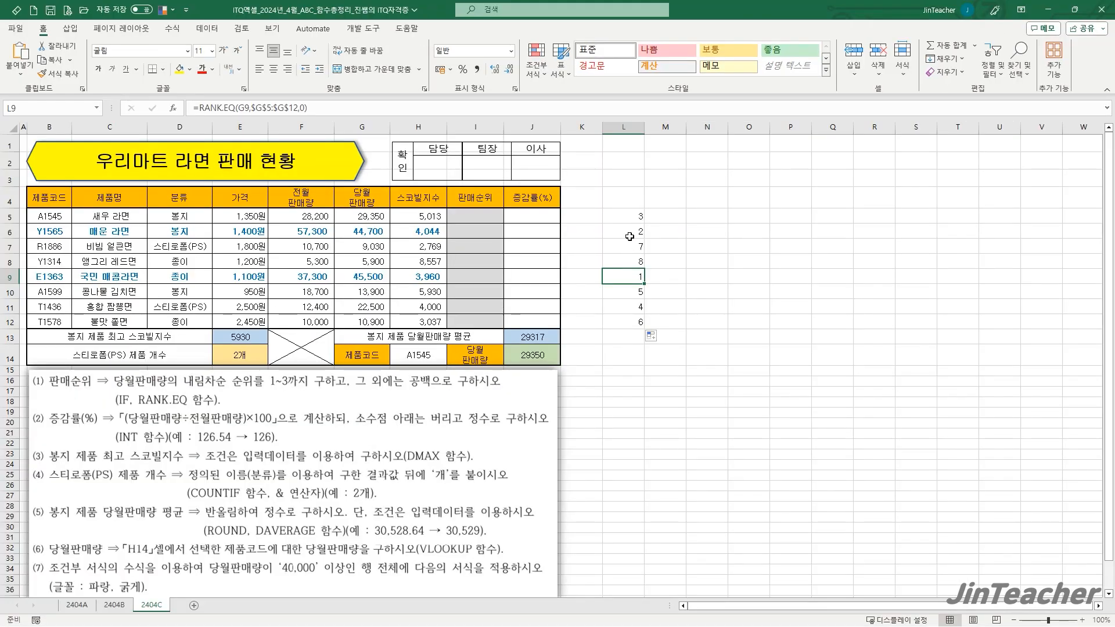
Cut the RANK.EQ expression out of the formula in L5, keeping only the equals sign
click(627, 198)
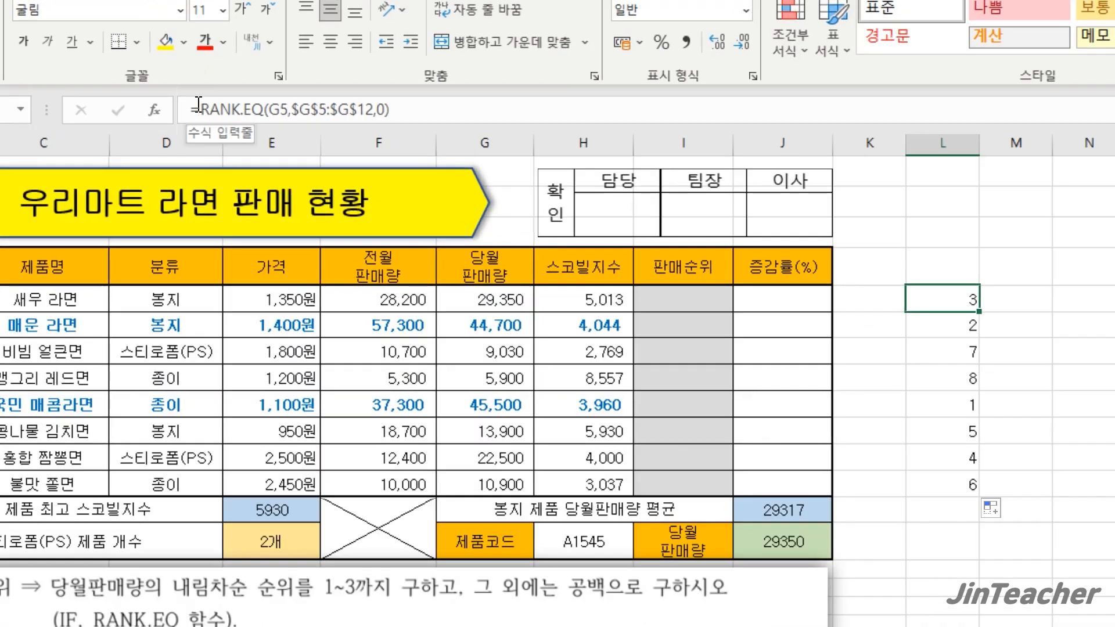
drag(199, 109, 314, 109)
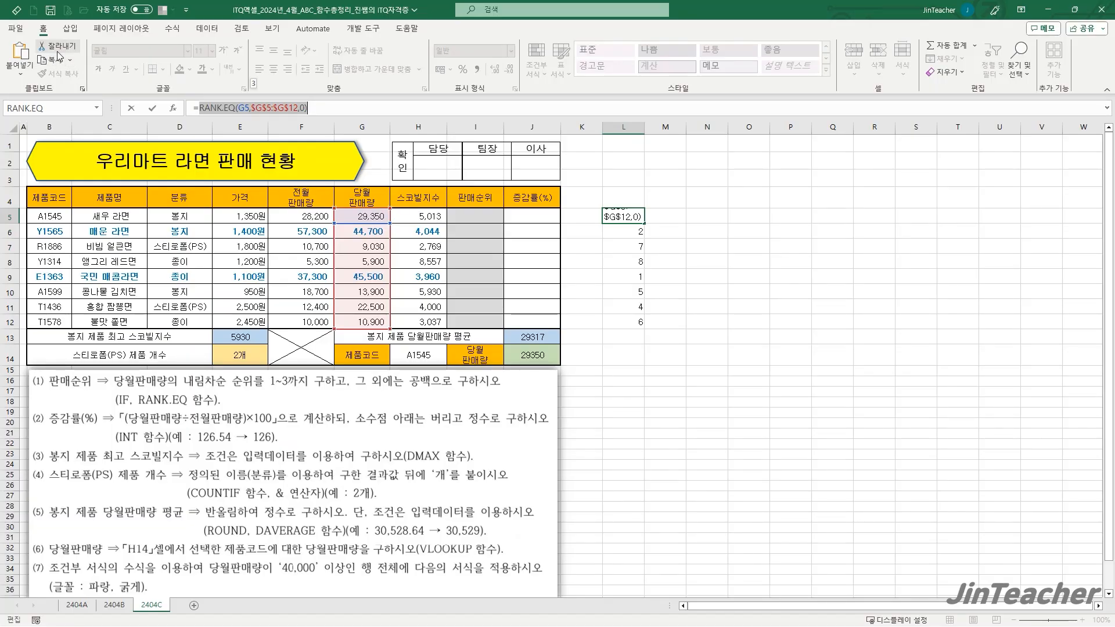
click(58, 48)
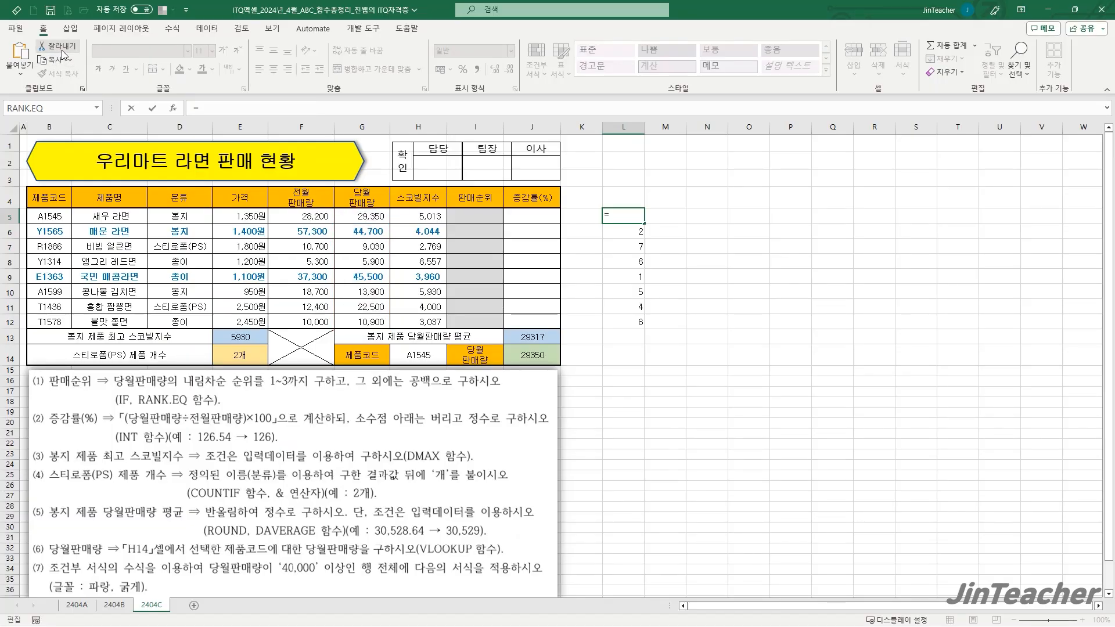
Insert the IF function after the equals sign in L5
click(173, 109)
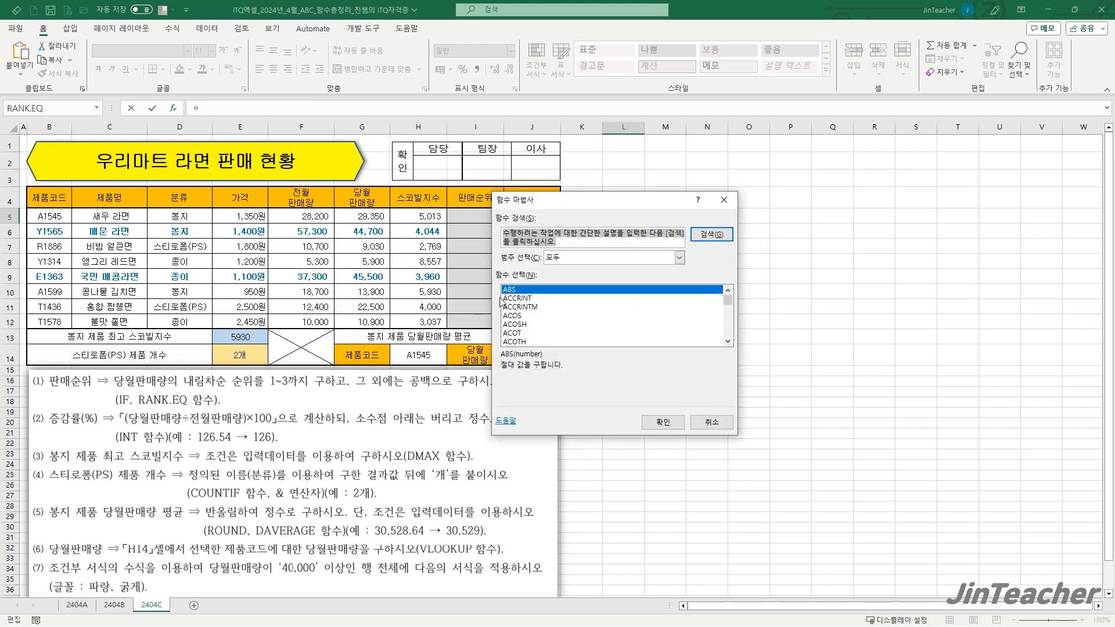
click(547, 308)
text(if)
click(663, 422)
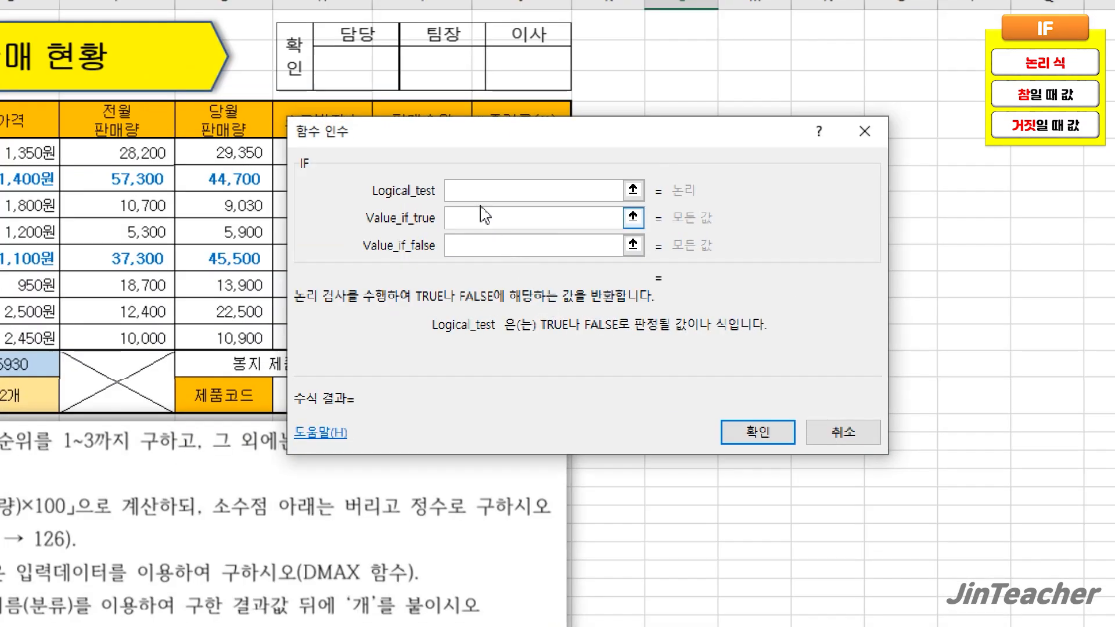
Paste the cut RANK.EQ(G5,$G$5:$G$12,0) expression as the logical test of the IF function
click(483, 191)
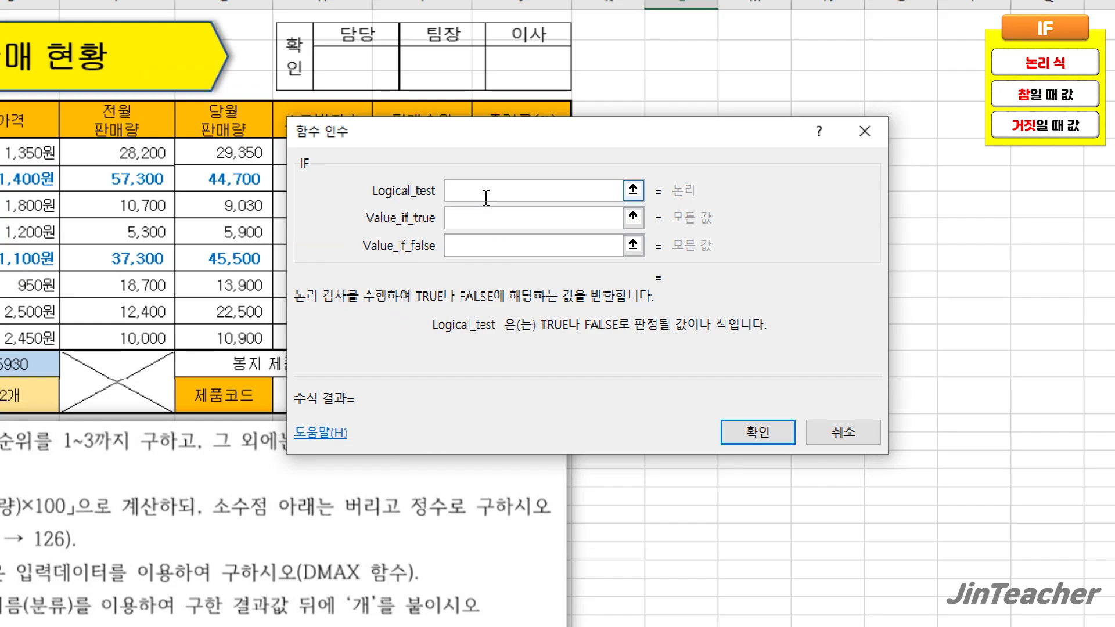
click(480, 220)
click(476, 243)
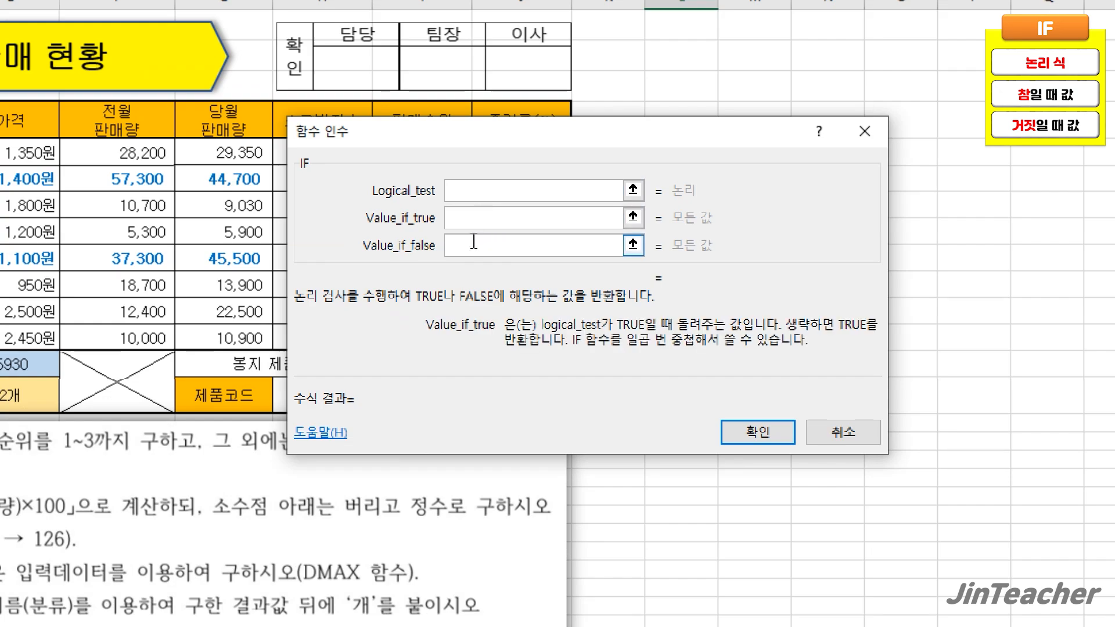
click(473, 244)
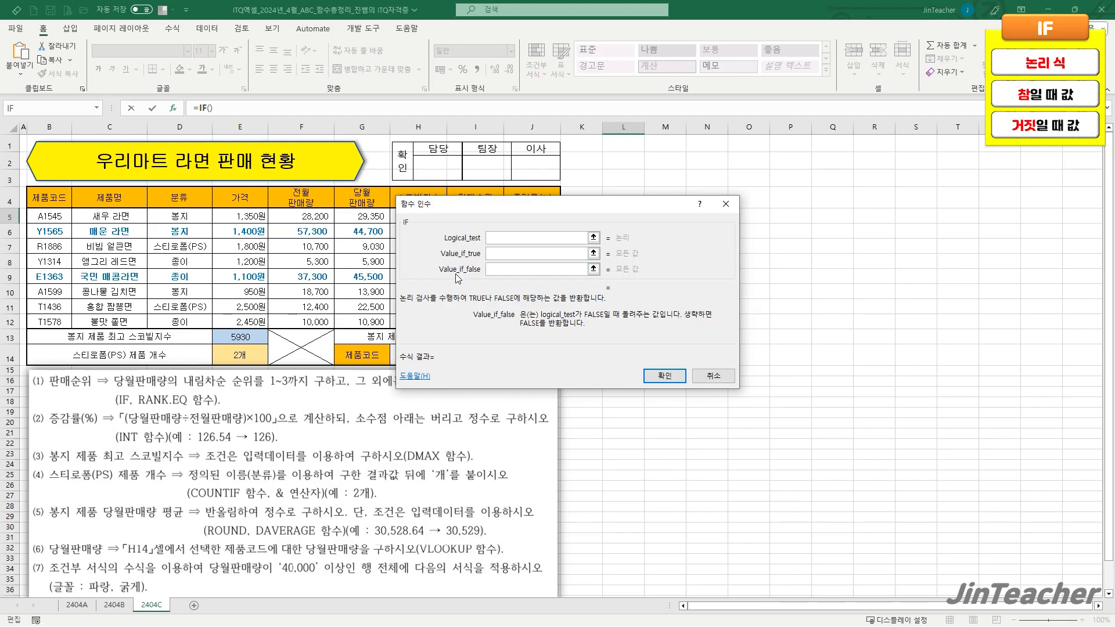
click(479, 228)
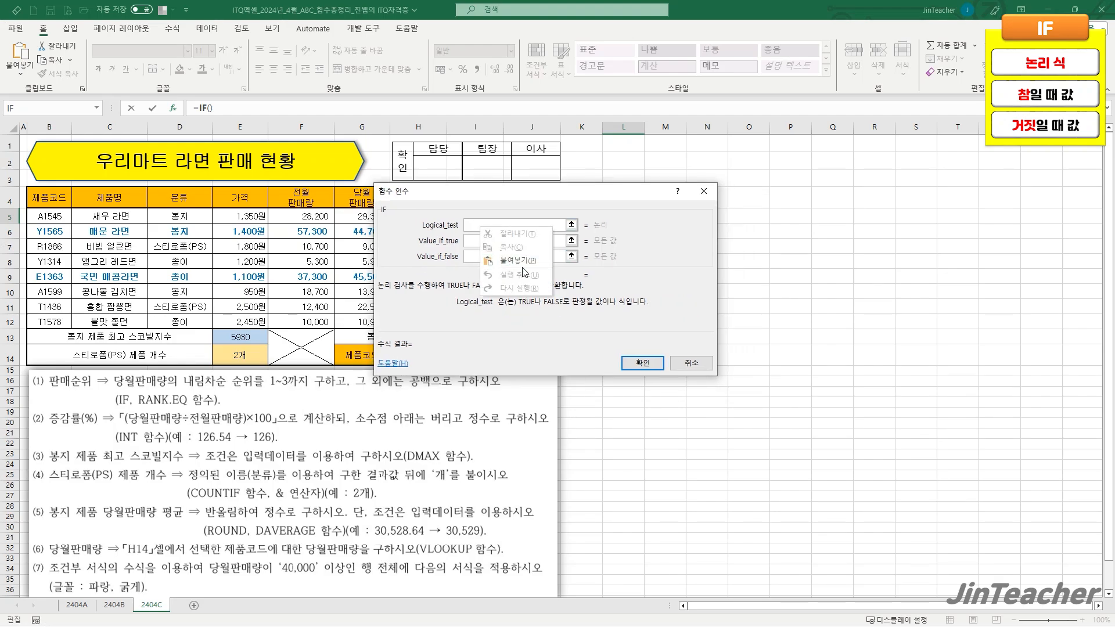
key(ctrl+v)
drag(442, 190, 238, 140)
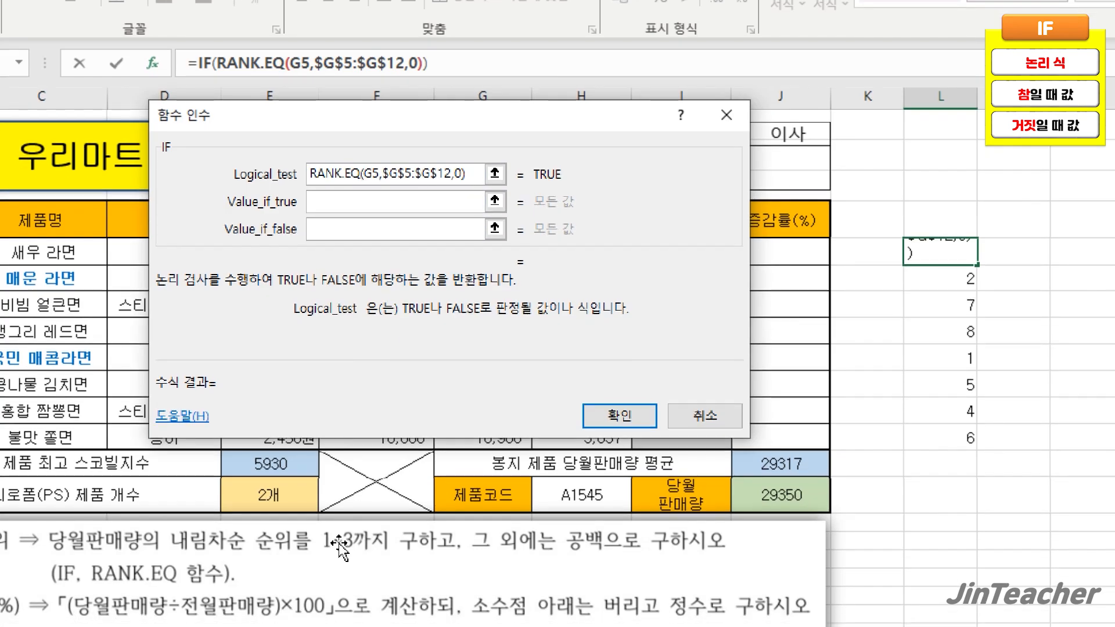
Complete the IF formula in L5 with <=3 in the logical test, RANK.EQ(G5,$G$5:$G$12,0) as value if true and "" as value if false
text(<=3)
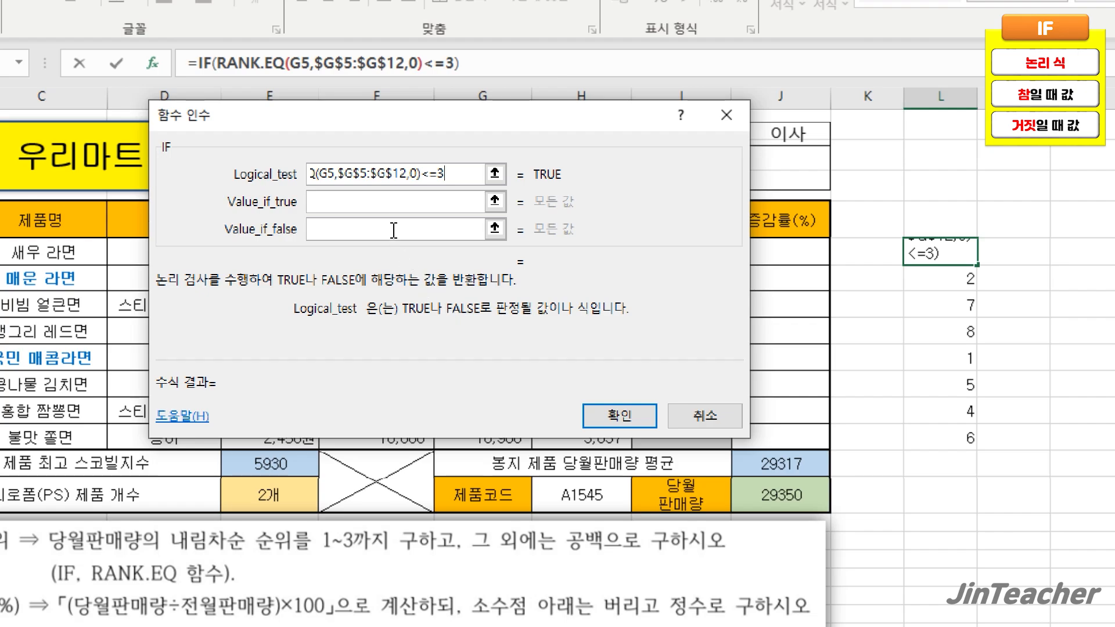
click(411, 200)
right_click(411, 199)
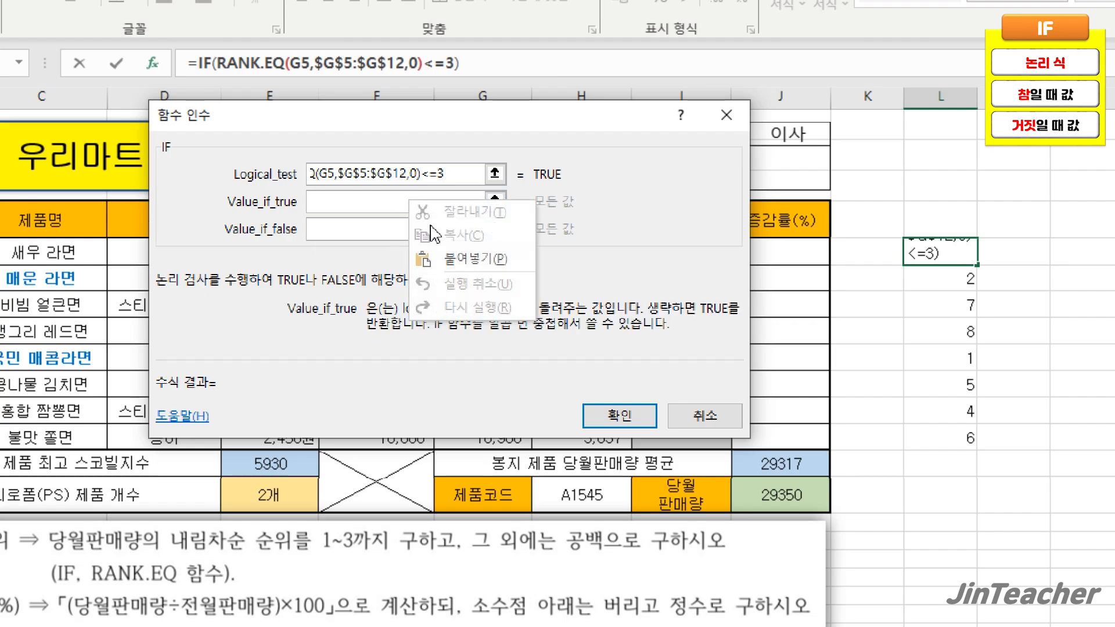
click(475, 259)
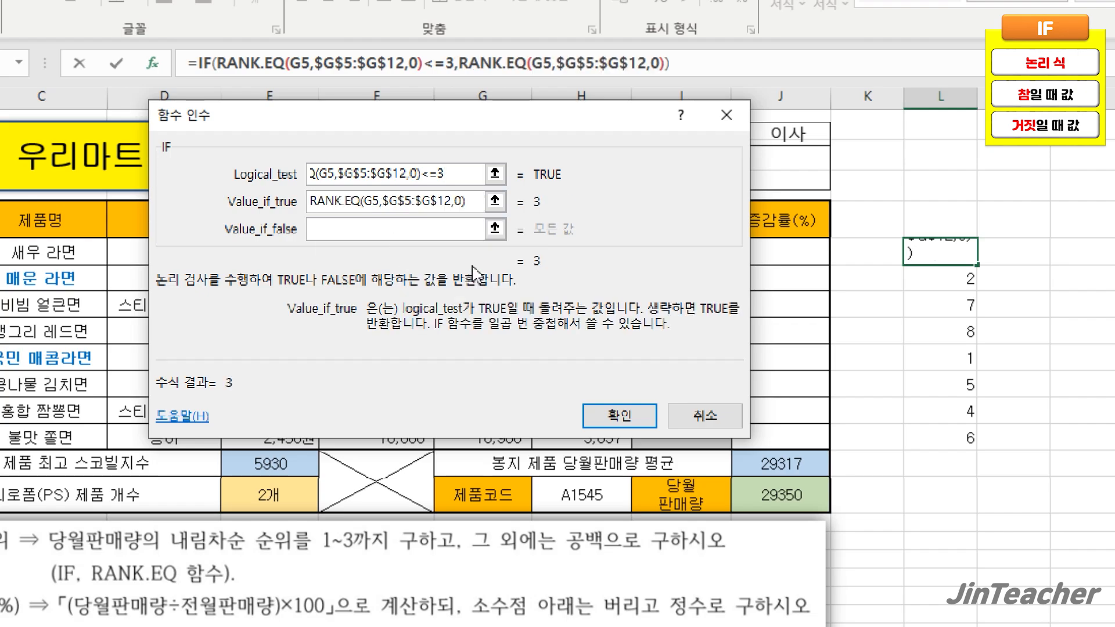
click(443, 226)
text("")
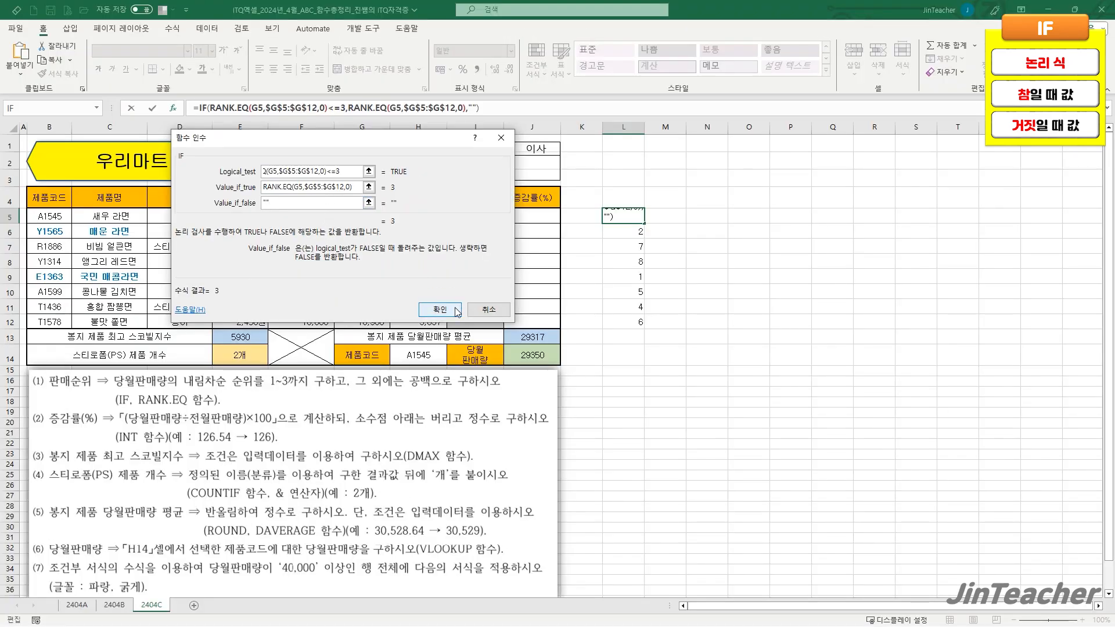
click(620, 415)
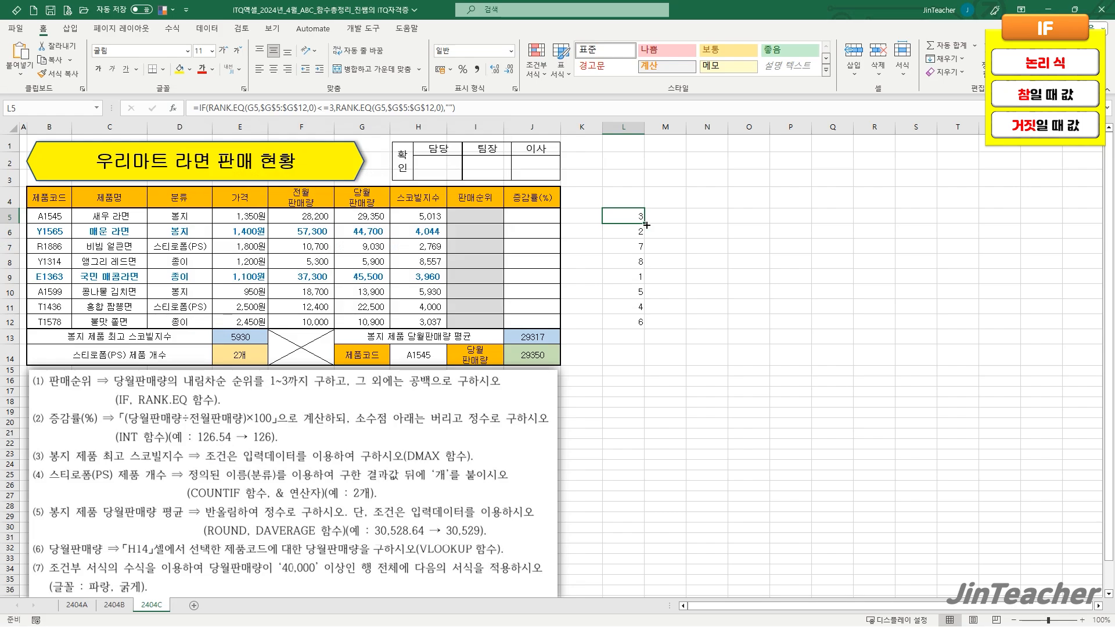
Fill the IF formula from L5 down to L12 and check the formulas in L5 and L7
drag(644, 223, 644, 324)
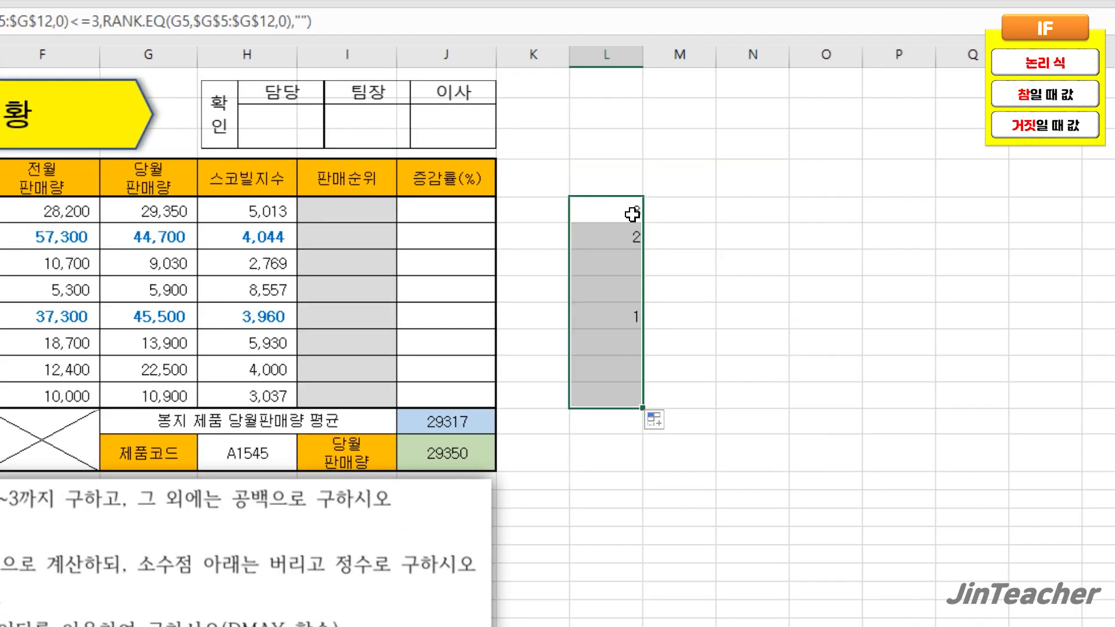
click(632, 219)
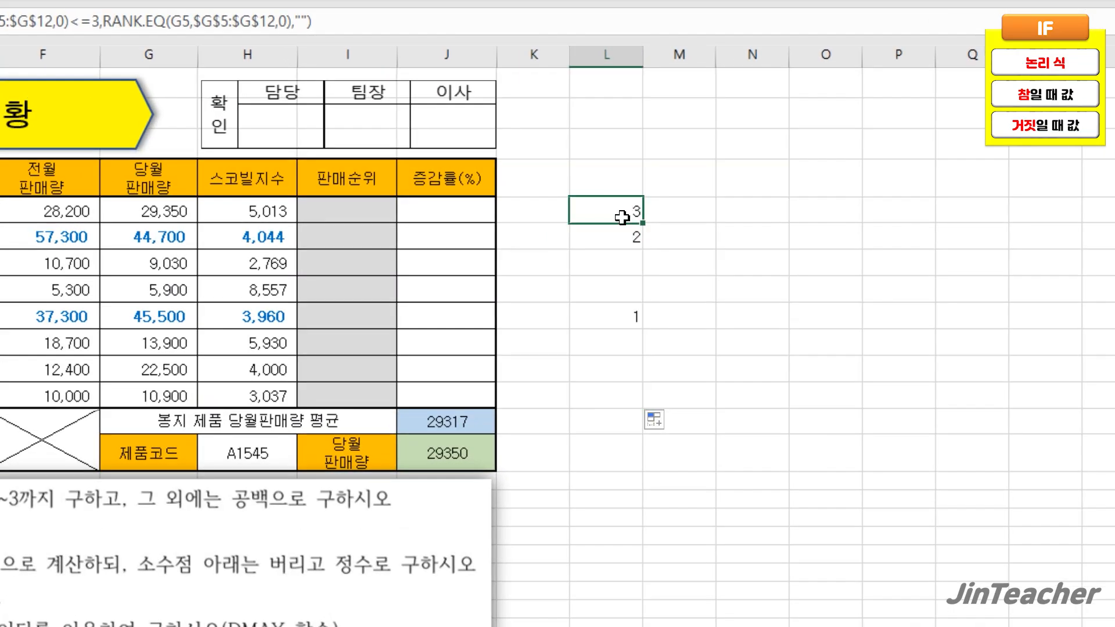
click(623, 255)
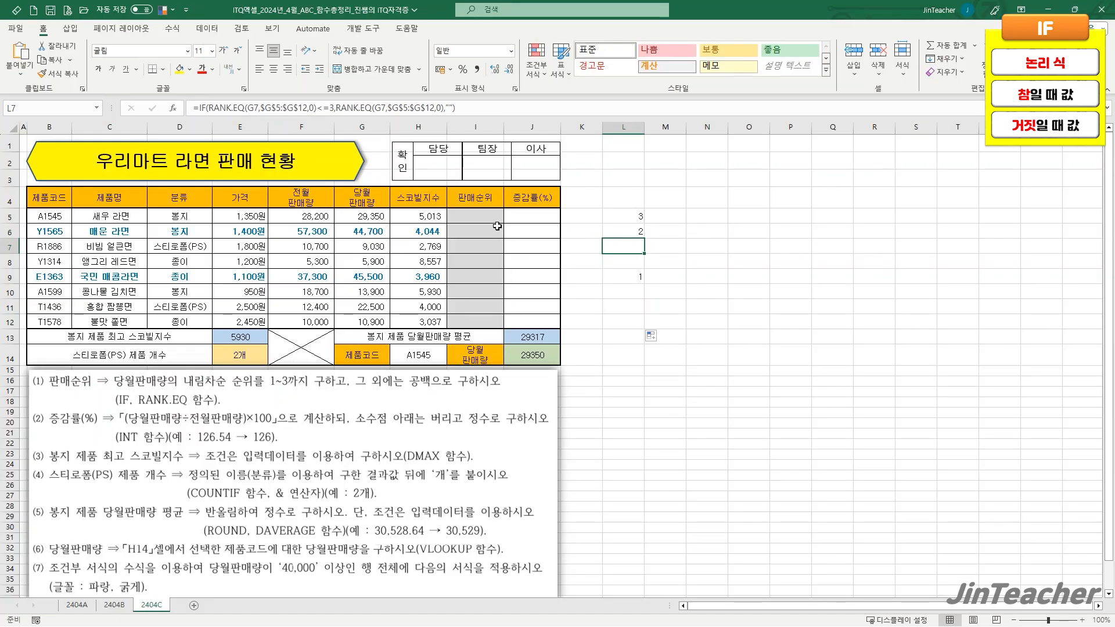
Insert the RANK.EQ function in I5, the first cell of the 판매순위 column
click(412, 207)
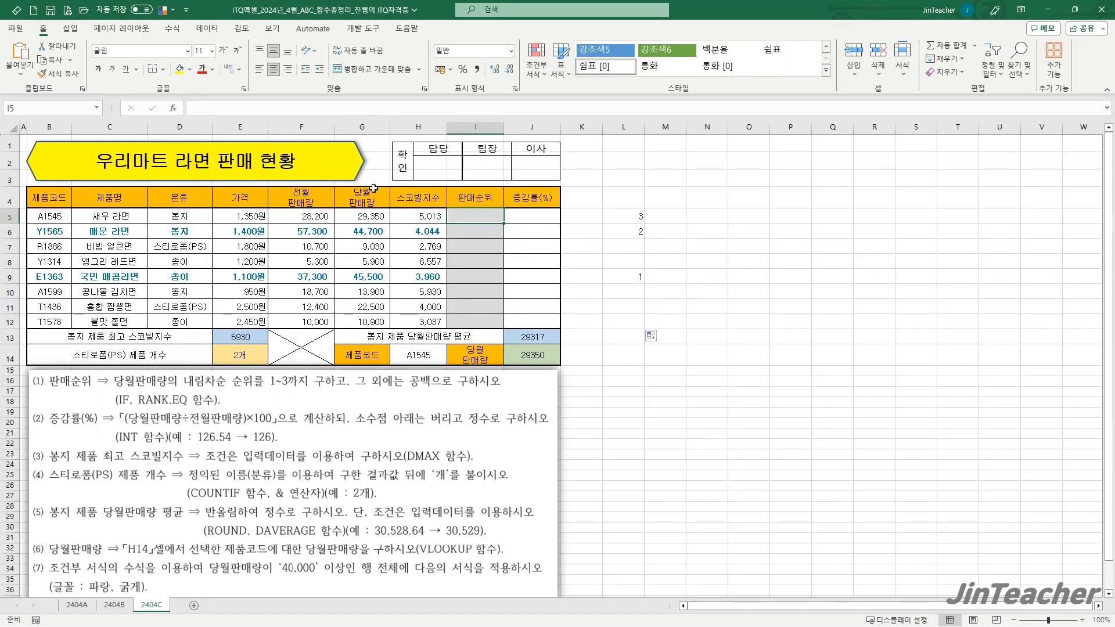
click(178, 109)
click(357, 228)
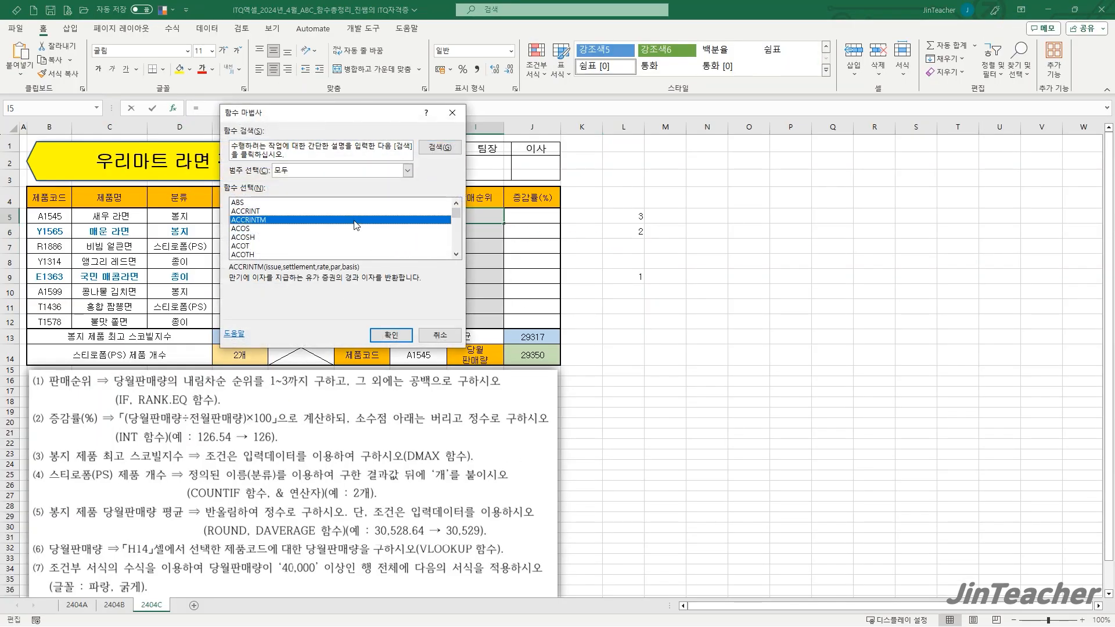
key(r)
scroll(358, 232, down, 2)
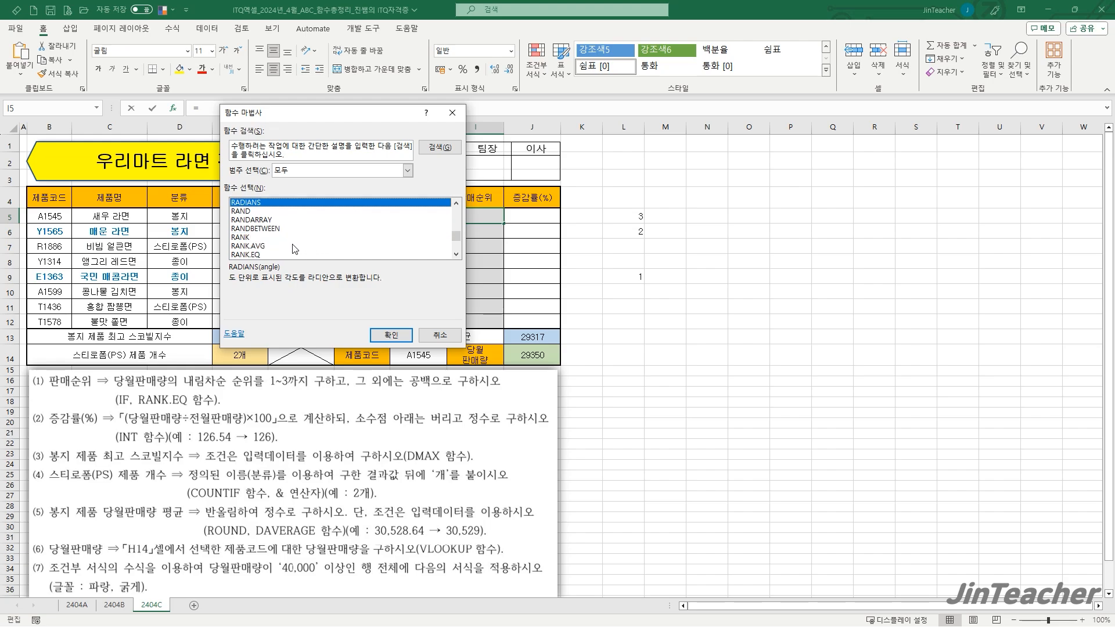
click(283, 256)
click(390, 335)
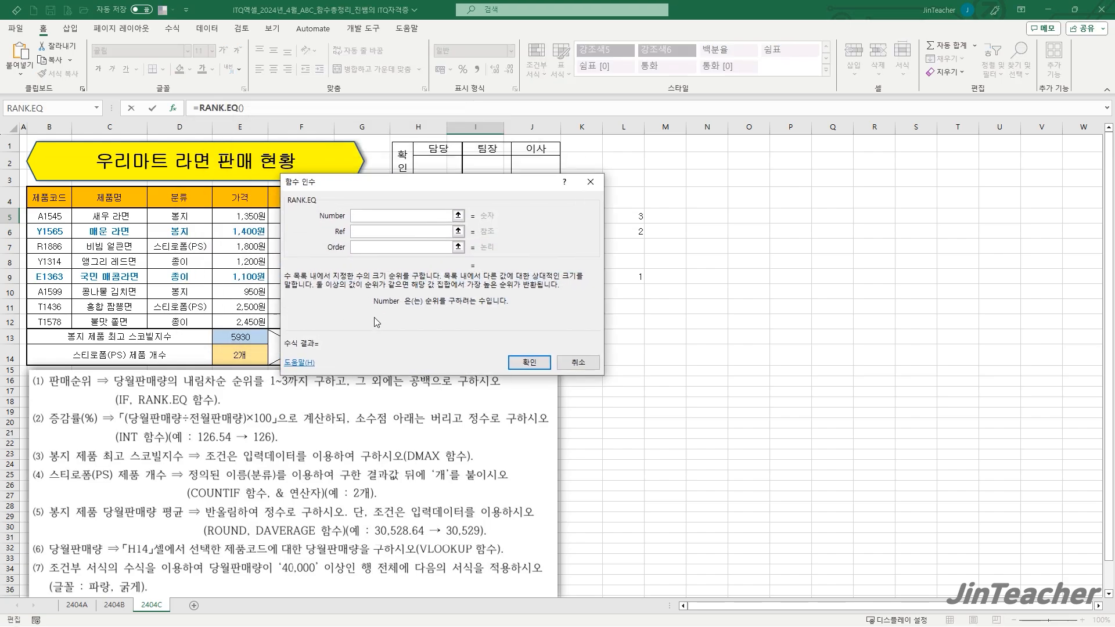
Set the RANK.EQ arguments in I5 to number G5, absolute reference $G$5:$G$12 and order 0
click(375, 220)
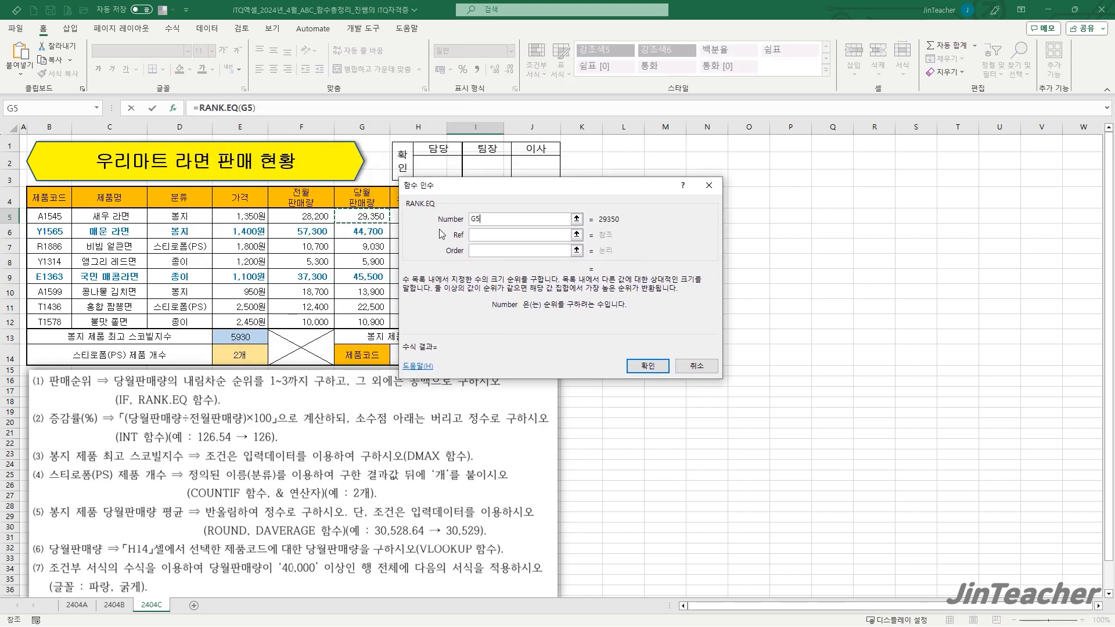
click(485, 236)
drag(366, 217, 360, 320)
drag(496, 235, 470, 235)
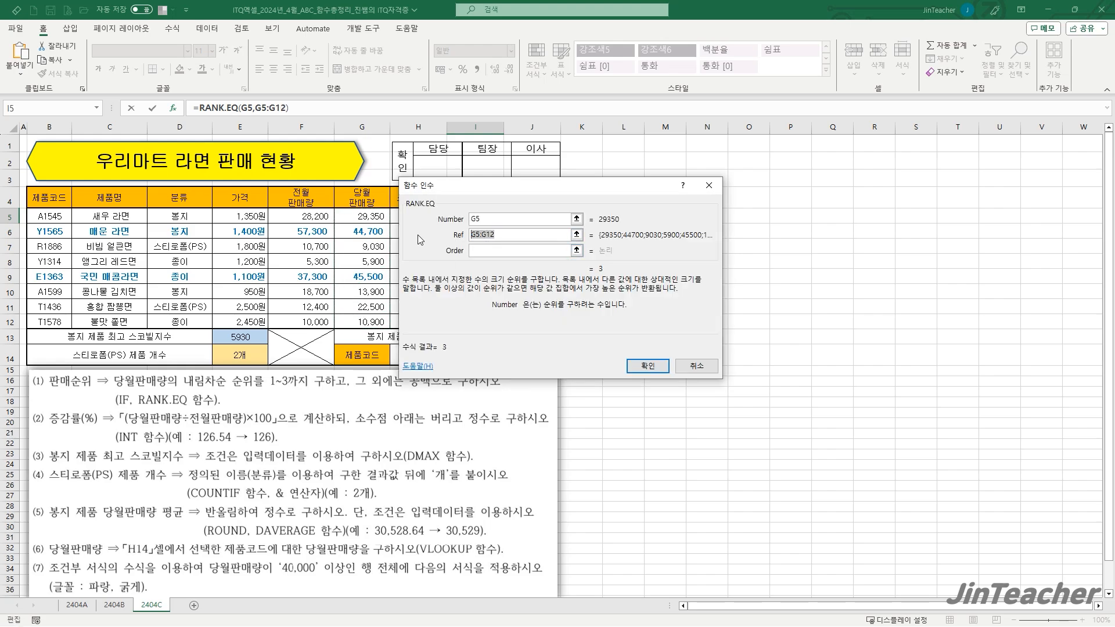
key(F4)
click(505, 252)
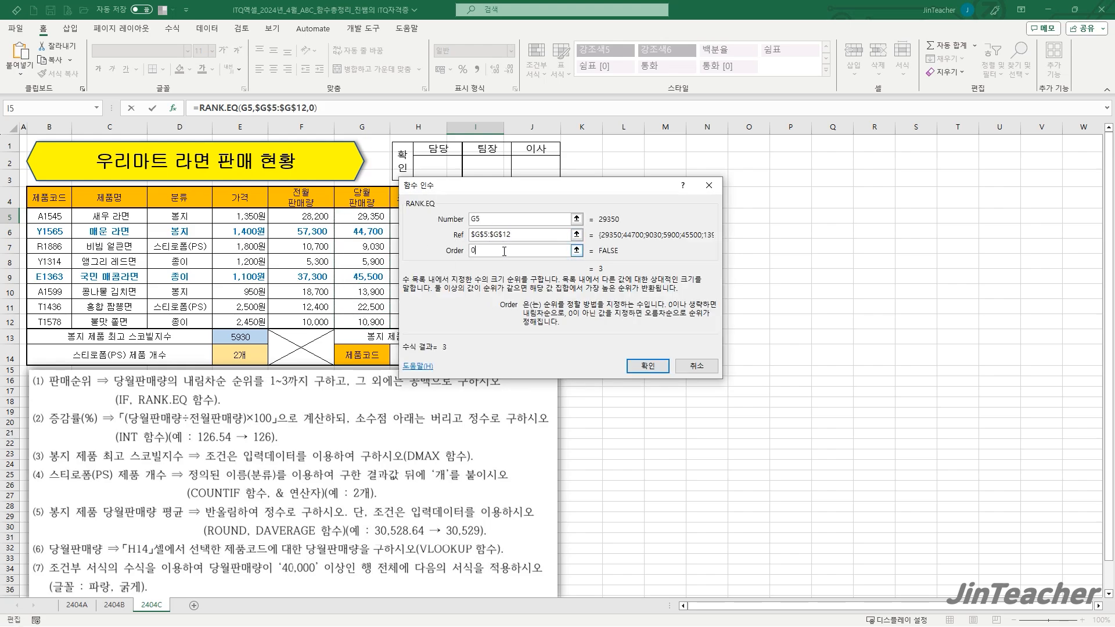
click(668, 365)
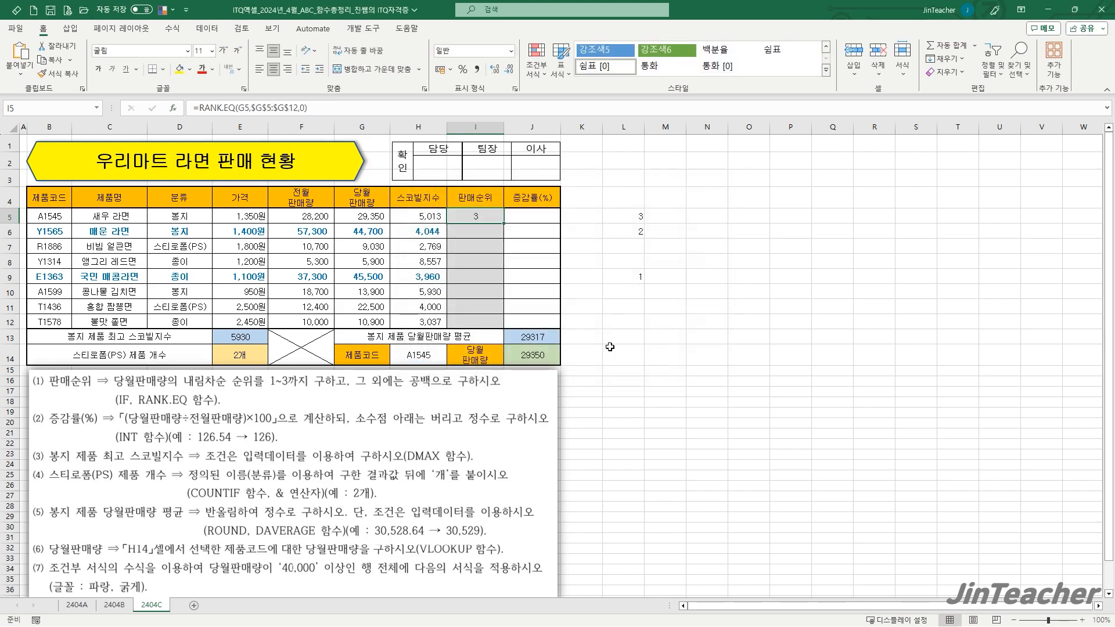
Cut the RANK.EQ expression out of the formula in I5, keeping the equals sign, and insert the IF function in its place
drag(201, 110, 309, 110)
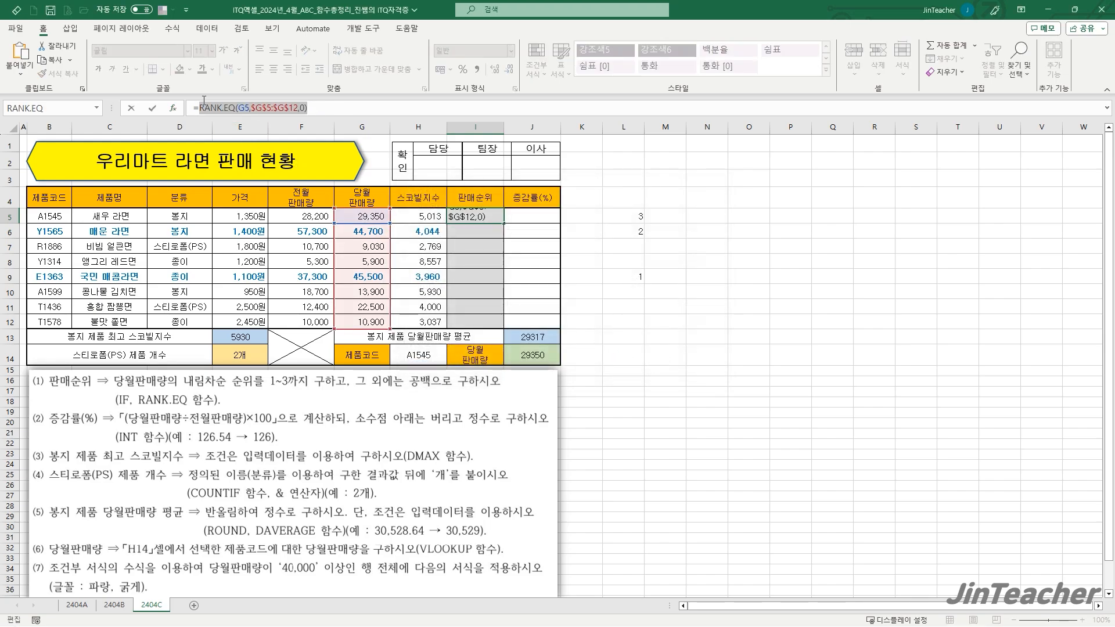
click(74, 52)
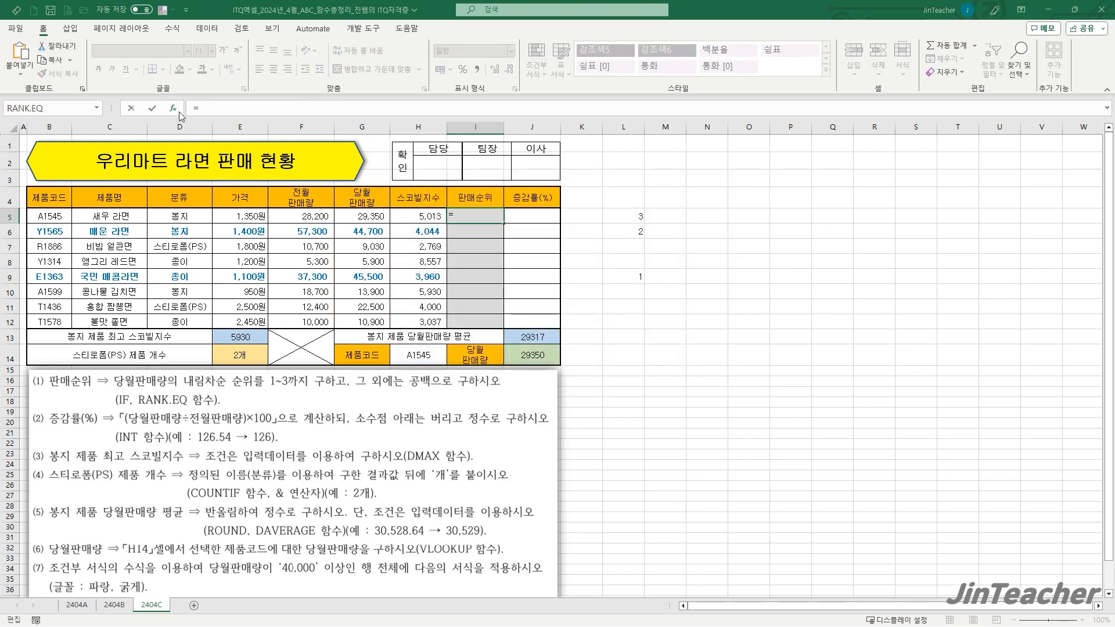
click(173, 108)
key(i)
key(f)
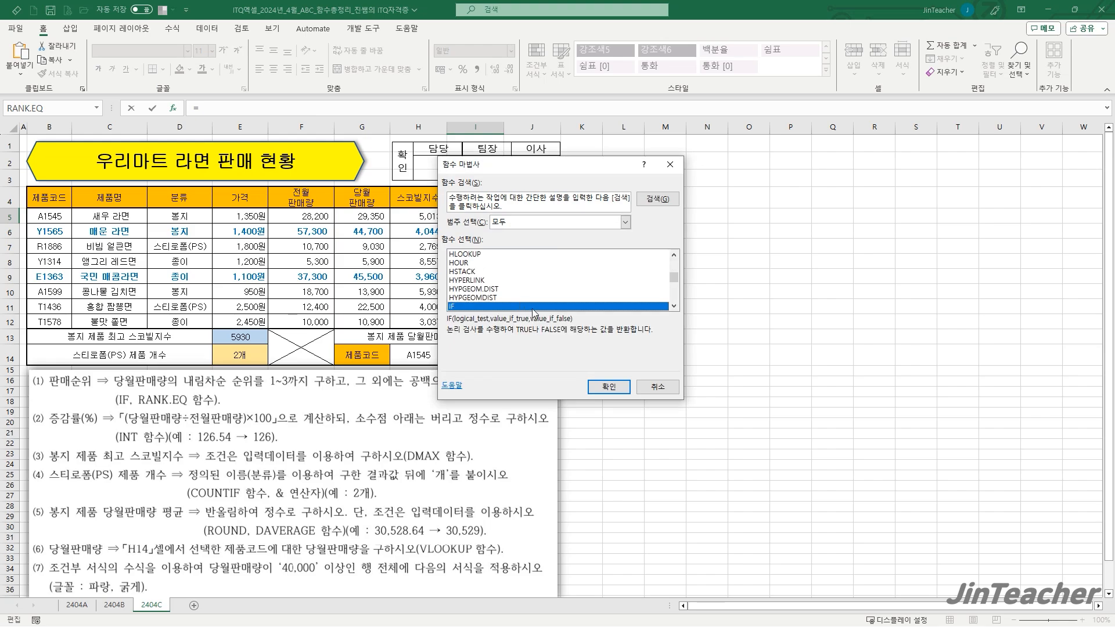
click(608, 386)
drag(477, 324, 451, 294)
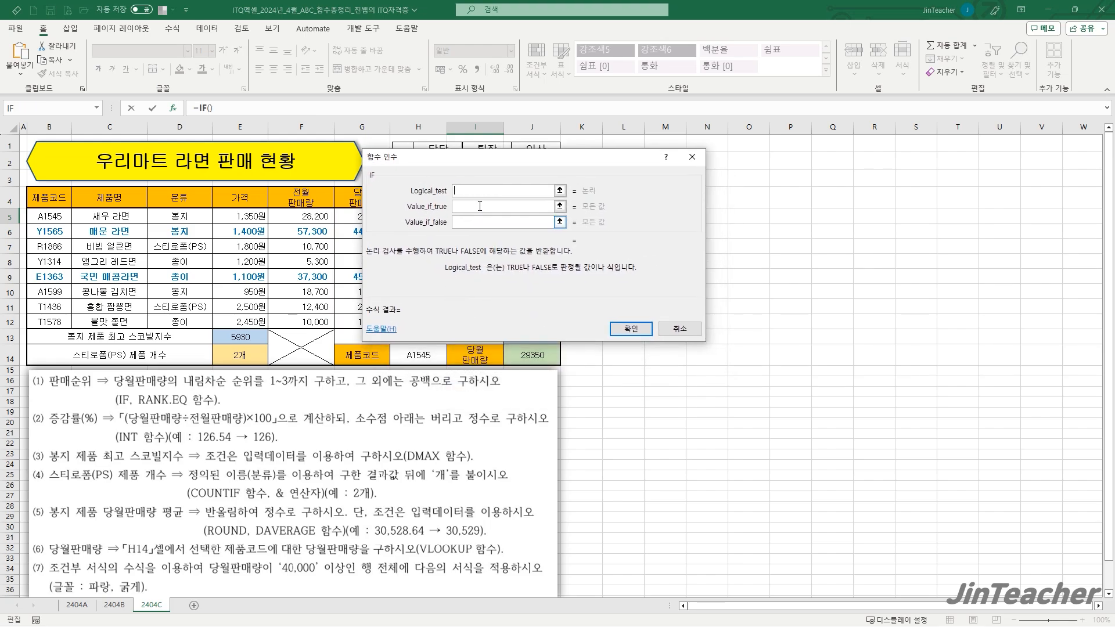
Paste the cut RANK.EQ expression as the logical test of the IF function in I5 and append <=3
right_click(479, 188)
click(517, 223)
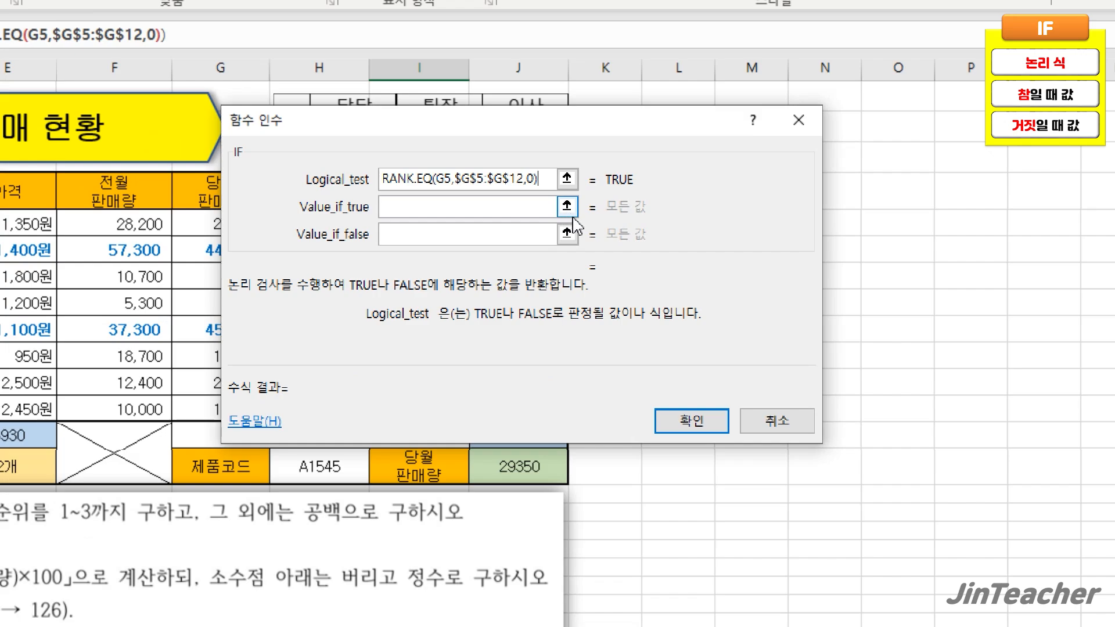
text(<=3)
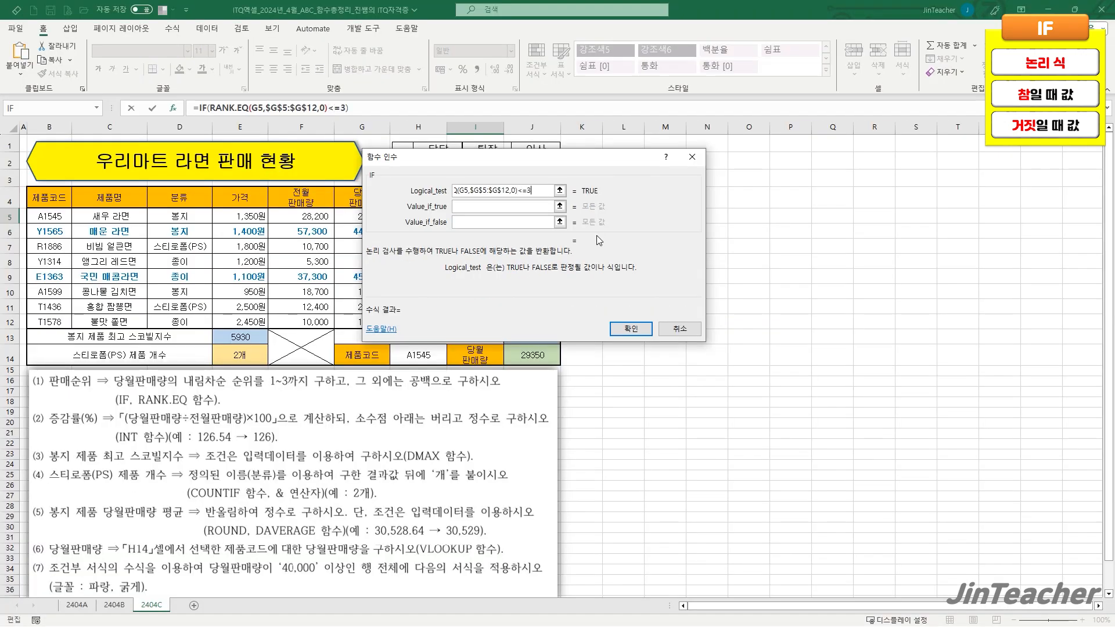
Set the IF function's value if true to RANK.EQ(G5,$G$5:$G$12,0) and its value if false to "", completing the formula in I5
key(Tab)
right_click(469, 207)
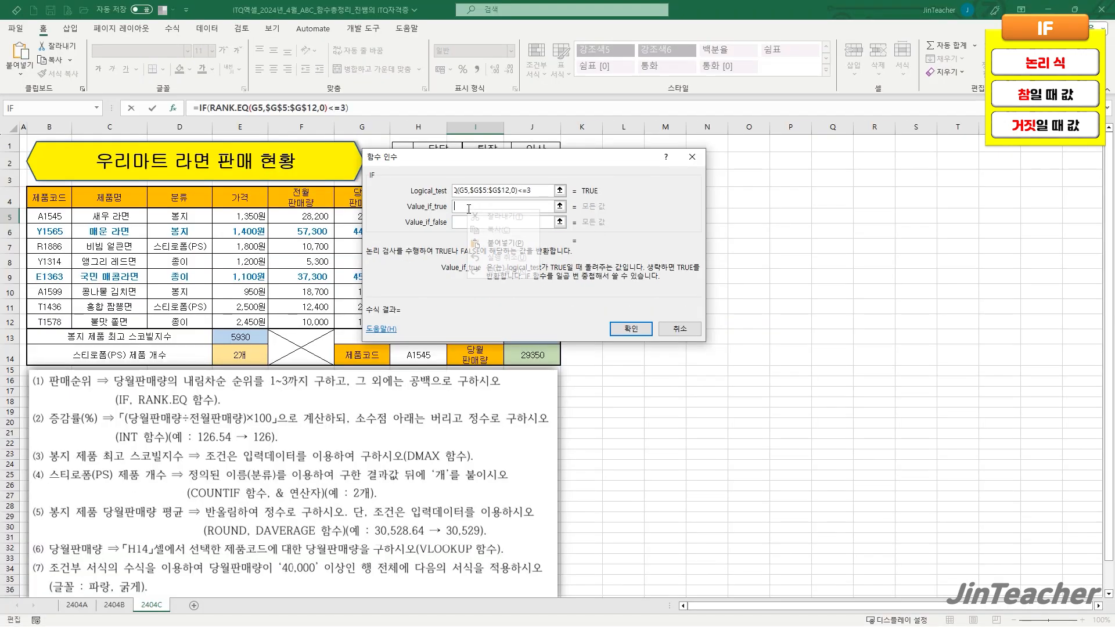
click(505, 245)
click(505, 224)
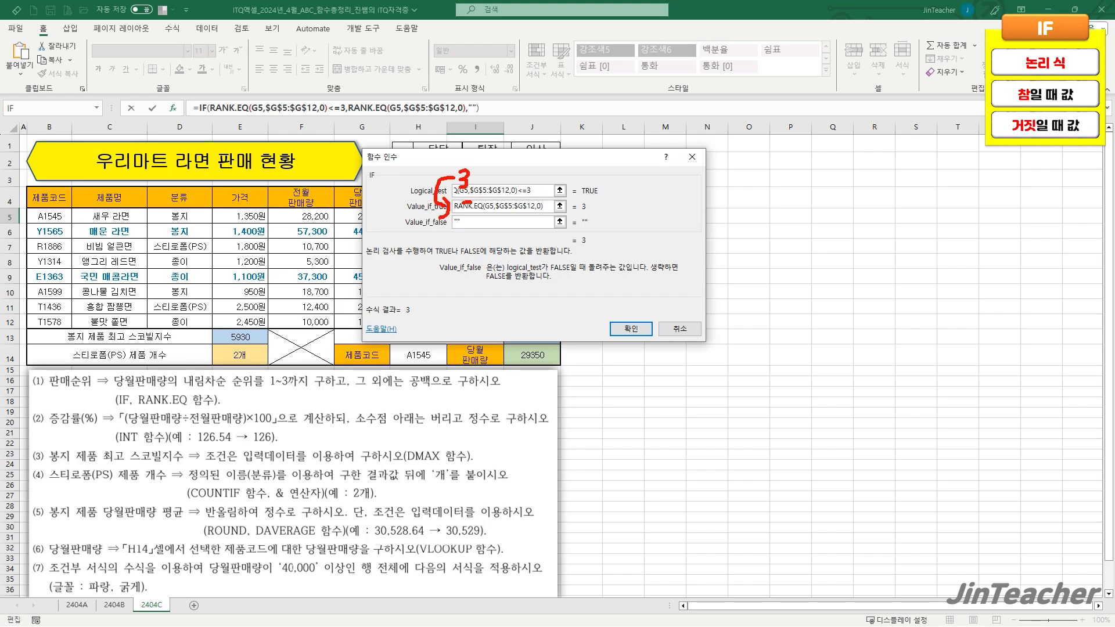
drag(575, 248, 592, 245)
mouse_move(487, 204)
mouse_down()
mouse_move(547, 216)
mouse_move(505, 227)
mouse_up()
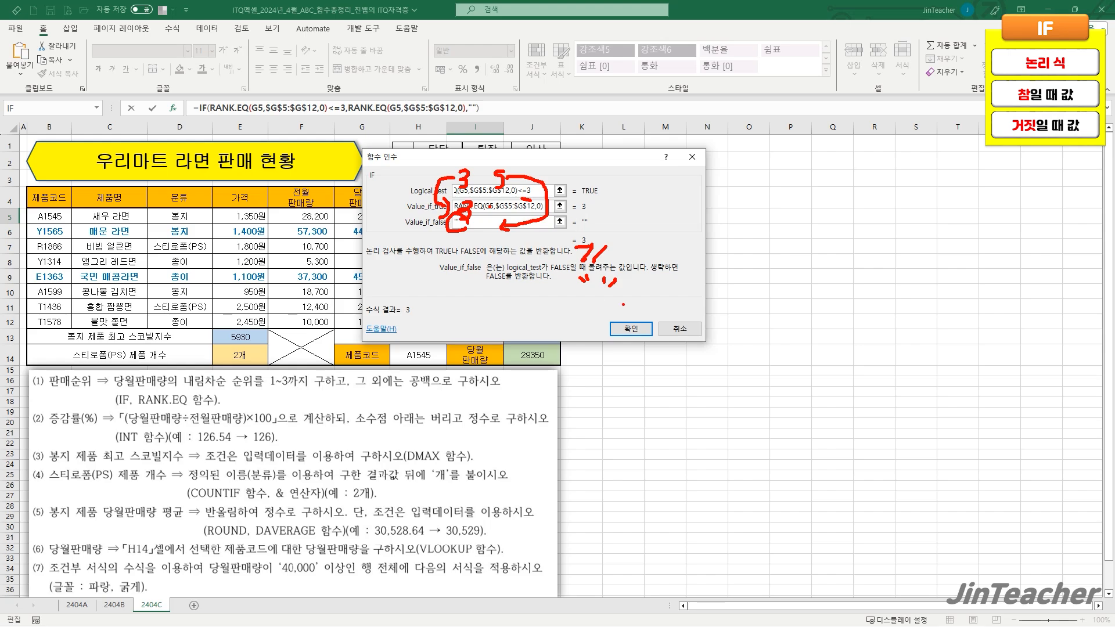
key(Escape)
click(631, 328)
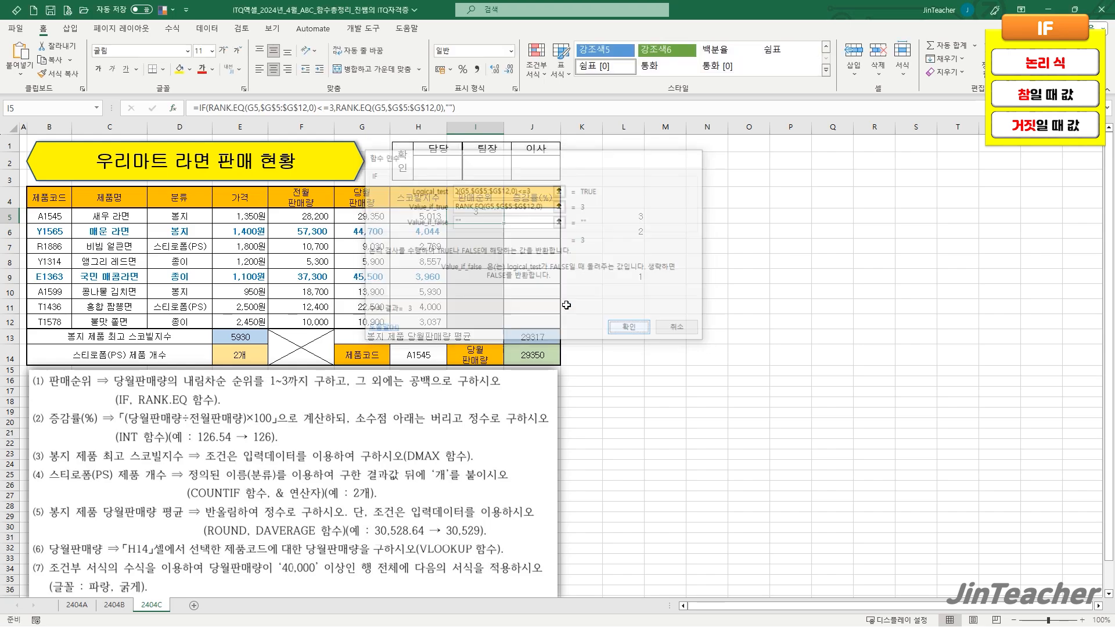
Fill the 판매순위 formula from I5 down to I12 without formatting
drag(505, 222, 503, 327)
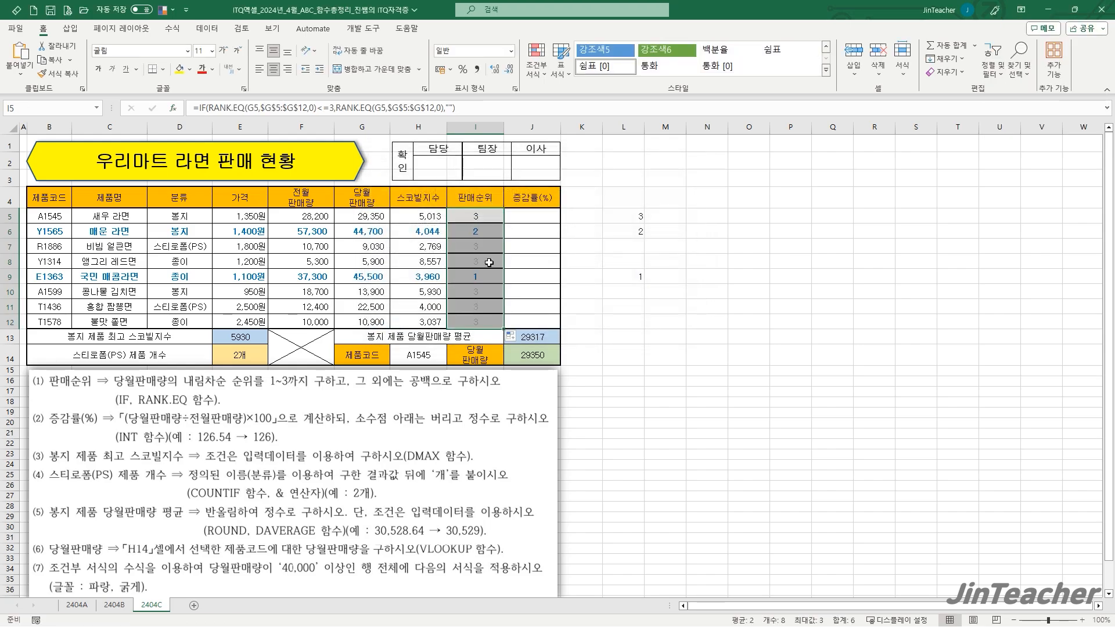
click(512, 336)
click(552, 378)
click(482, 323)
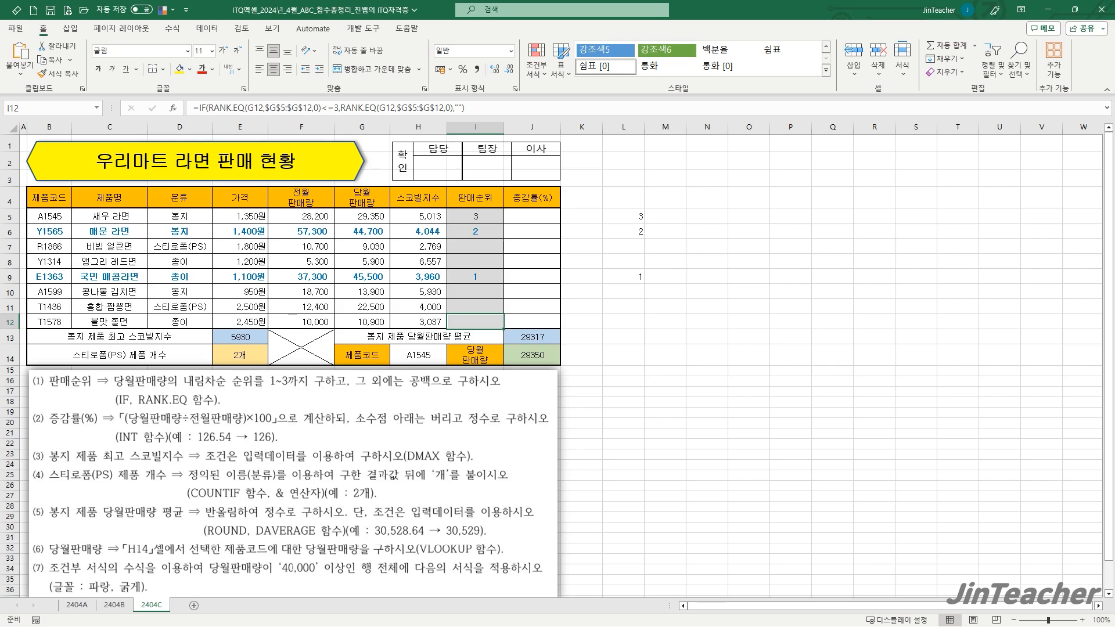
Go to sheet 2404B and examine the 인쇄속도(ppm) values in F5:F12 for the 평가 question
click(115, 605)
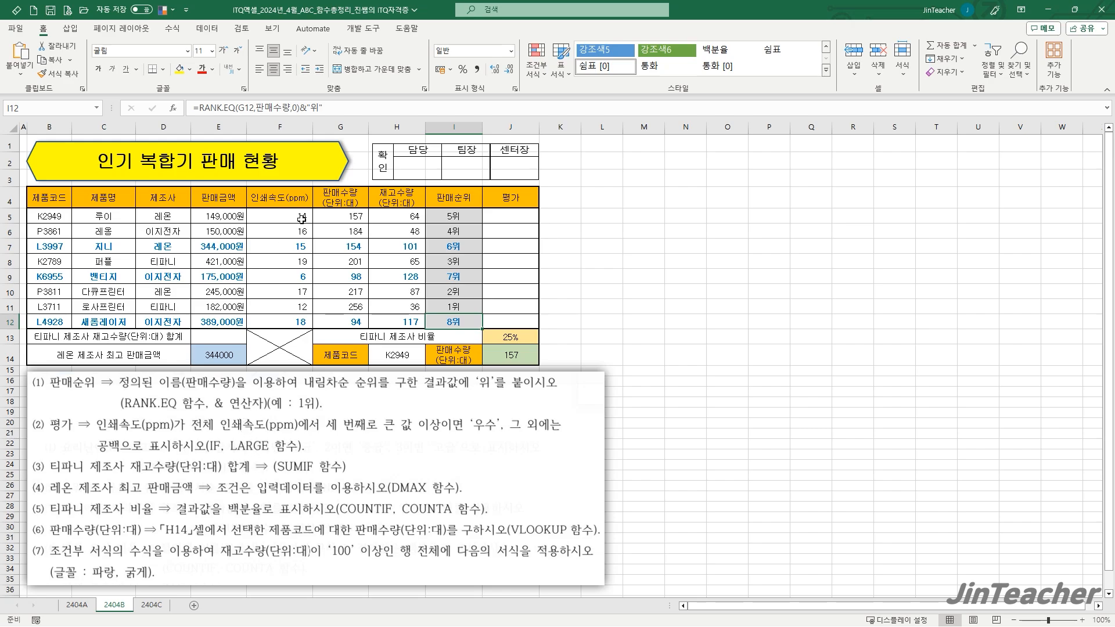
drag(302, 218, 297, 319)
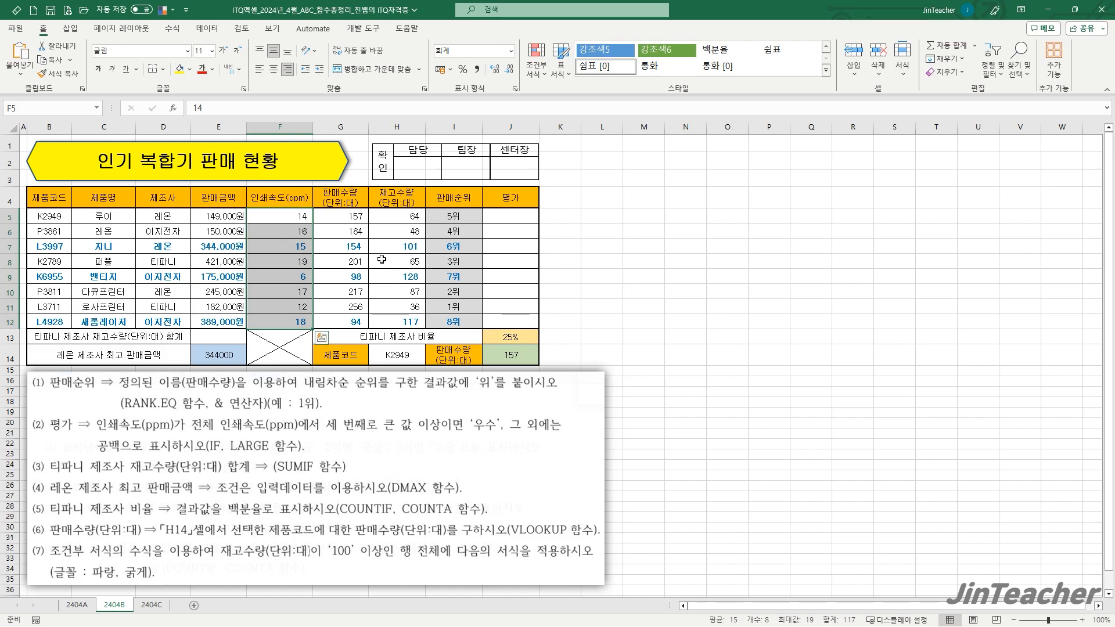
click(302, 218)
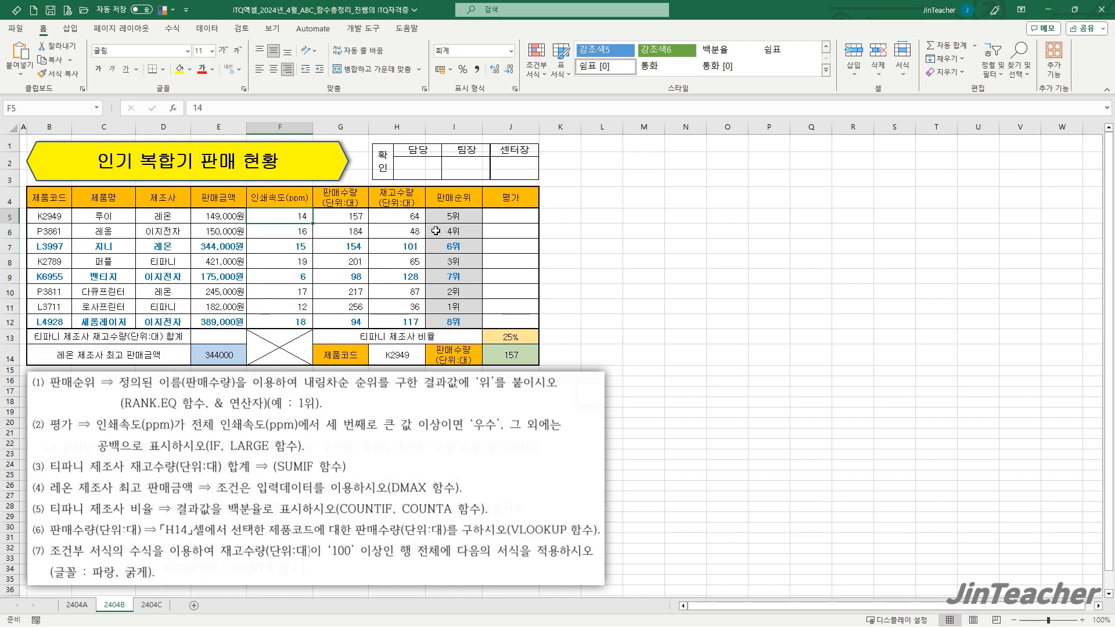
Insert the LARGE function in the empty cell L5 of sheet 2404B, keeping the 인쇄속도 column accessible beside its arguments
click(598, 219)
click(173, 108)
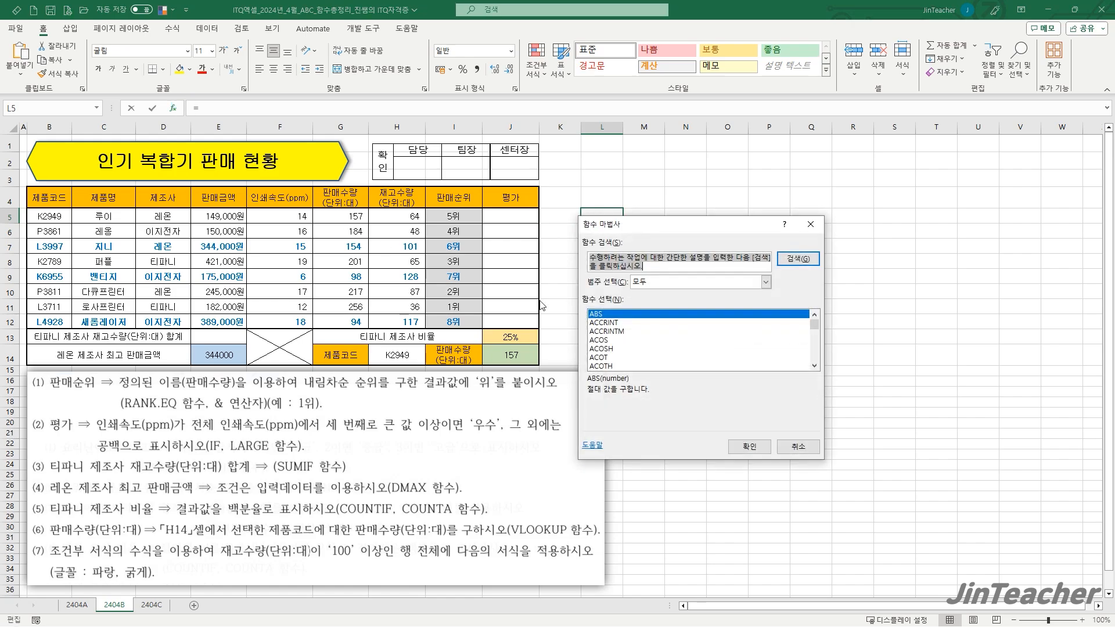
click(626, 358)
key(l)
scroll(672, 360, down, 1)
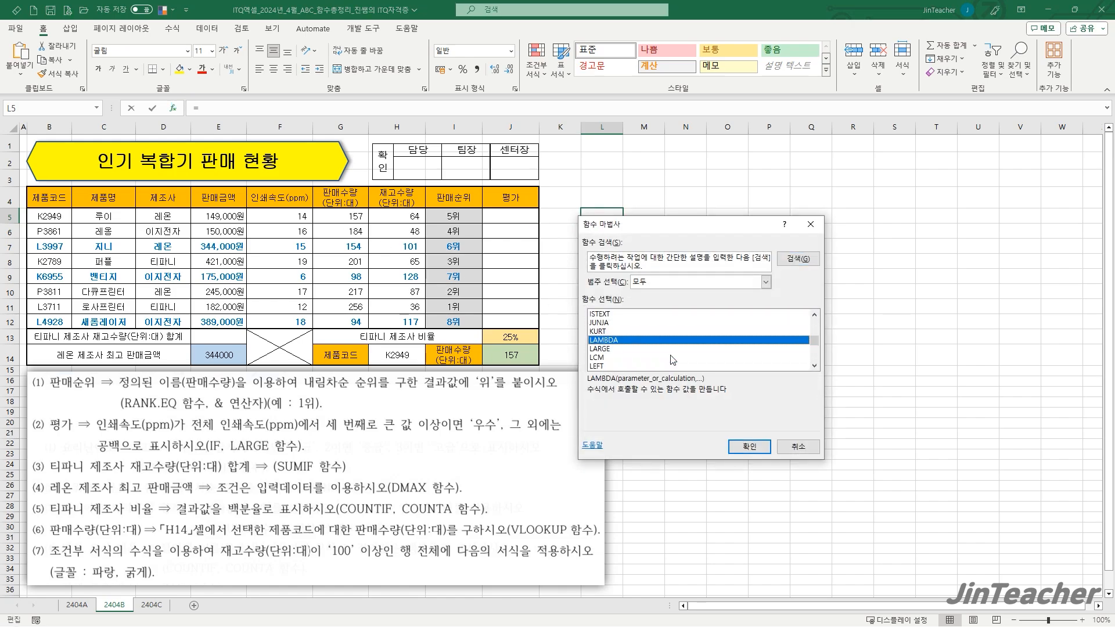
click(627, 350)
click(751, 448)
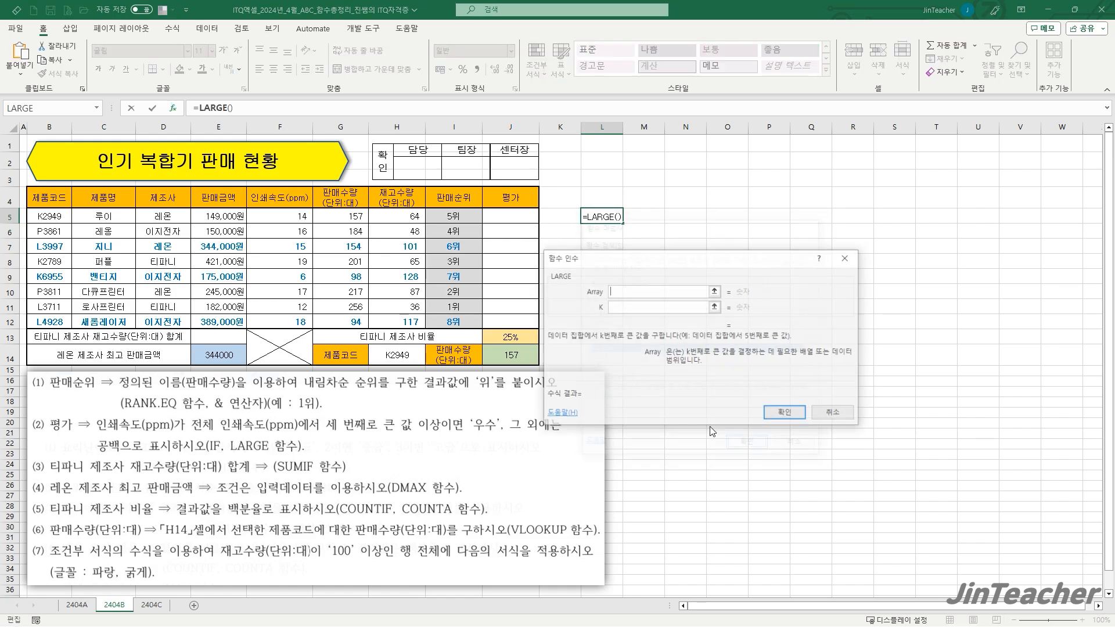
drag(553, 244, 456, 195)
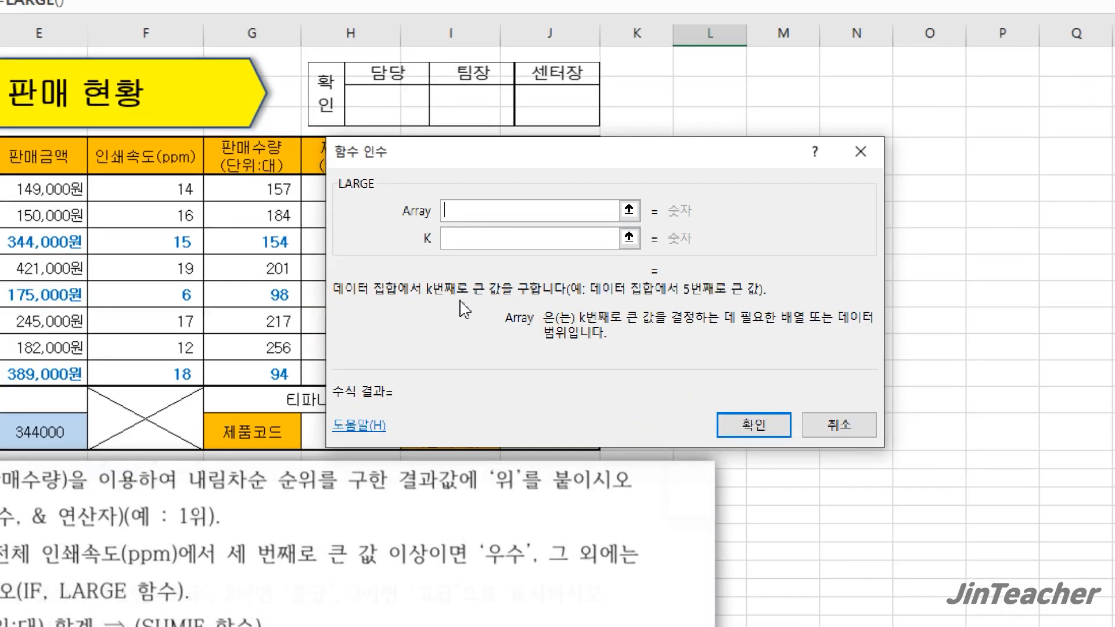
Set the LARGE function's array to F5:F12 and its K to 3 for the test formula in L5
drag(148, 189, 148, 375)
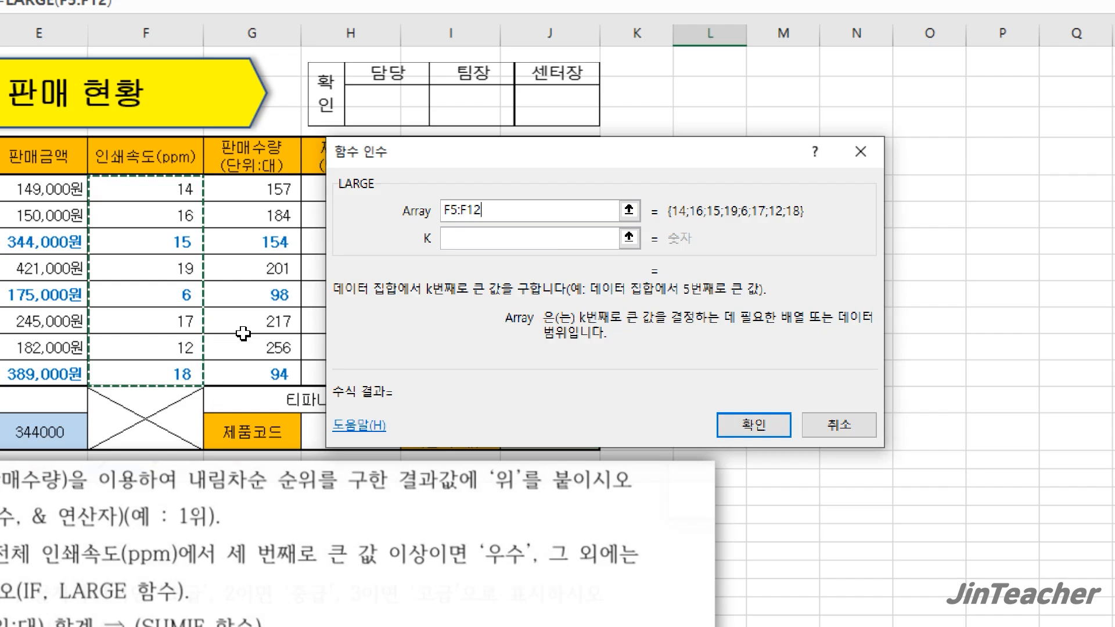
click(503, 237)
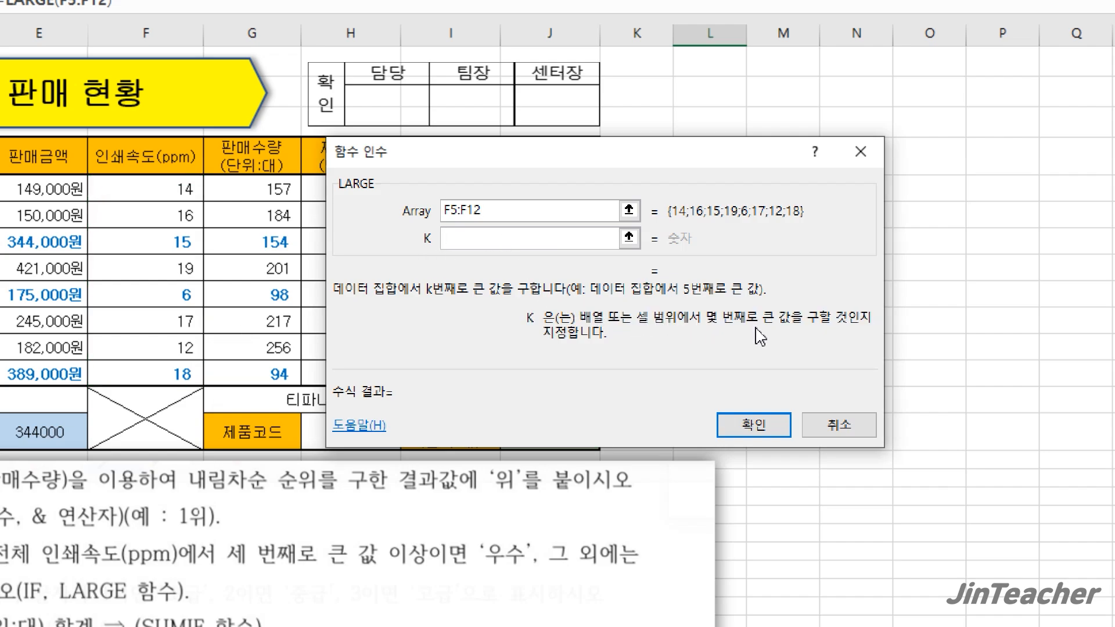
text(1)
key(BackSpace)
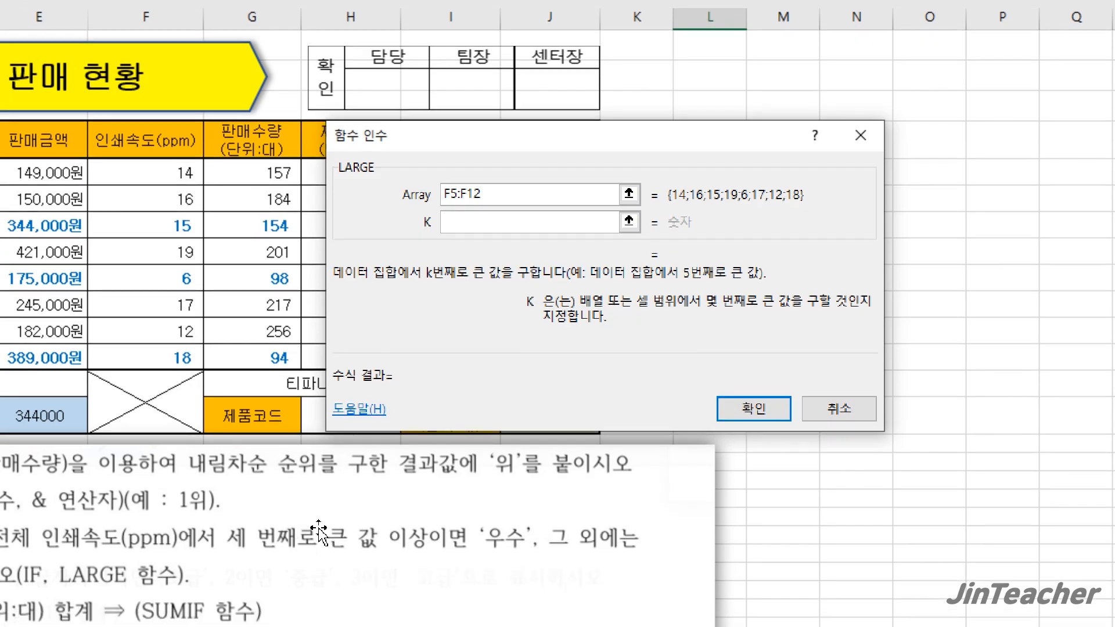
text(3)
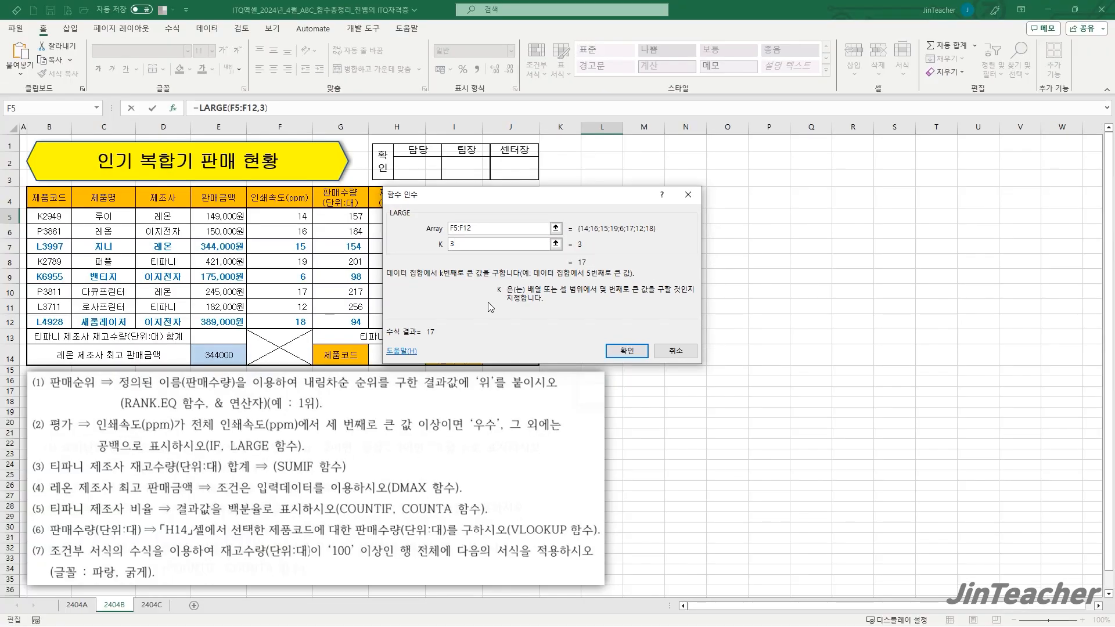
Make the LARGE array absolute as $F$5:$F$12, complete the formula in L5 and fill it down to L12
drag(487, 333, 944, 331)
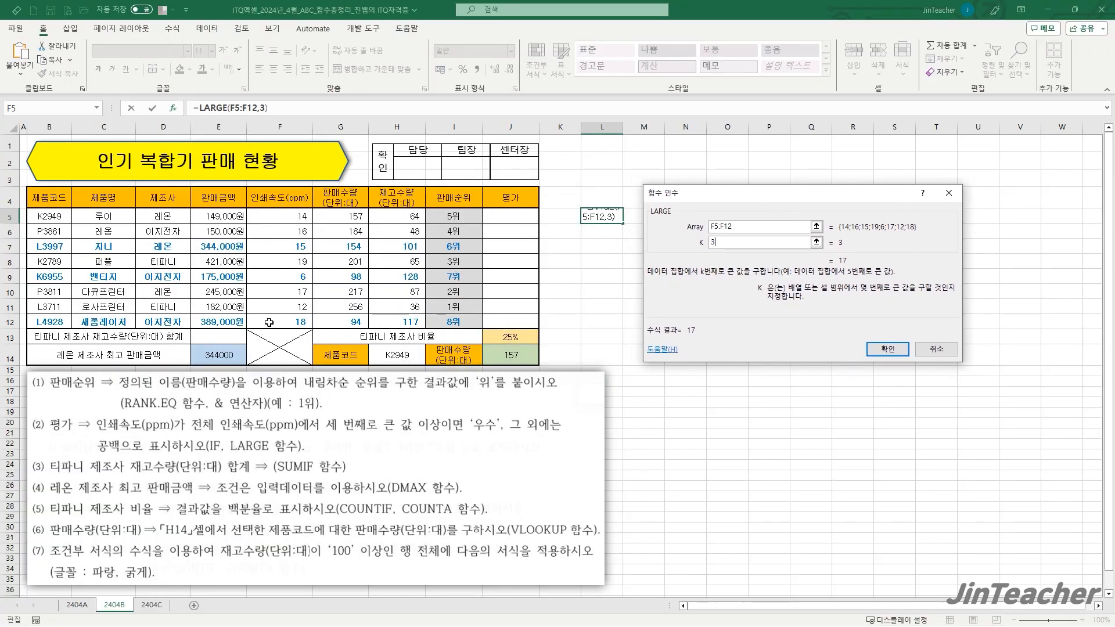
click(726, 227)
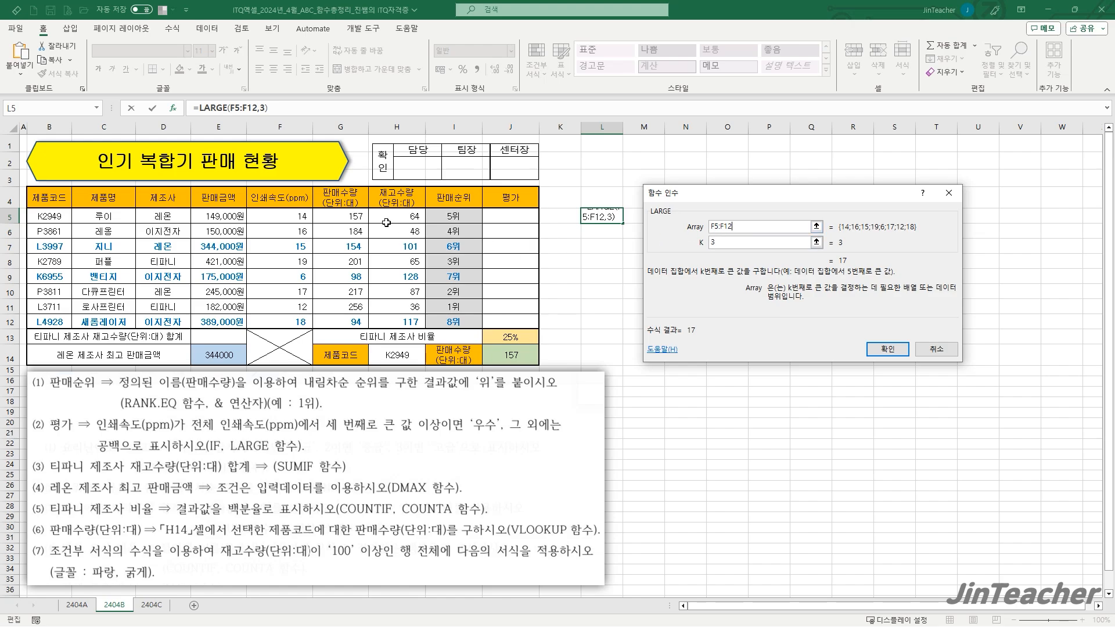
double_click(721, 226)
drag(285, 214, 280, 321)
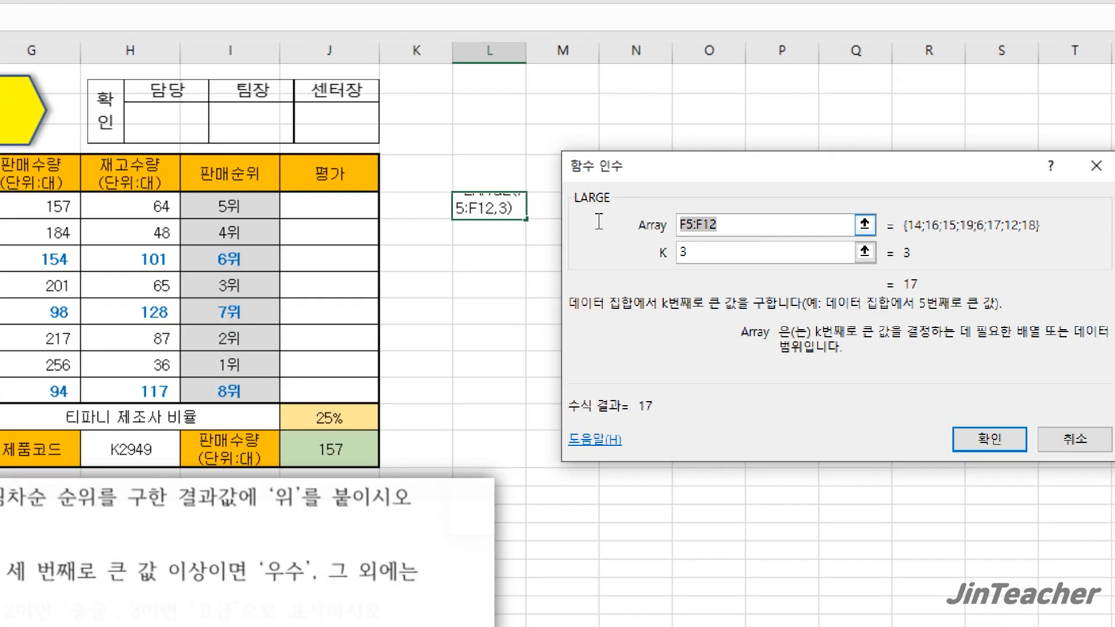
key(F4)
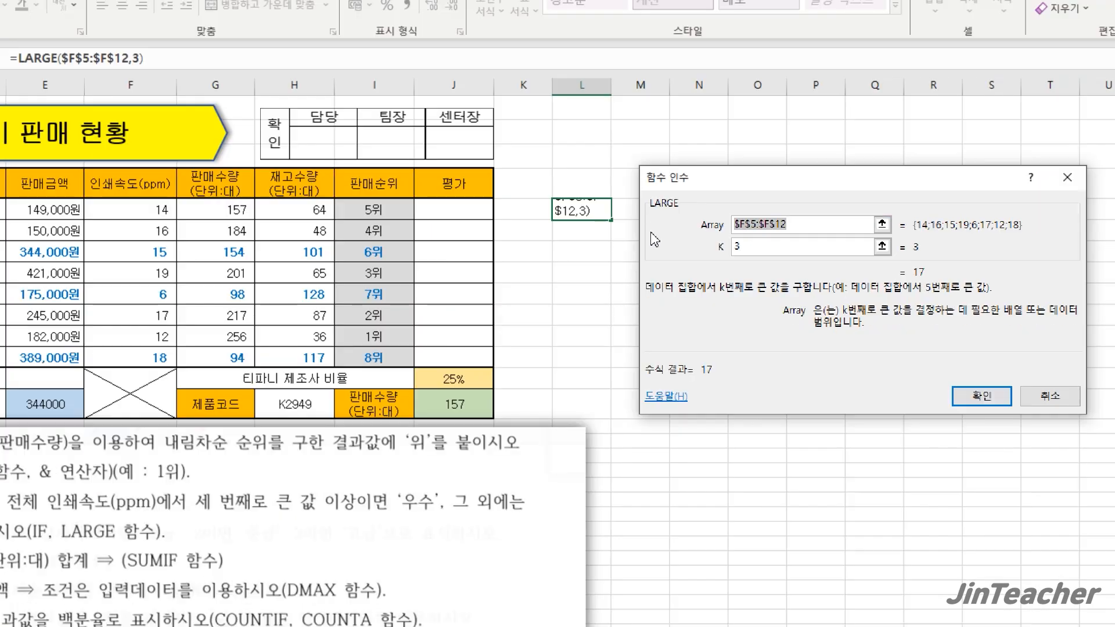
key(Return)
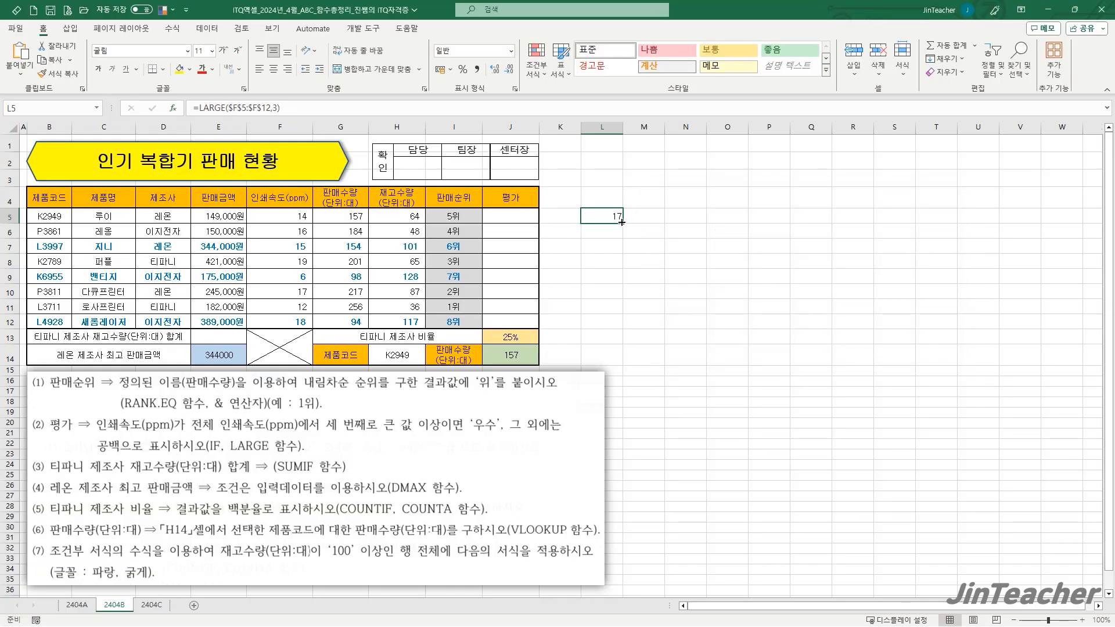
drag(622, 222, 621, 326)
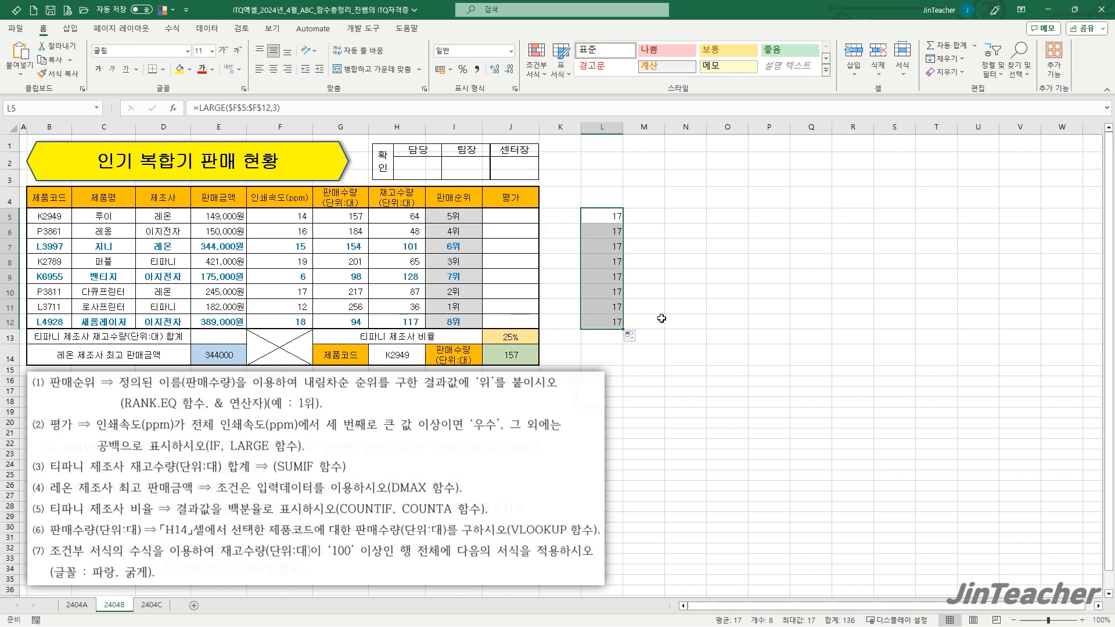
Compare the 인쇄속도(ppm) values in F5:F12 with the third-largest value in column L, marking the greater-or-equal comparison for the first rows
click(612, 216)
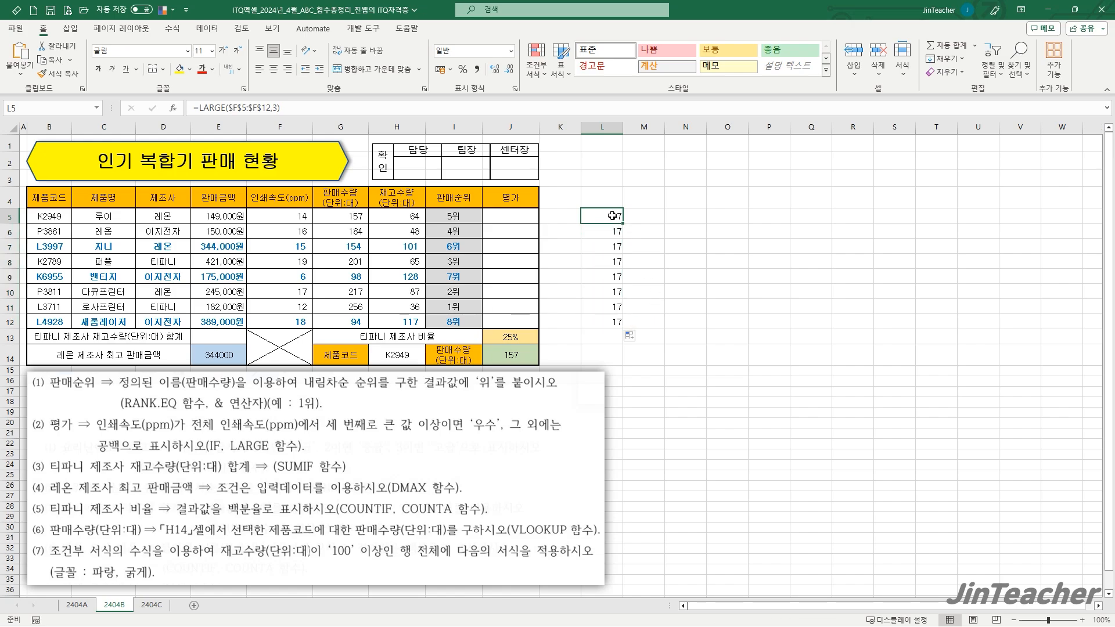
drag(278, 218, 276, 321)
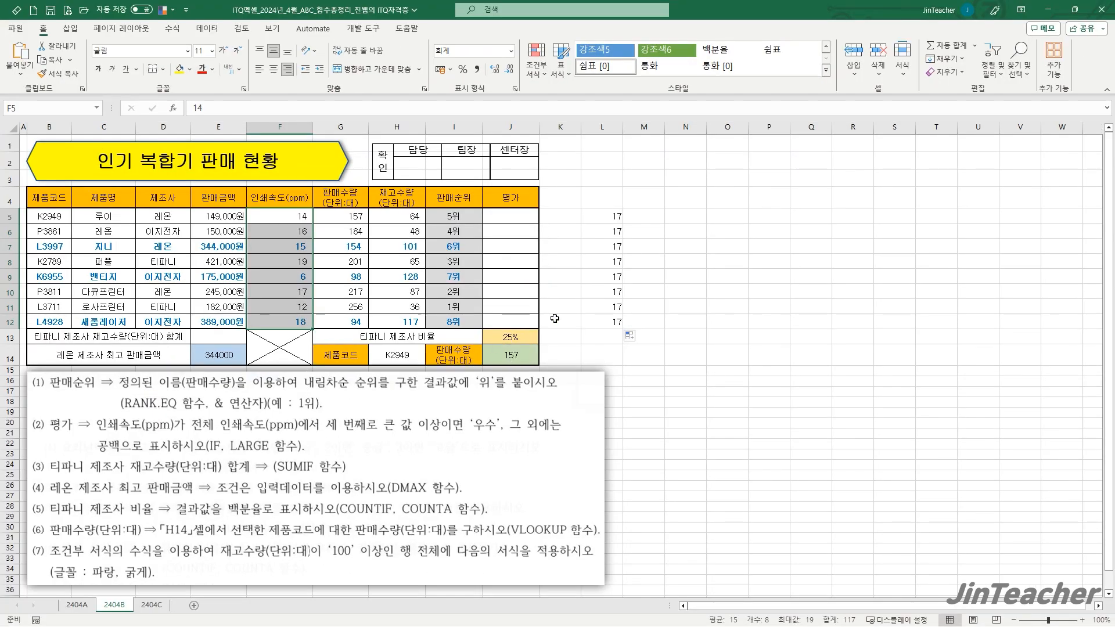
click(554, 318)
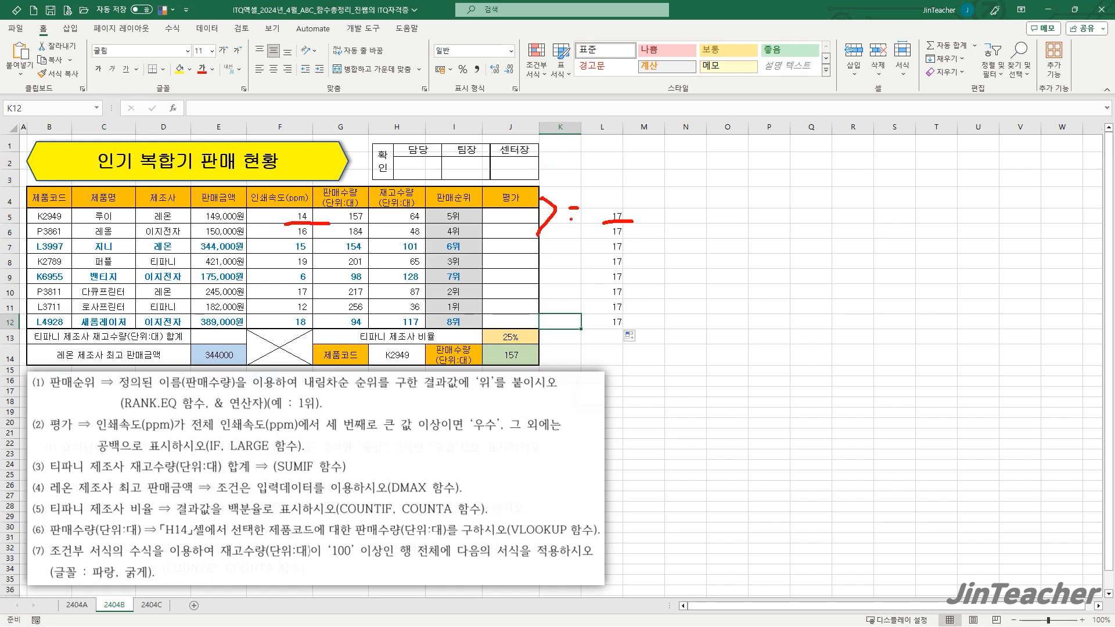
drag(289, 237, 311, 237)
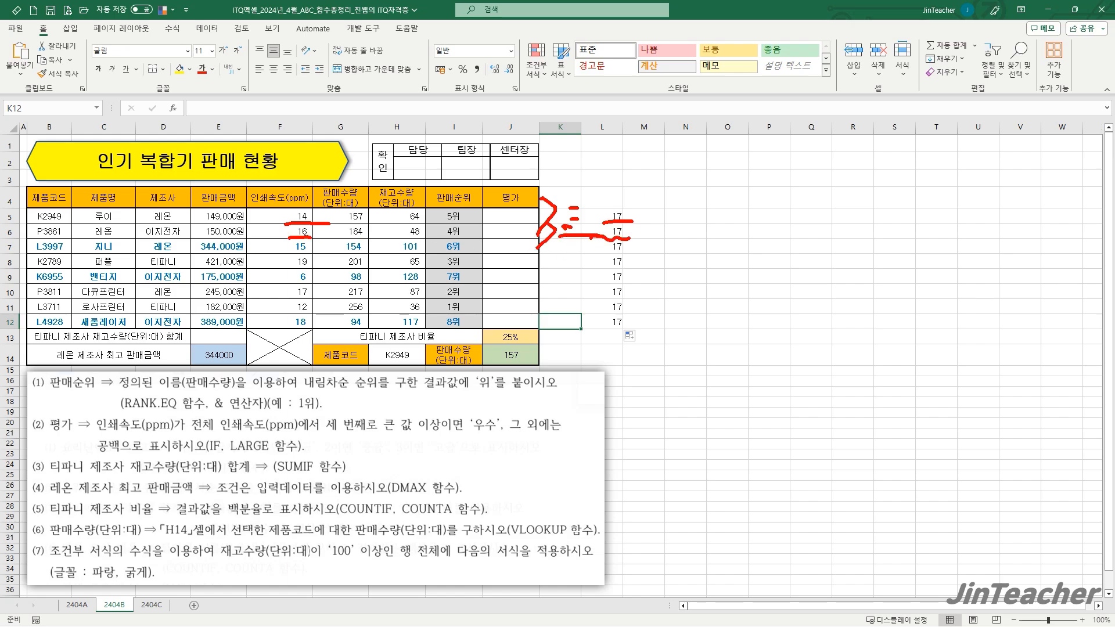
drag(468, 433, 495, 432)
key(Escape)
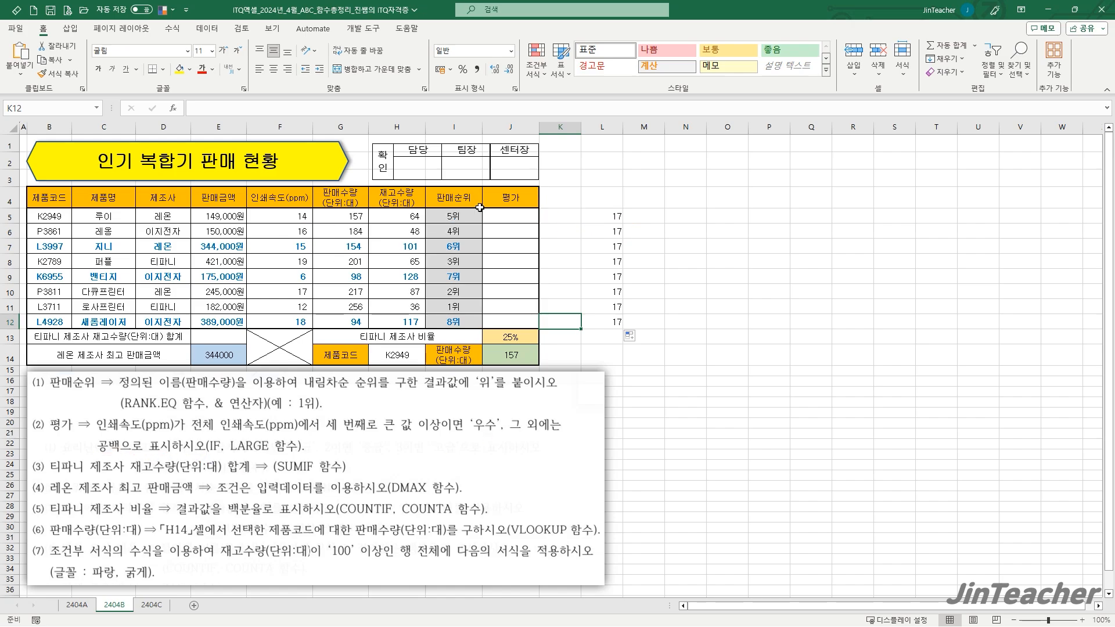
Insert the LARGE function in J5, the first cell of the 평가 column
click(515, 218)
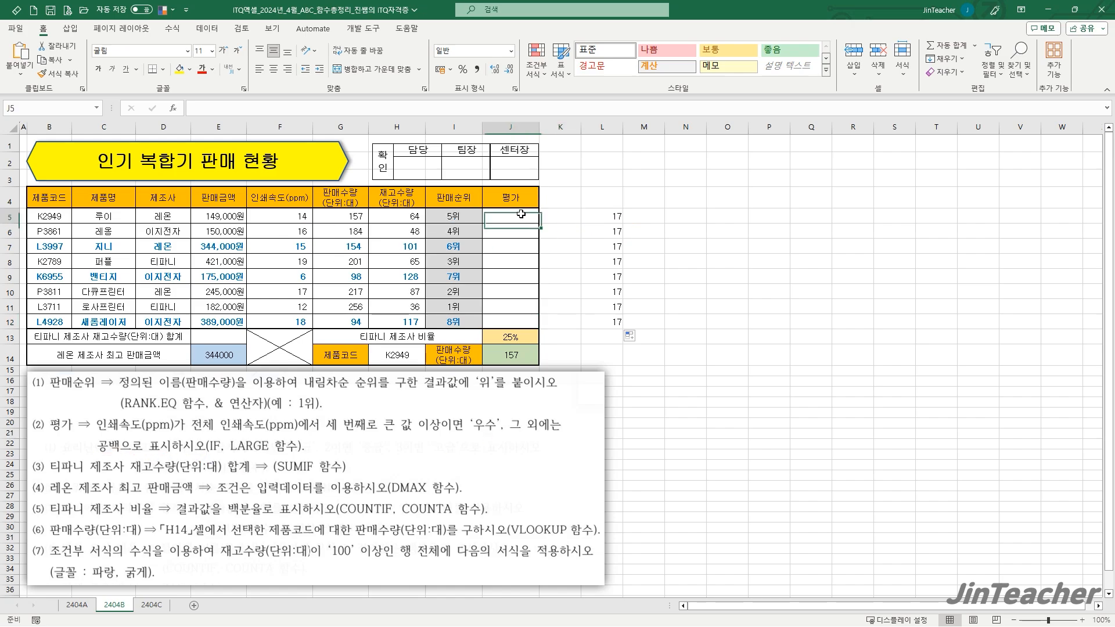
click(173, 108)
click(706, 276)
key(l)
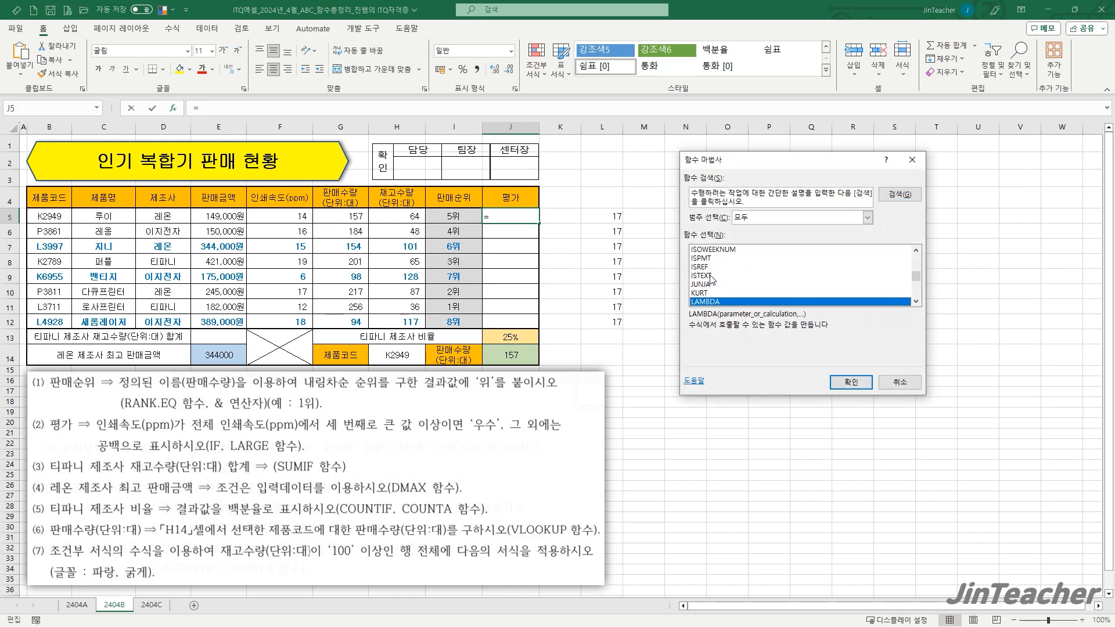
click(718, 285)
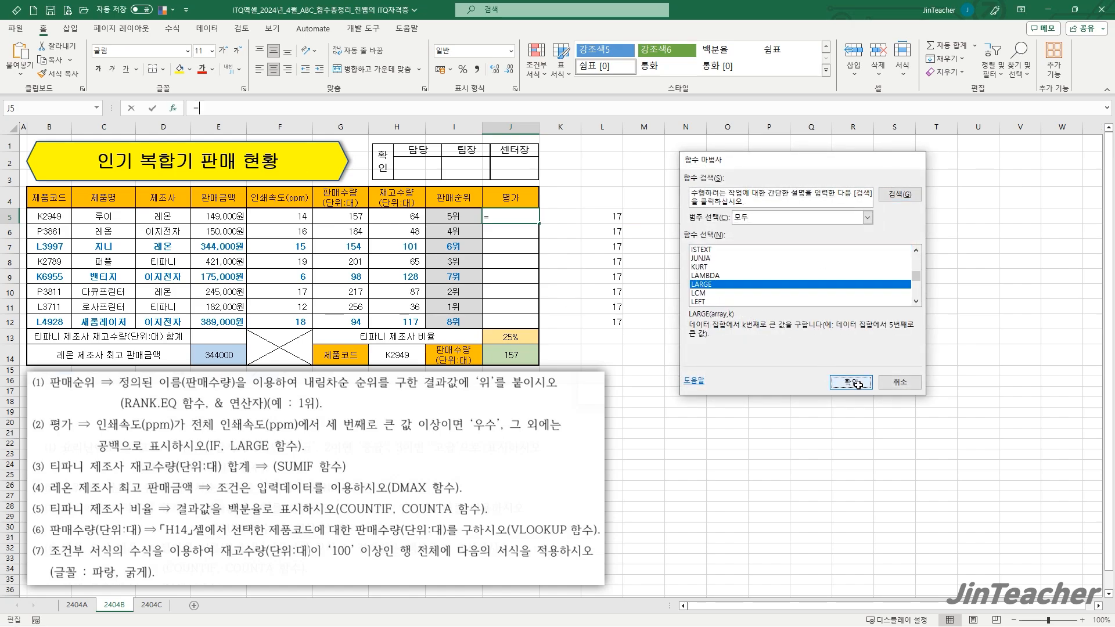
click(851, 381)
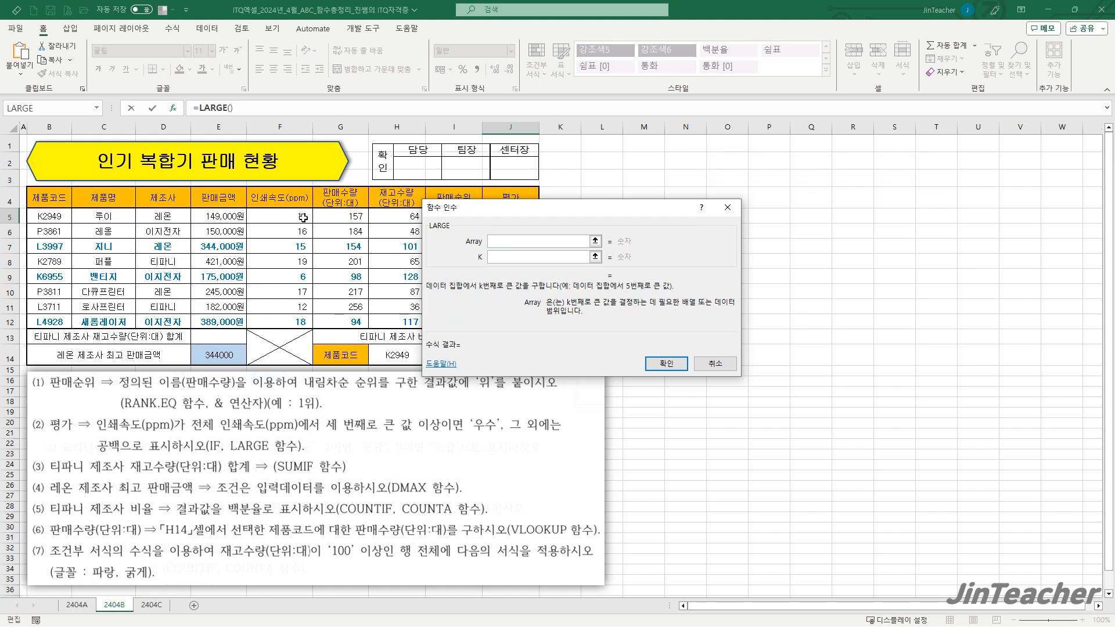
Set the LARGE arguments to array $F$5:$F$12 and K 3, completing the formula in J5
drag(299, 216, 295, 318)
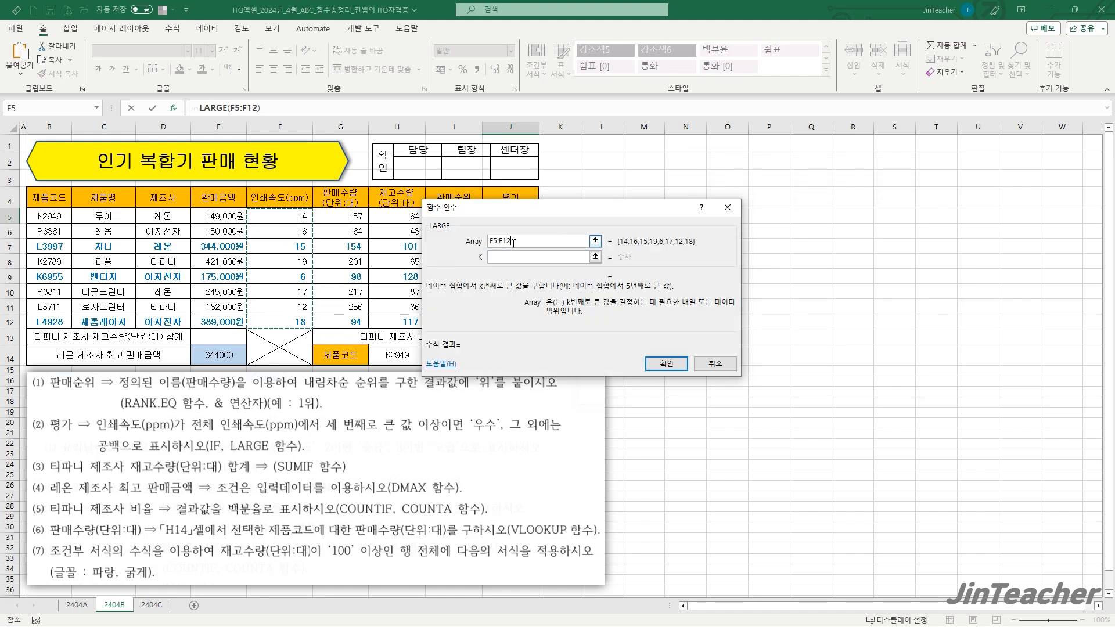
key(F4)
click(513, 258)
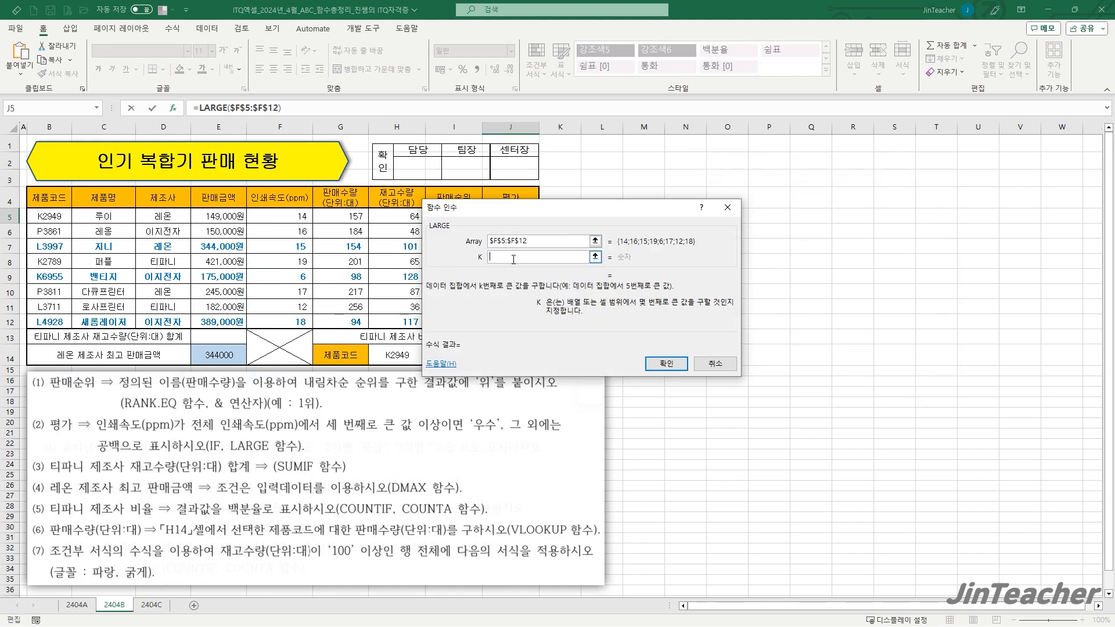
text(3)
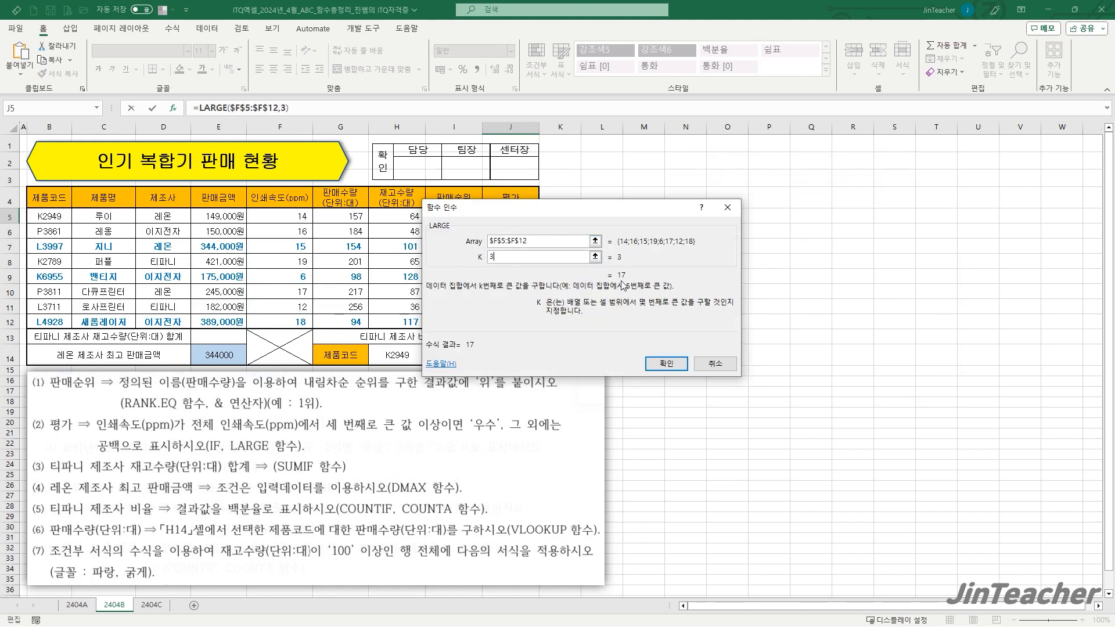
click(671, 365)
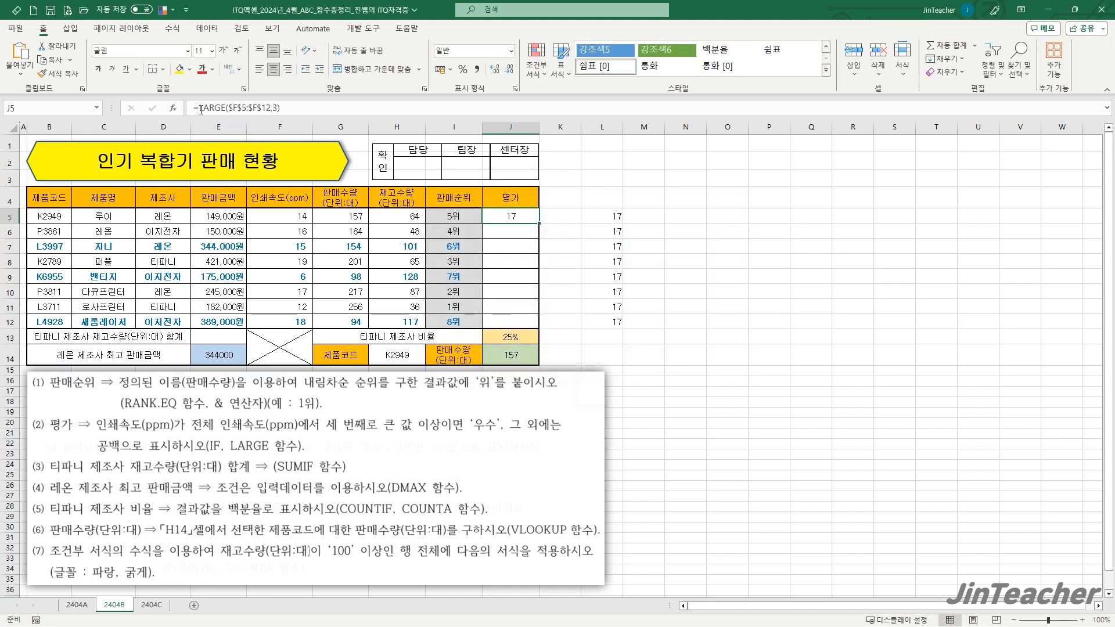
Cut LARGE($F$5:$F$12,3) out of the J5 formula, keeping the equals sign, and insert the IF function in its place
drag(200, 108, 280, 108)
key(ctrl+c)
click(54, 45)
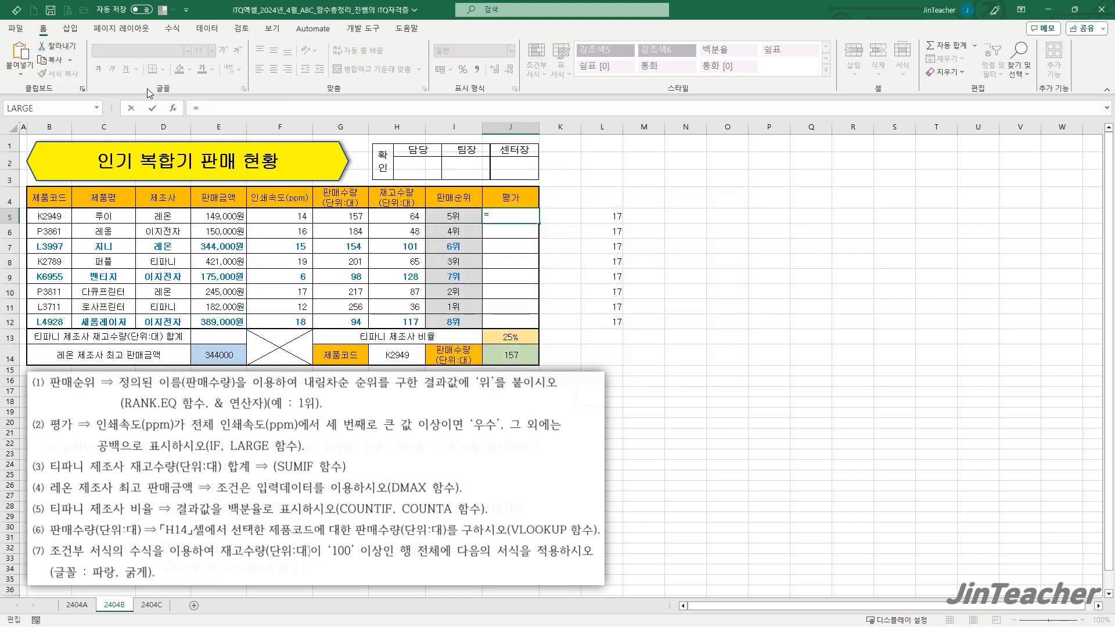
click(173, 108)
click(494, 293)
key(i)
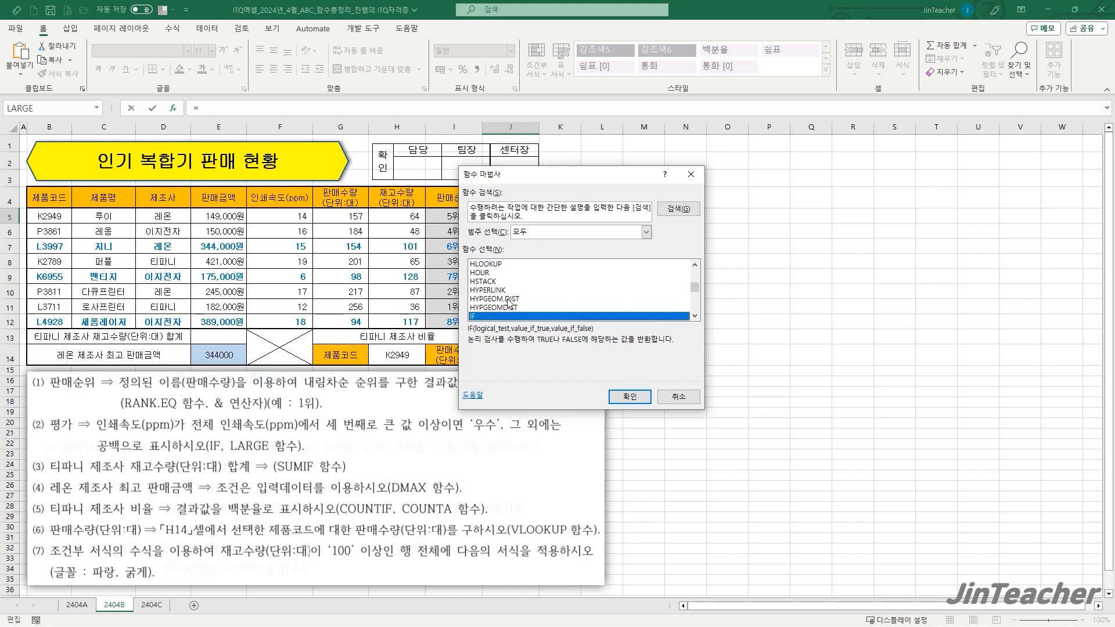
click(620, 397)
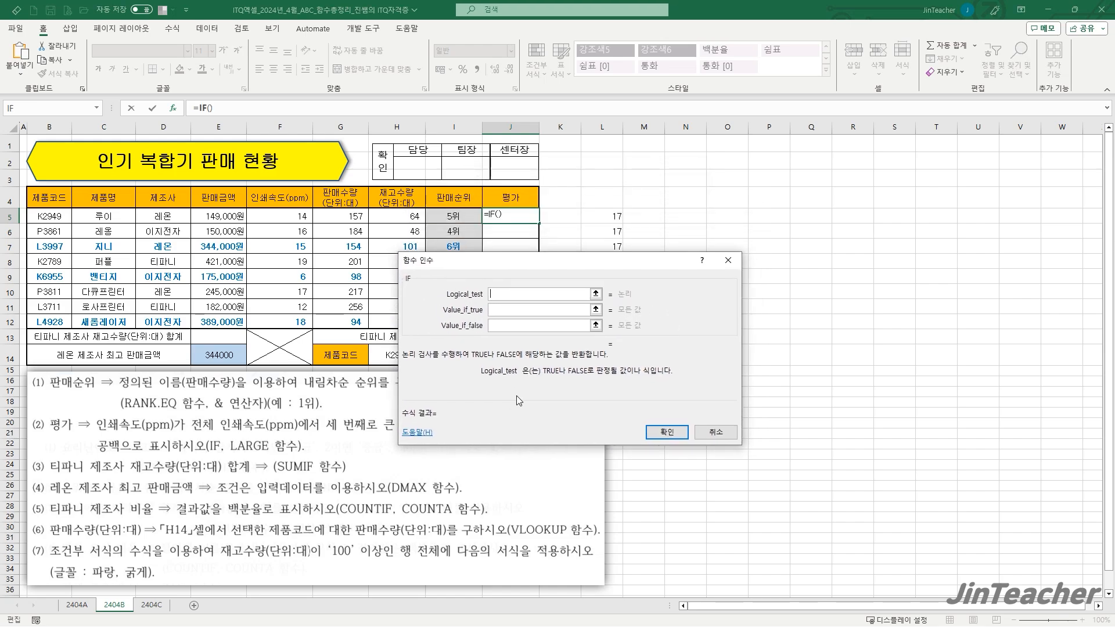
Set the IF function's logical test to F5>=LARGE($F$5:$F$12,3), pasting the cut LARGE expression after the comparison operator
click(496, 290)
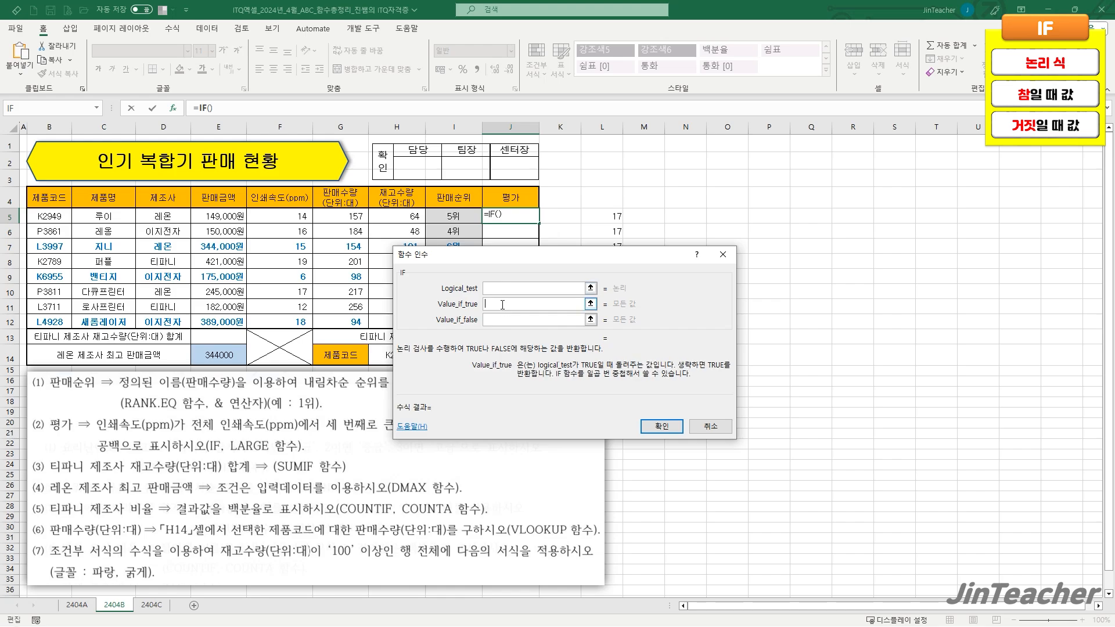
key(Tab)
click(498, 288)
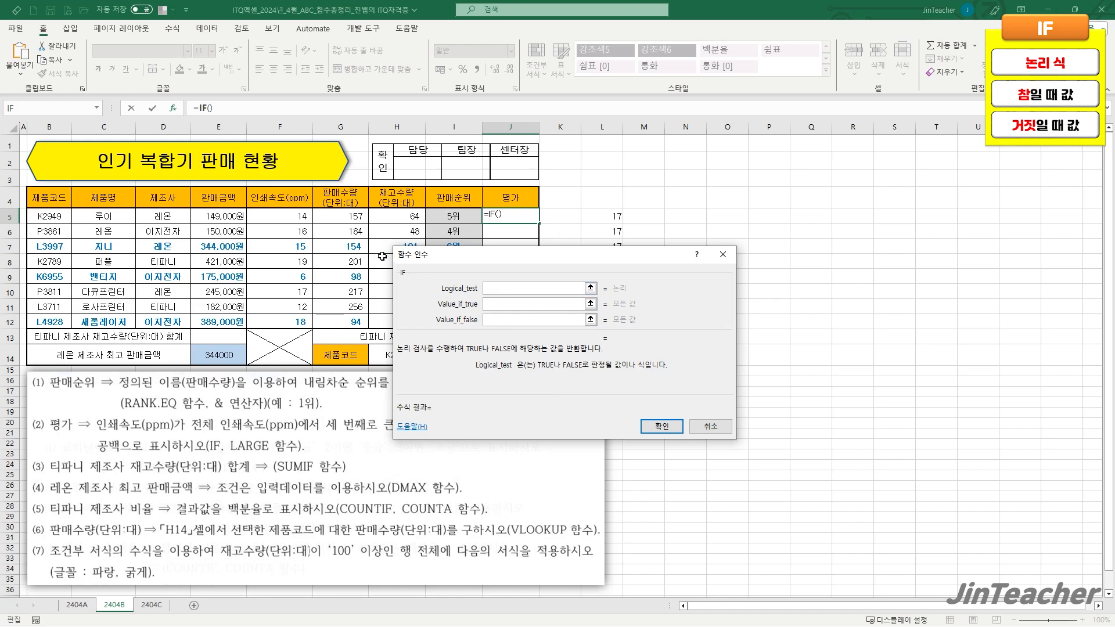
click(304, 221)
drag(451, 376, 504, 344)
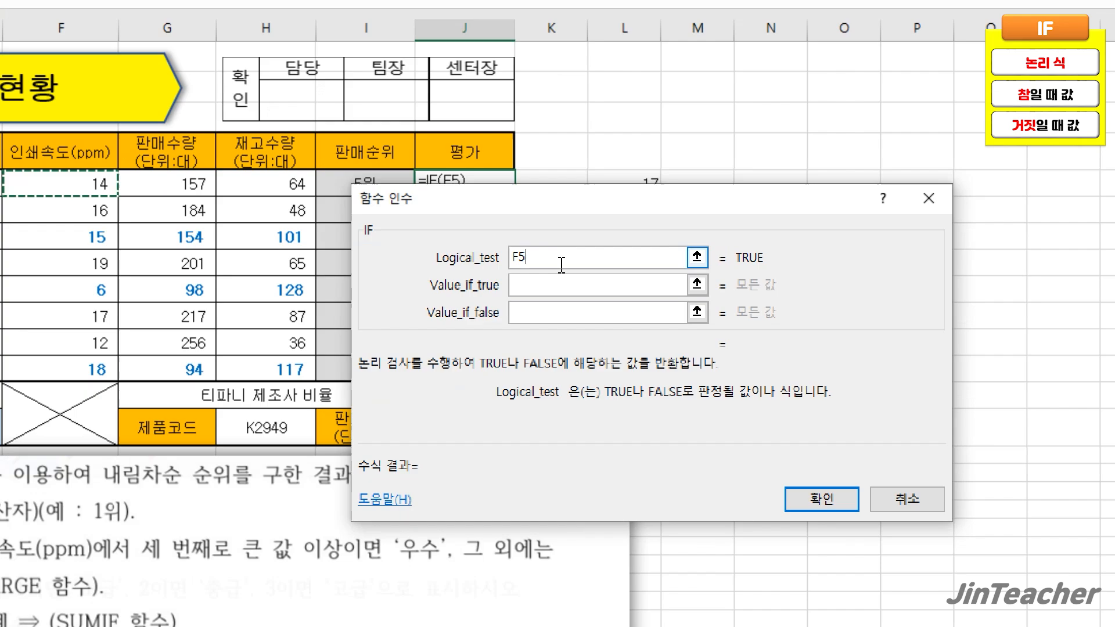
text(>=)
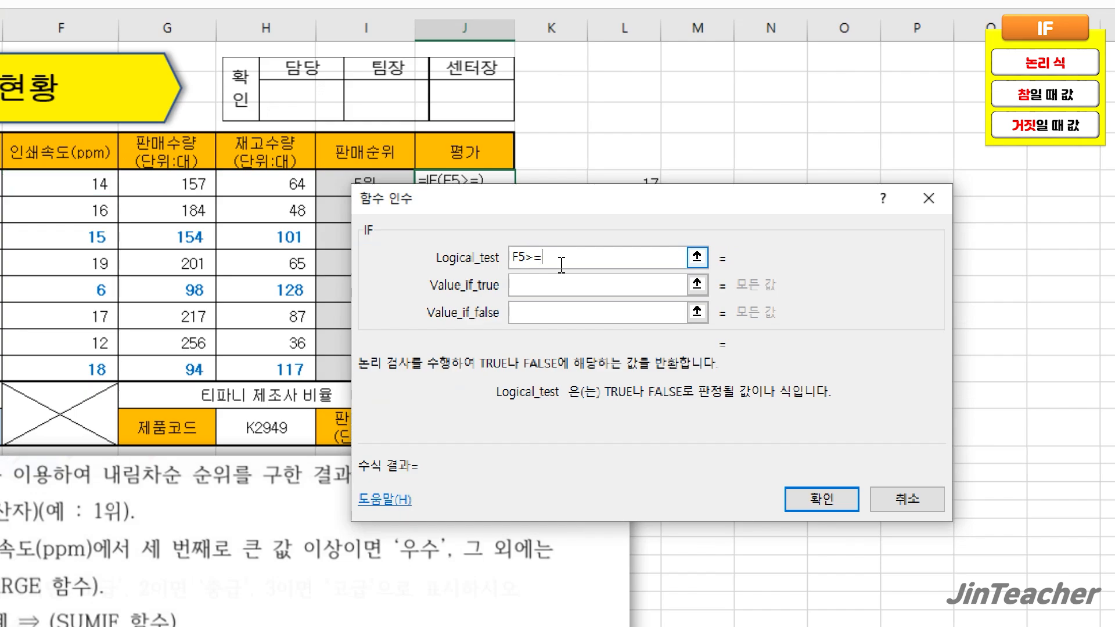
right_click(573, 260)
click(575, 257)
right_click(573, 260)
click(636, 319)
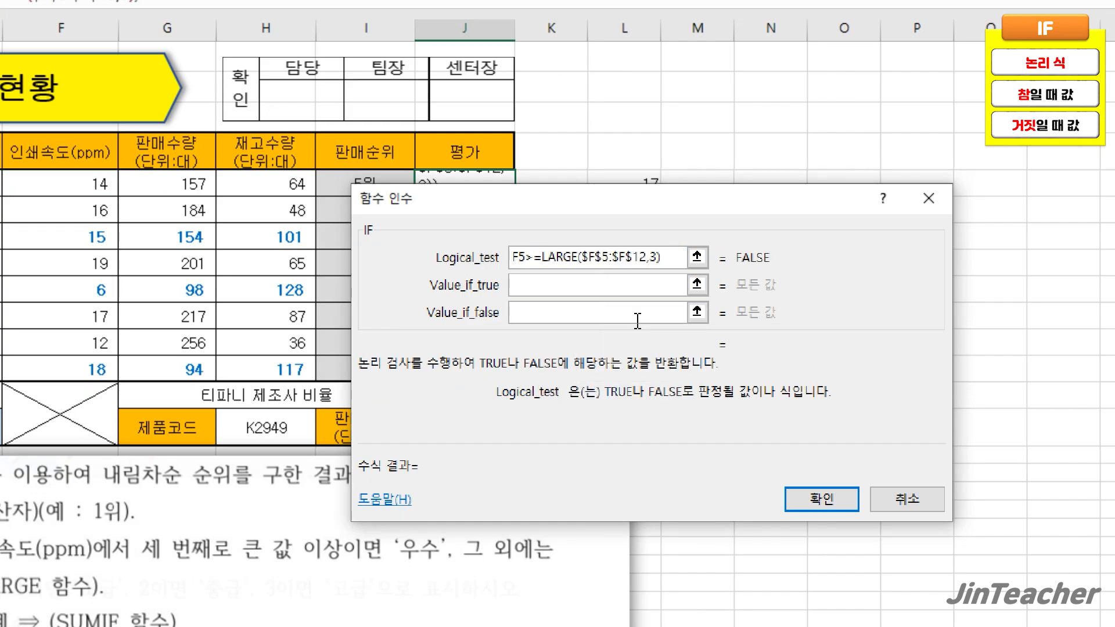
Set the IF function's value if true to "우수" and its value if false to ""
click(543, 293)
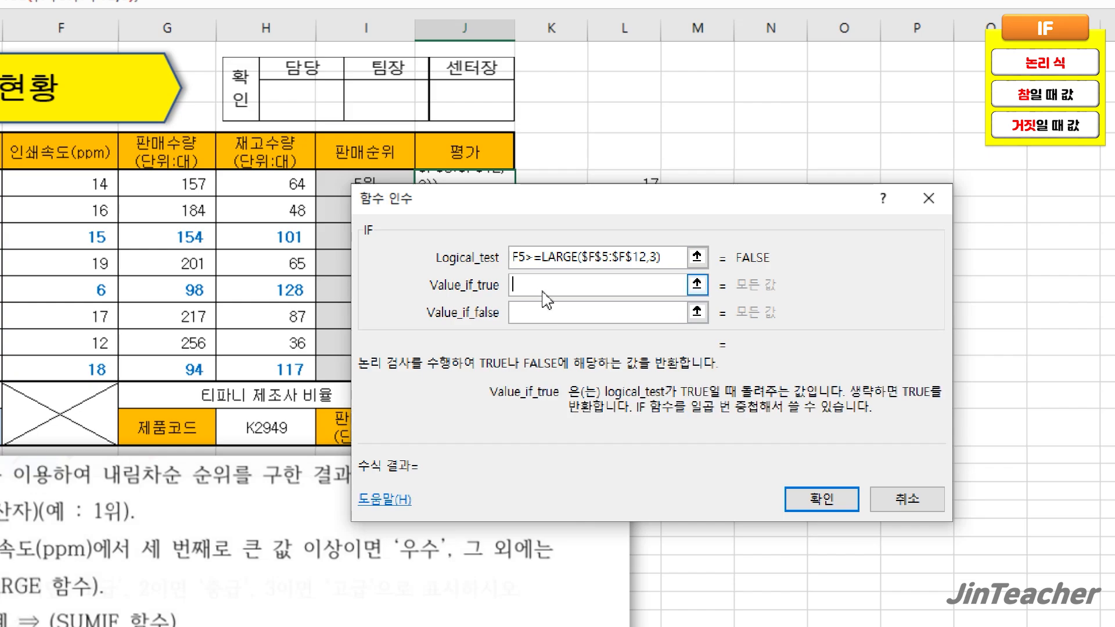
text(우수)
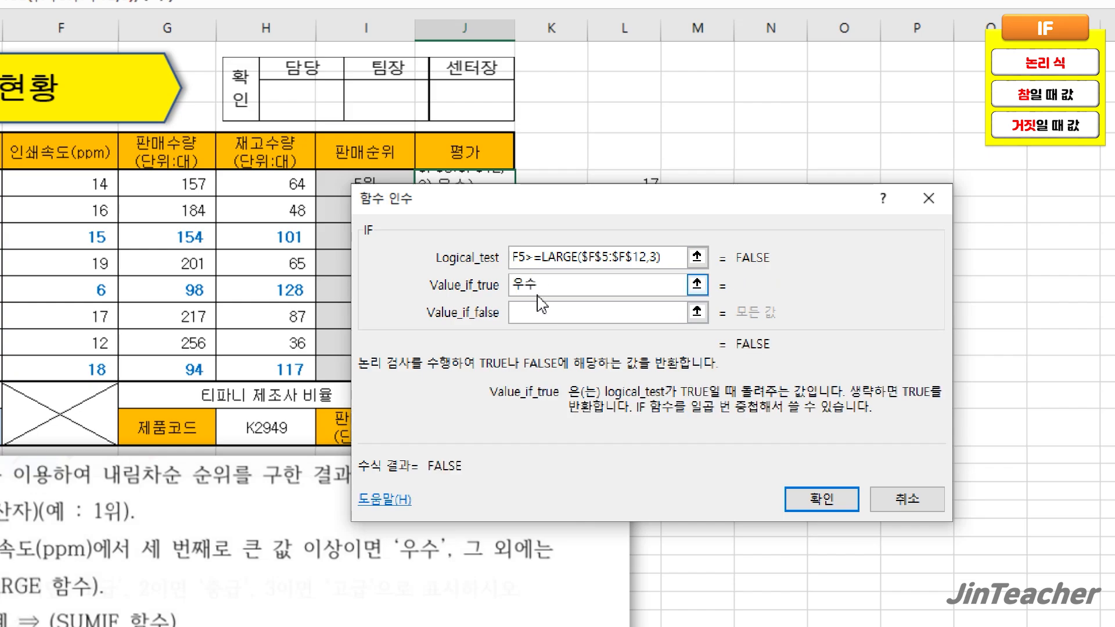
click(523, 313)
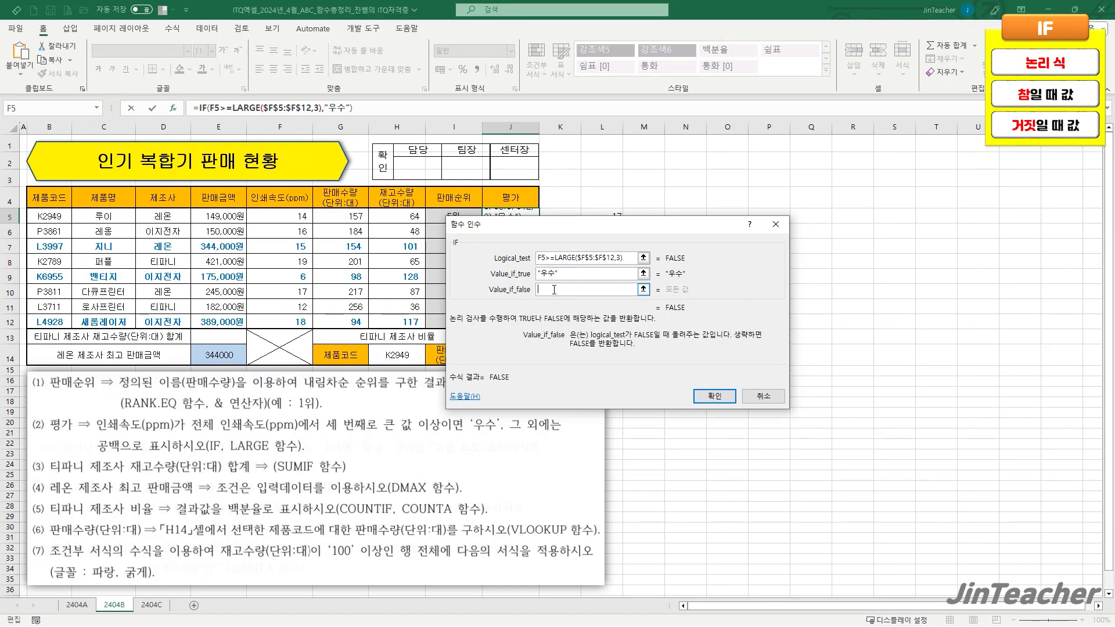
text("")
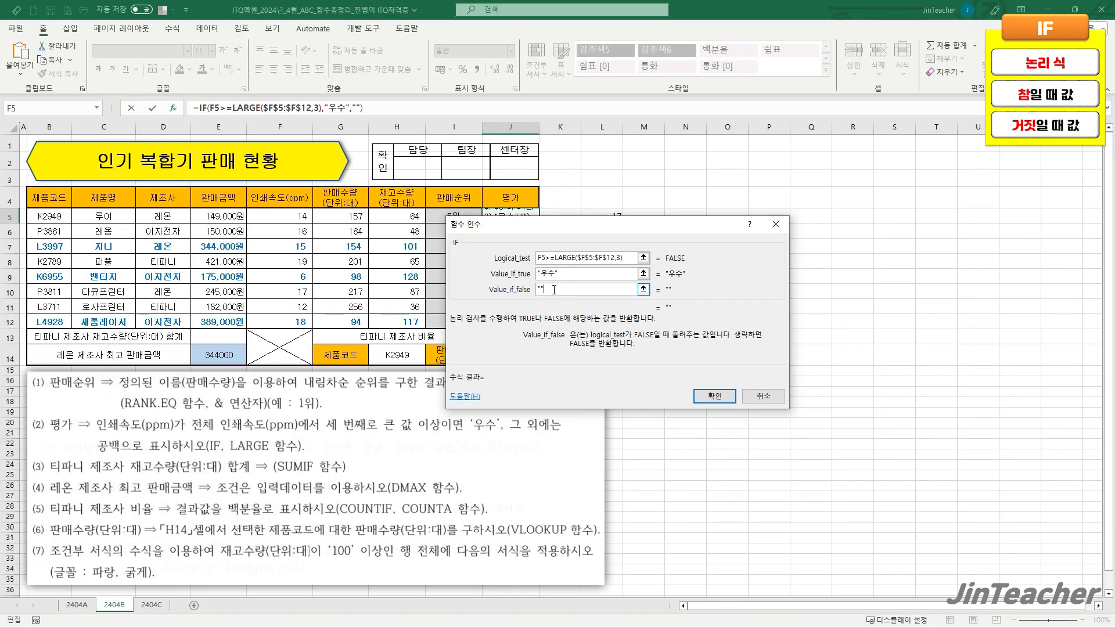
Complete the IF formula in J5, fill it down through J12 without formatting, and check the results against the 인쇄속도(ppm) values
click(714, 397)
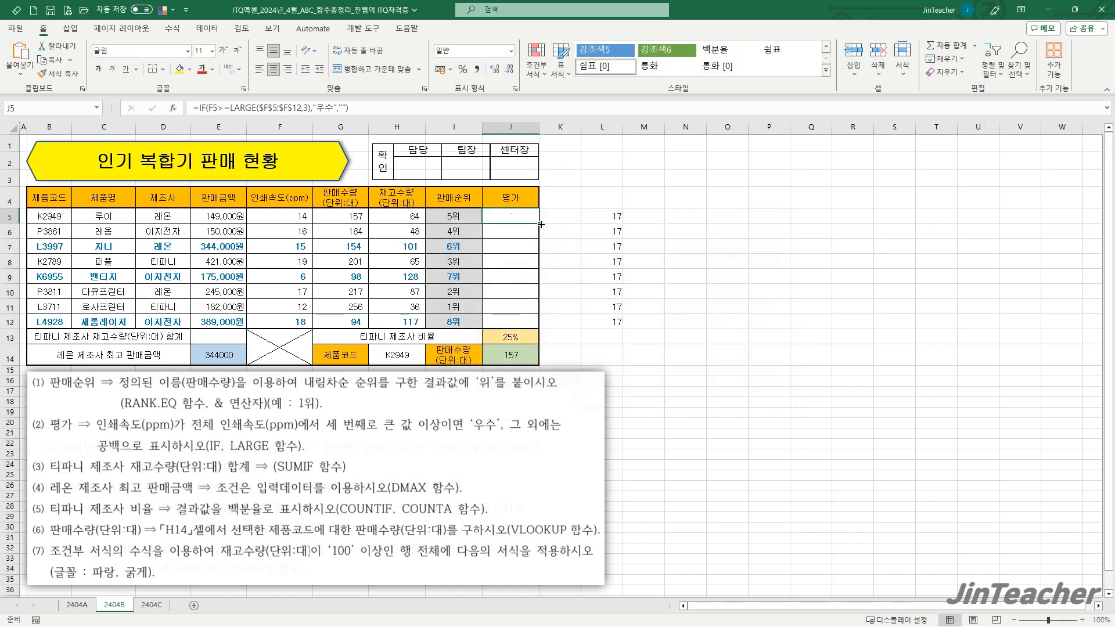
drag(541, 224, 540, 328)
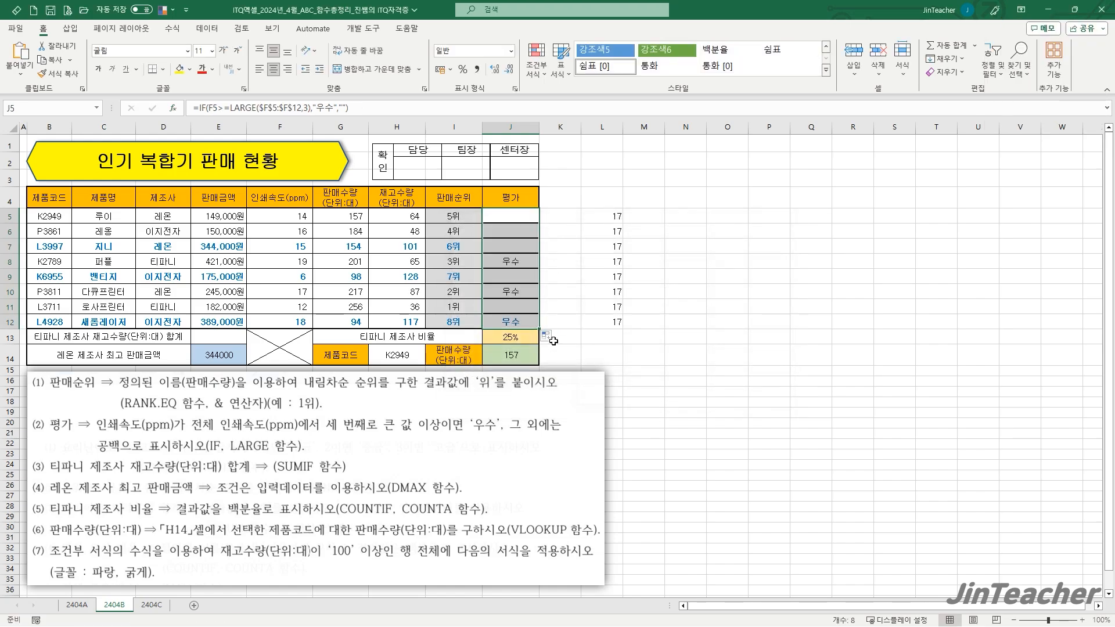
click(546, 335)
click(589, 381)
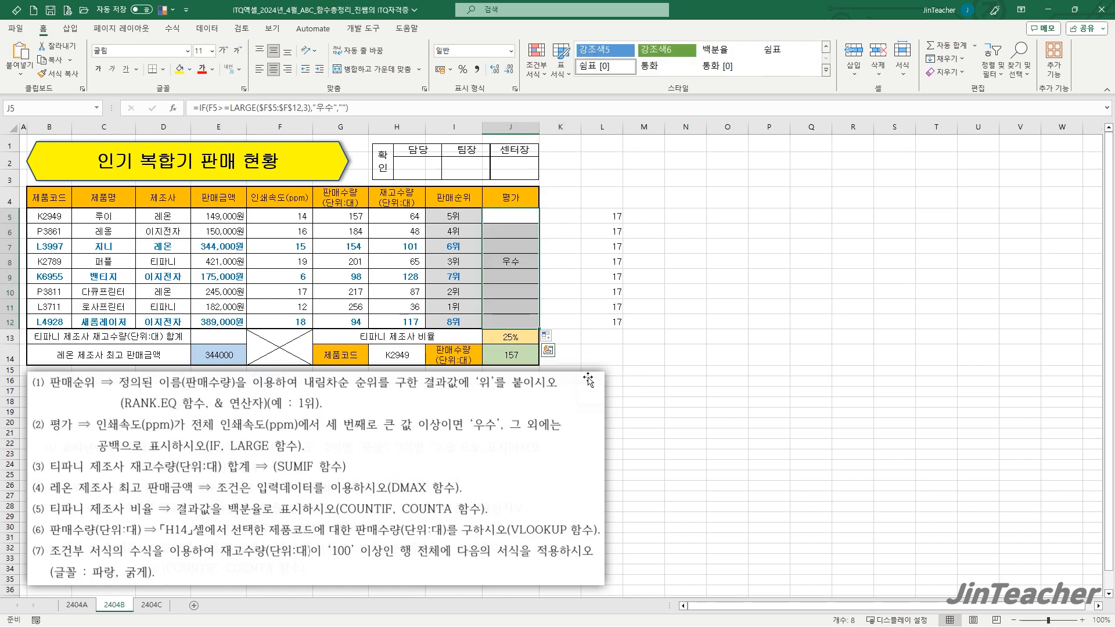
click(303, 262)
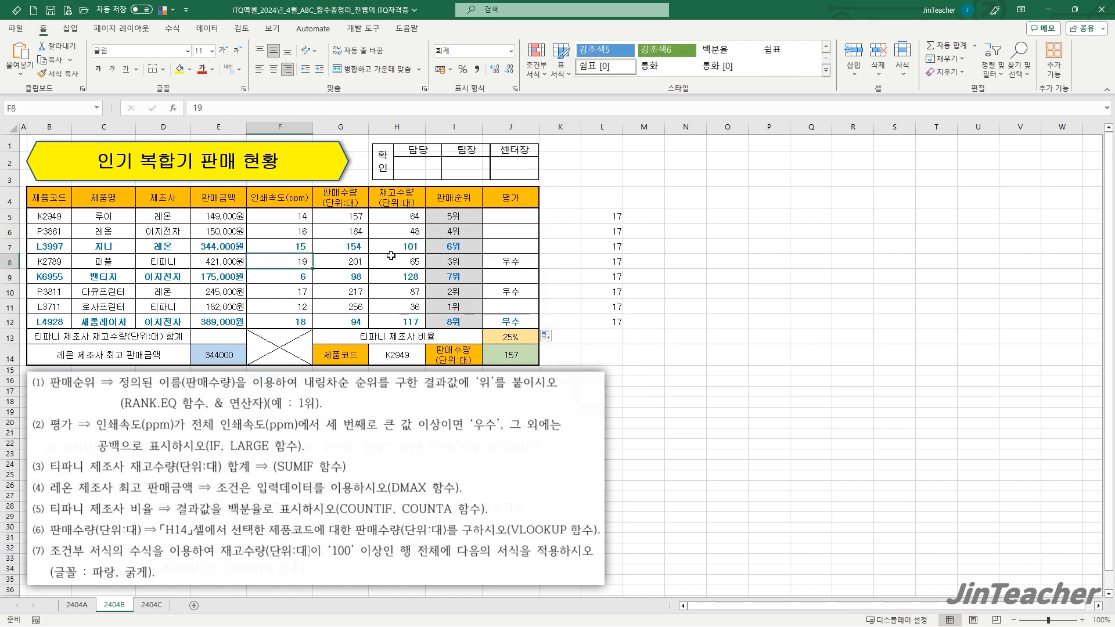
click(595, 263)
click(499, 256)
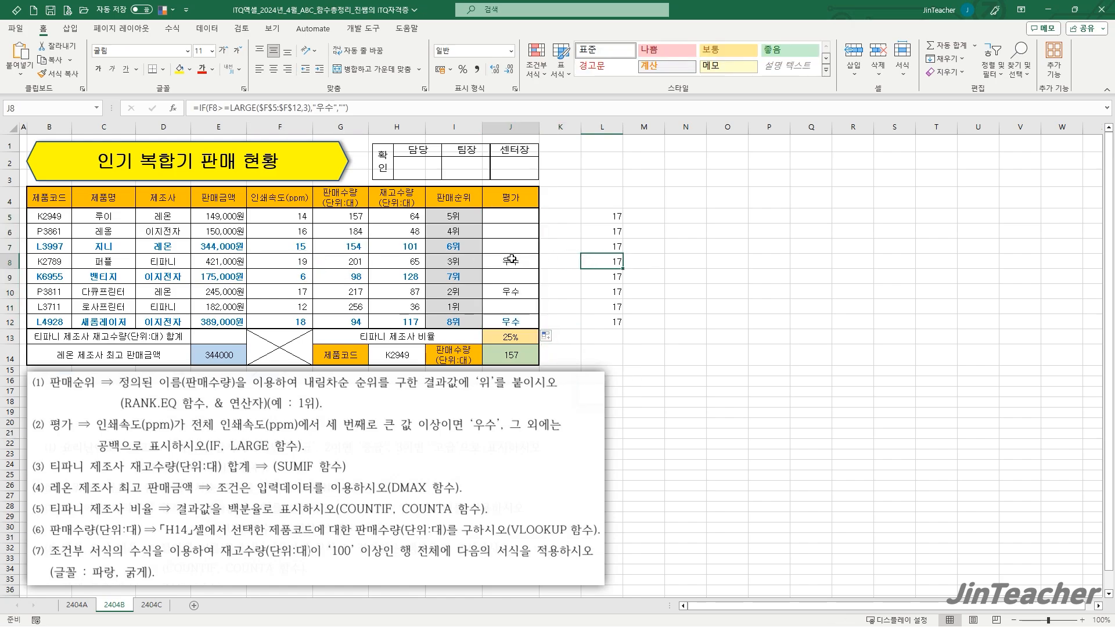
click(298, 305)
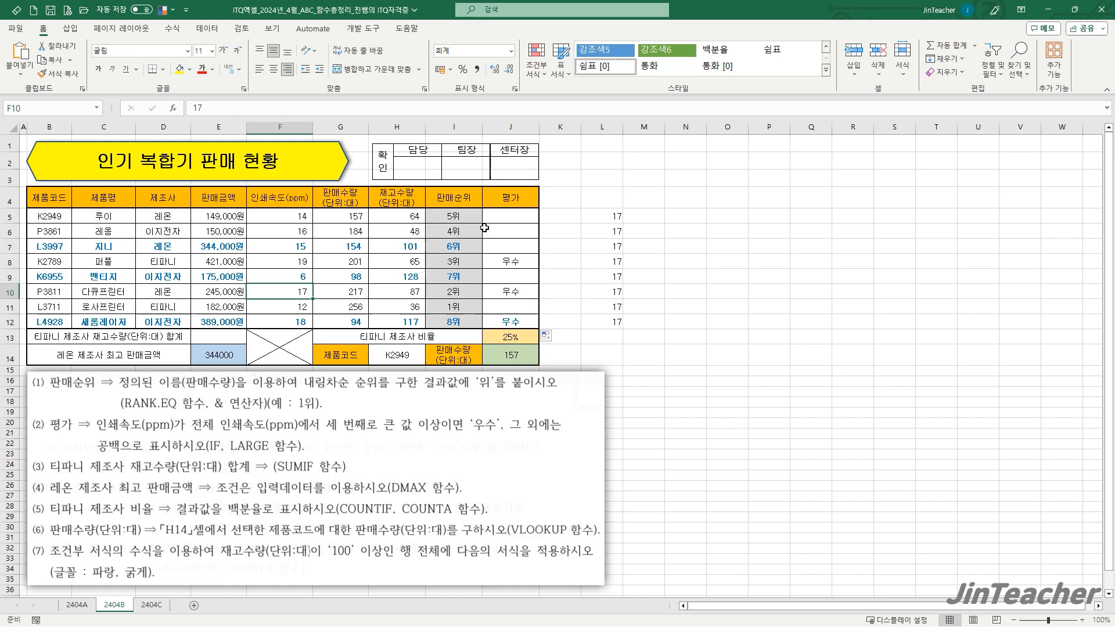
Clear the 평가 formulas from J5:J12
click(513, 218)
drag(515, 217, 511, 322)
key(Delete)
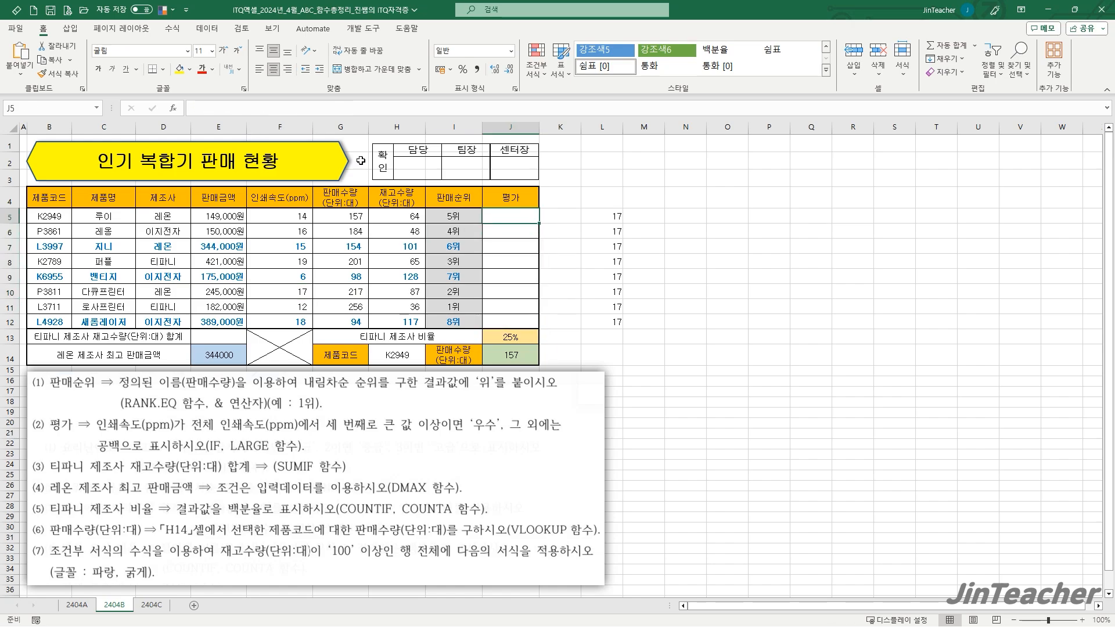
Insert the LARGE function in the first 평가 cell, J5
click(174, 108)
click(538, 326)
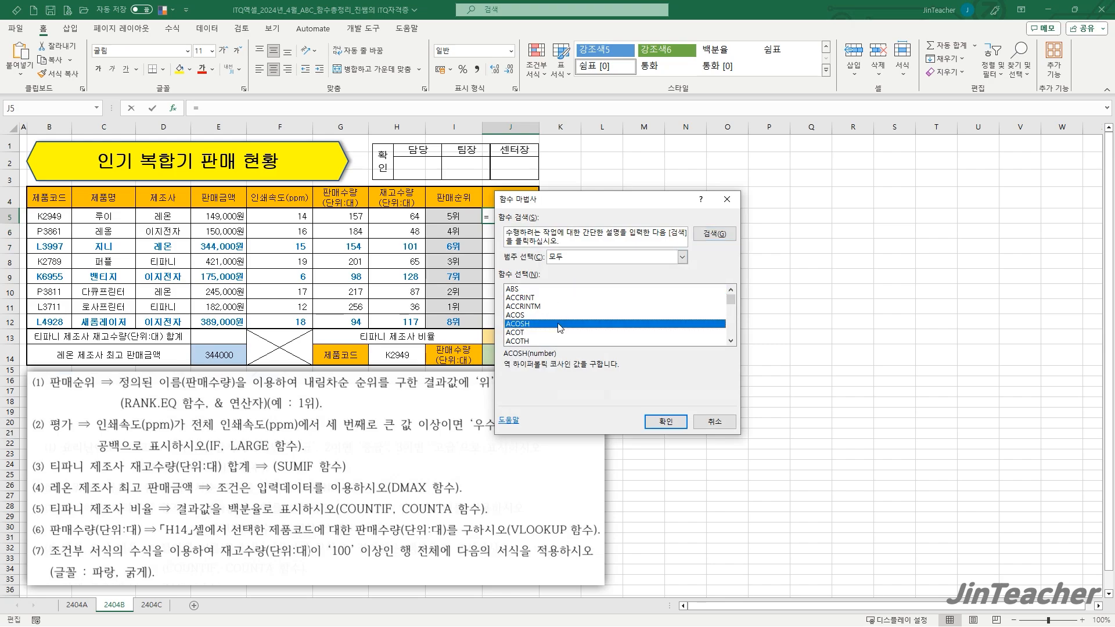
key(l)
scroll(538, 329, down, 1)
click(538, 325)
double_click(536, 324)
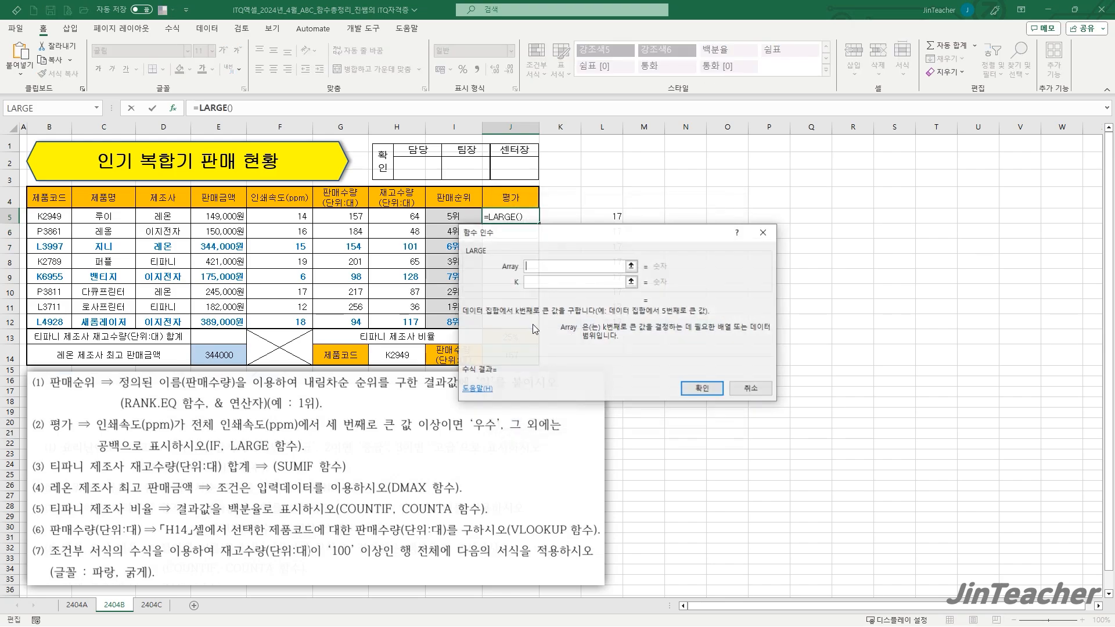
Set the LARGE function's array to $F$5:$F$12 and its K to 3, completing the formula in J5
drag(299, 217, 297, 327)
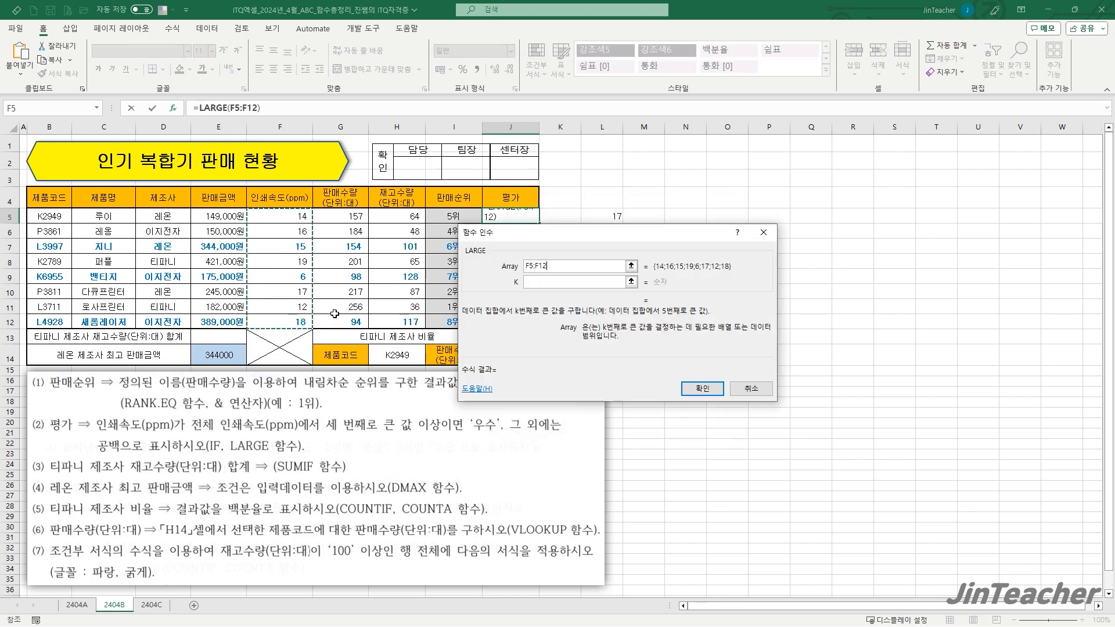
key(F4)
click(545, 284)
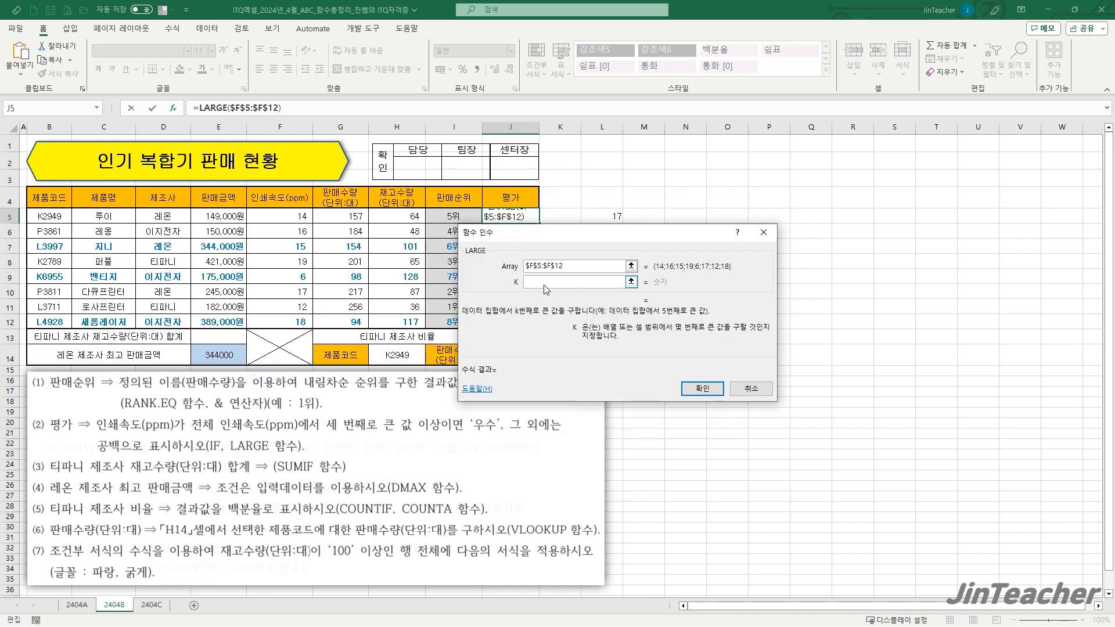
text(3)
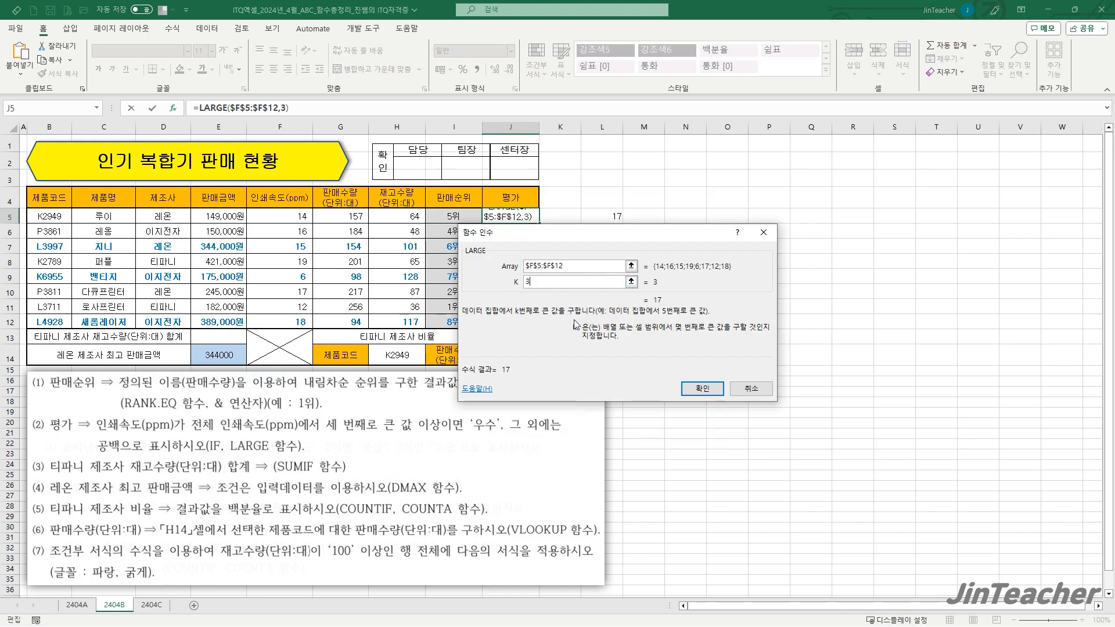
click(702, 387)
Cut LARGE($F$5:$F$12,3) out of the J5 formula, keeping the equals sign, and insert the IF function instead
drag(206, 110, 278, 108)
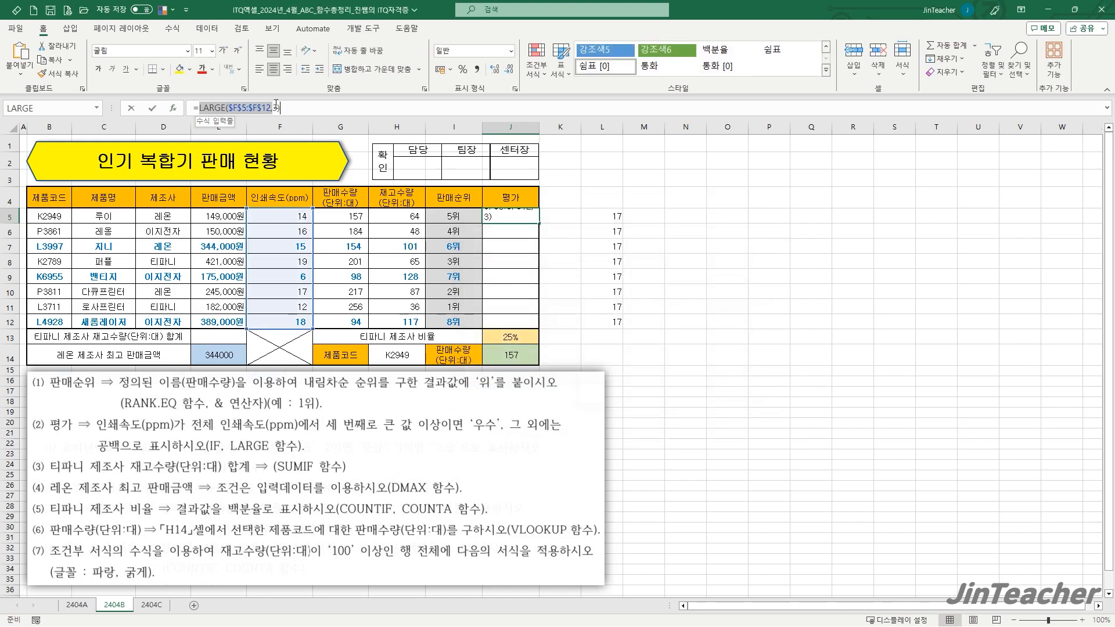
key(Delete)
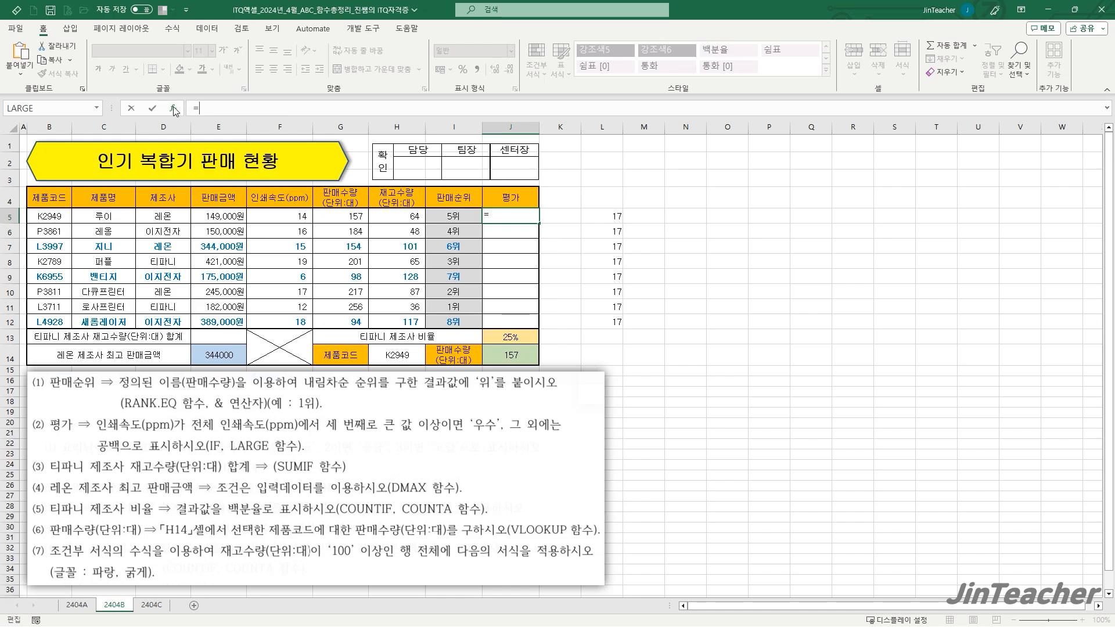
click(173, 108)
click(544, 323)
key(i)
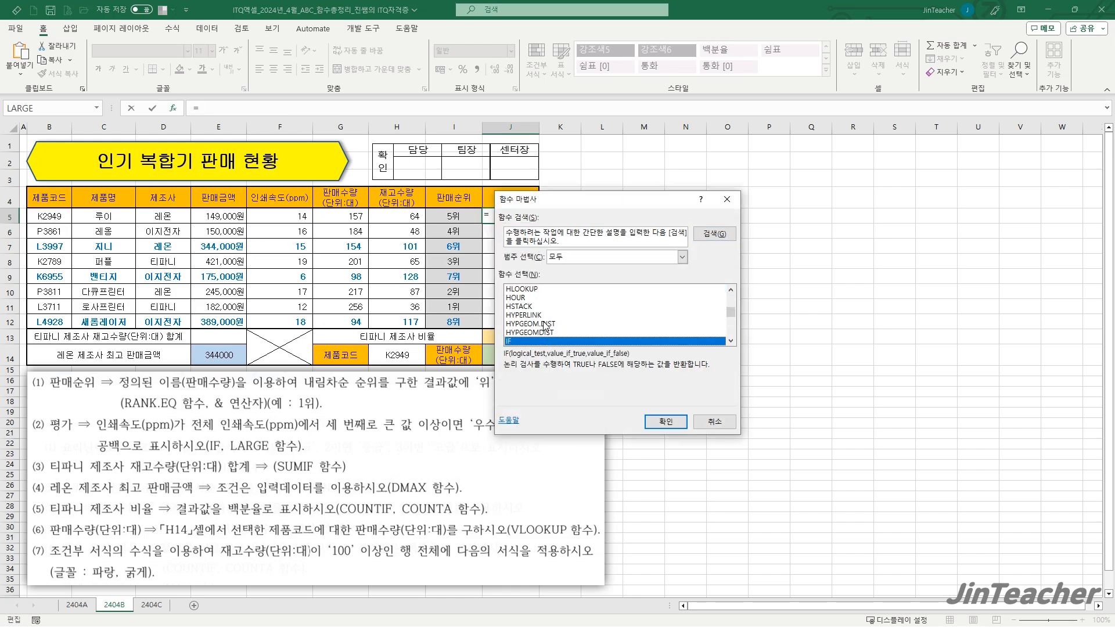
click(665, 421)
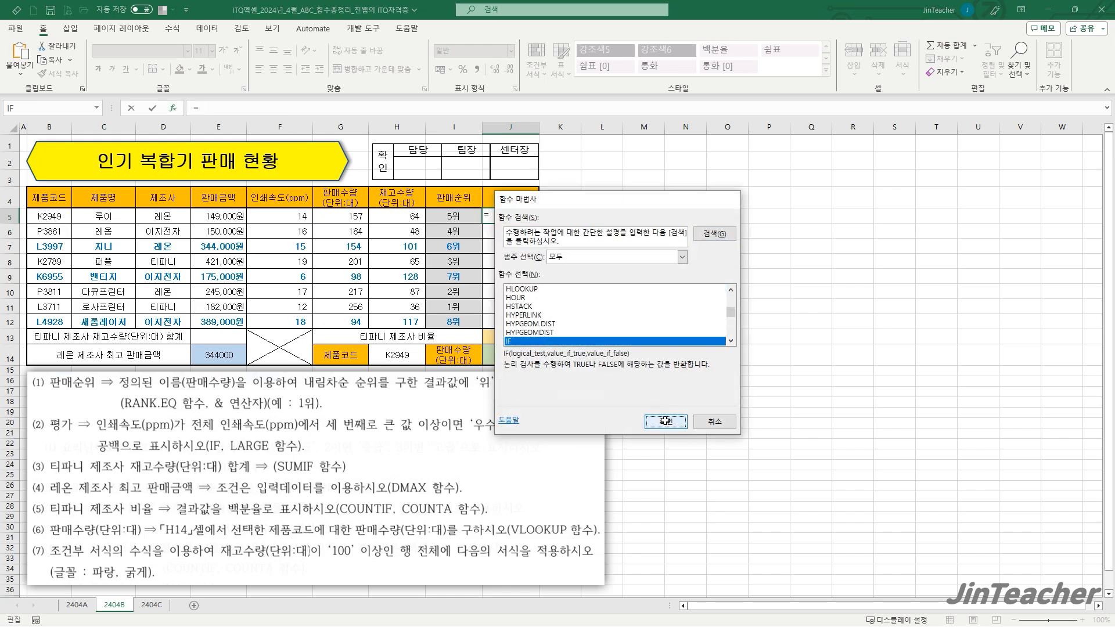
Set the IF arguments to logical test F5>=LARGE($F$5:$F$12,3), value if true "우수" and value if false ""
click(288, 216)
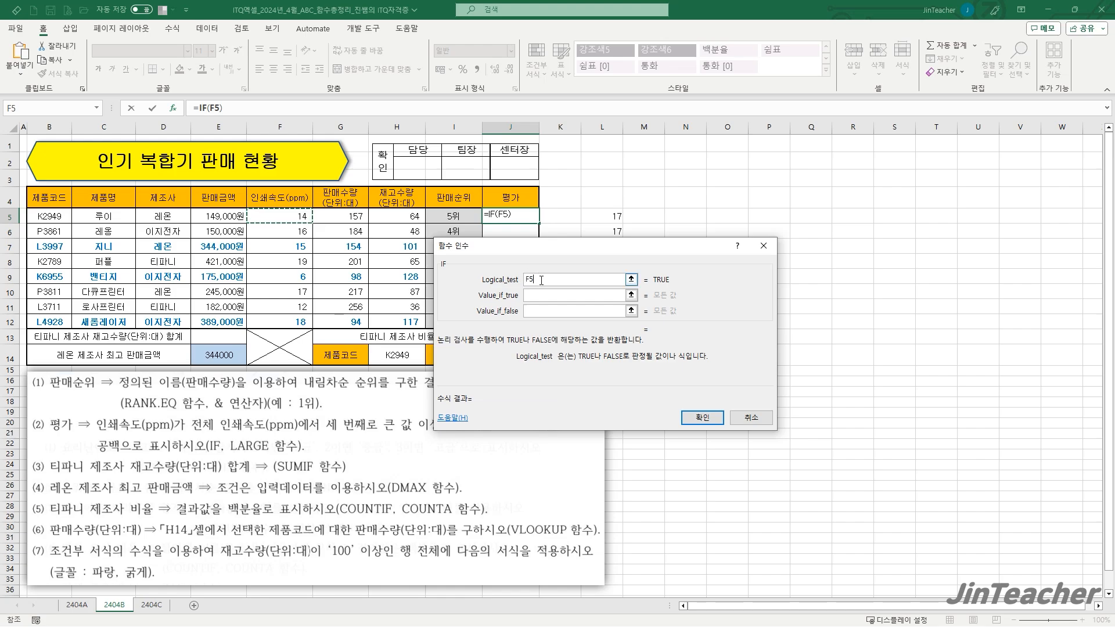
text(>=LARGE($F$5:$F$12,3))
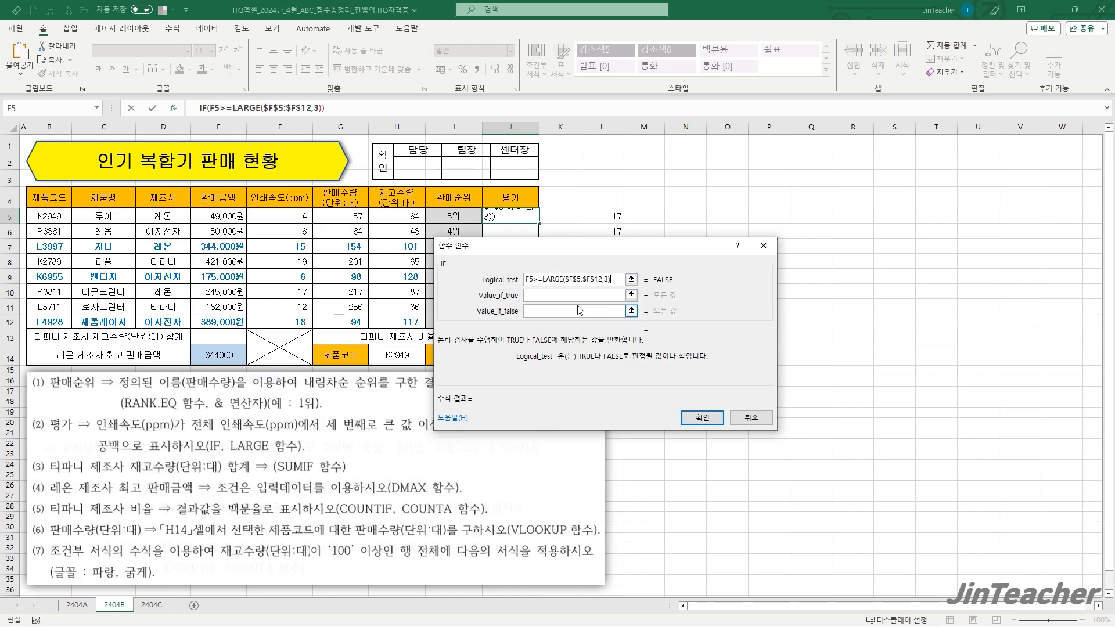
click(578, 295)
text(우수)
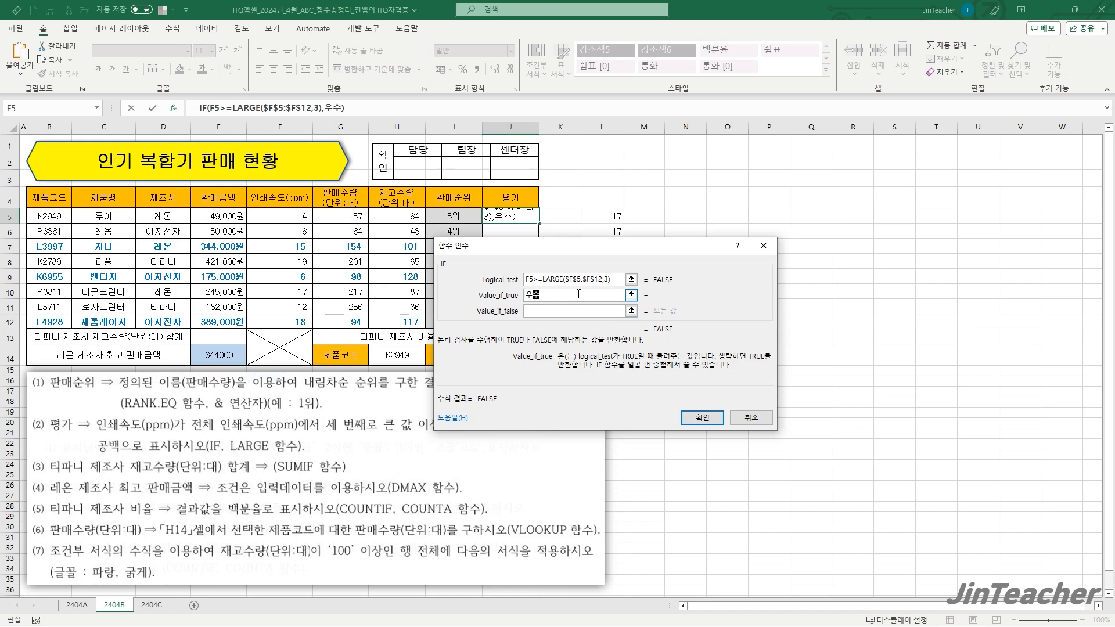
click(551, 310)
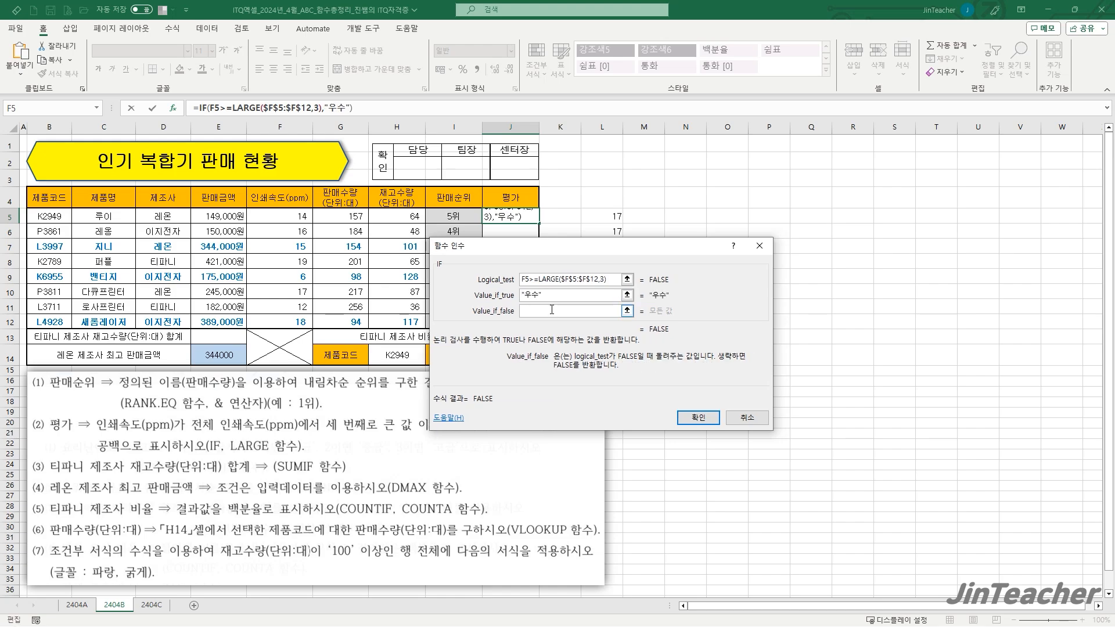
text("")
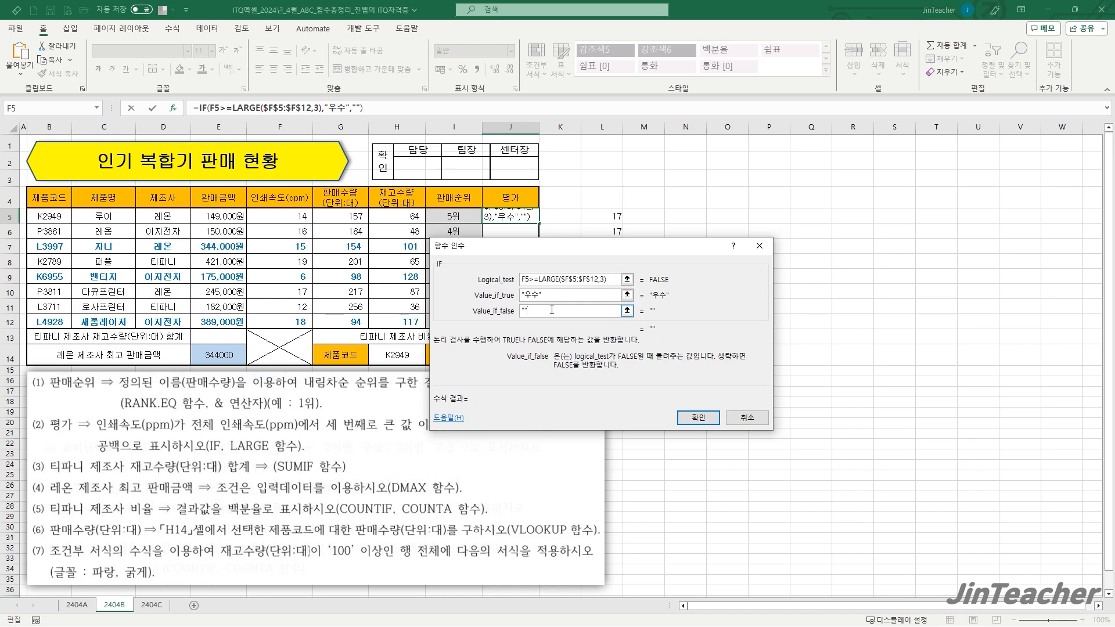
Complete the IF formula in J5 and copy it down to J12 using fill without formatting
click(709, 417)
drag(540, 222, 537, 330)
click(545, 336)
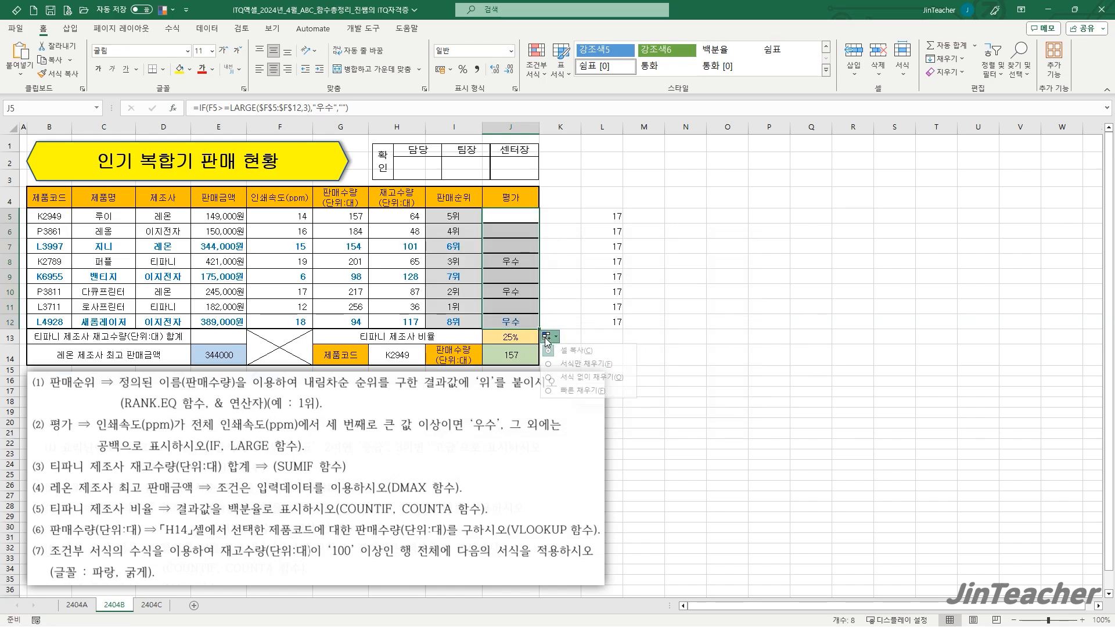
click(583, 378)
click(520, 320)
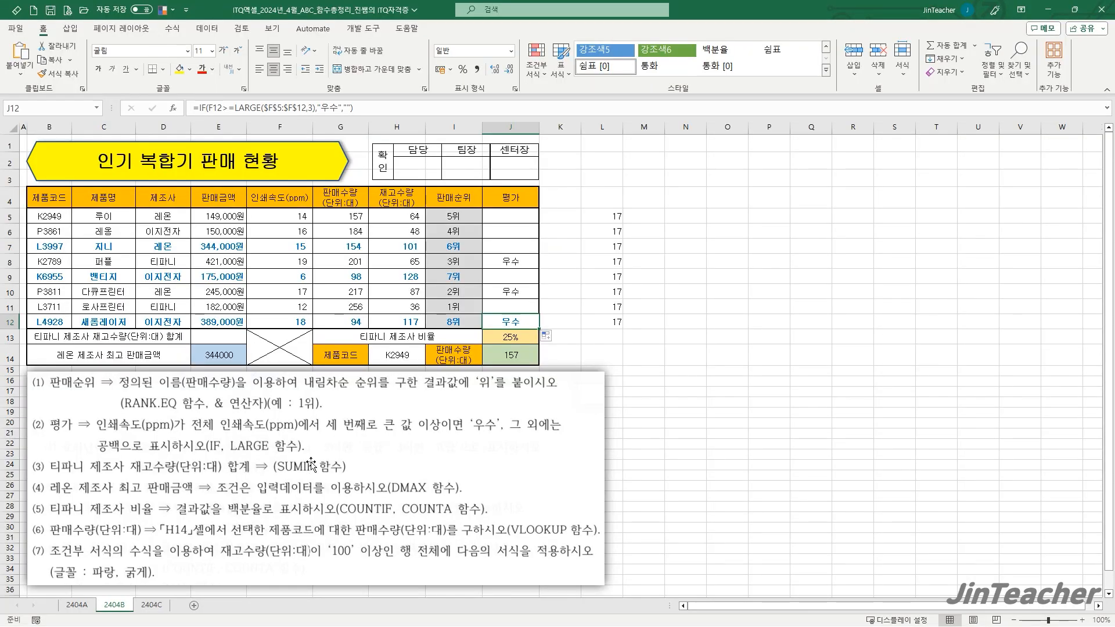
Review the 제조사 and 재고수량 columns and insert the SUMIF function in E13 for the 티파니 제조사 재고수량 합계
drag(168, 219, 165, 321)
click(170, 306)
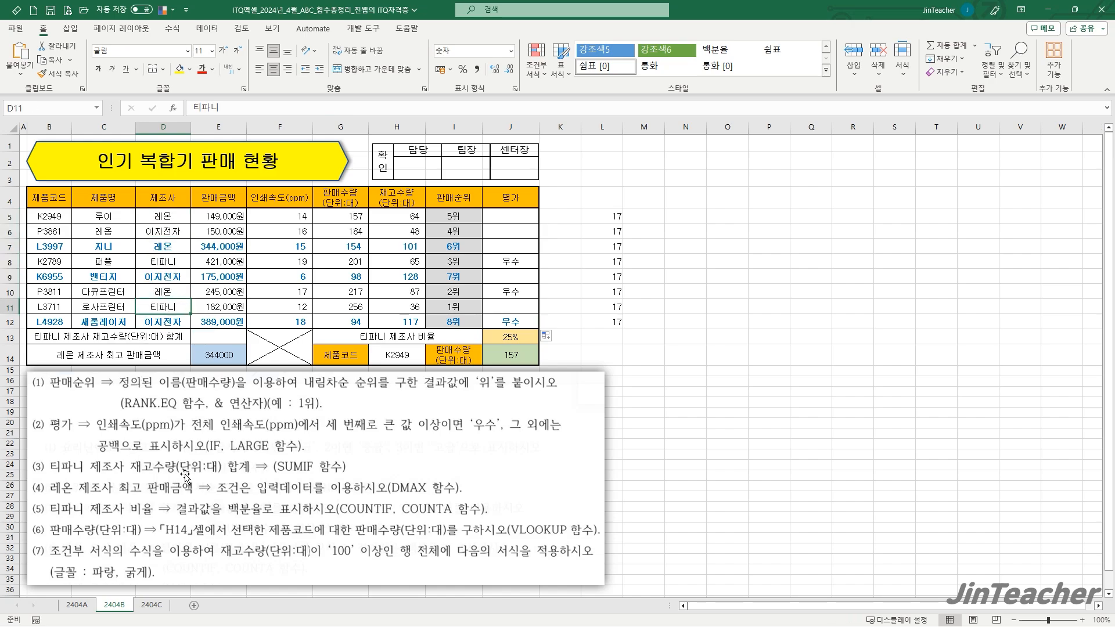
drag(396, 220, 394, 327)
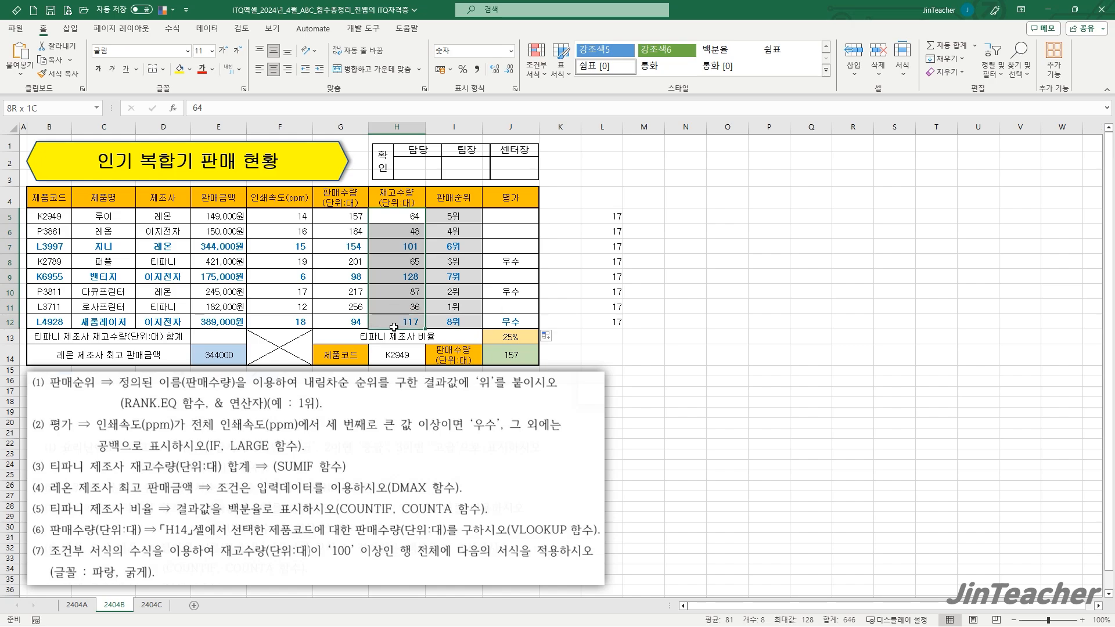
click(209, 337)
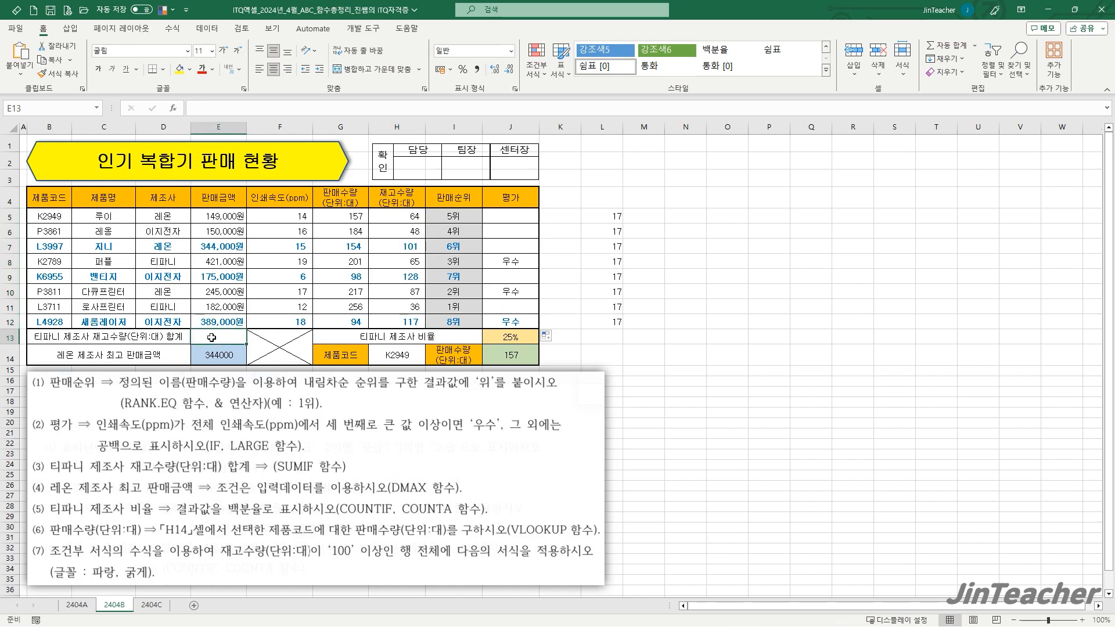
click(172, 108)
click(551, 363)
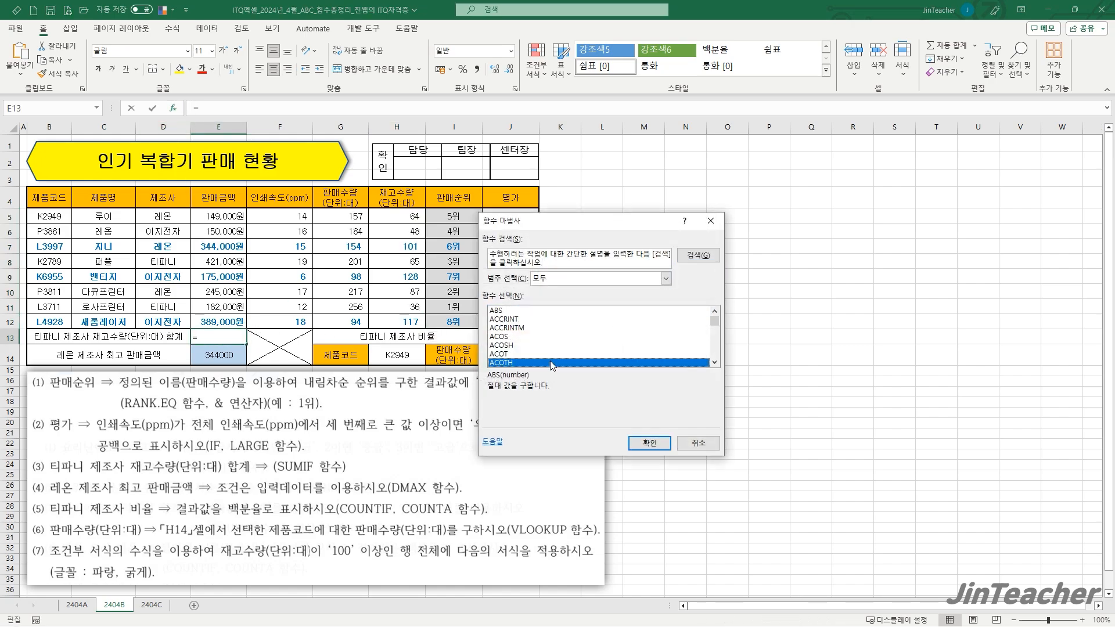
key(s)
scroll(551, 360, down, 8)
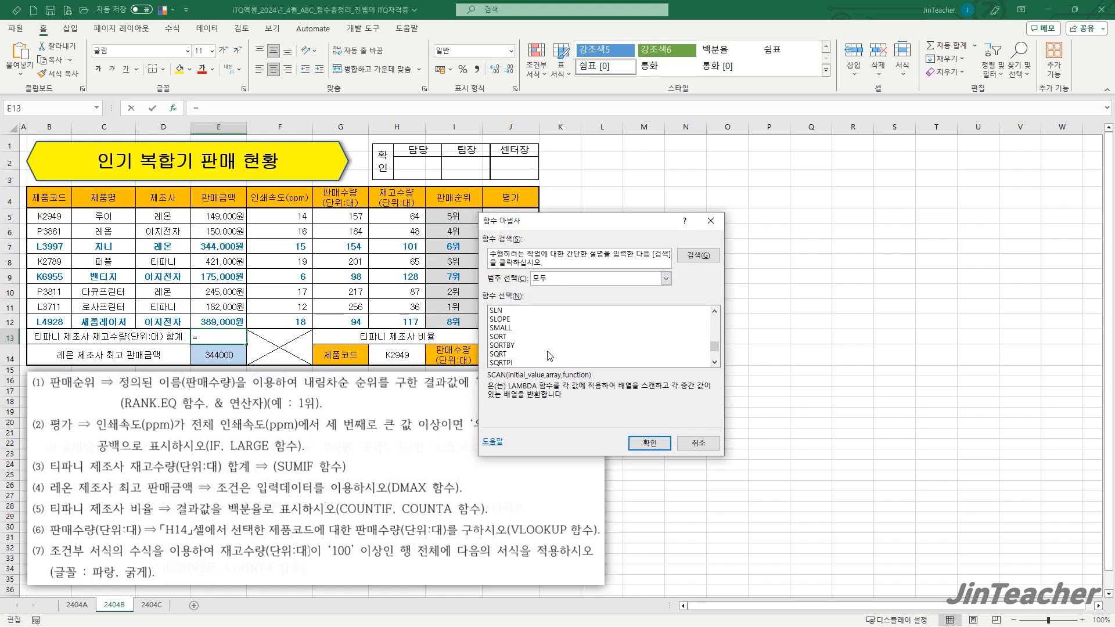
scroll(541, 355, down, 3)
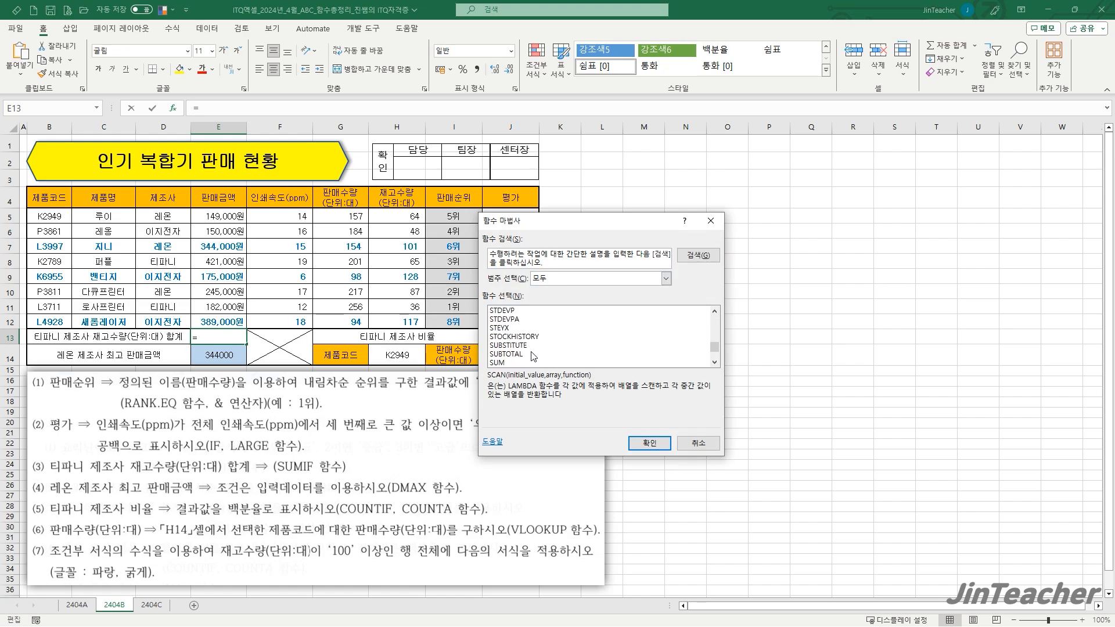
scroll(516, 366, down, 1)
click(517, 345)
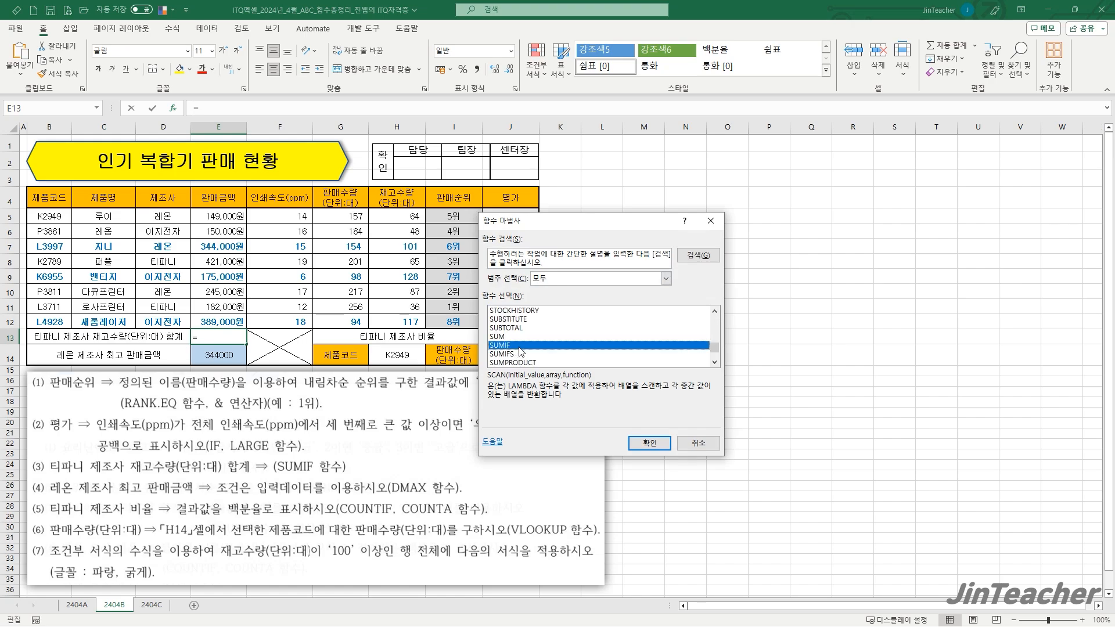
click(647, 444)
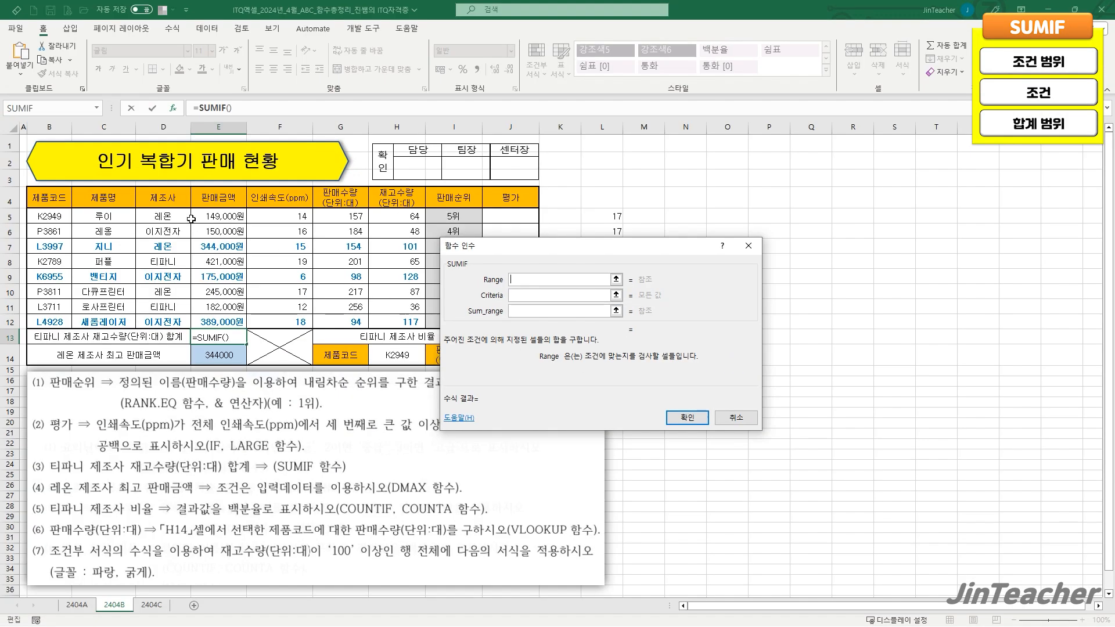
Set the SUMIF arguments to range D5:D12, criteria D11 and sum range H5:H12
drag(174, 215, 168, 322)
click(552, 296)
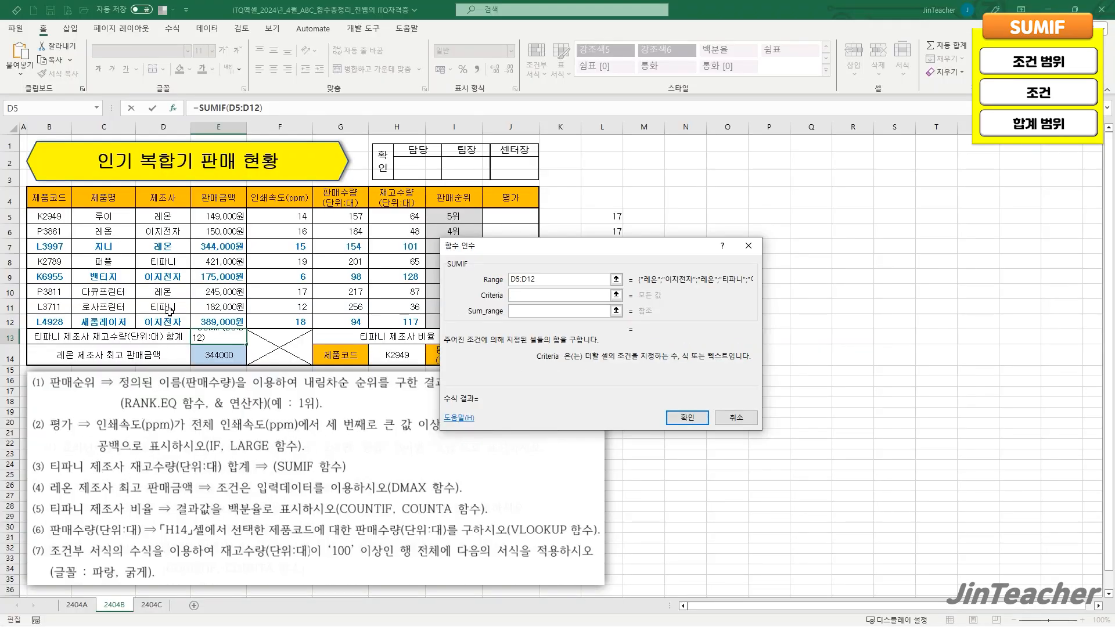
click(169, 310)
click(531, 311)
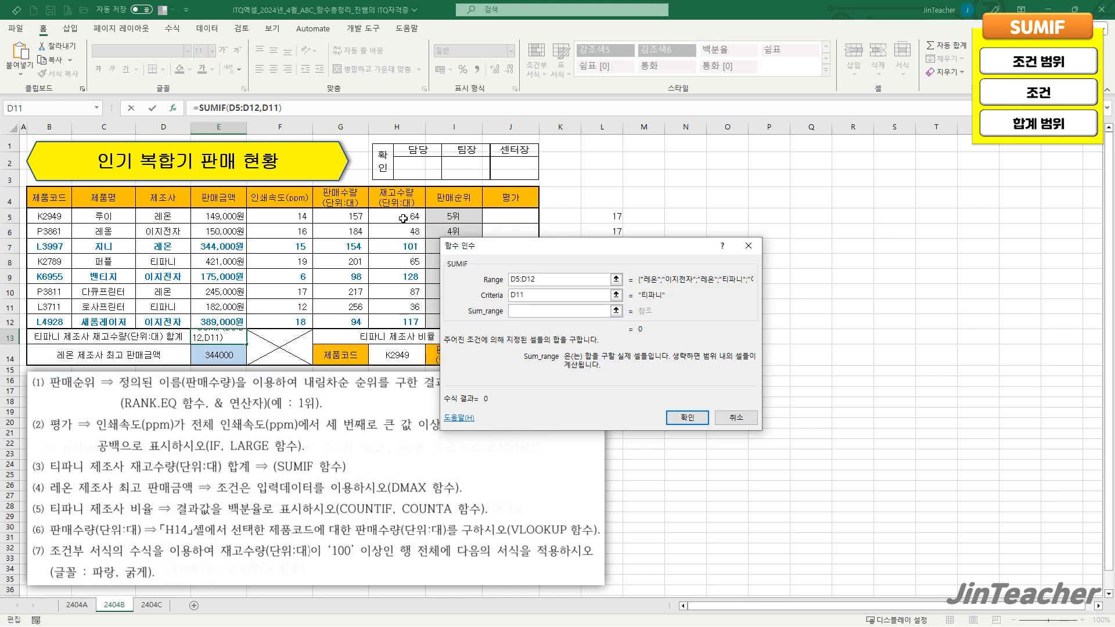
drag(401, 216, 446, 282)
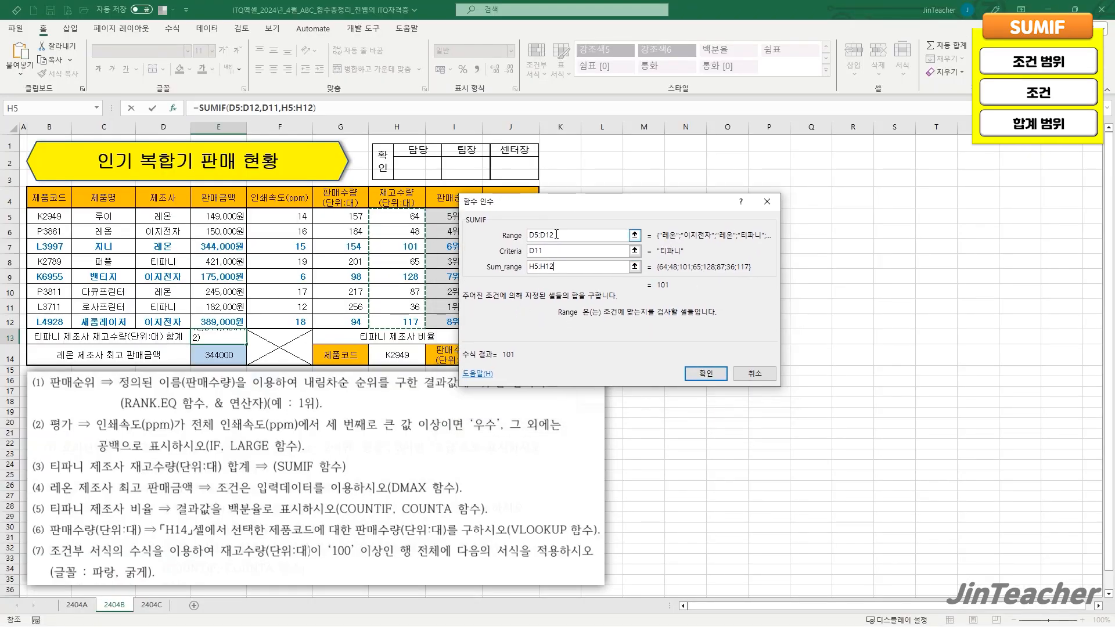
Recheck the range, criteria and sum range of the SUMIF arguments and complete the formula in E13
click(556, 234)
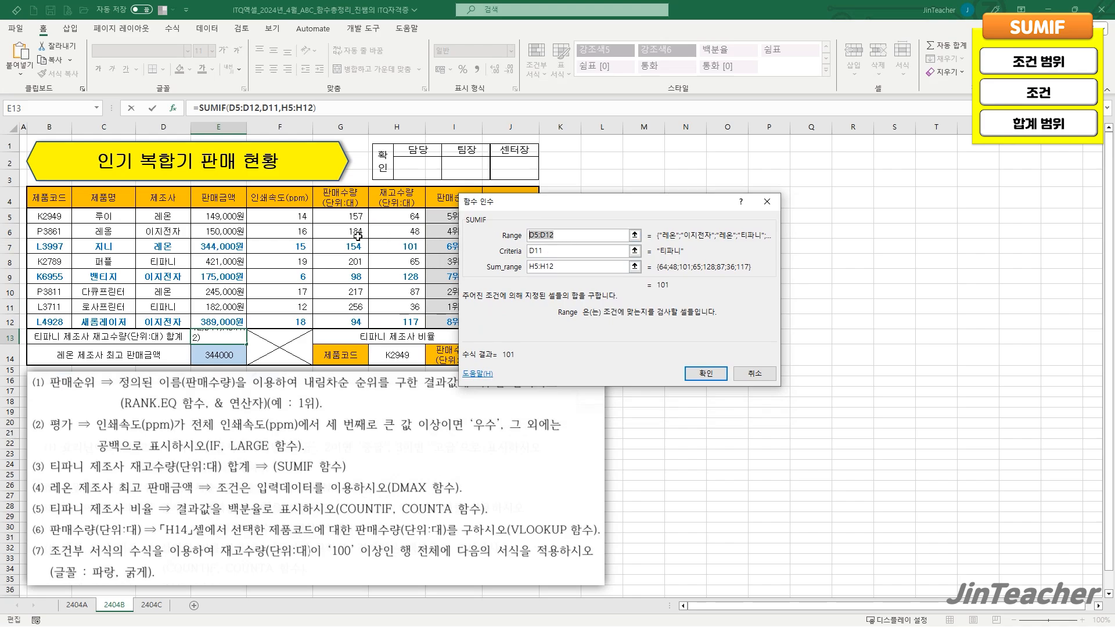
drag(184, 222, 172, 322)
key(Tab)
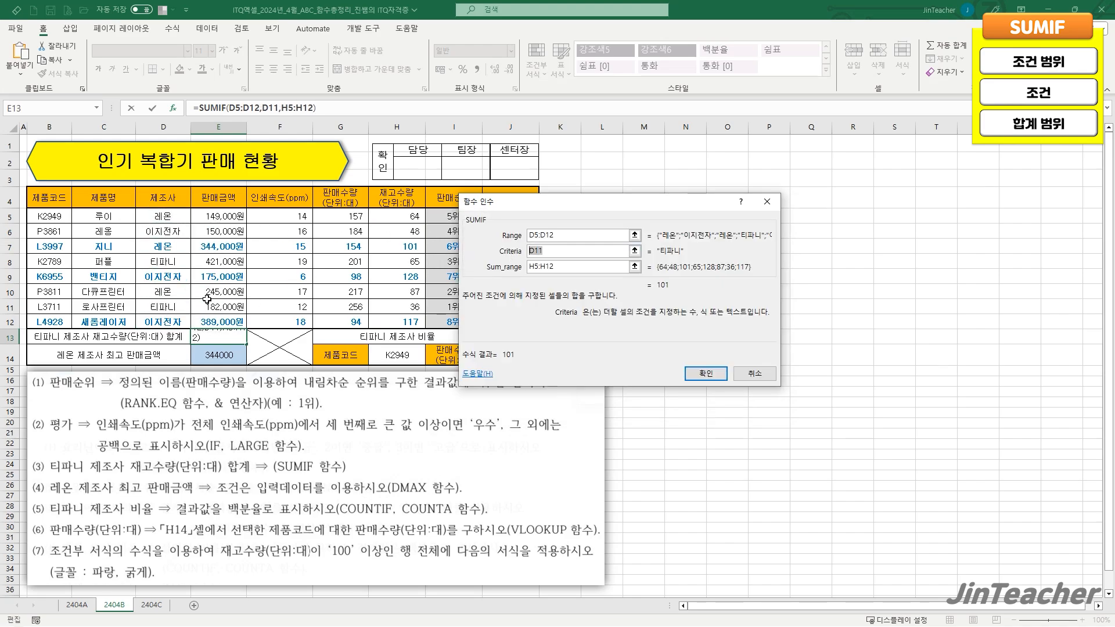
key(Tab)
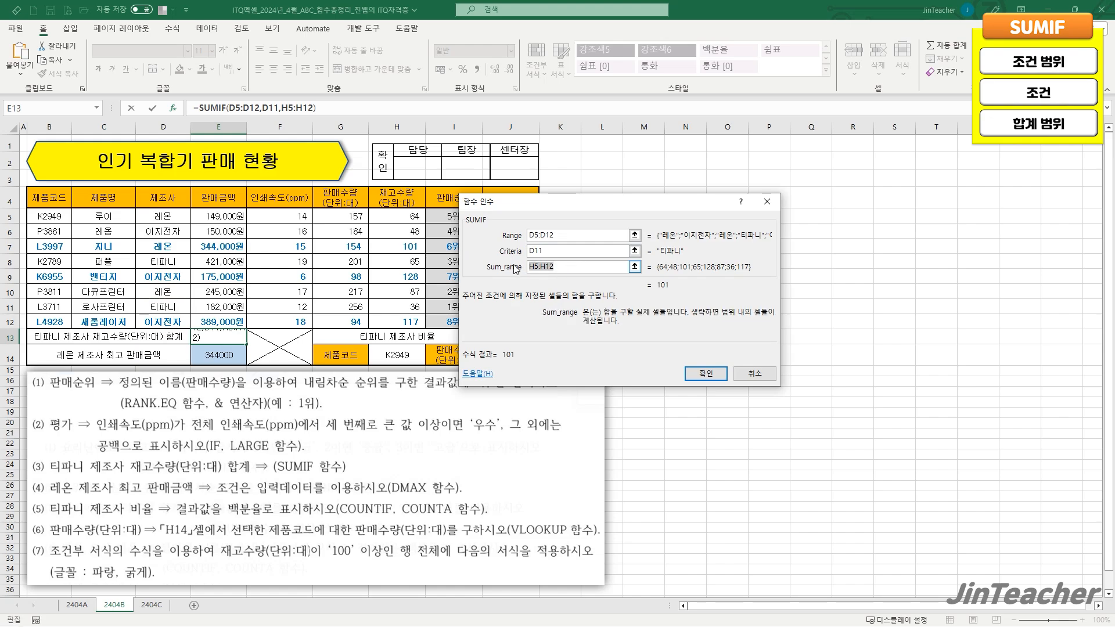
drag(407, 216, 430, 317)
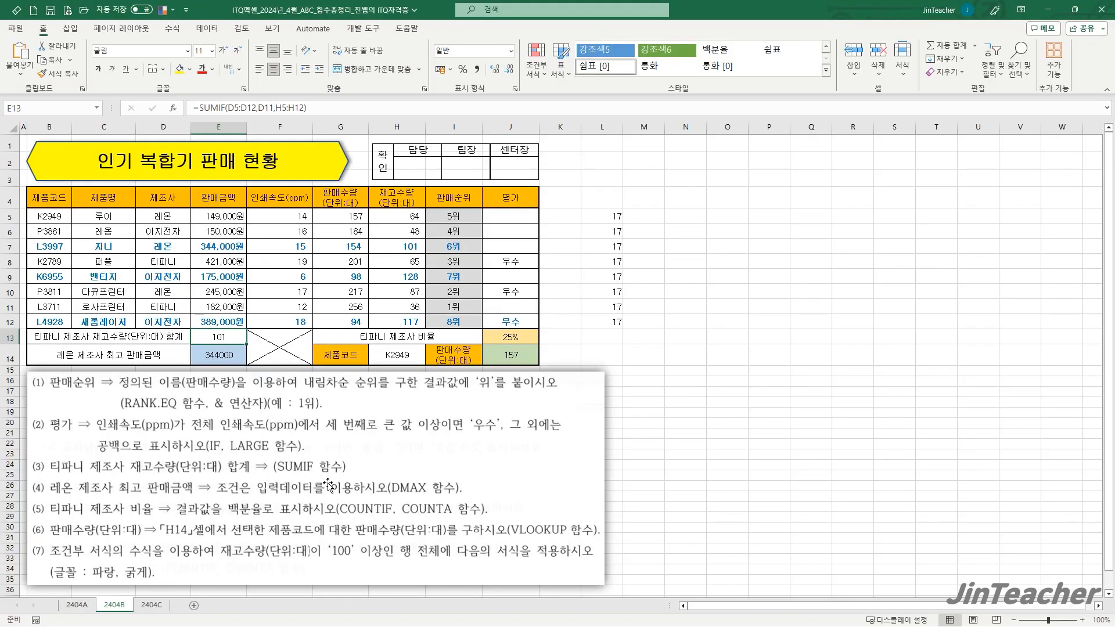
On sheet 2404A, review the 코드 column and insert the RIGHT function in the 요리난이도 cell I5
click(80, 605)
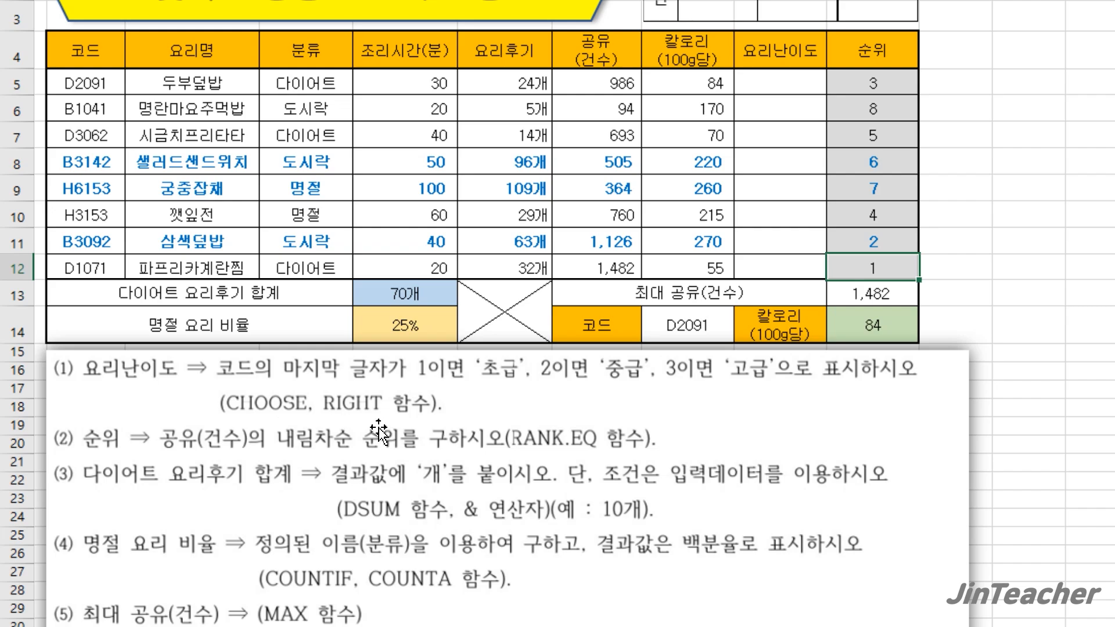
drag(96, 84, 90, 265)
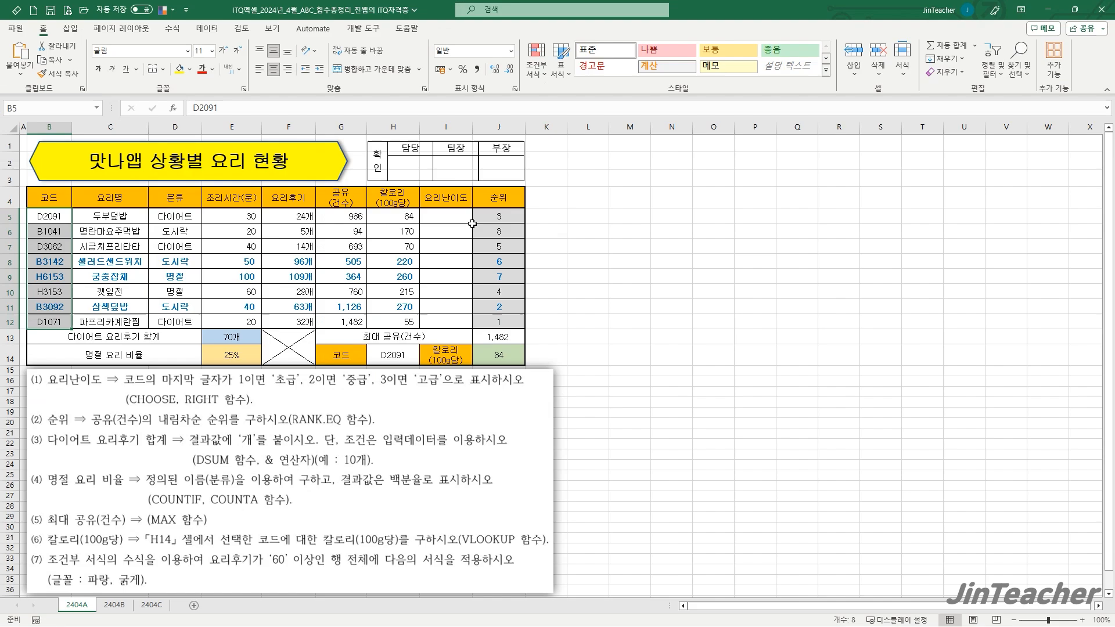
click(464, 218)
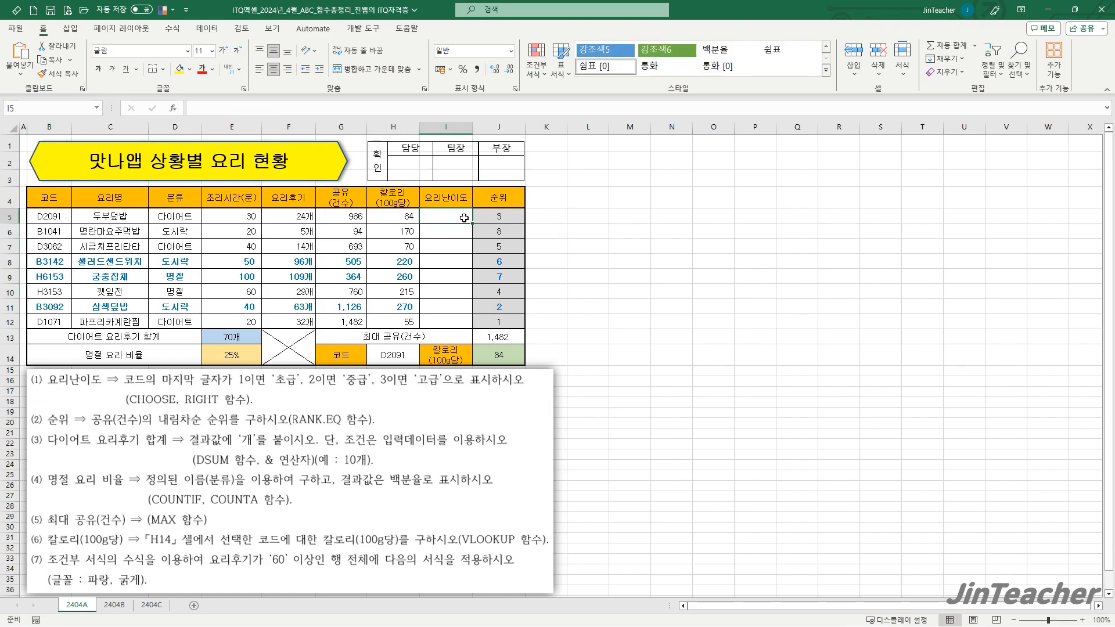
click(173, 109)
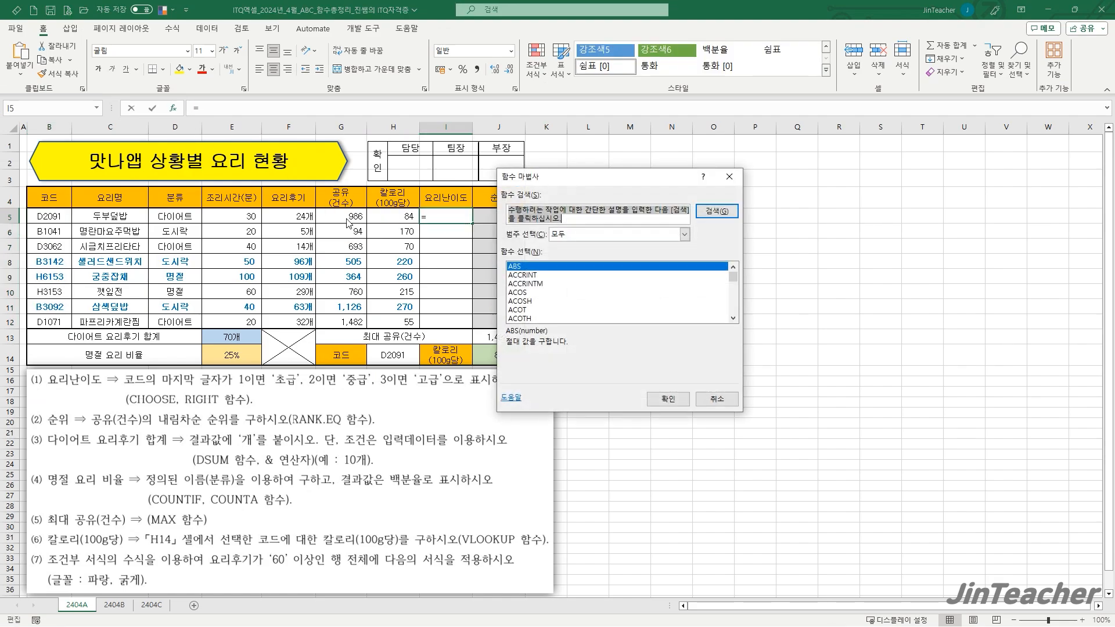
key(r)
scroll(548, 298, down, 2)
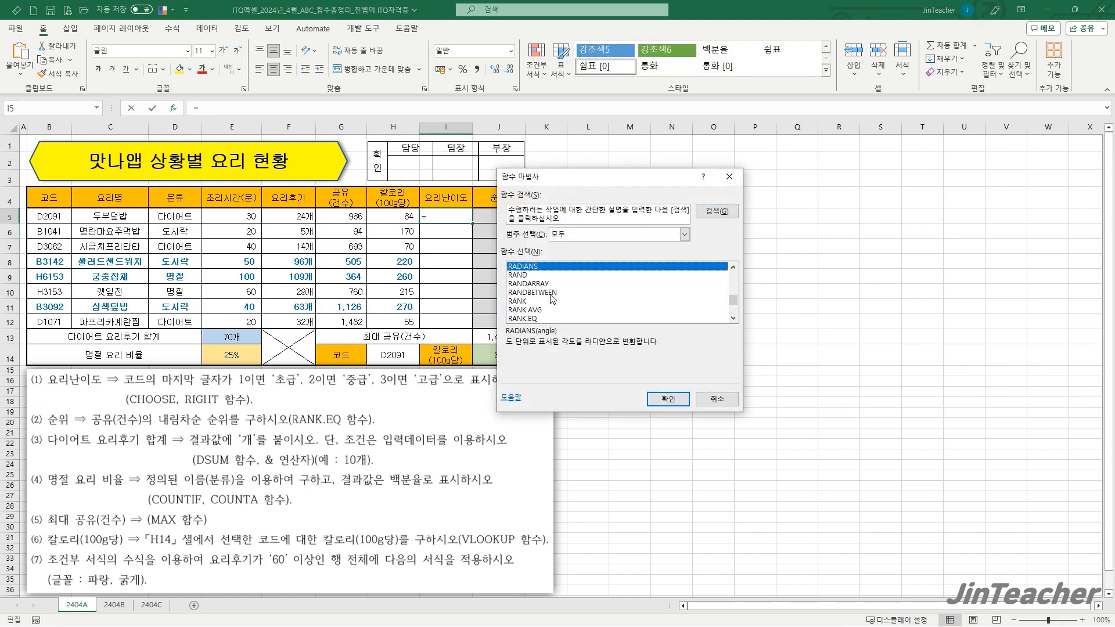
scroll(545, 319, down, 1)
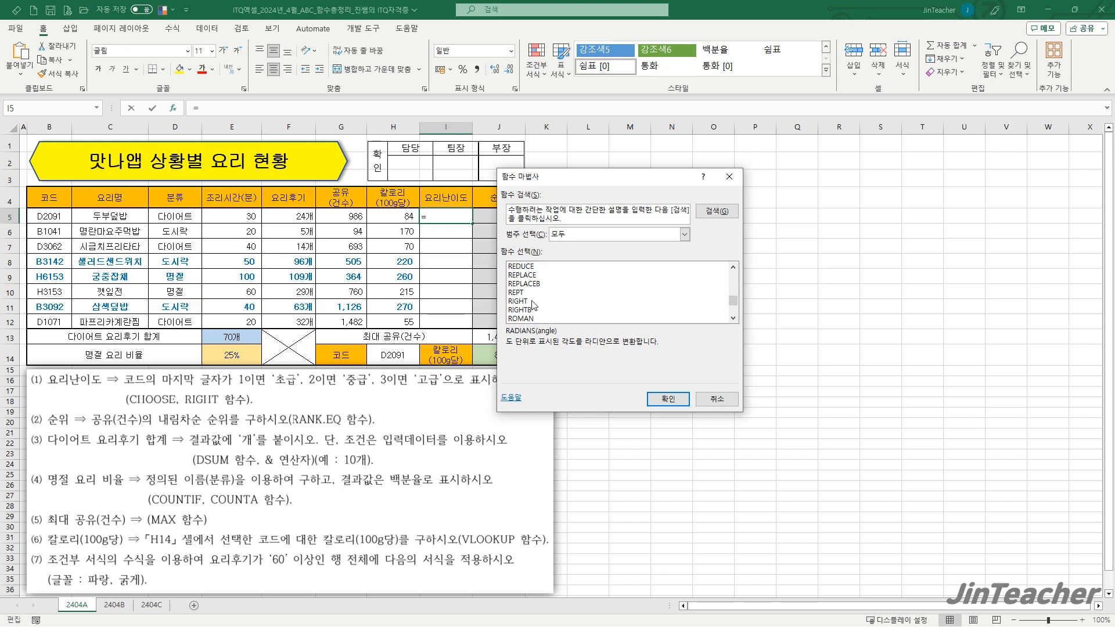
click(535, 302)
click(669, 399)
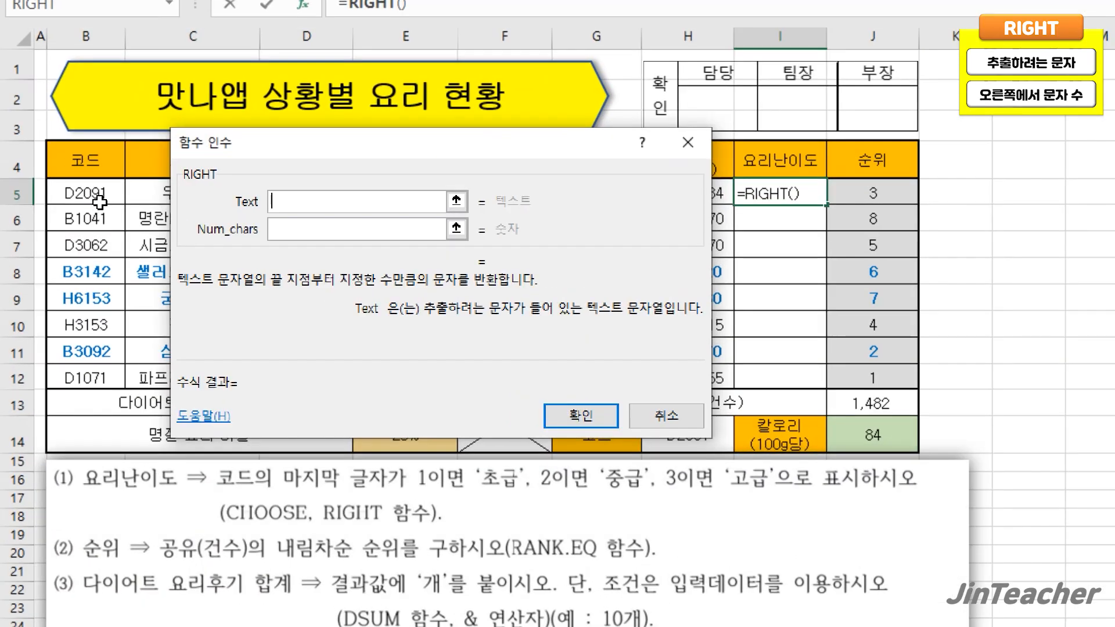
Set the RIGHT arguments to text B5 and 1 character, and complete the formula in I5
click(84, 198)
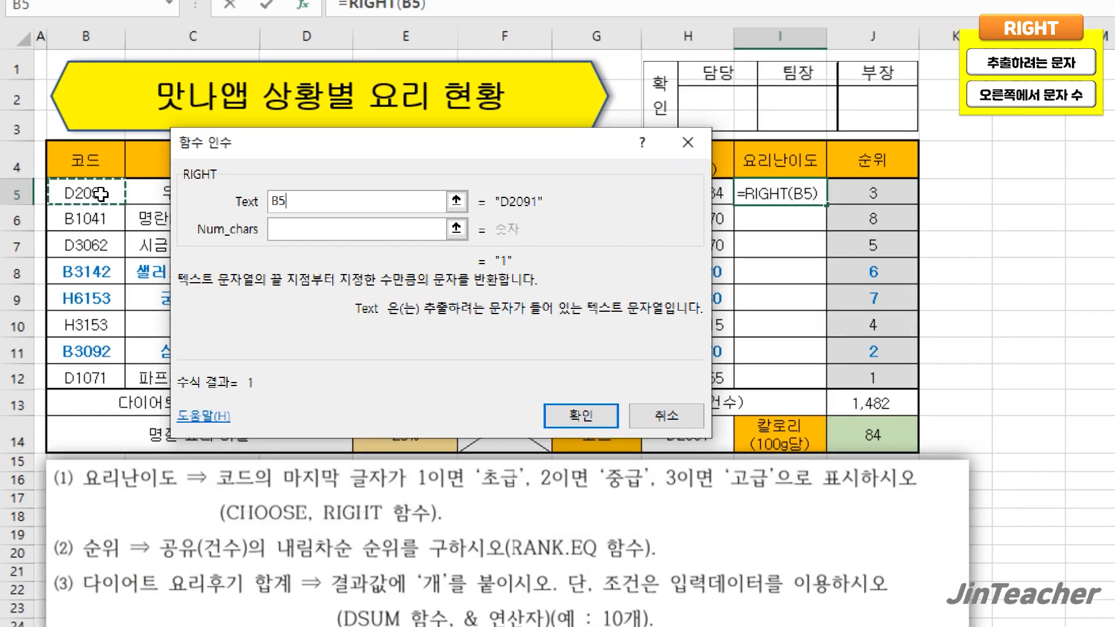
click(308, 231)
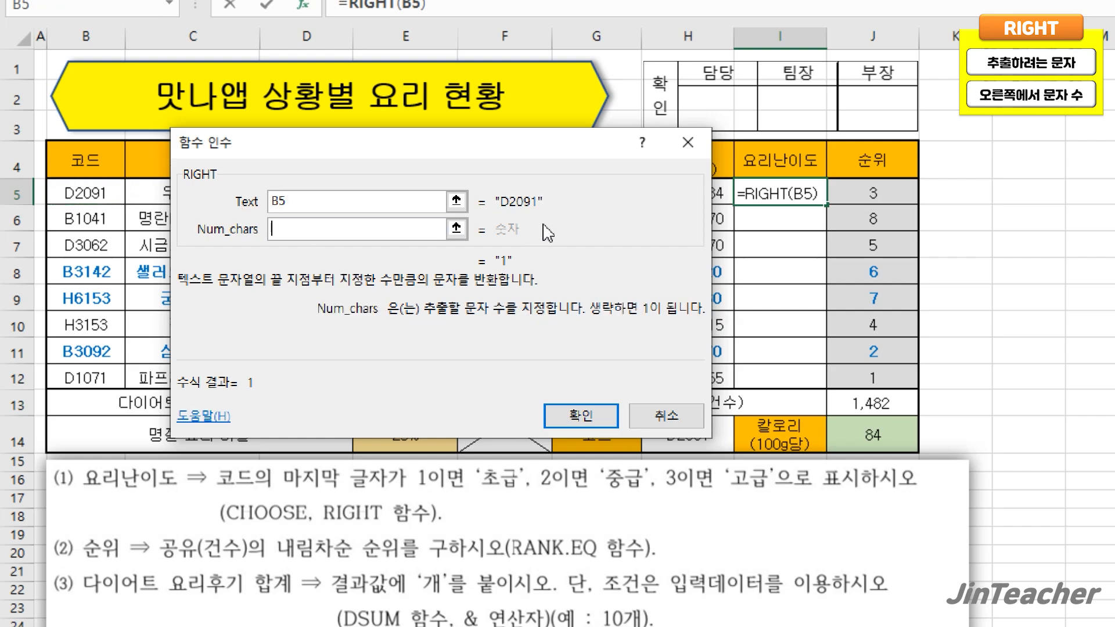
text(1)
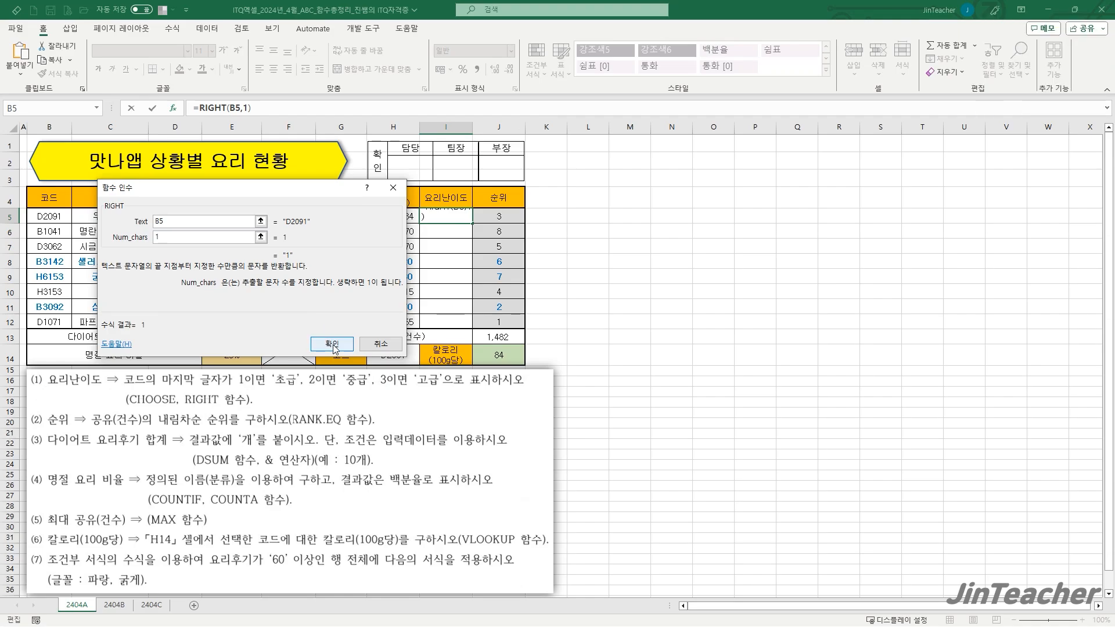
click(585, 417)
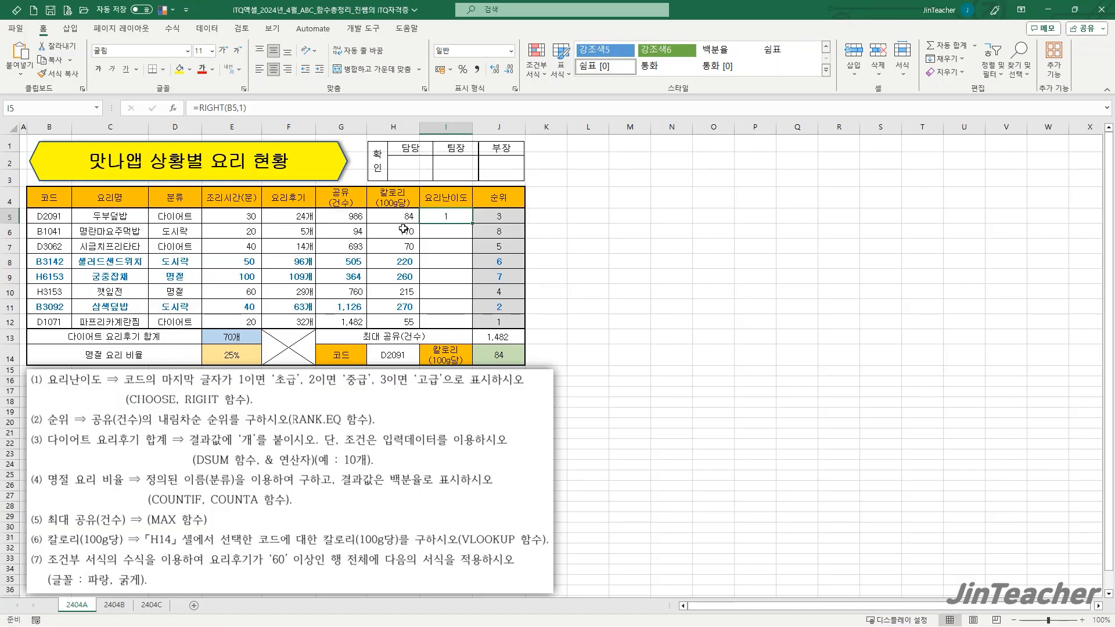
Cut RIGHT(B5,1) out of the I5 formula, keeping the equals sign, and insert the CHOOSE function instead
text(=)
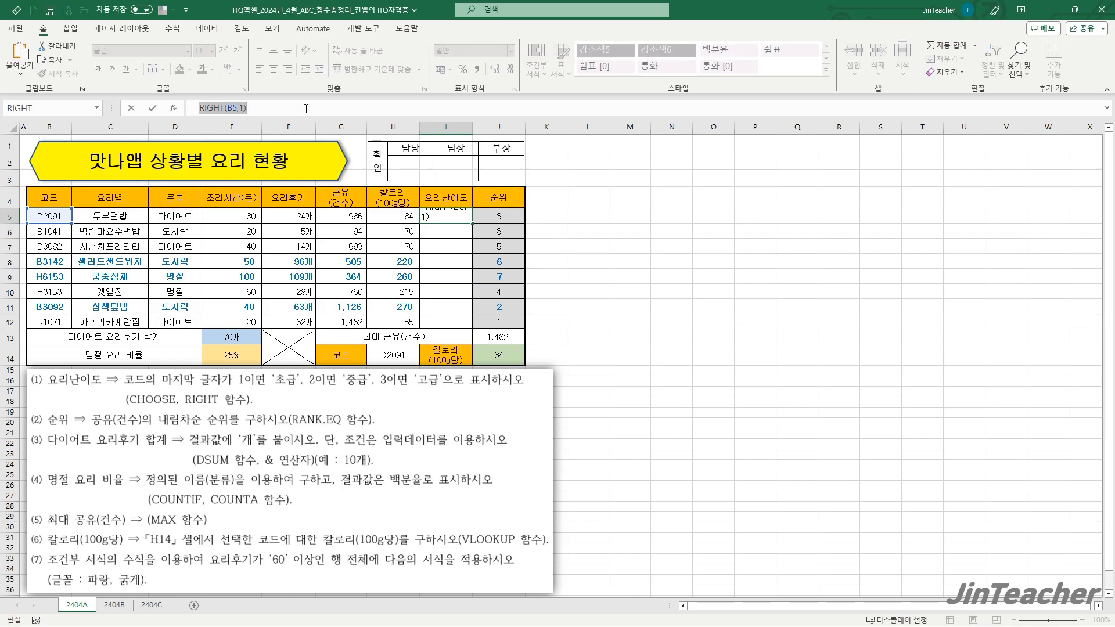
click(180, 109)
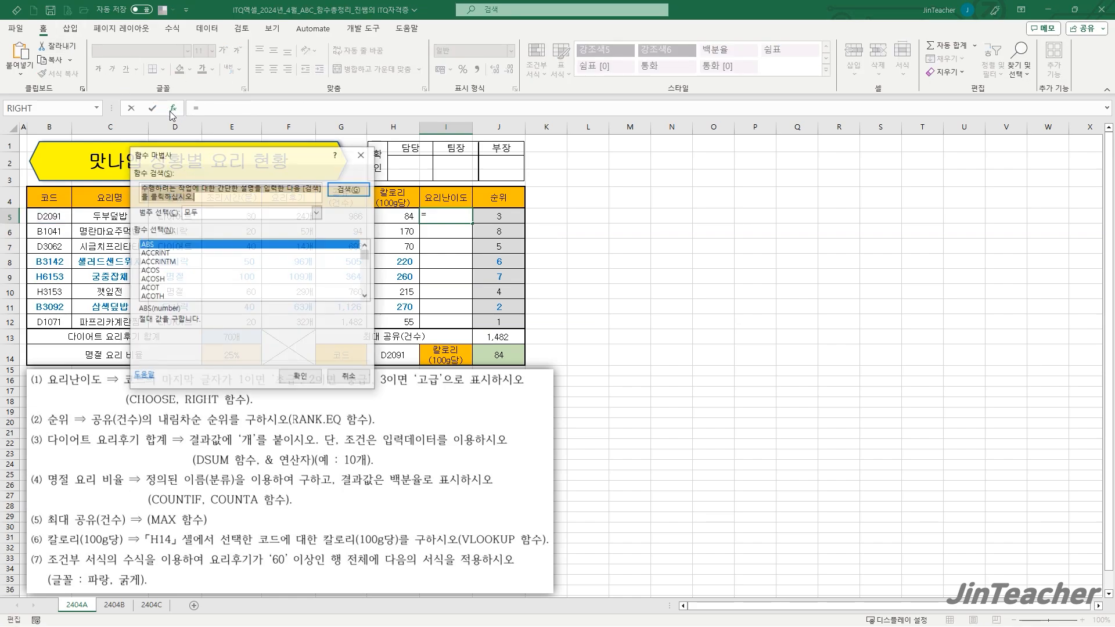
click(247, 270)
key(c)
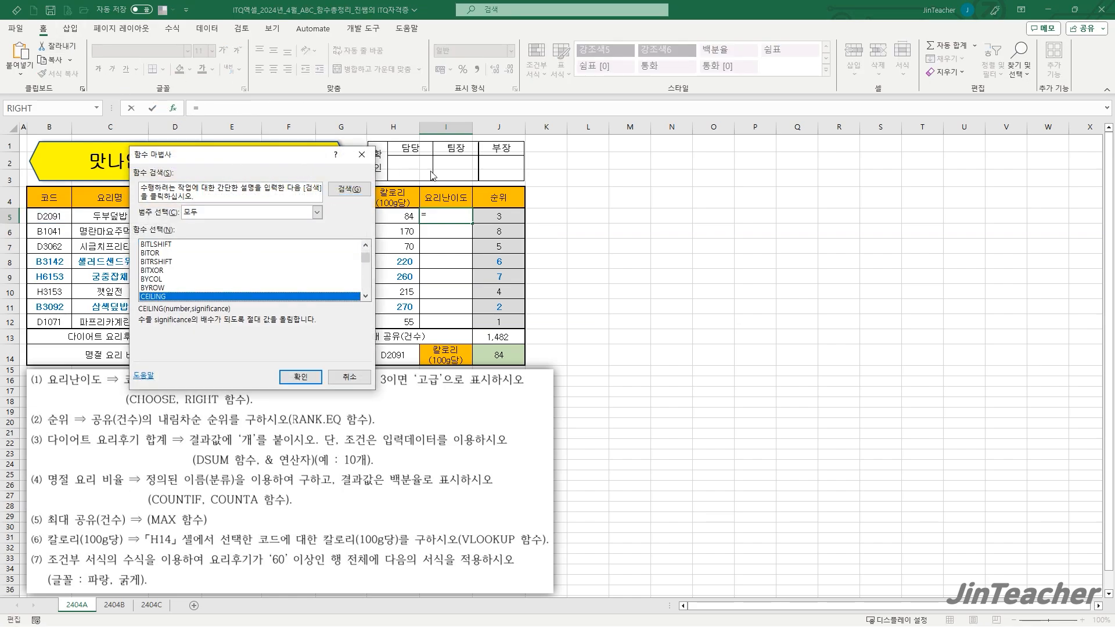
drag(297, 157, 681, 164)
scroll(620, 277, down, 6)
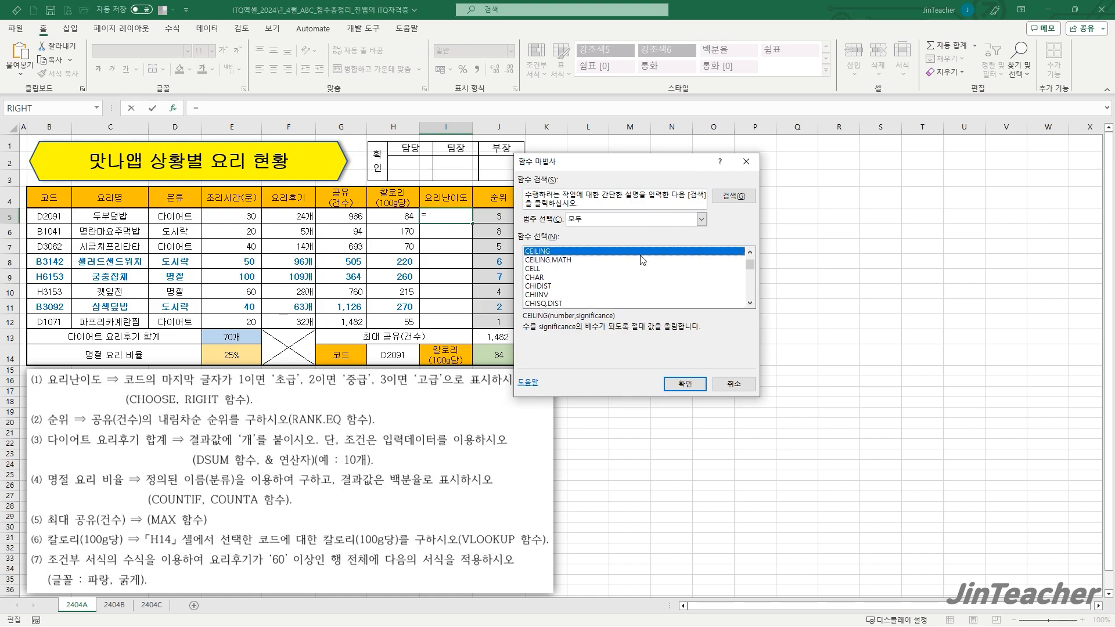
click(539, 251)
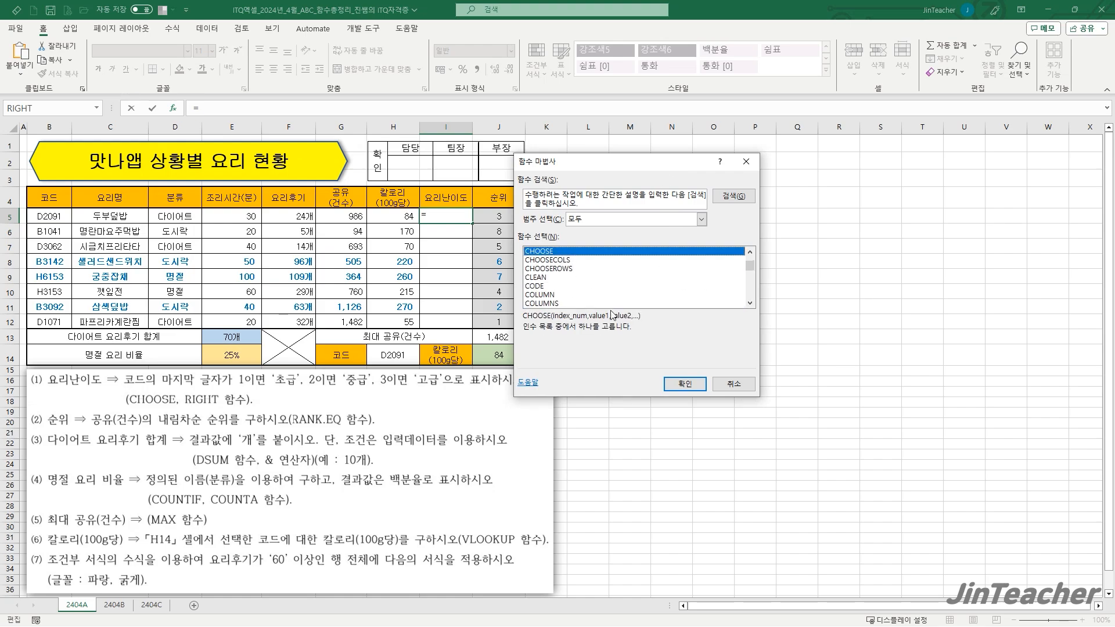
click(685, 384)
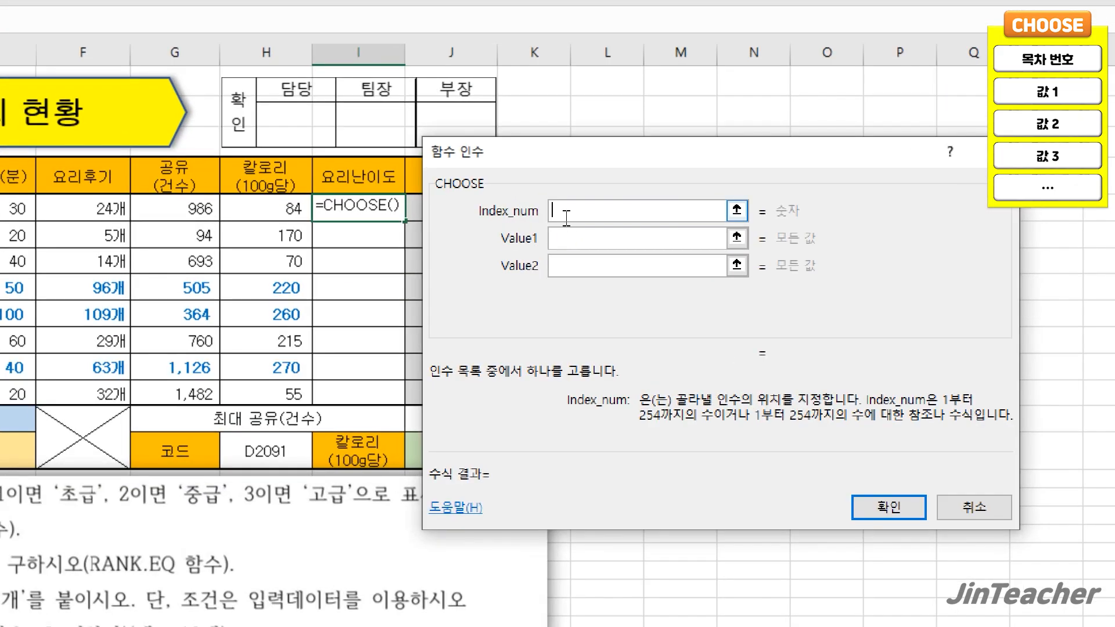
Complete the CHOOSE formula in I5 with index RIGHT(B5,1) and the values "초급", "중급" and "고급"
right_click(564, 218)
click(616, 268)
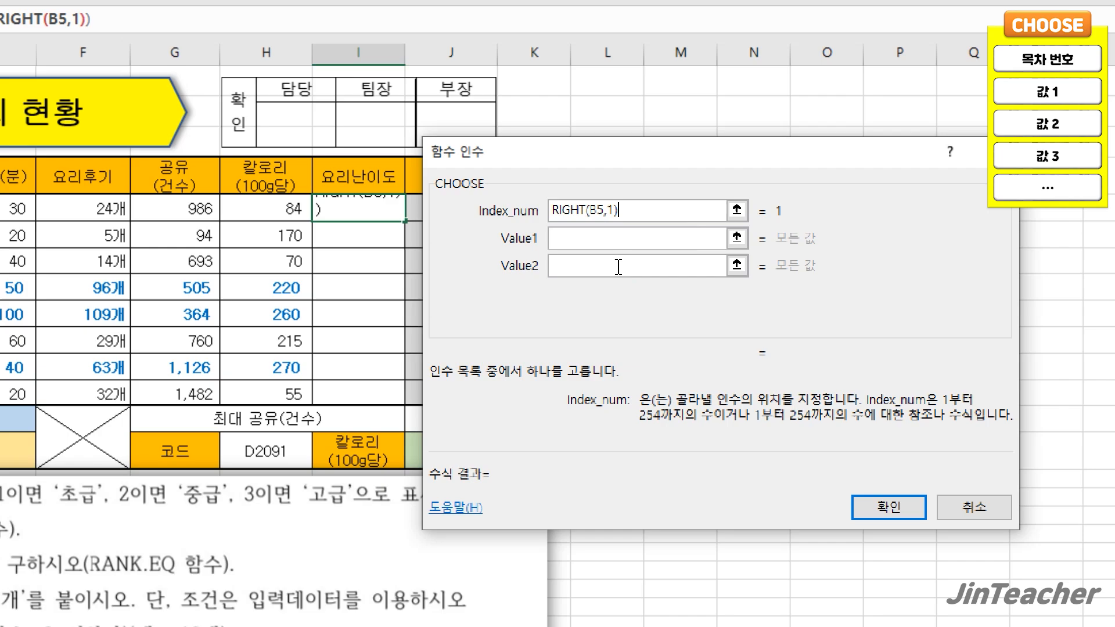
click(579, 239)
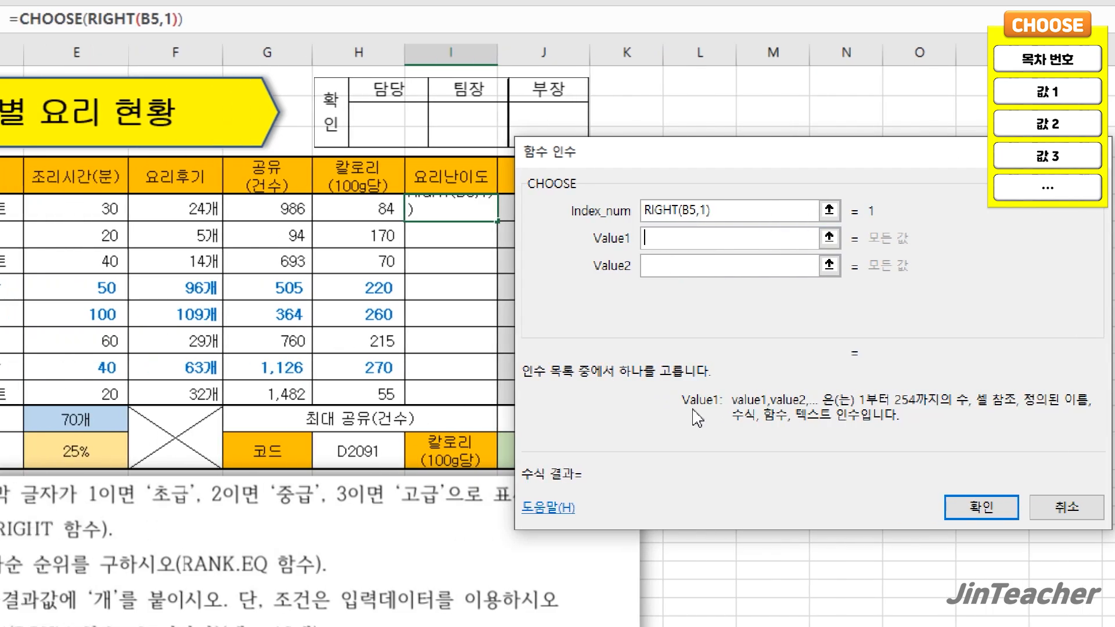
text(초급)
key(Tab)
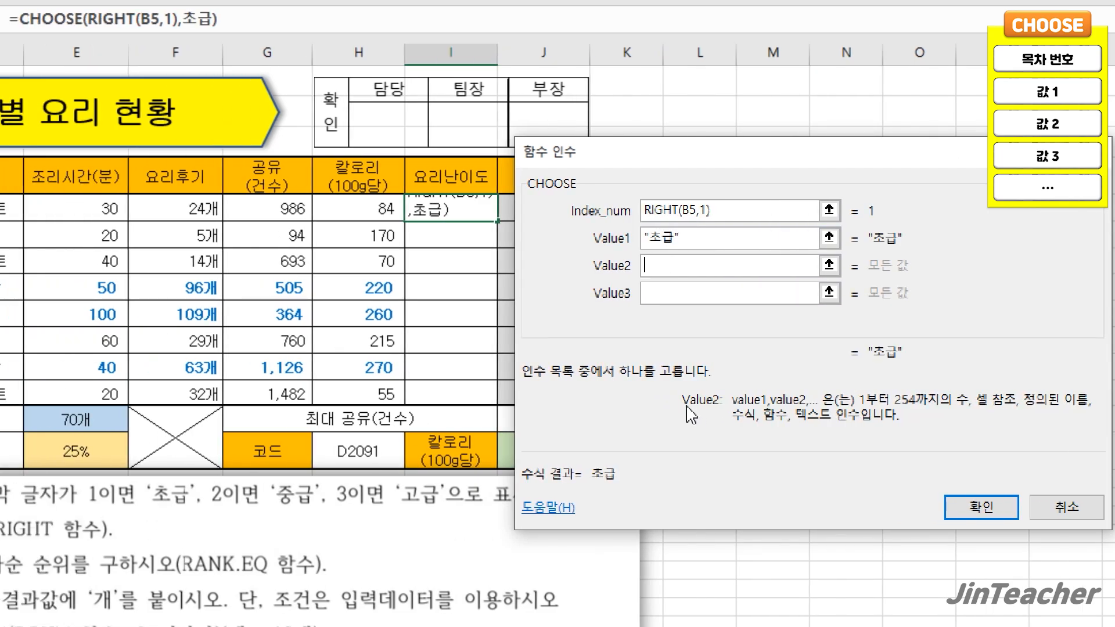
text(중급)
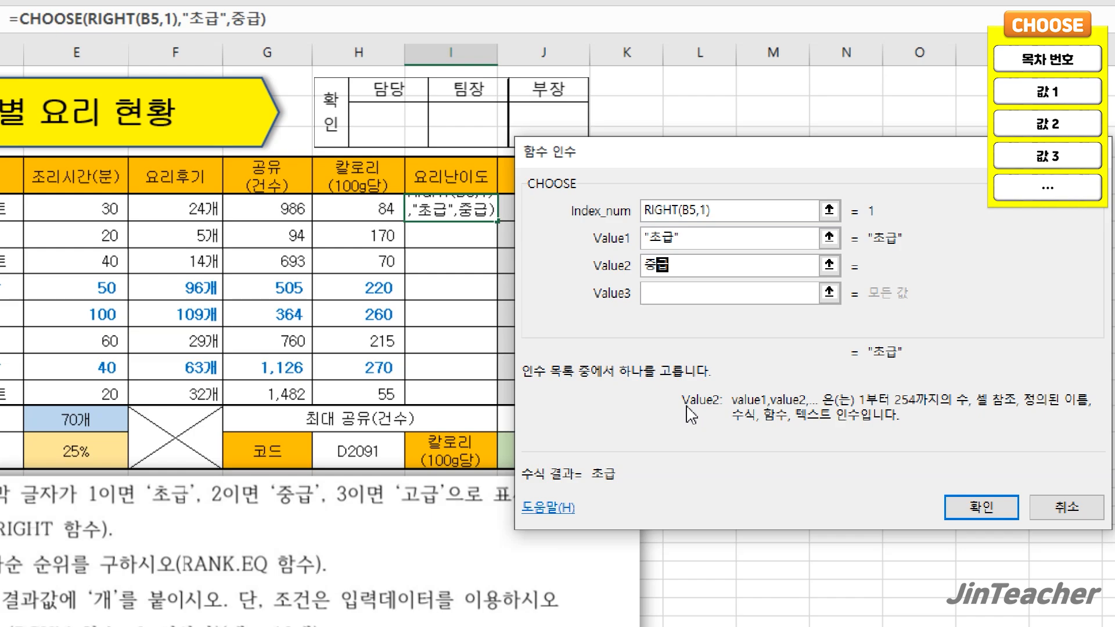
key(Tab)
text(고급)
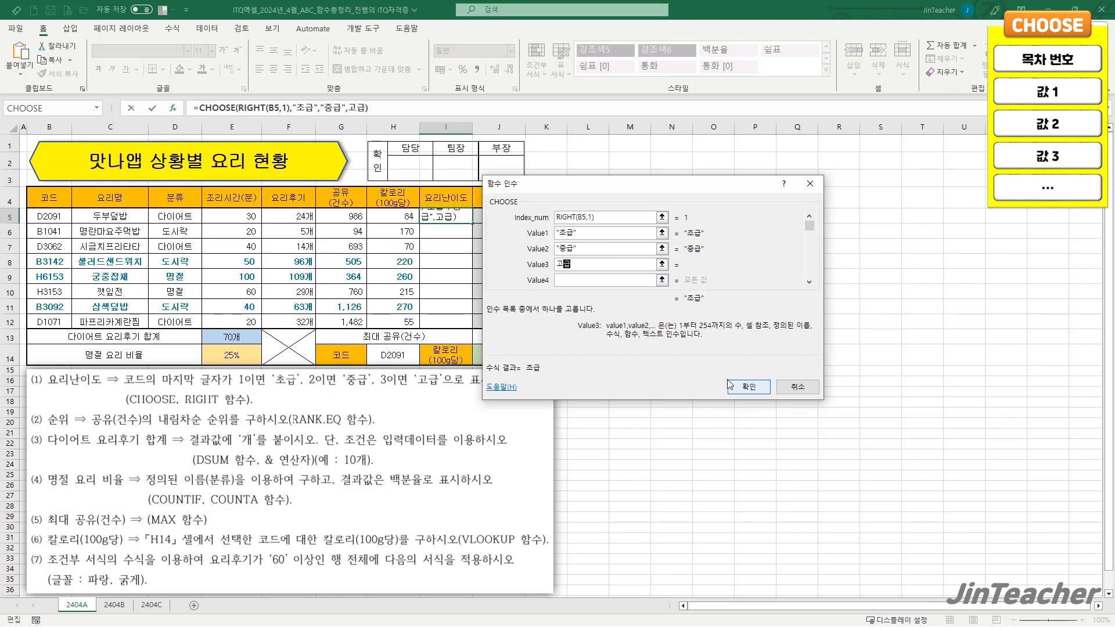
key(Return)
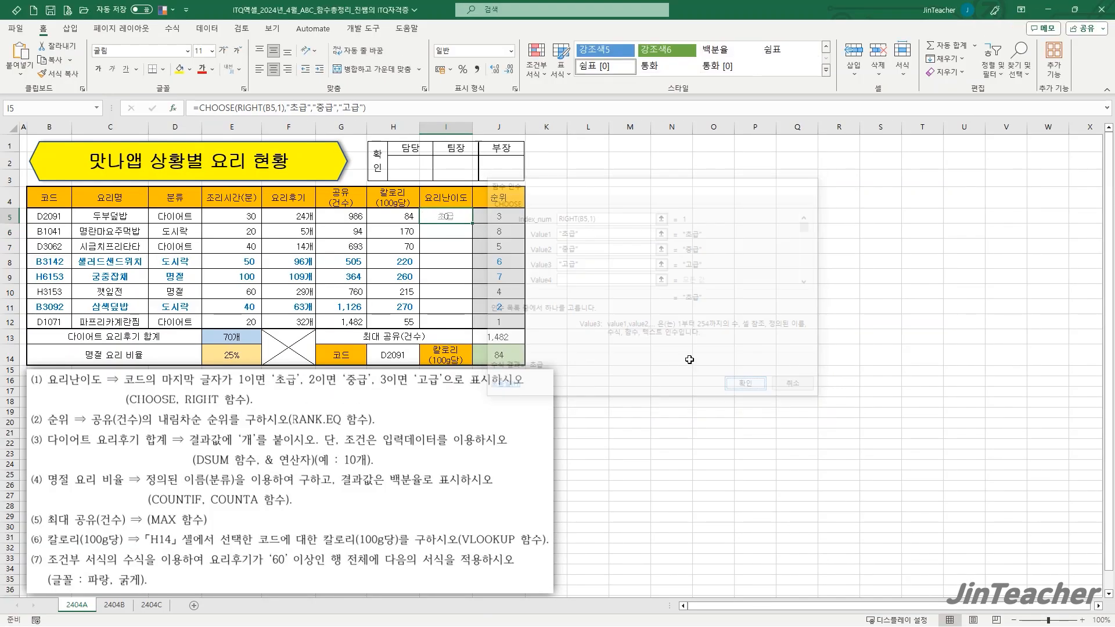
Copy the I5 formula down to I12 using fill without formatting
drag(473, 226, 473, 326)
click(479, 336)
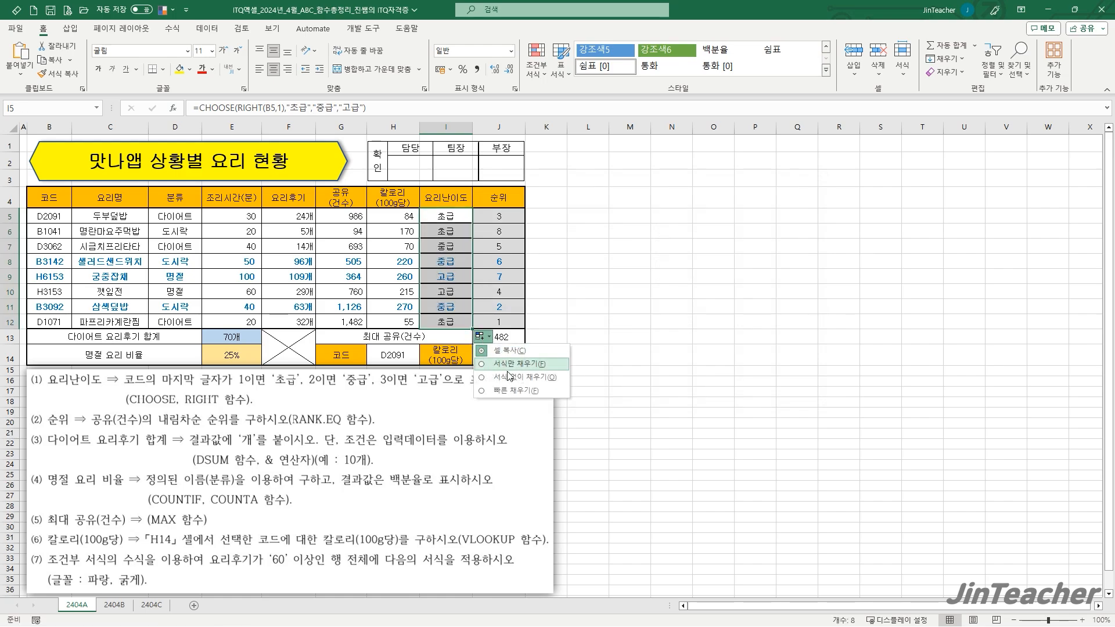
click(511, 377)
click(454, 319)
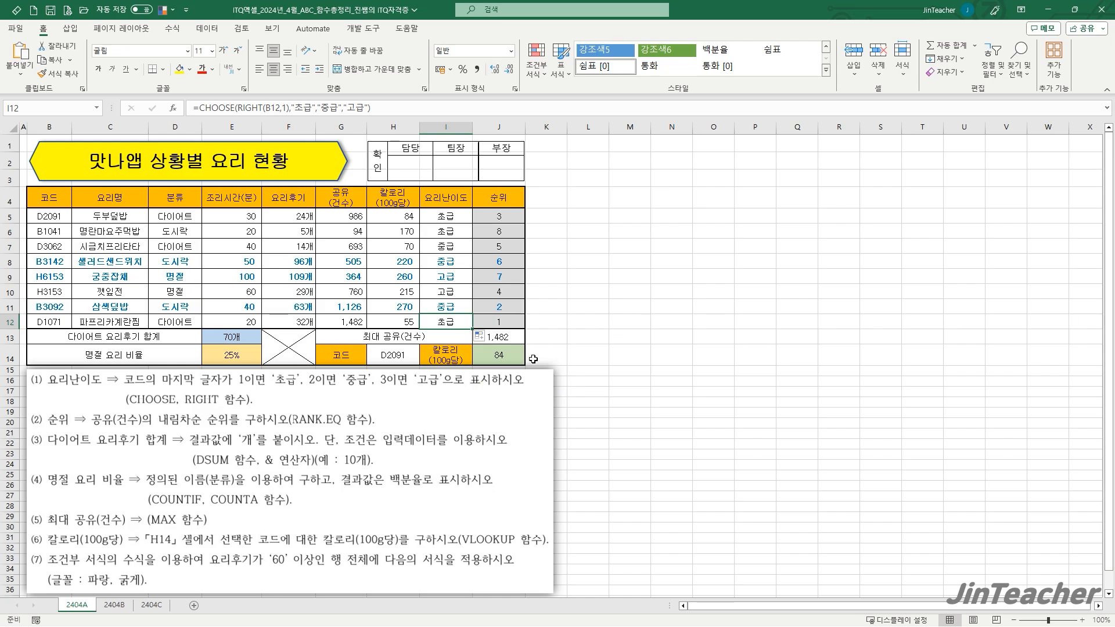
On sheet 2404C, insert the INT function in J5 for the first 증감률(%) value
click(114, 605)
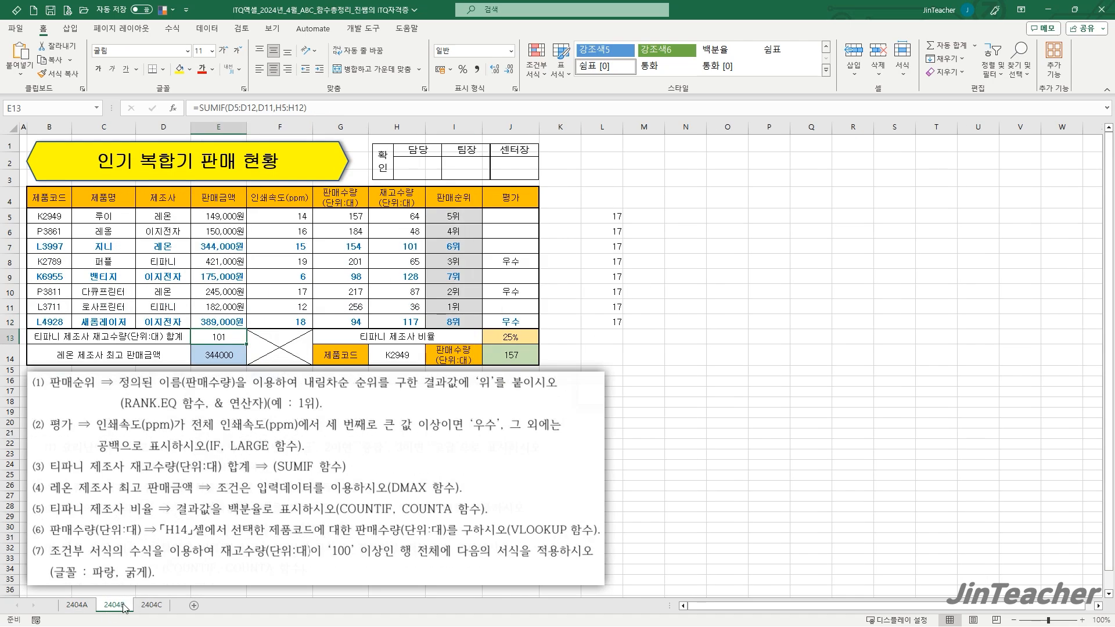
click(151, 606)
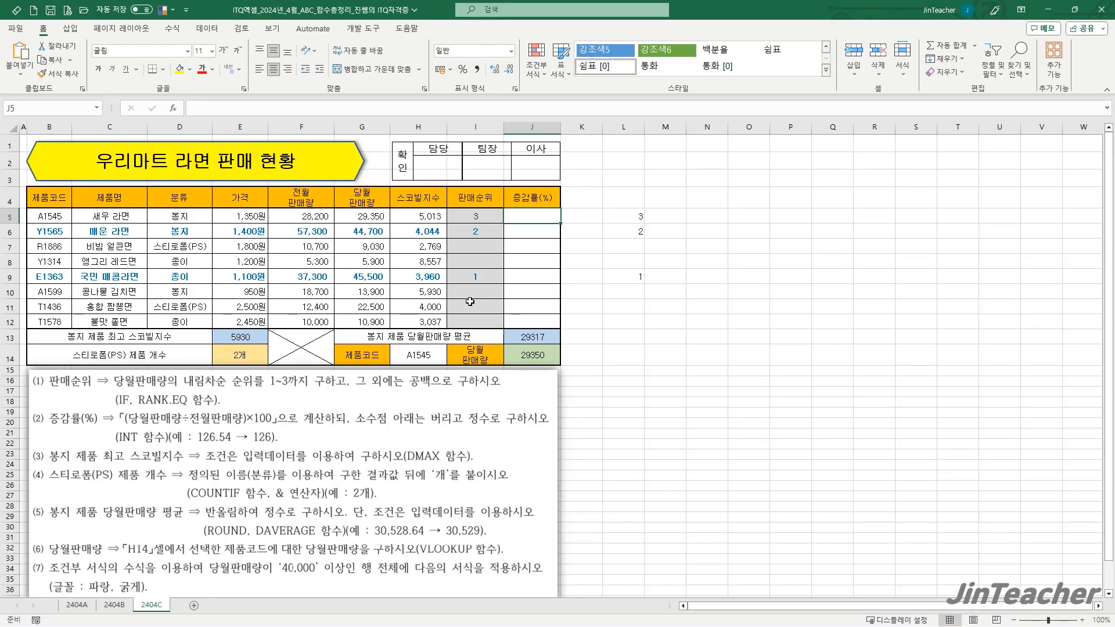
click(173, 108)
click(583, 270)
key(i)
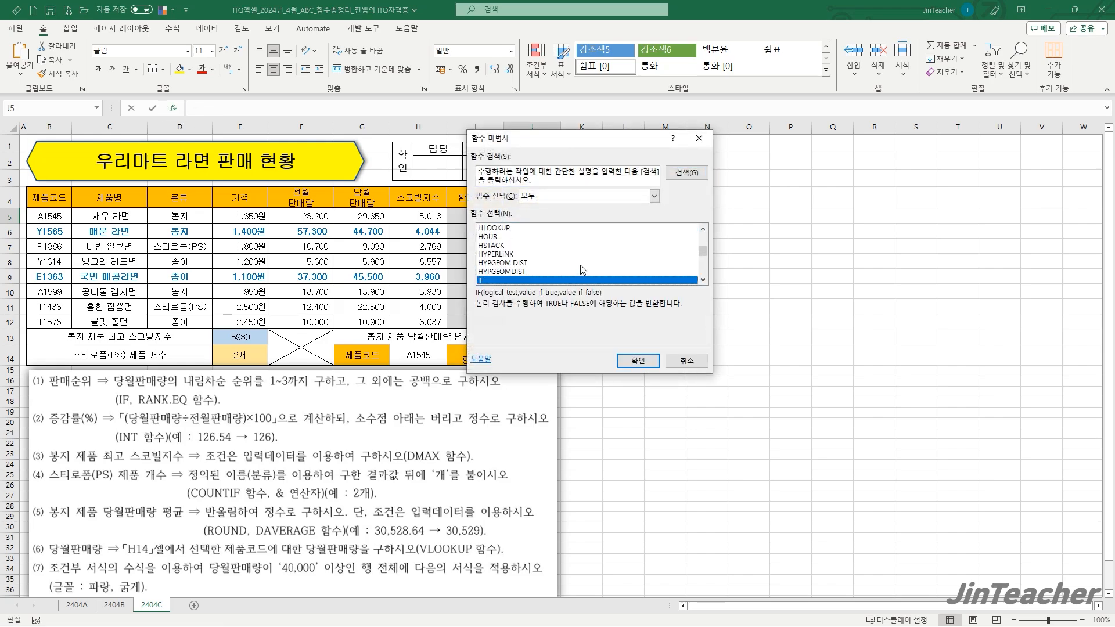
scroll(582, 269, down, 3)
scroll(583, 269, down, 9)
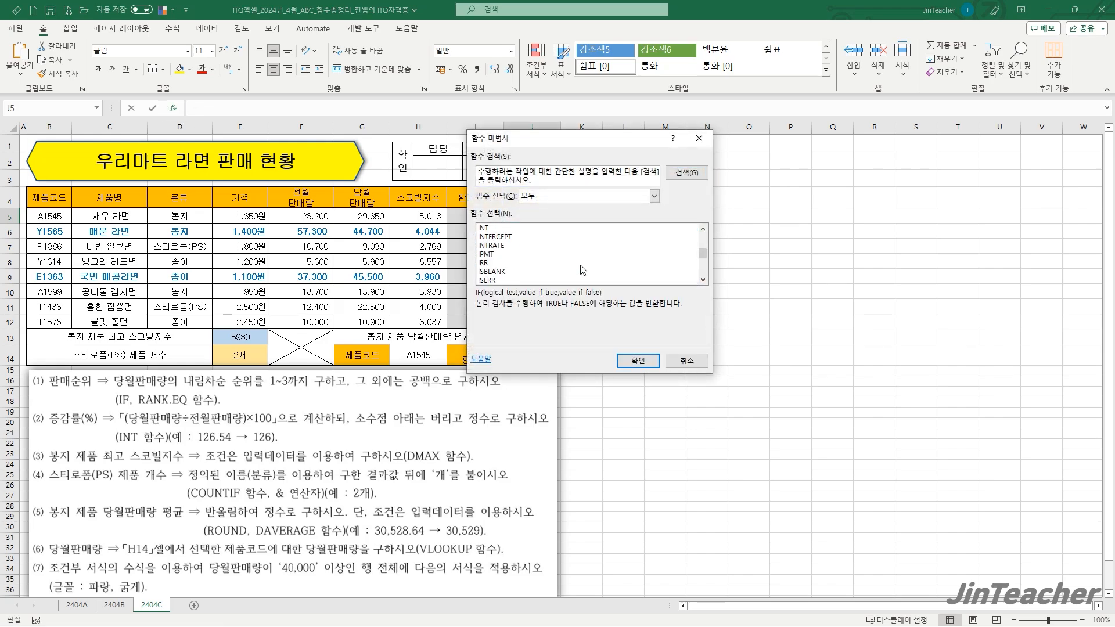
click(518, 228)
key(Return)
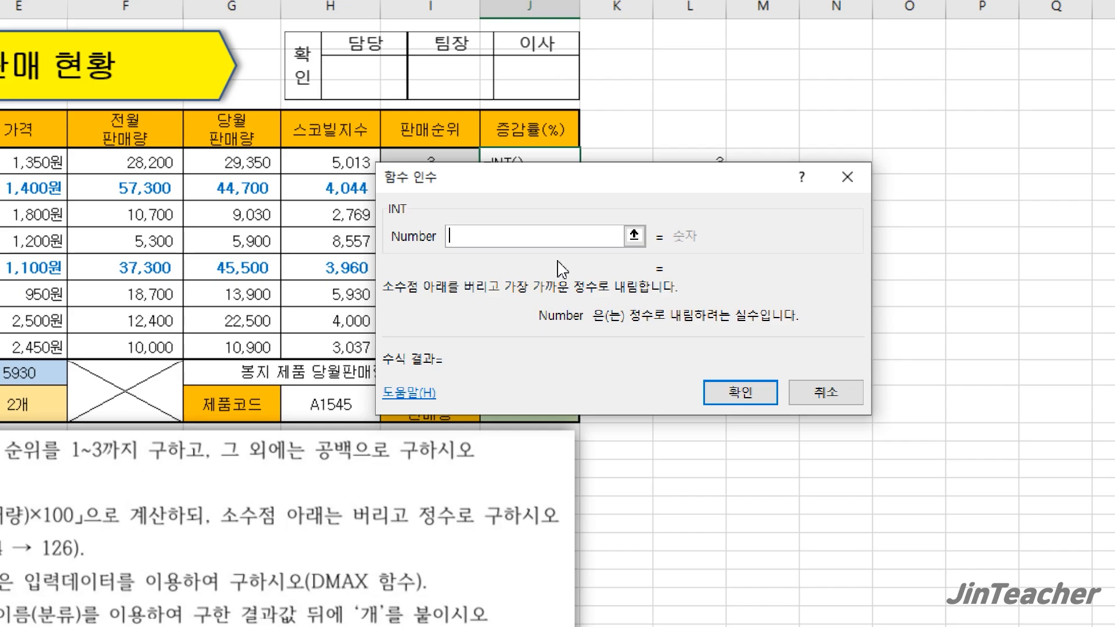
Try 7.5 as the INT function's number, and clear it again
text(7.5)
drag(481, 241, 401, 244)
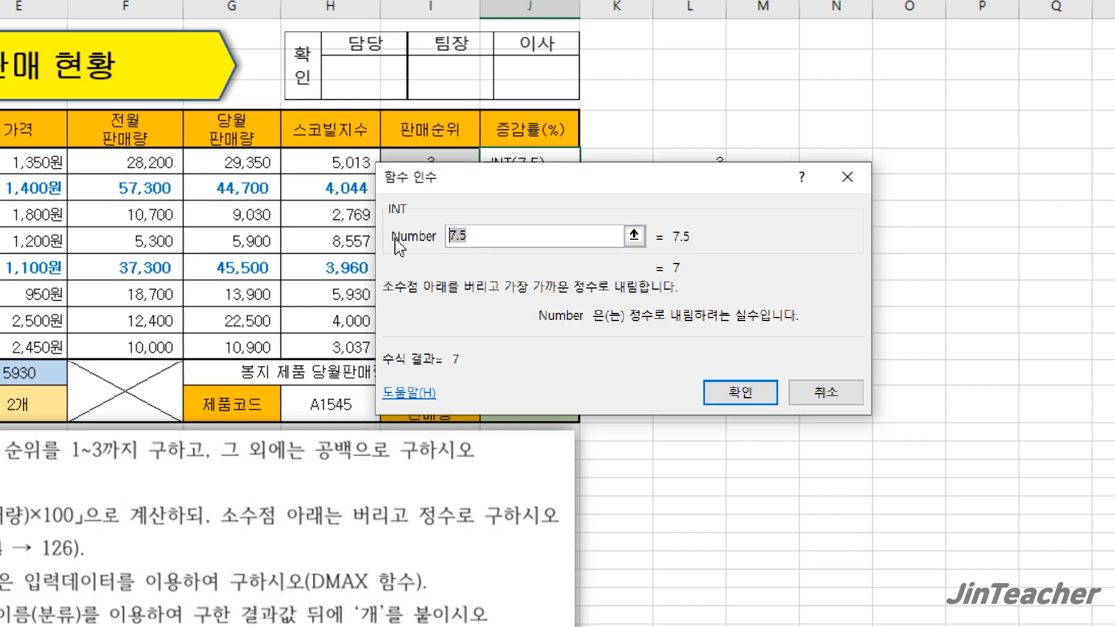
key(BackSpace)
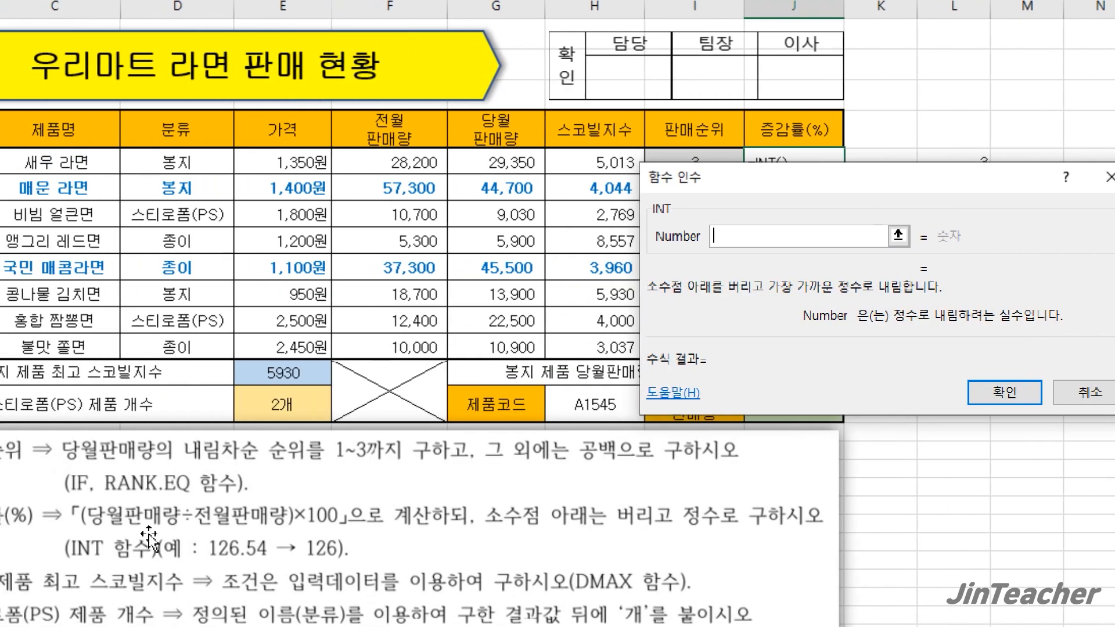
Set the INT number to (G5/F5)*100 and complete the formula in J5
text(()
click(478, 157)
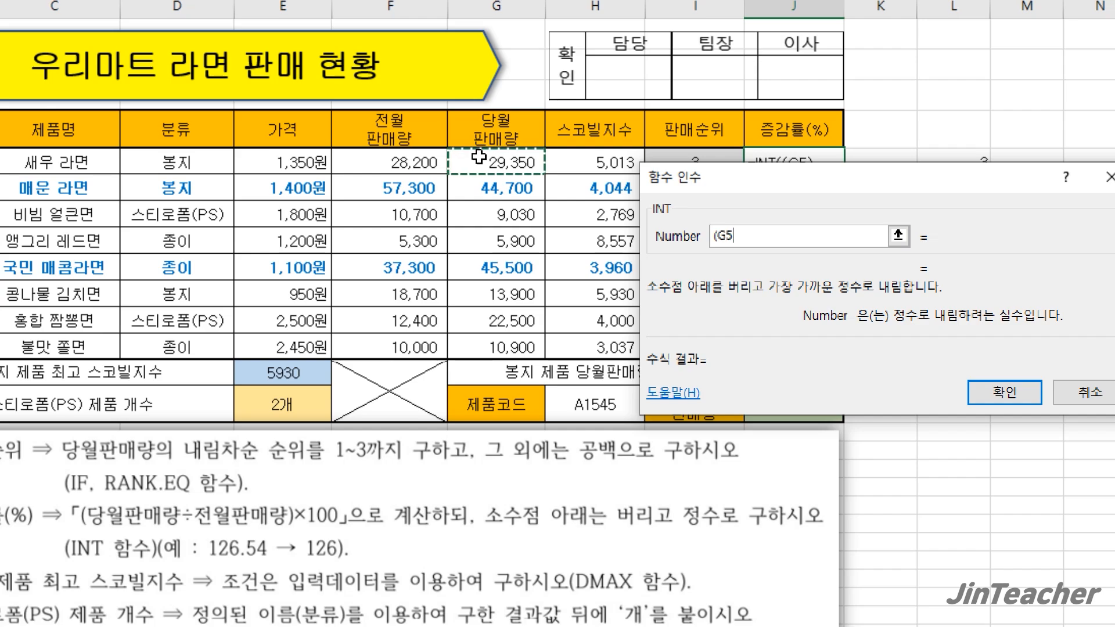
text(/)
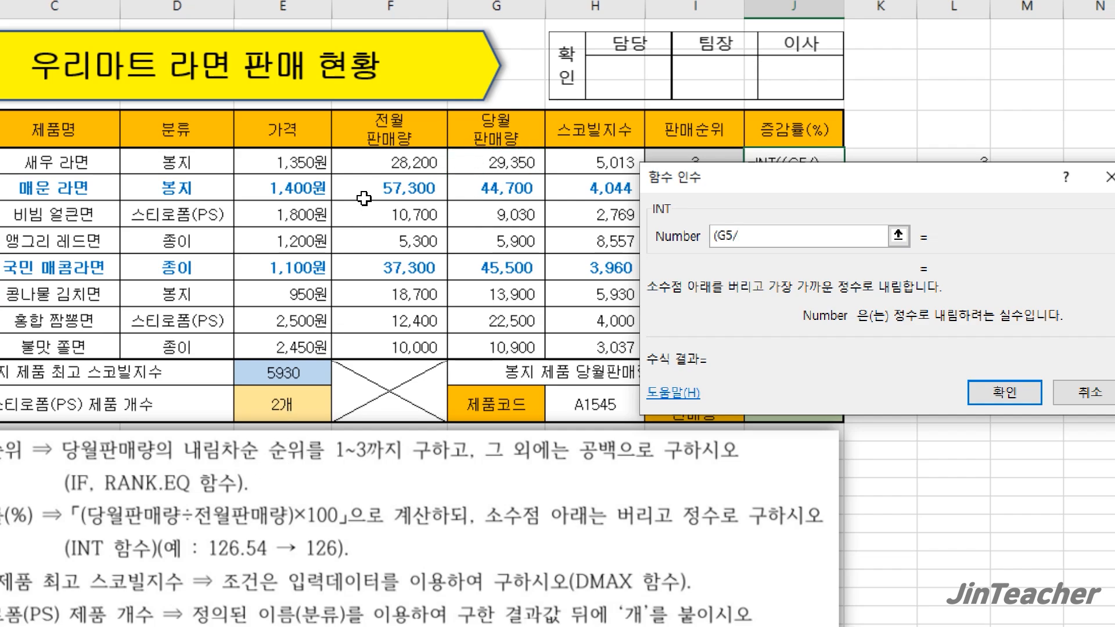
click(374, 164)
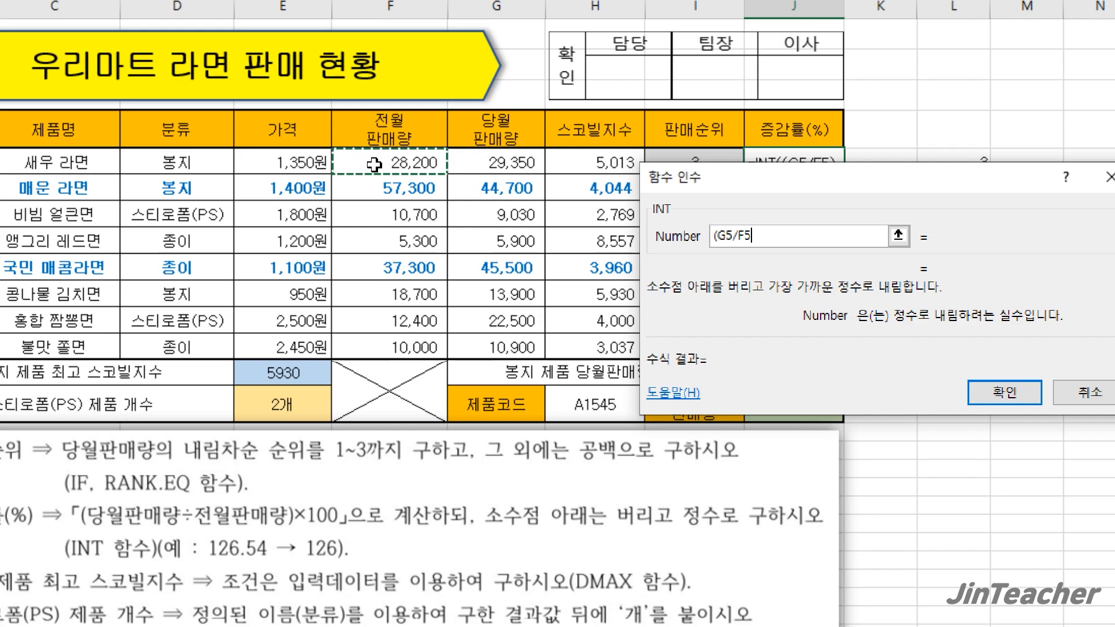
text()*100)
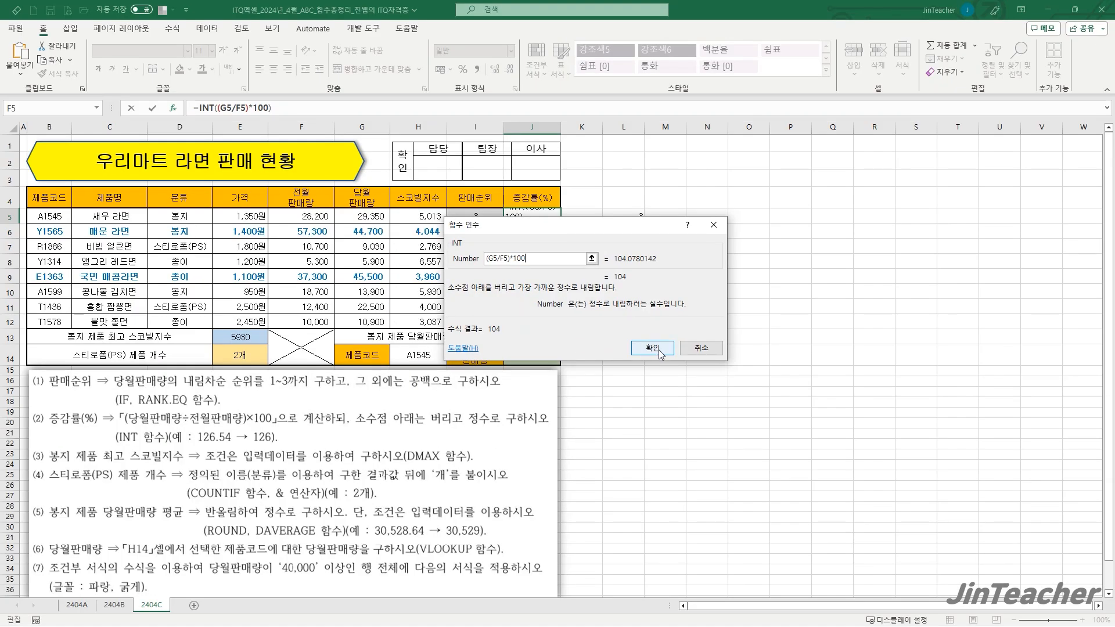
click(659, 350)
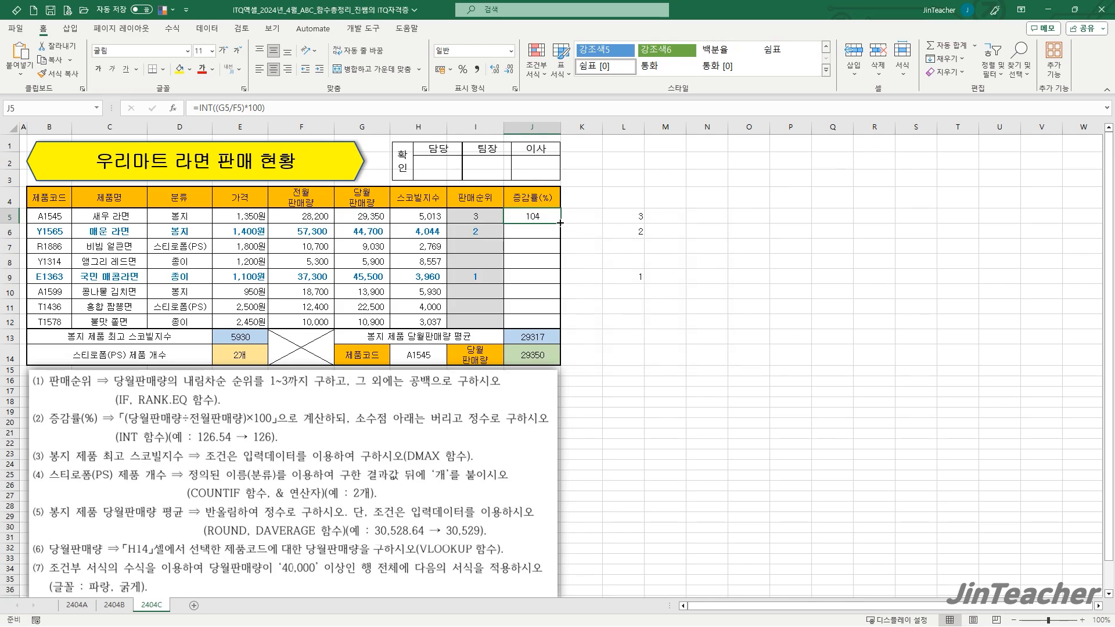
Copy the J5 formula down to J12 using fill without formatting
drag(560, 223, 560, 327)
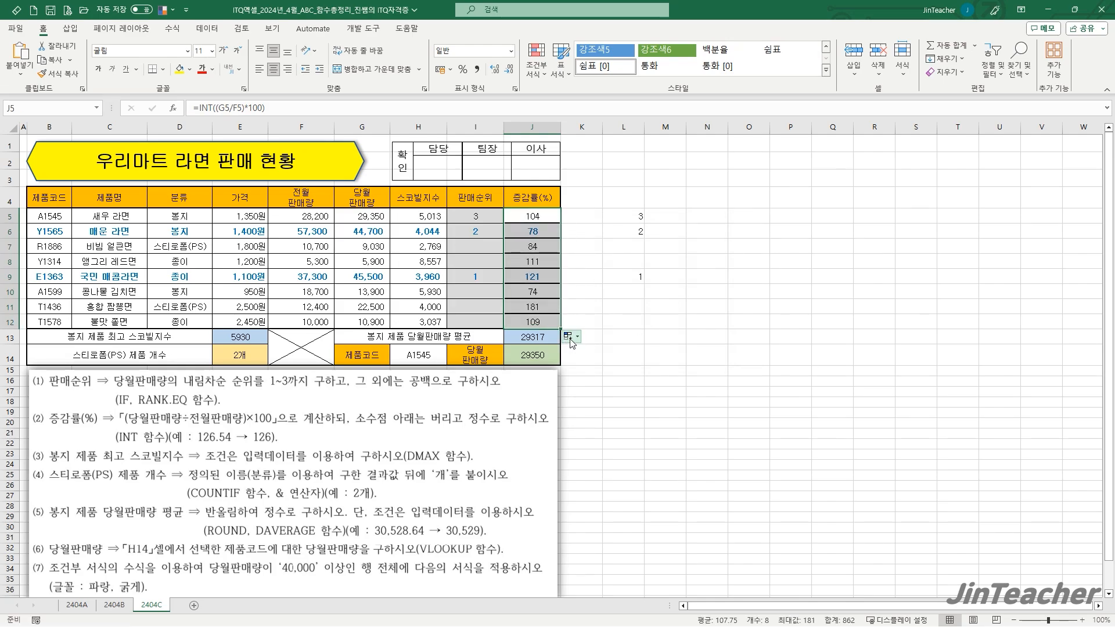
click(572, 343)
click(604, 380)
click(545, 320)
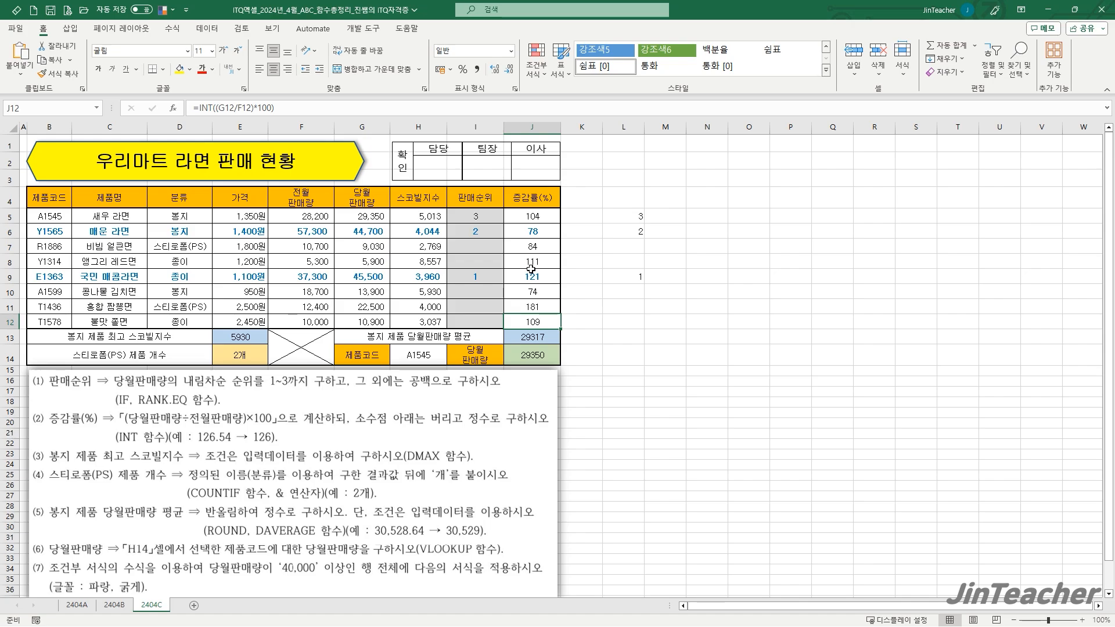
Right-align the results in I5:J14 and E13 on sheet 2404C and apply the comma style to them
drag(499, 223, 529, 354)
ctrl+click(240, 337)
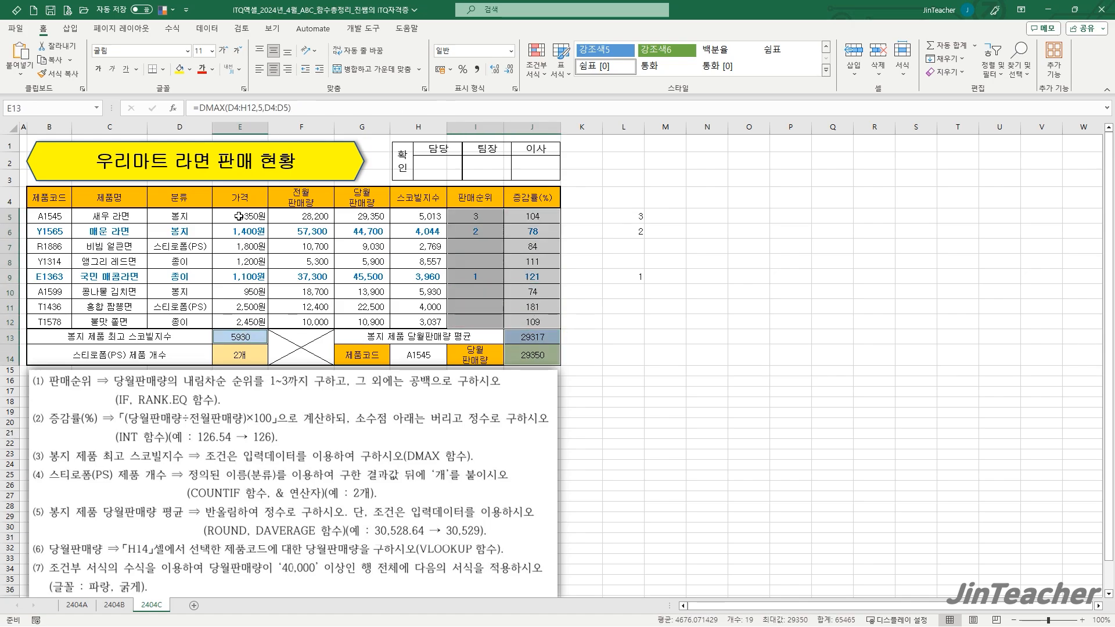
click(288, 69)
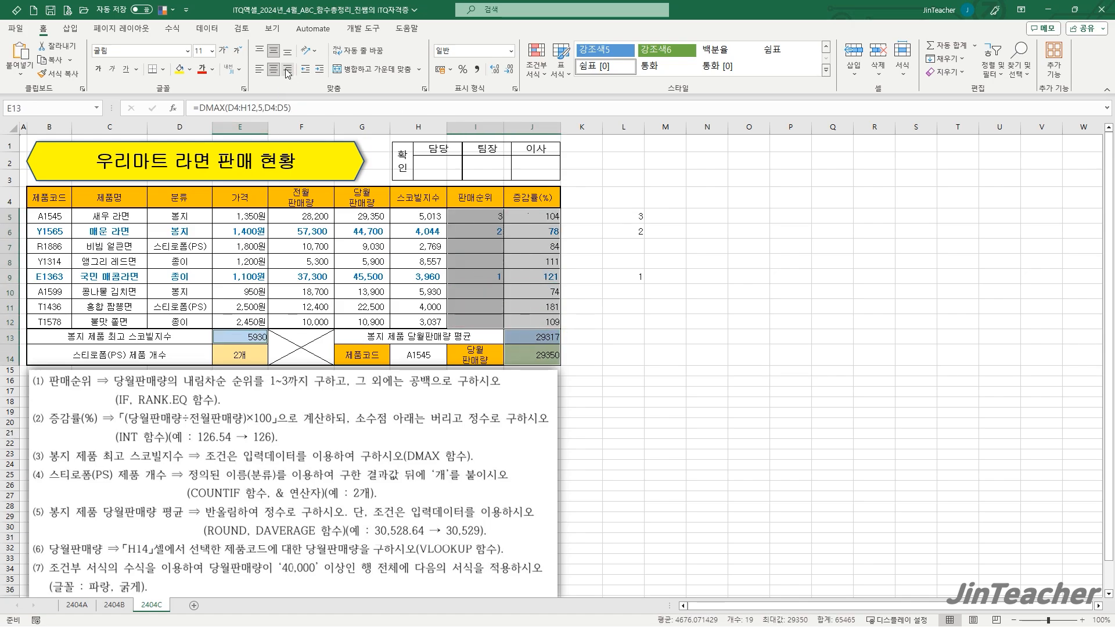
click(476, 69)
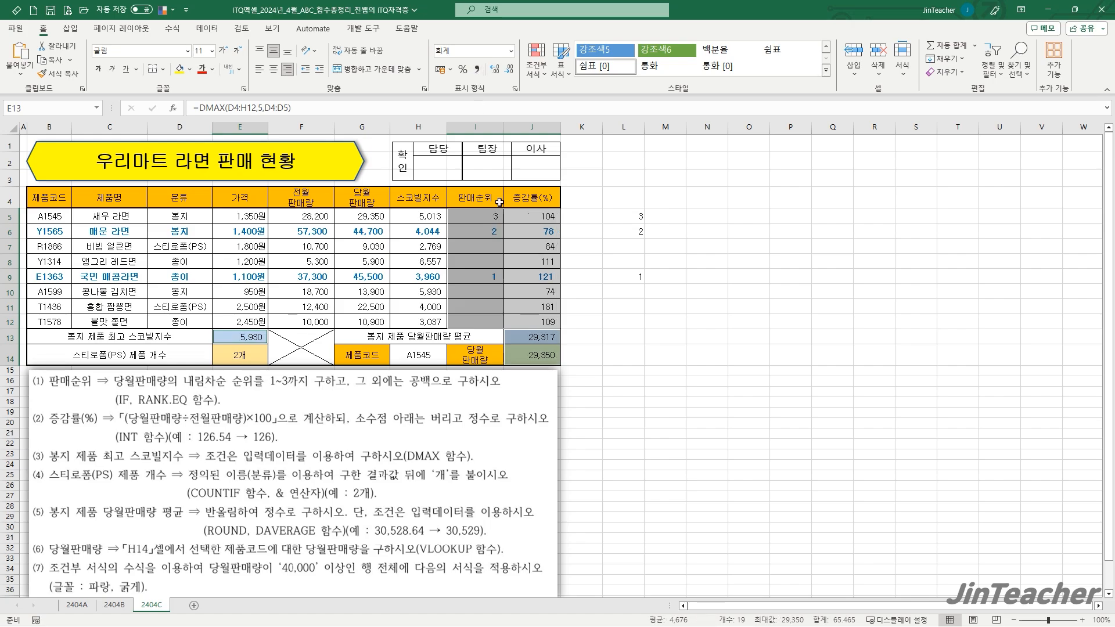
click(530, 271)
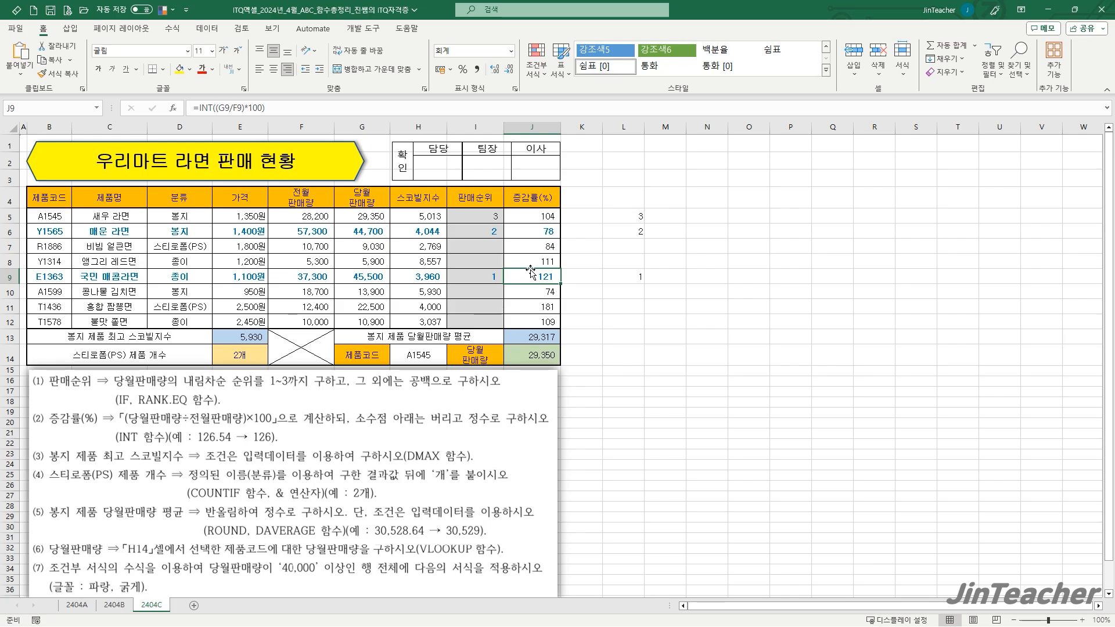
On sheet 2404B, right-align E13:E14, J14 and J13, applying the comma style to E13:E14 and J14 only
click(115, 605)
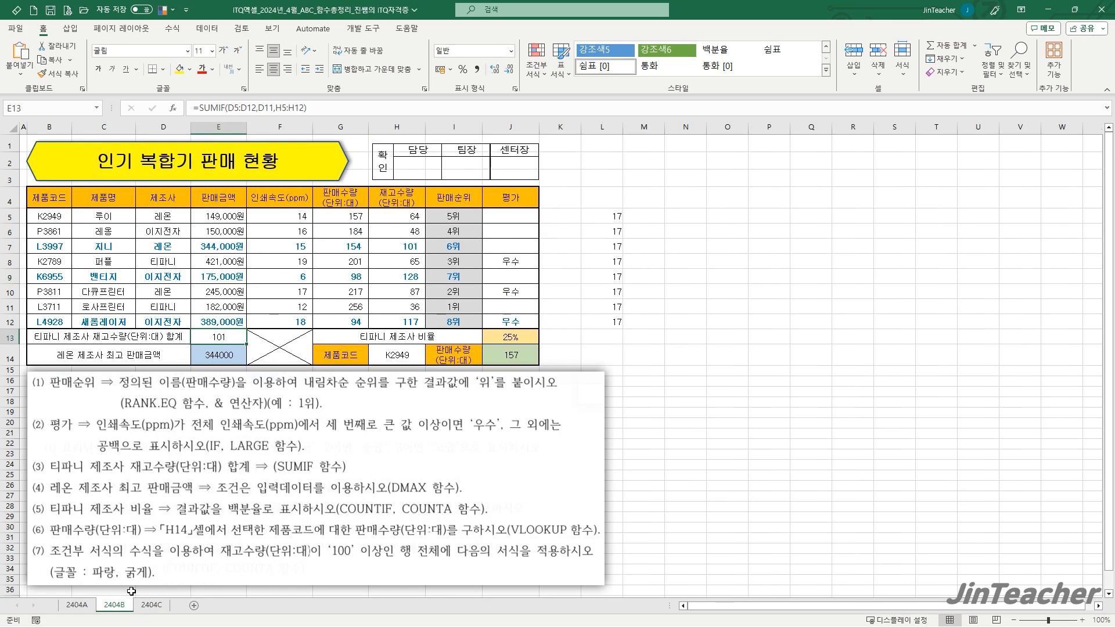
click(523, 337)
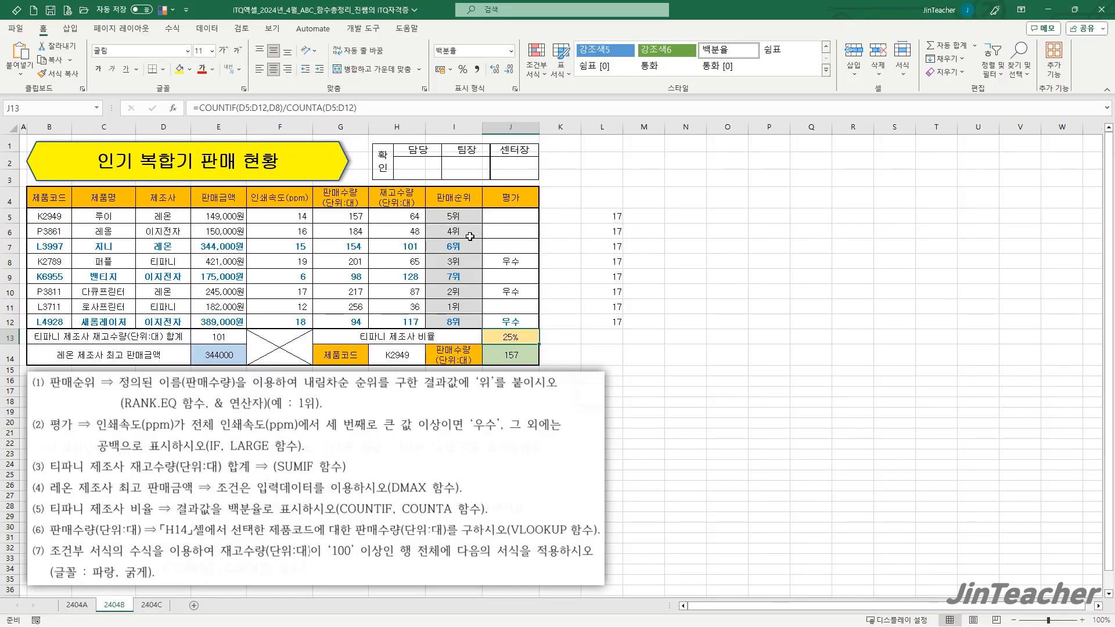
click(470, 237)
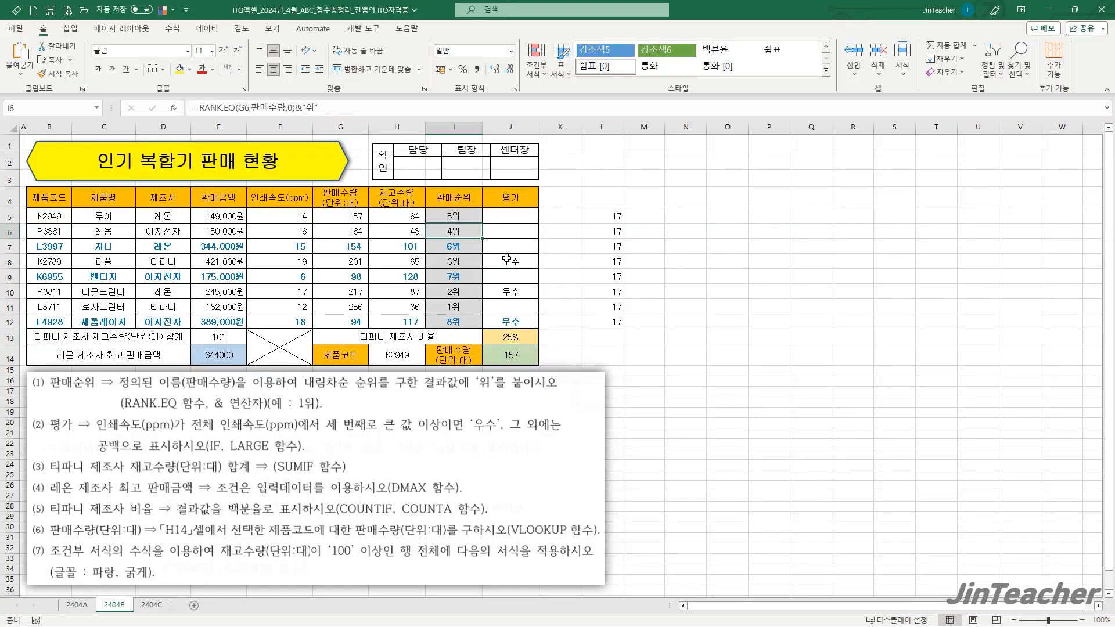
click(511, 259)
drag(238, 338, 235, 354)
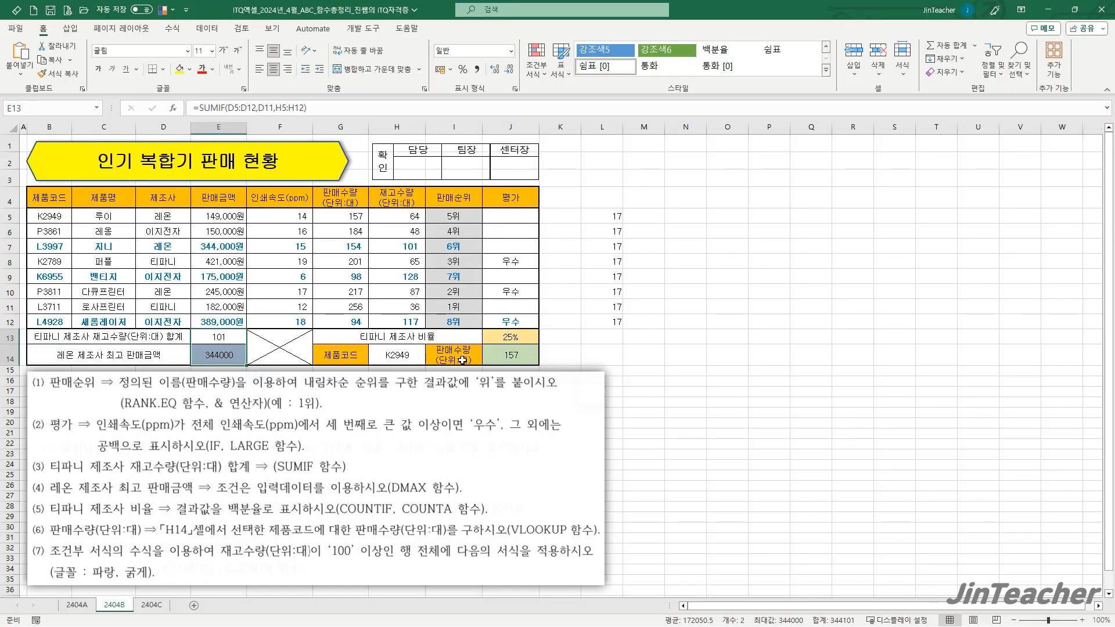
ctrl+click(498, 352)
click(287, 69)
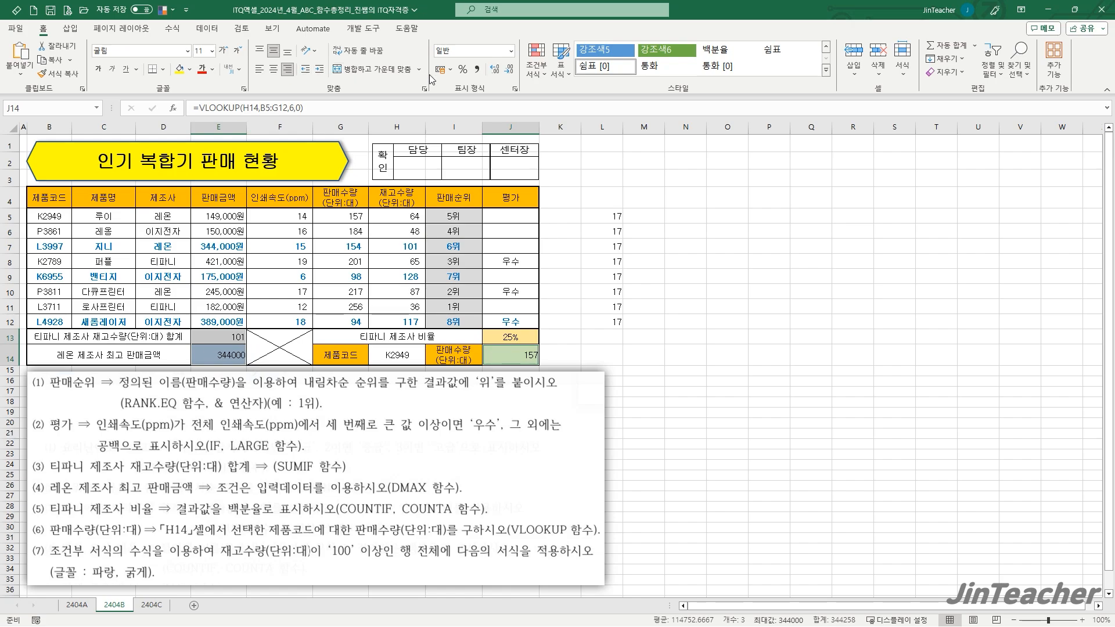
click(478, 70)
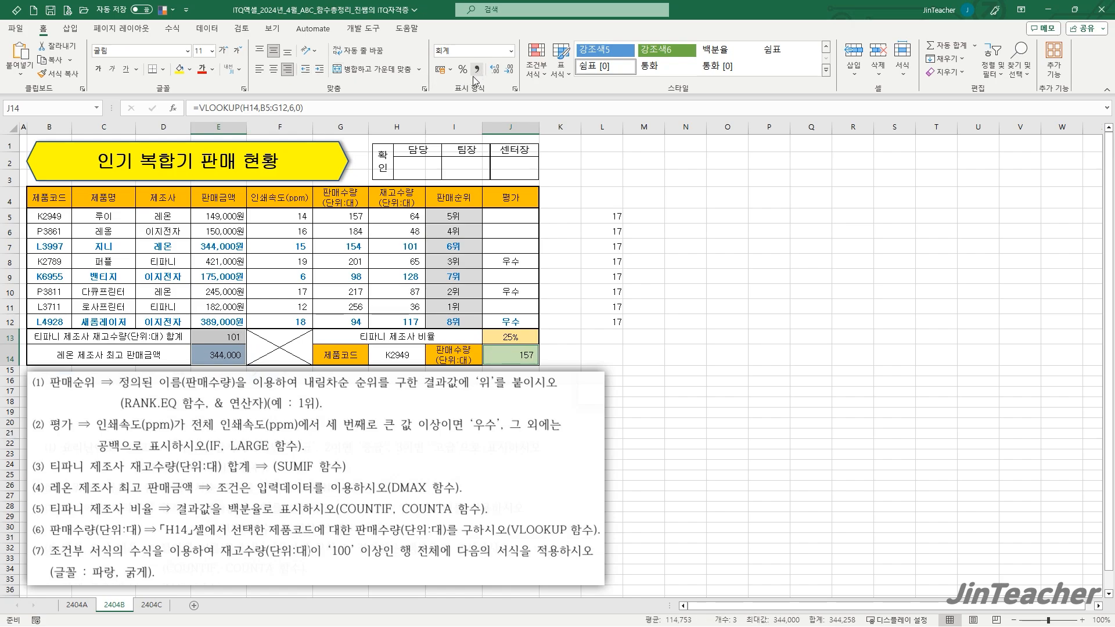
click(522, 337)
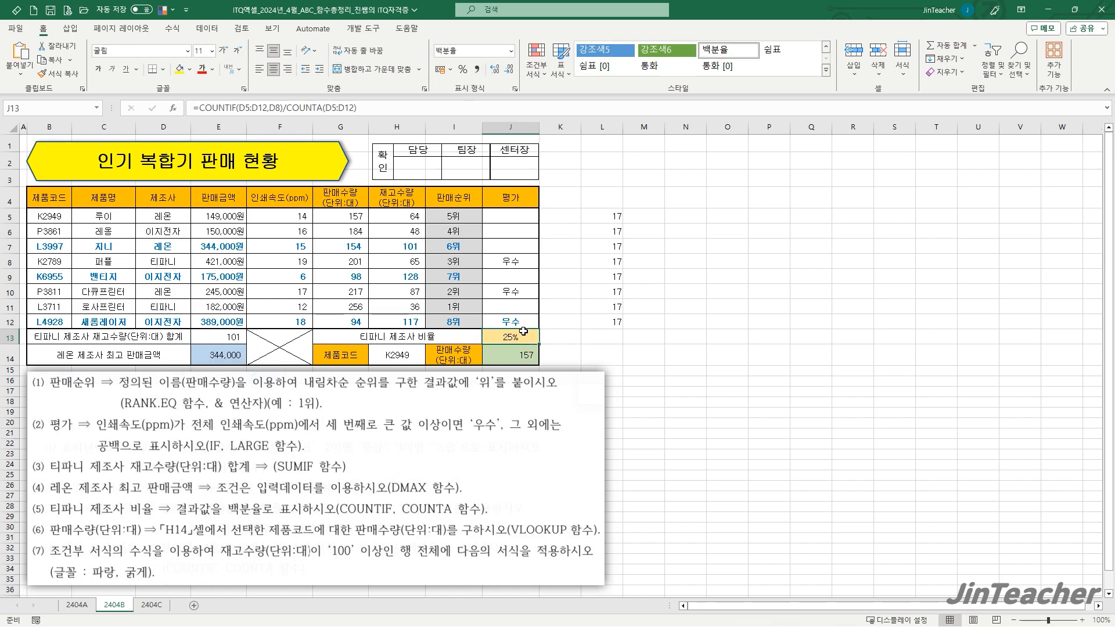
click(287, 69)
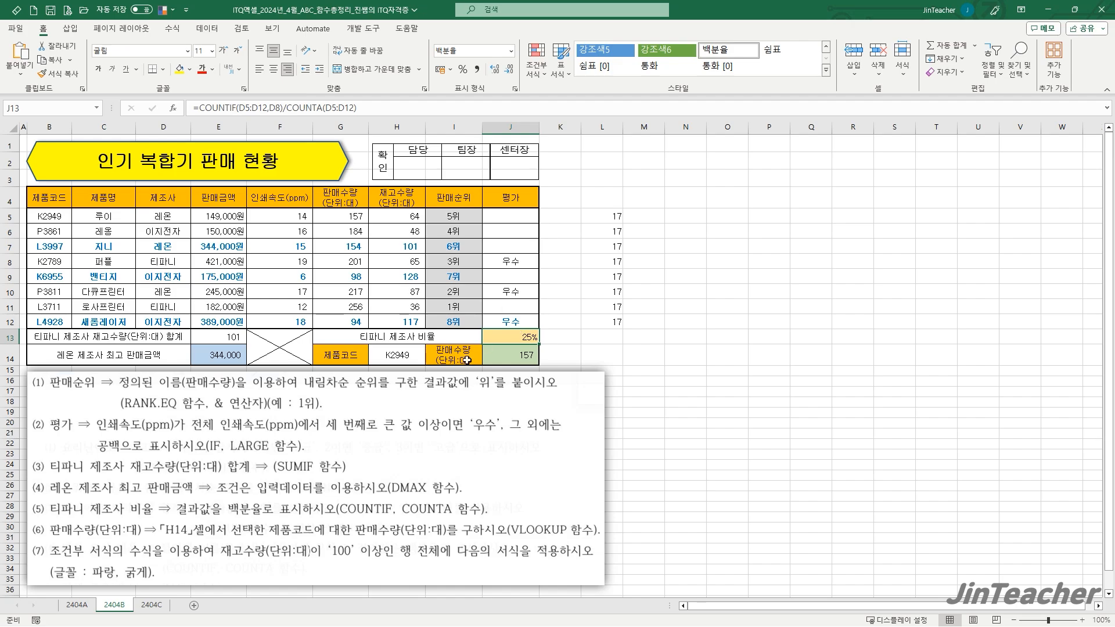
On sheet 2404A, right-align the 명절 요리 비율 result in E14
click(82, 605)
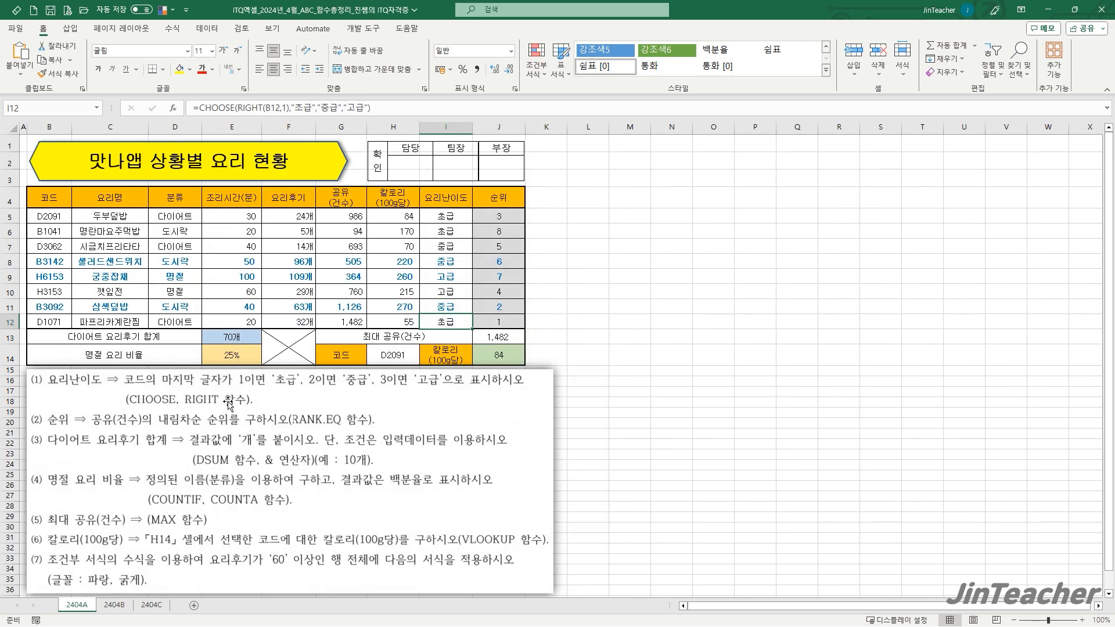
click(233, 355)
click(287, 74)
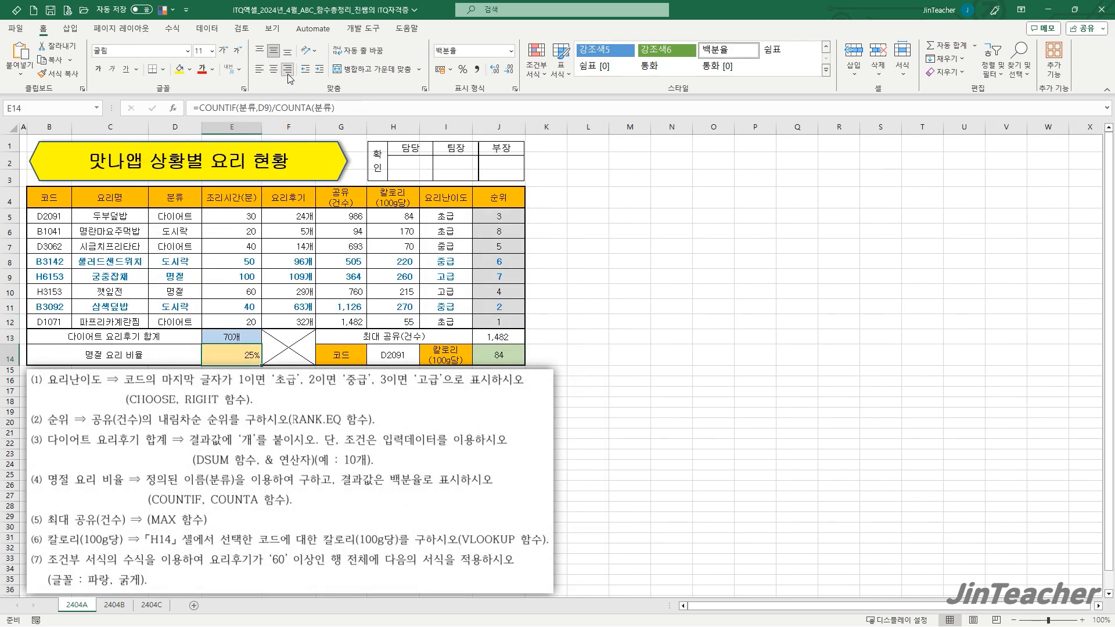
Right-align J5:J14 on sheet 2404A and apply the comma style to the range
click(249, 337)
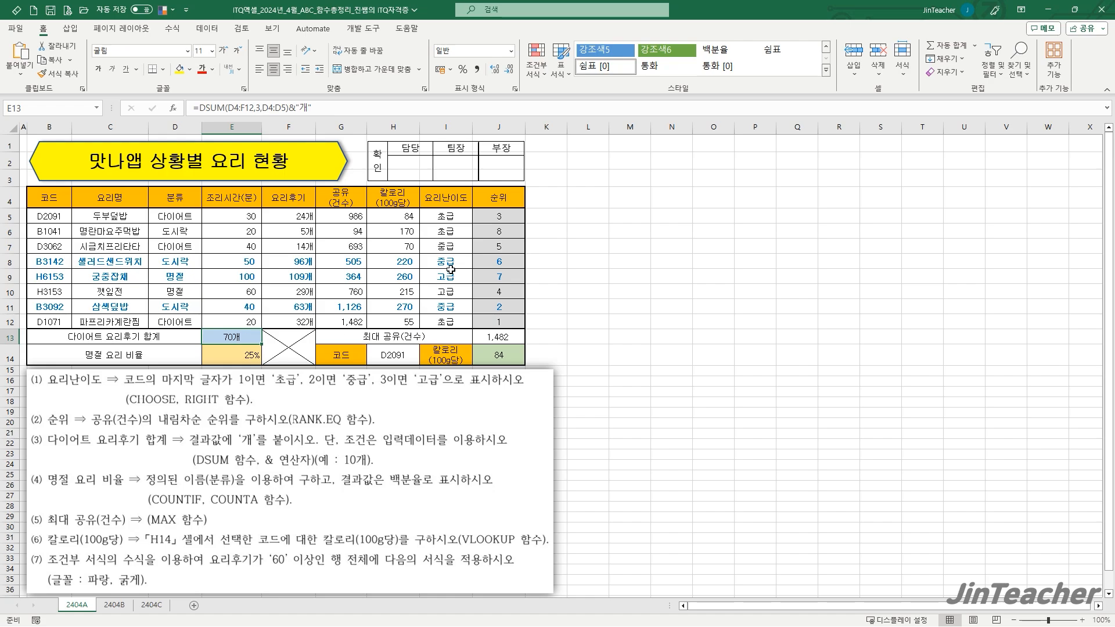
drag(497, 214, 506, 360)
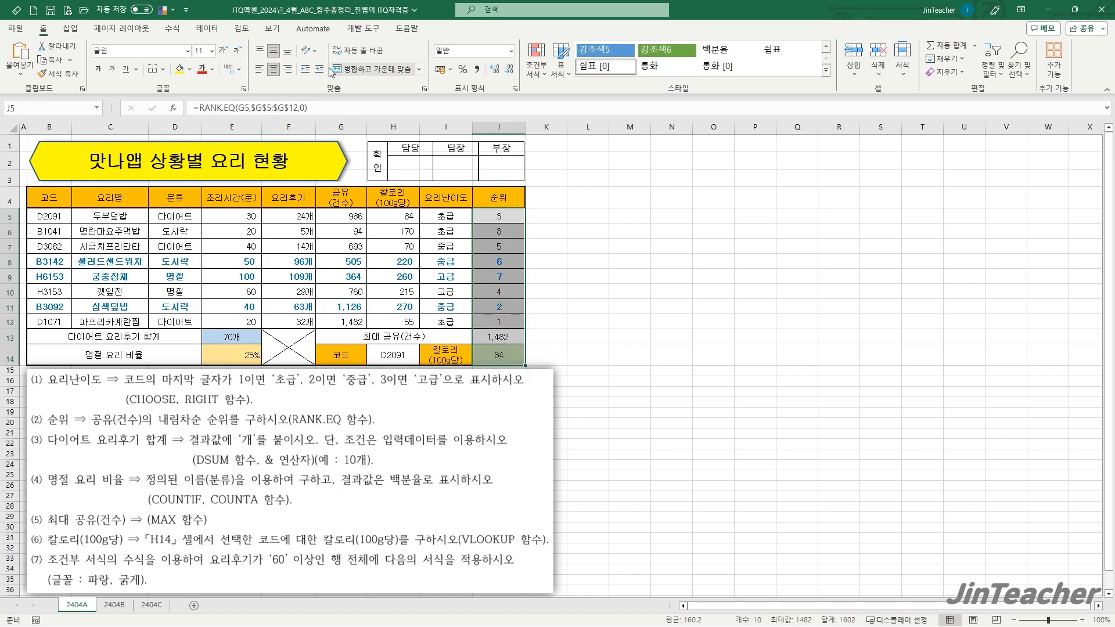
click(287, 70)
click(477, 70)
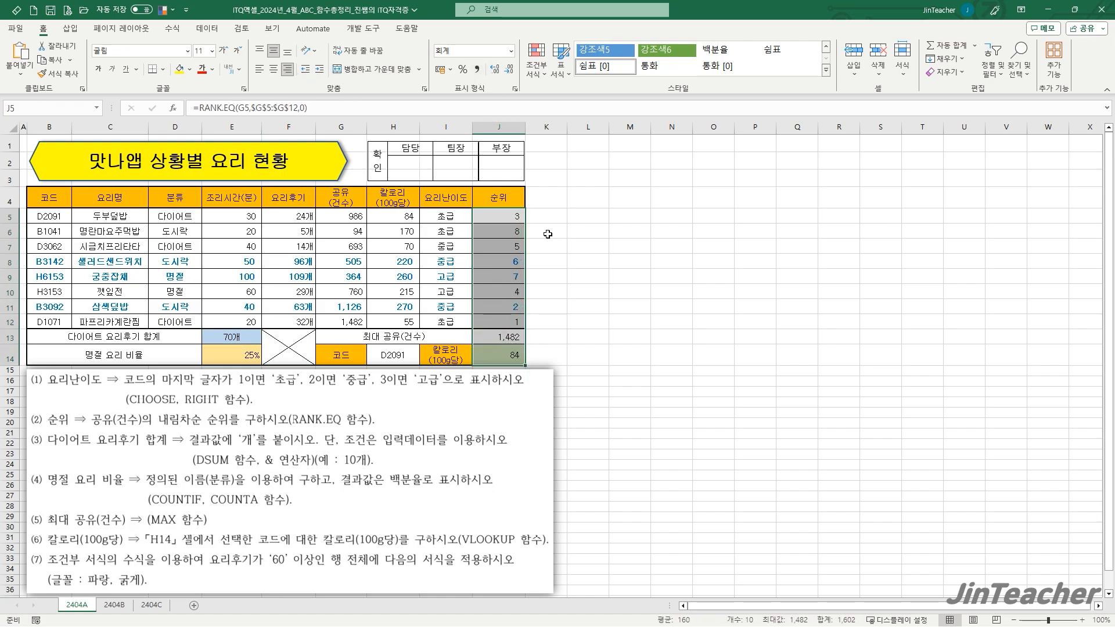
click(586, 307)
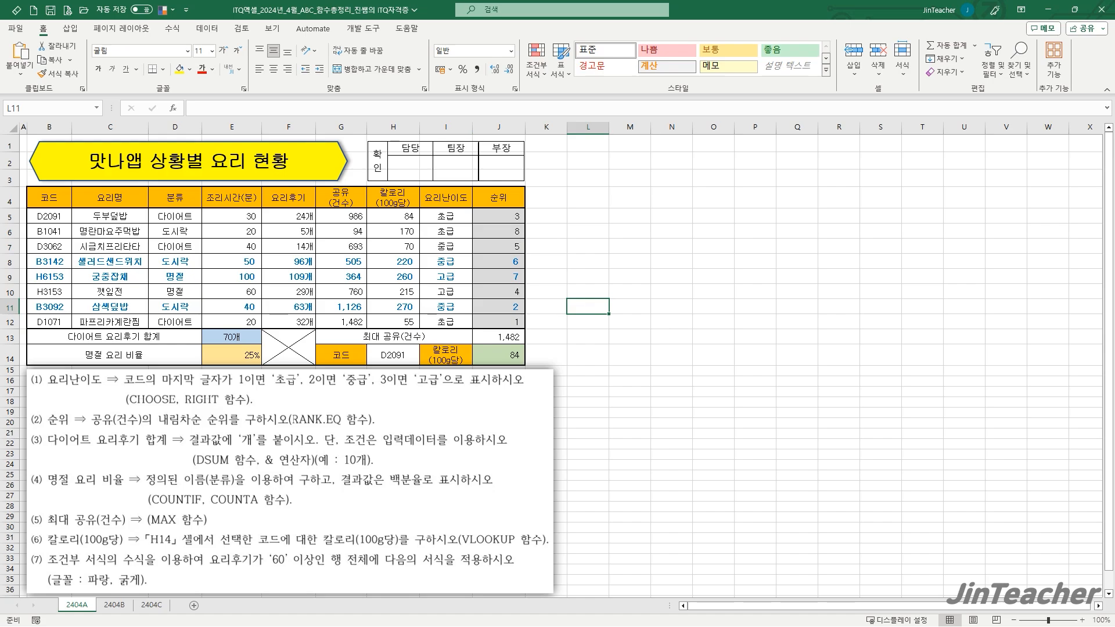